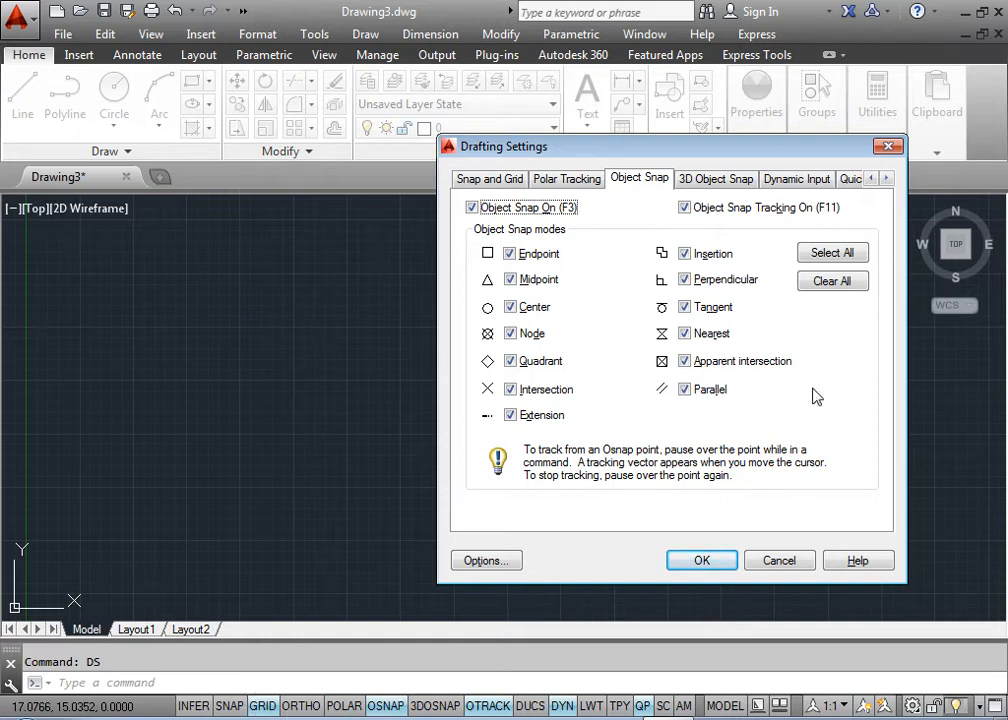
# Step: Turn off the grid display in the Snap and Grid drafting settings, leaving snap off
pyautogui.click(482, 179)
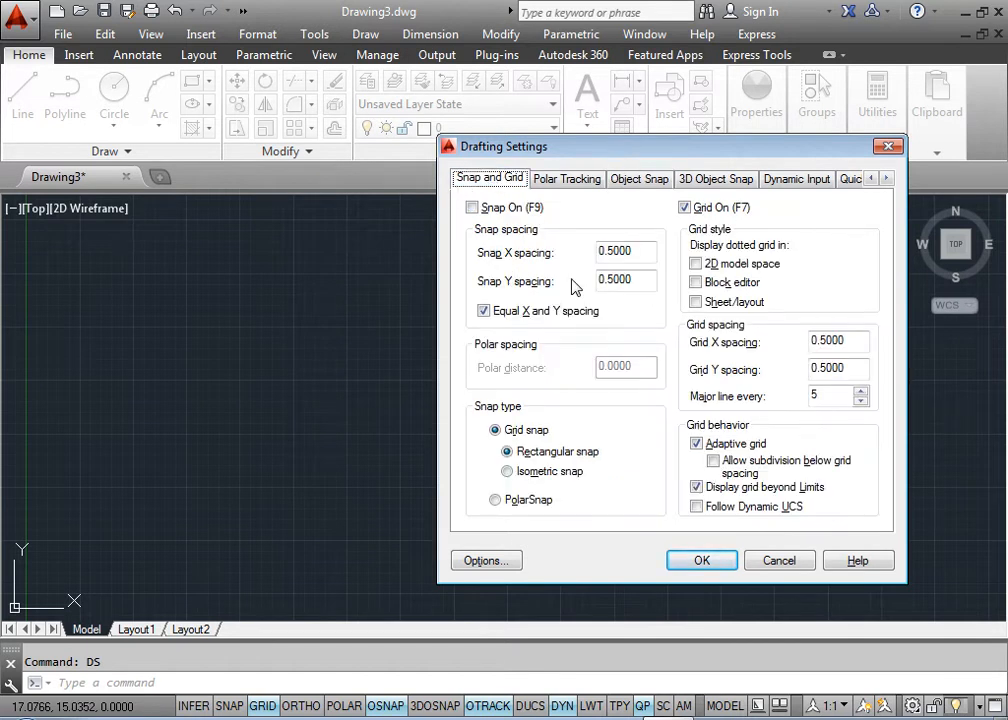
pyautogui.click(495, 210)
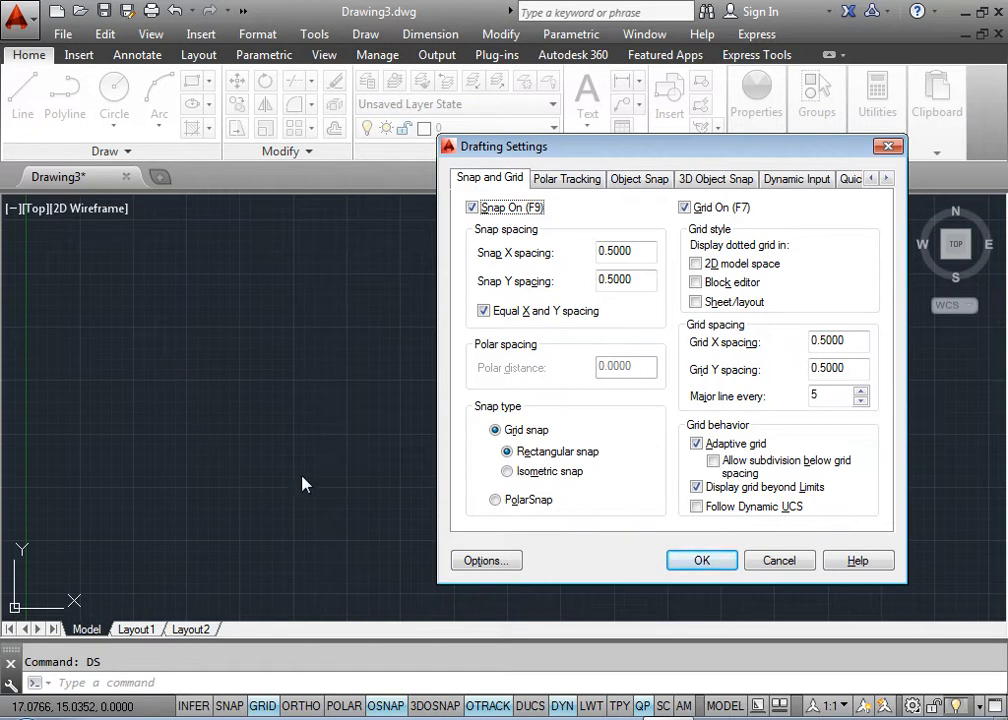
pyautogui.click(703, 210)
pyautogui.click(505, 208)
pyautogui.click(701, 561)
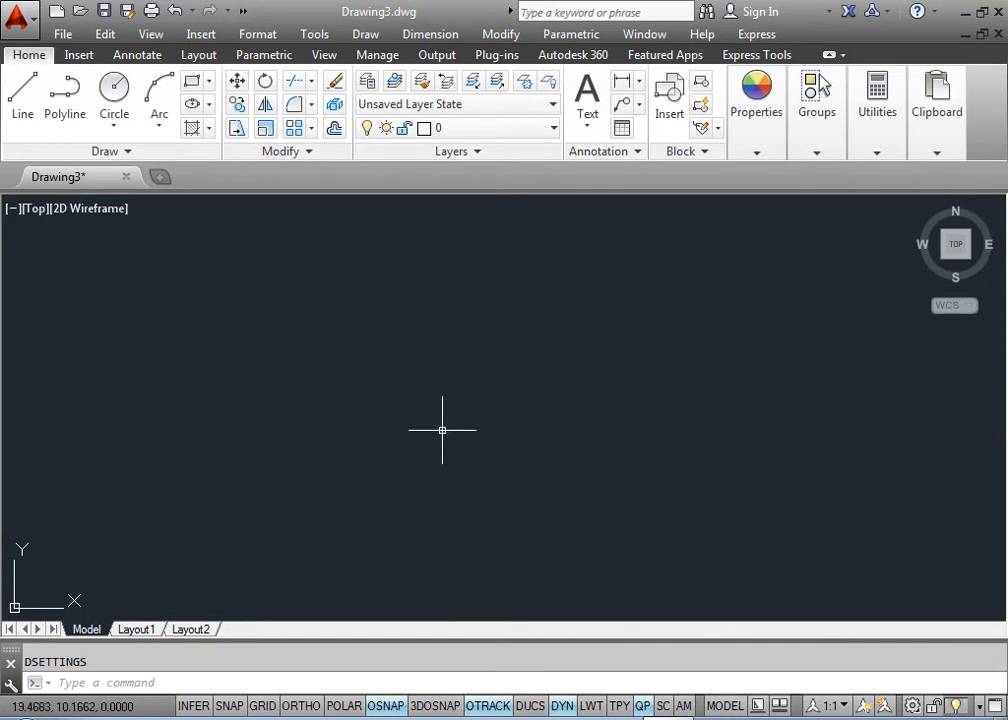
# Step: Turn the grid display on in the drafting settings and apply the change
pyautogui.write('ds')
pyautogui.press('Return')
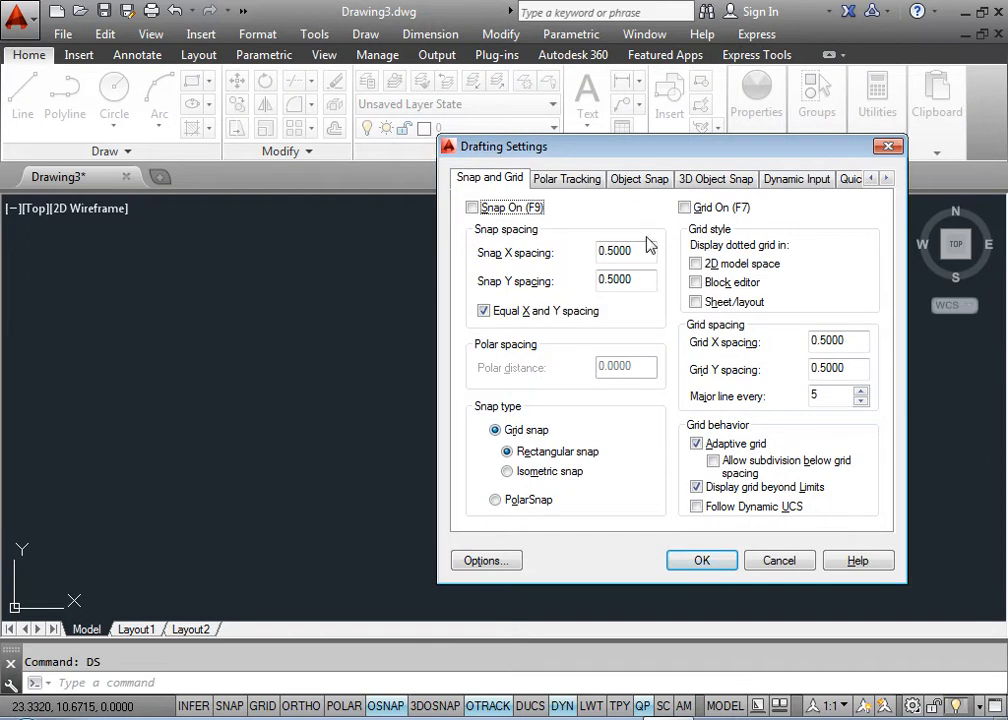
pyautogui.click(685, 208)
pyautogui.click(700, 560)
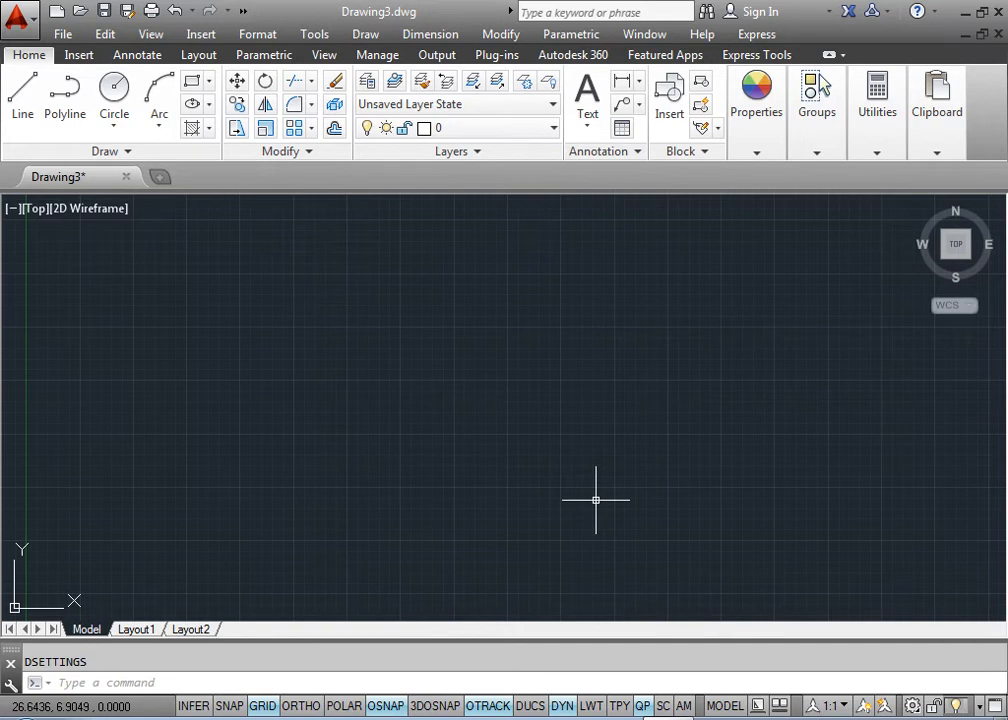
# Step: Turn snap on in the drafting settings and set the snap X and Y spacing to 10
pyautogui.press('Escape')
pyautogui.write('ds')
pyautogui.press('Return')
pyautogui.click(515, 210)
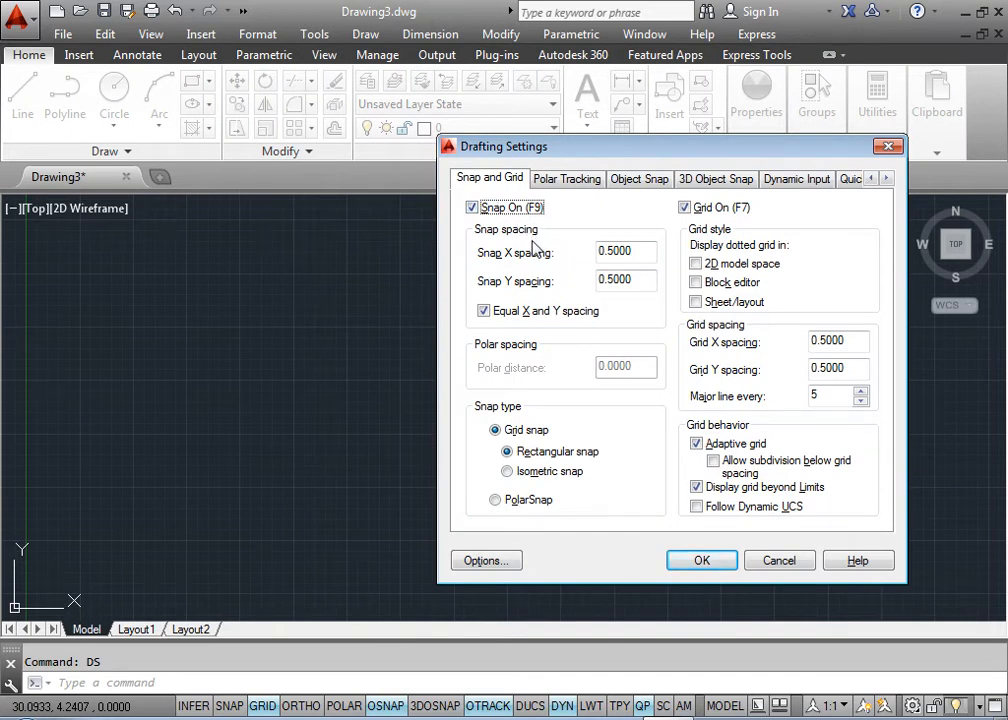
pyautogui.moveTo(633, 250); pyautogui.dragTo(571, 252)
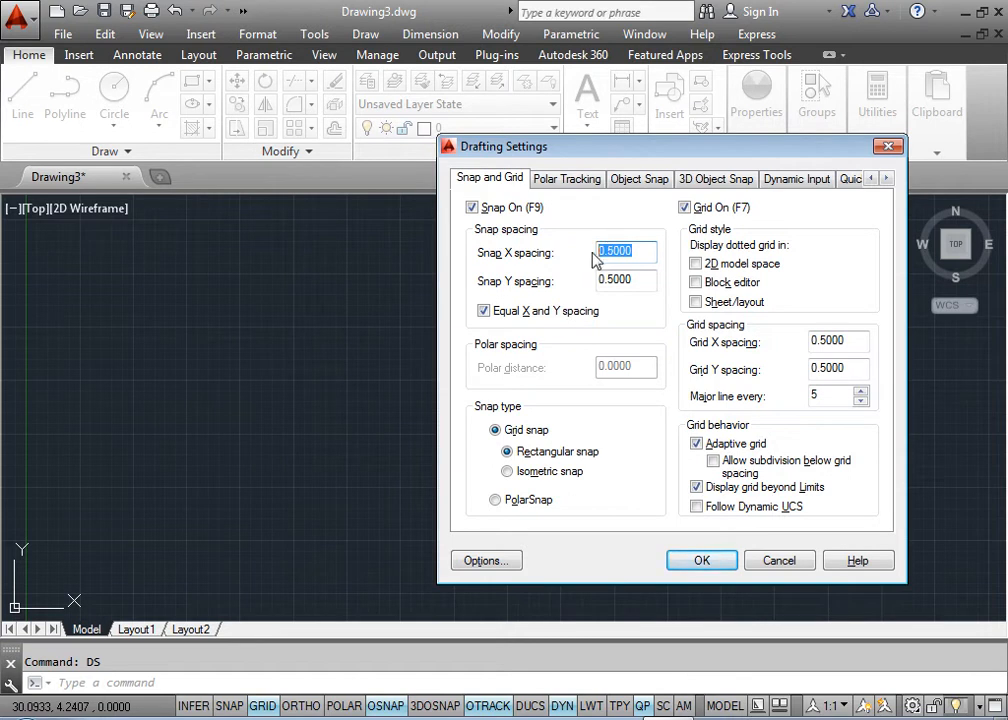
pyautogui.write('10')
pyautogui.press('Tab')
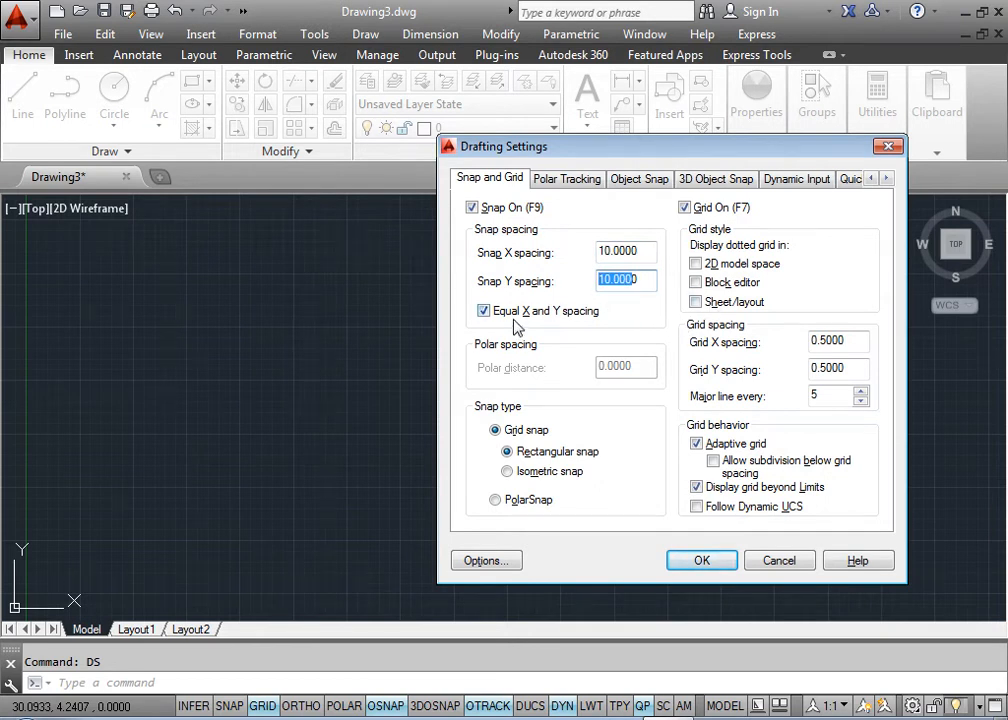
# Step: Set the equal X and Y snap spacing to 15 and apply the settings
pyautogui.click(645, 252)
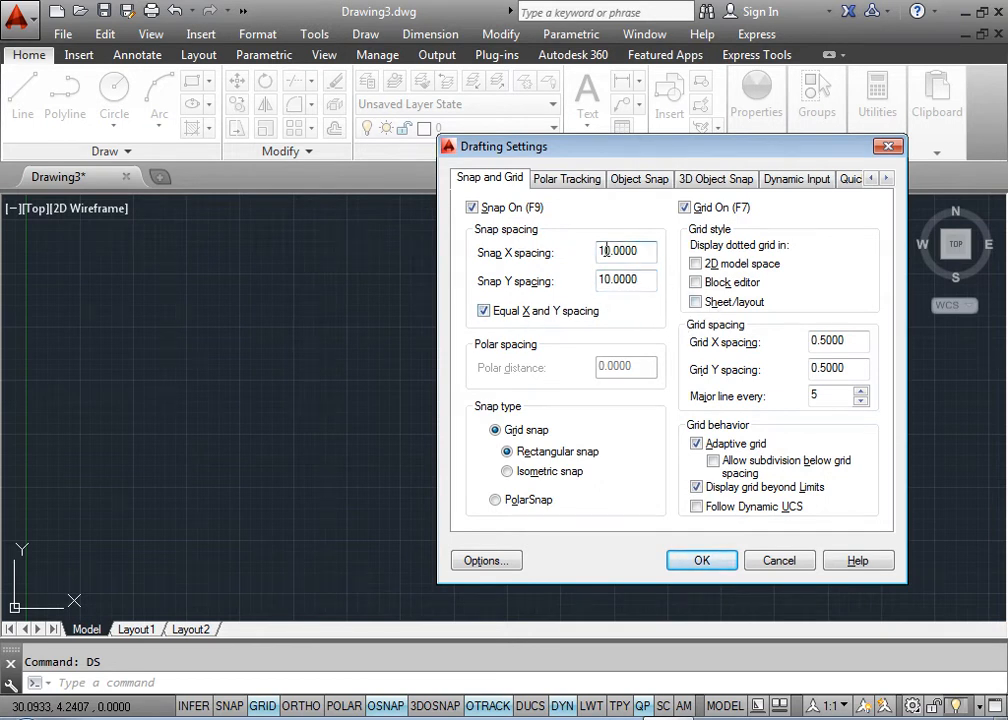
pyautogui.press('Tab')
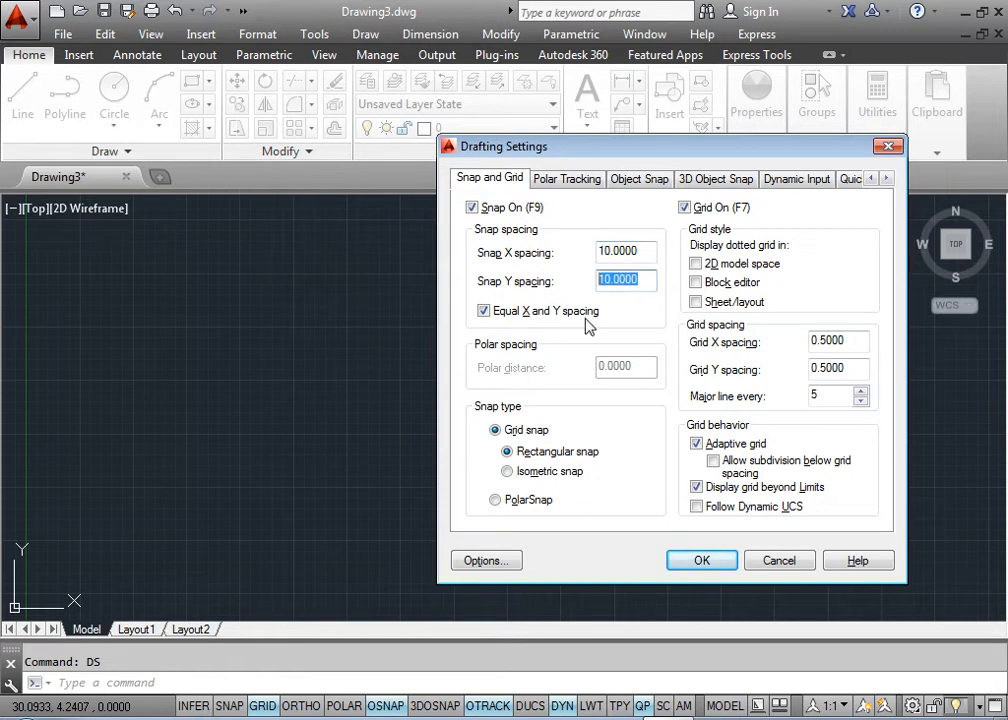
pyautogui.write('15')
pyautogui.press('Return')
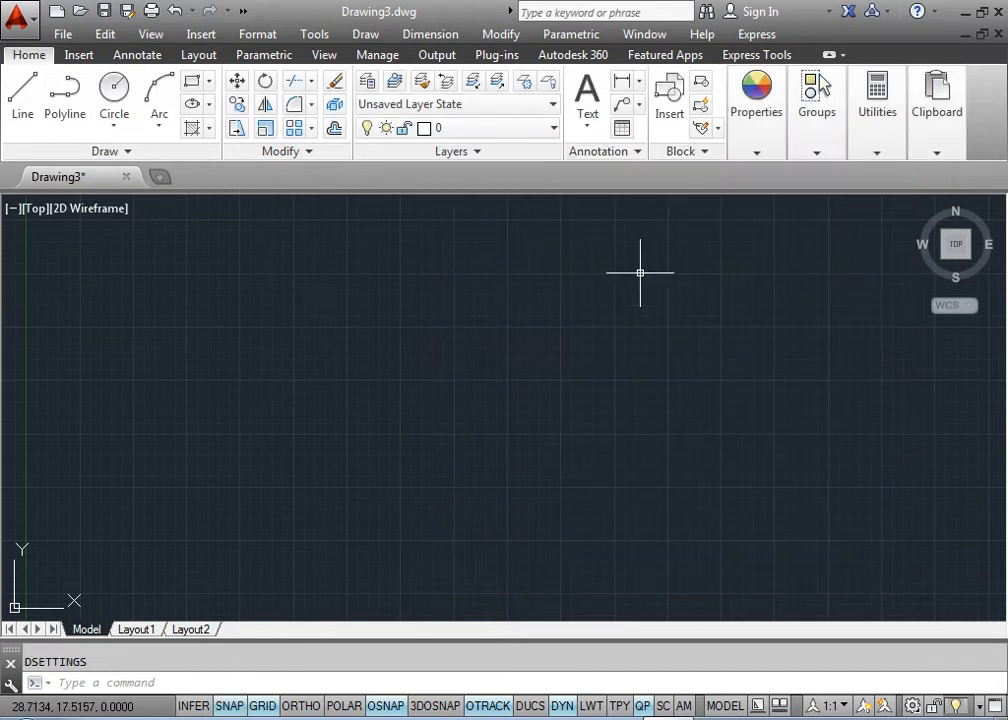
# Step: Set the grid X and Y spacing to 15 in the drafting settings and apply them
pyautogui.write('ds')
pyautogui.press('Return')
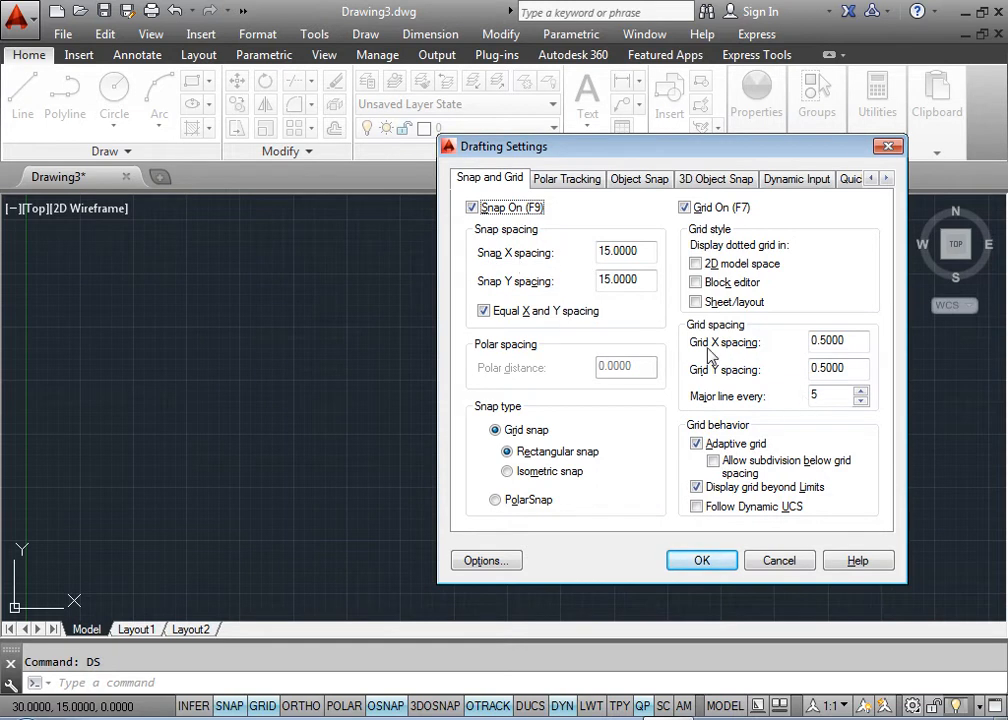
pyautogui.doubleClick(848, 350)
pyautogui.write('15')
pyautogui.click(860, 369)
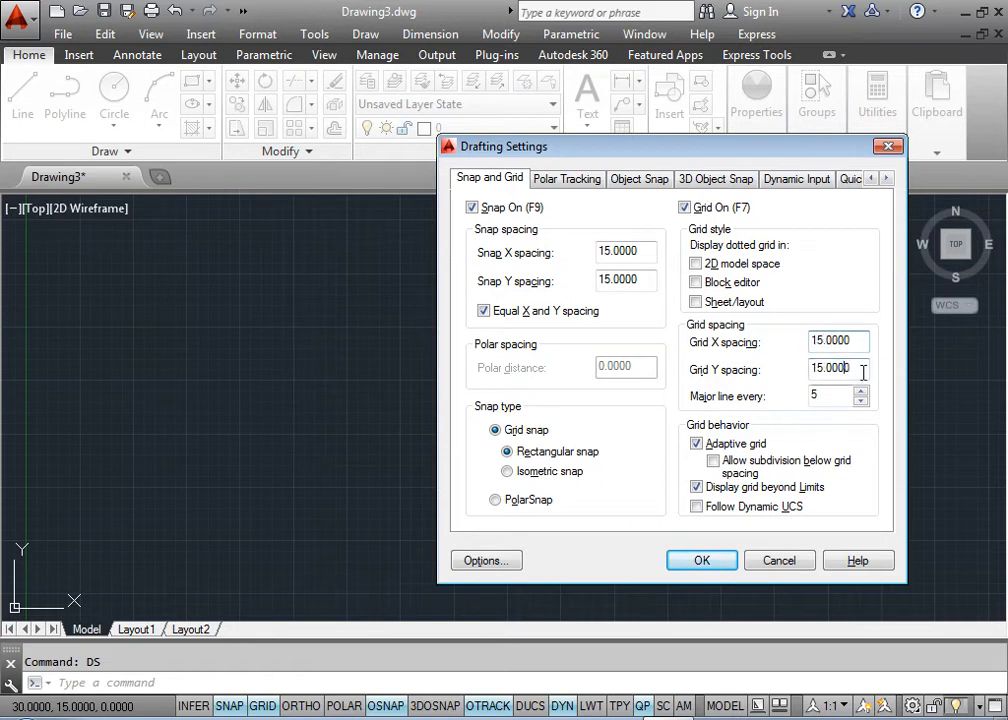
pyautogui.click(709, 563)
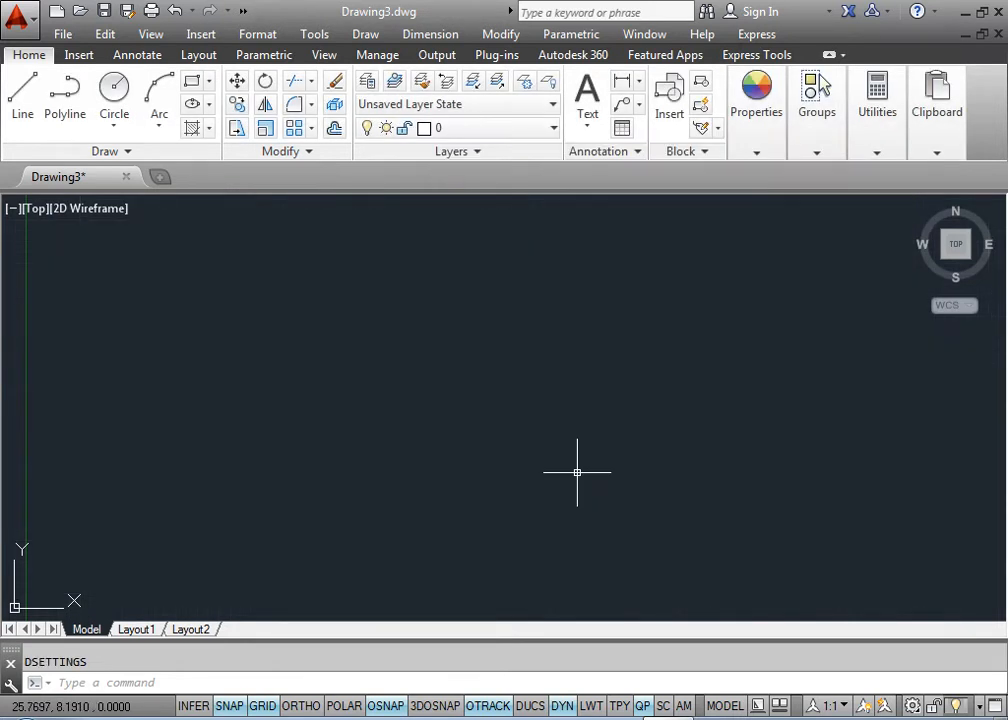
# Step: Draw a 15 by 15 square from the origin with the Line command, picking snap points through 15,0, 15,15 and 0,15
pyautogui.middleClick(580, 466)
pyautogui.middleClick(580, 466)
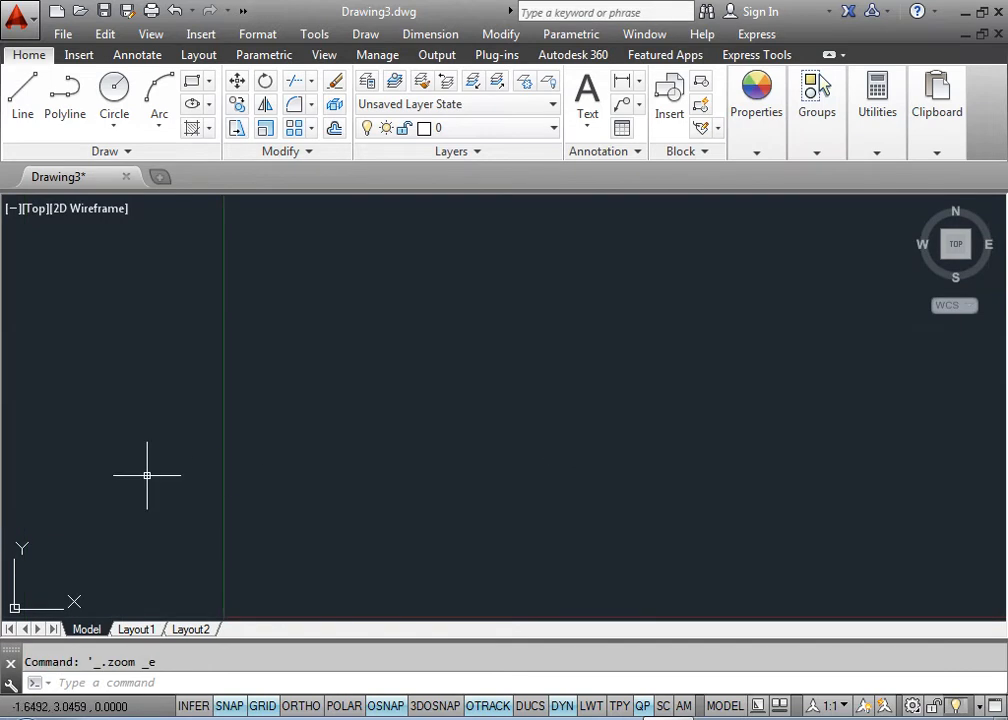
pyautogui.write('l')
pyautogui.press('Return')
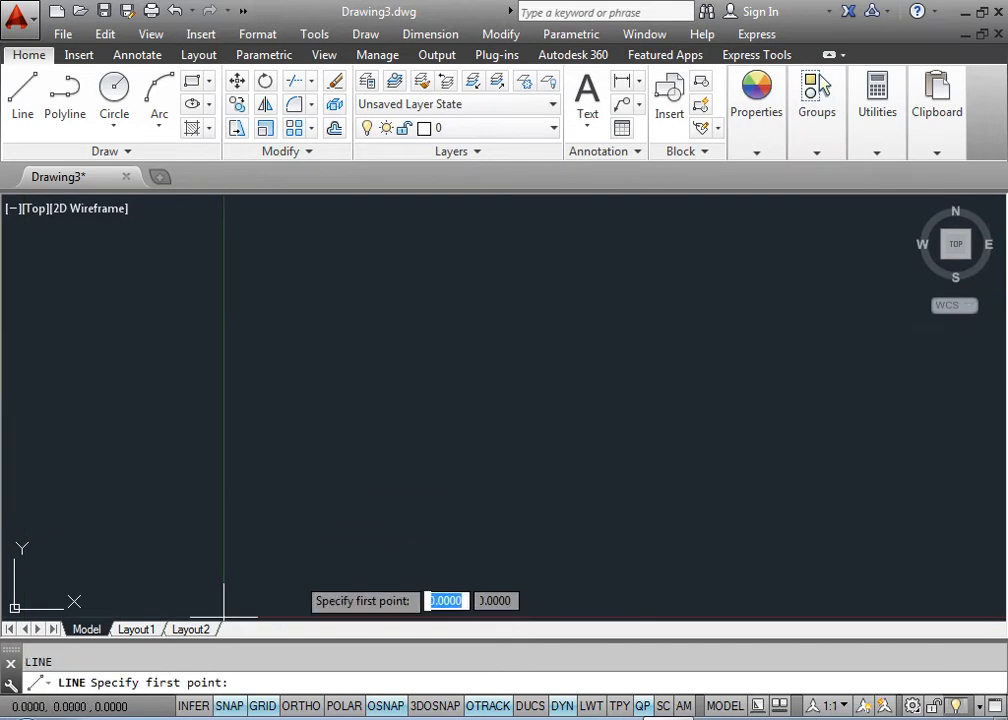
pyautogui.moveTo(223, 618)
pyautogui.mouseDown(button='middle')
pyautogui.moveTo(349, 298)
pyautogui.moveTo(244, 370)
pyautogui.mouseUp(button='middle')
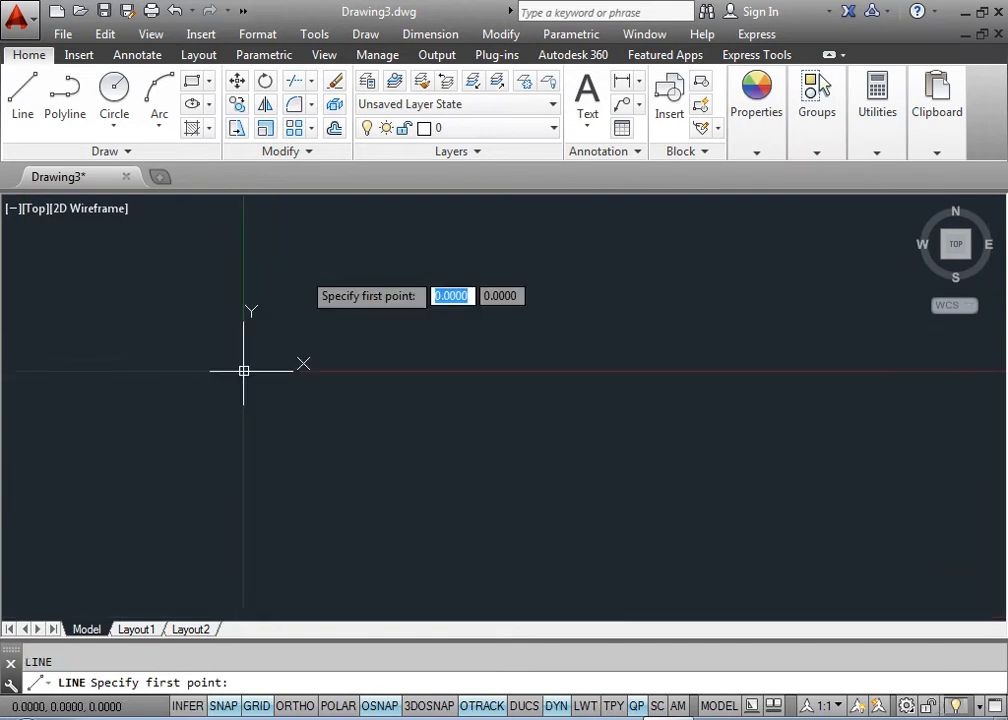
pyautogui.moveTo(655, 345); pyautogui.dragTo(456, 392, button='middle')
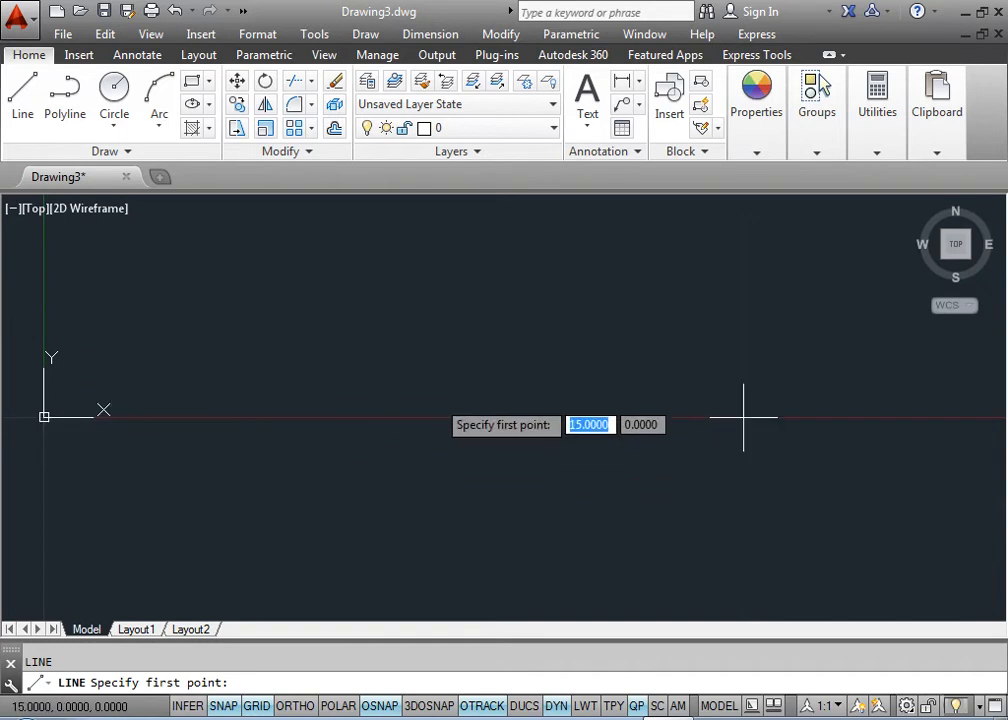
pyautogui.click(44, 416)
pyautogui.click(742, 416)
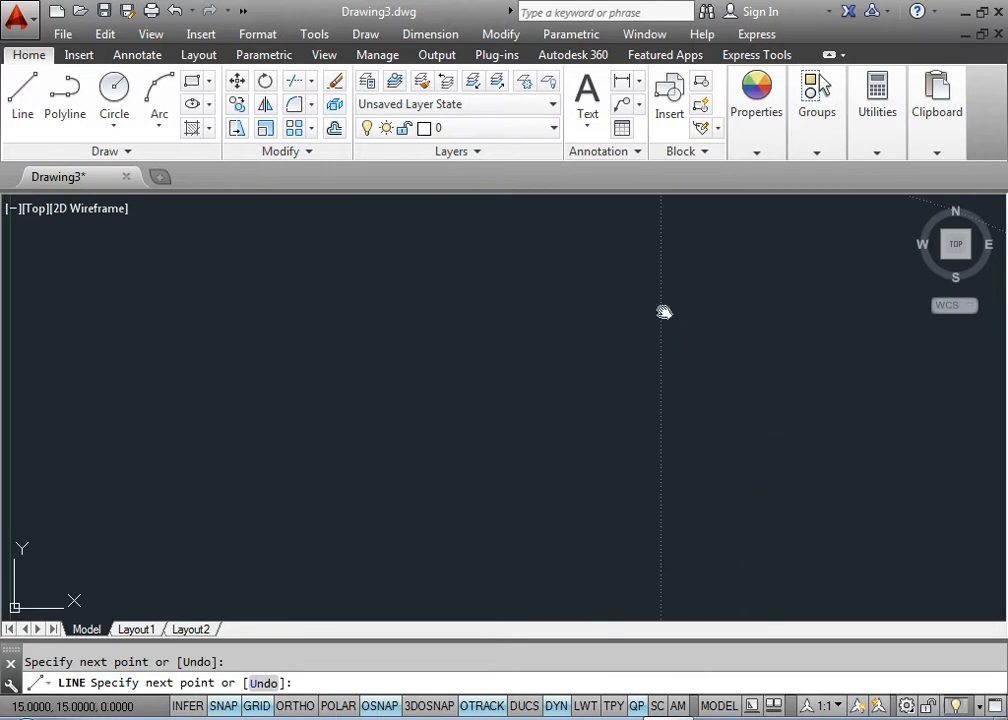
pyautogui.click(735, 276)
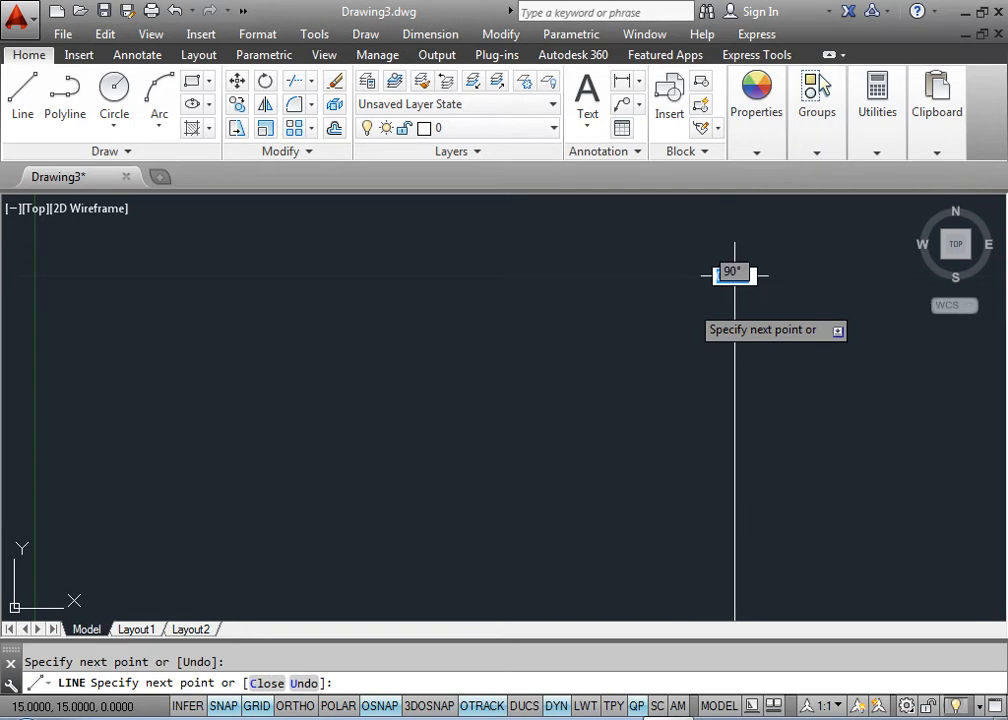
pyautogui.click(35, 276)
pyautogui.moveTo(273, 410); pyautogui.dragTo(494, 208, button='middle')
pyautogui.moveTo(297, 483); pyautogui.dragTo(399, 200, button='middle')
pyautogui.click(358, 486)
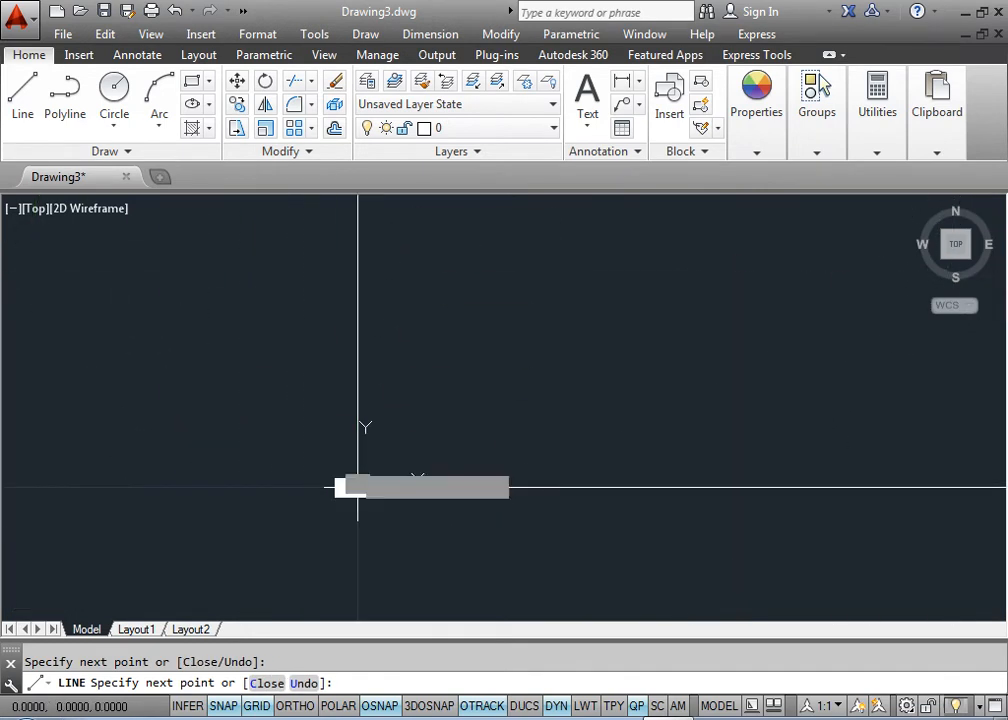
pyautogui.press('Escape')
# Step: Zoom to the full drawing extents, then zoom out in real time to view the square with space around it
pyautogui.write('z')
pyautogui.press('Return')
pyautogui.write('a')
pyautogui.press('Return')
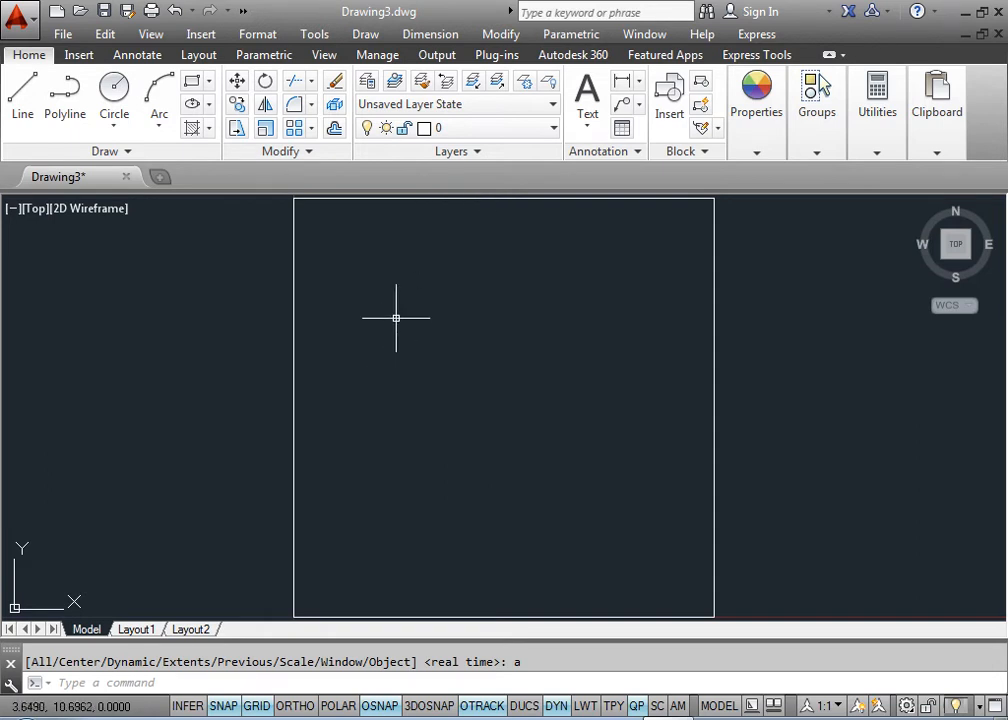
pyautogui.rightClick(461, 282)
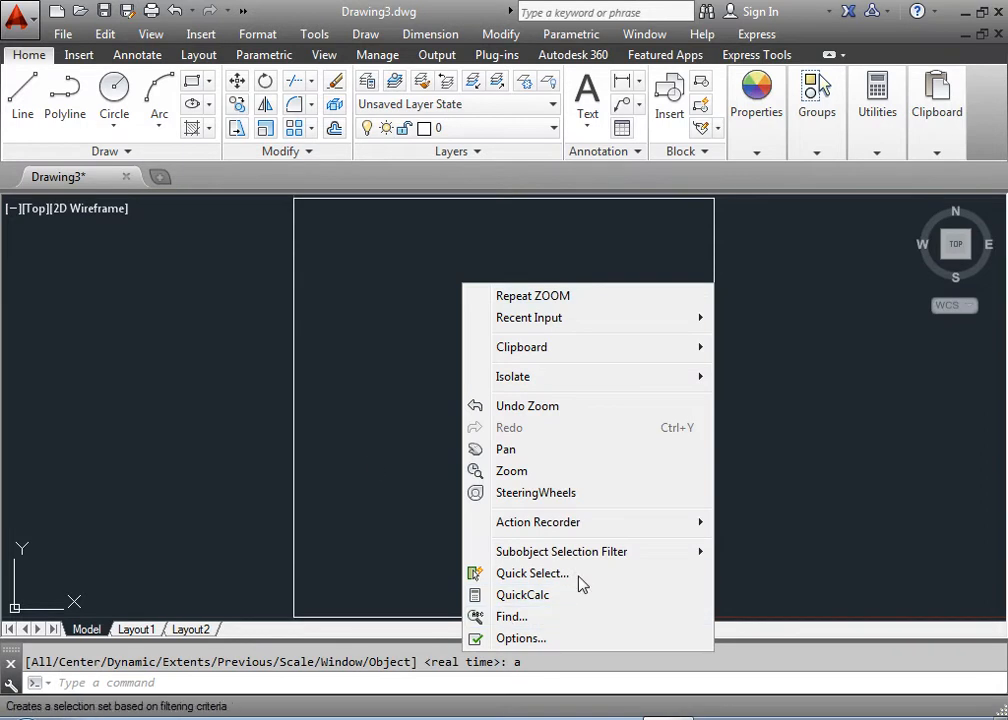
pyautogui.click(510, 471)
pyautogui.moveTo(533, 461); pyautogui.dragTo(575, 640)
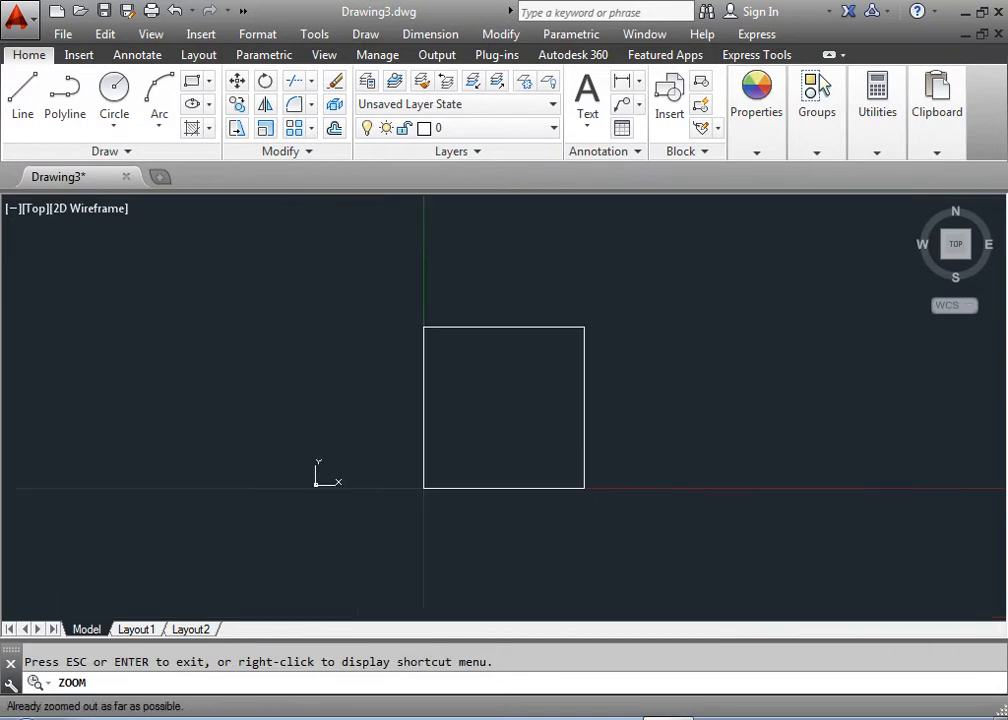
pyautogui.moveTo(475, 212); pyautogui.dragTo(576, 508)
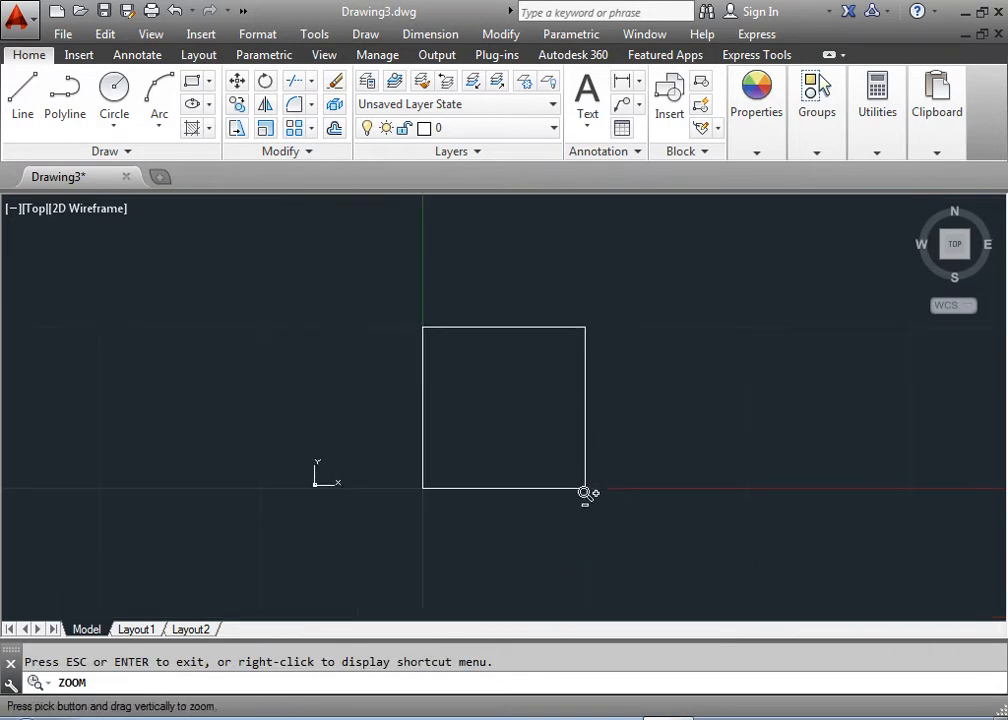
pyautogui.press('Escape')
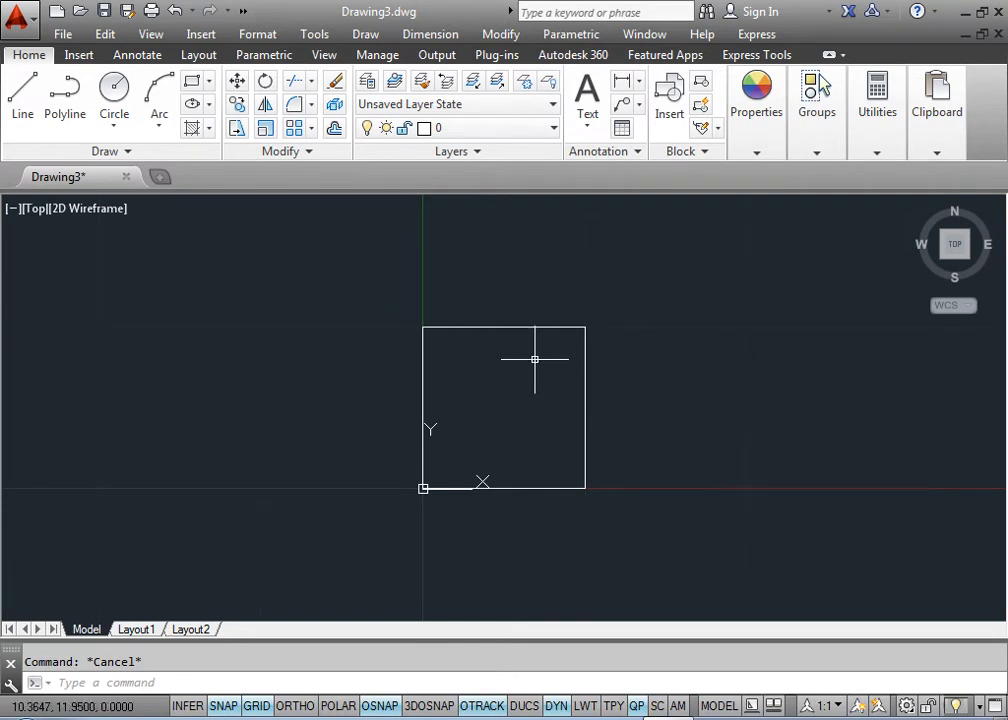
pyautogui.moveTo(495, 404); pyautogui.dragTo(462, 390, button='middle')
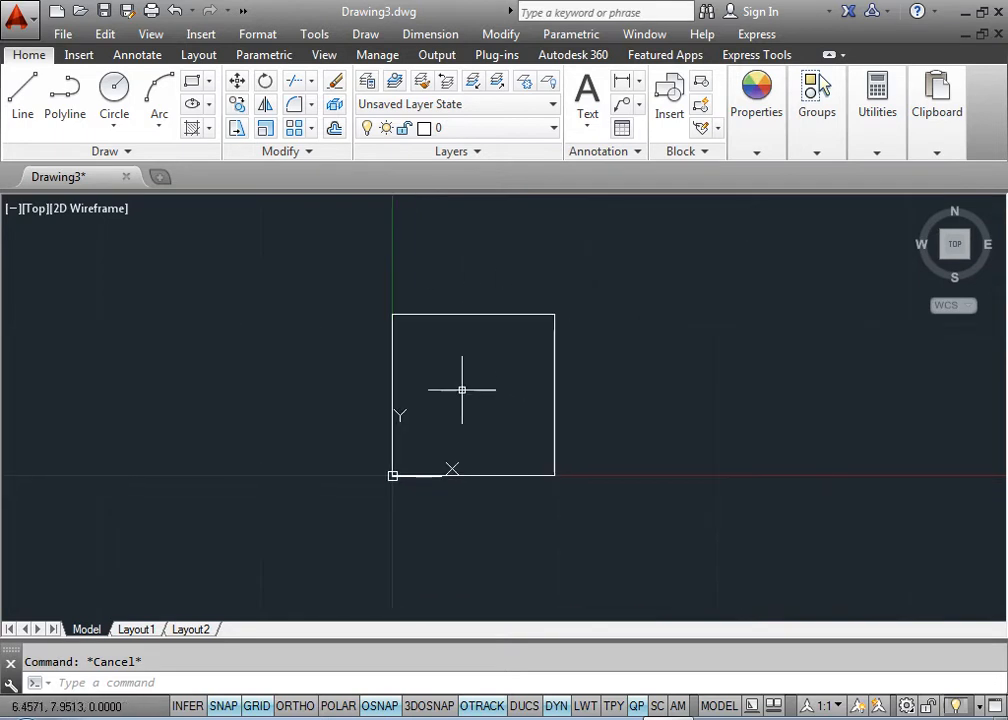
# Step: Regenerate the model and zoom out further in real time to view more of the area around the square
pyautogui.write('re')
pyautogui.press('Return')
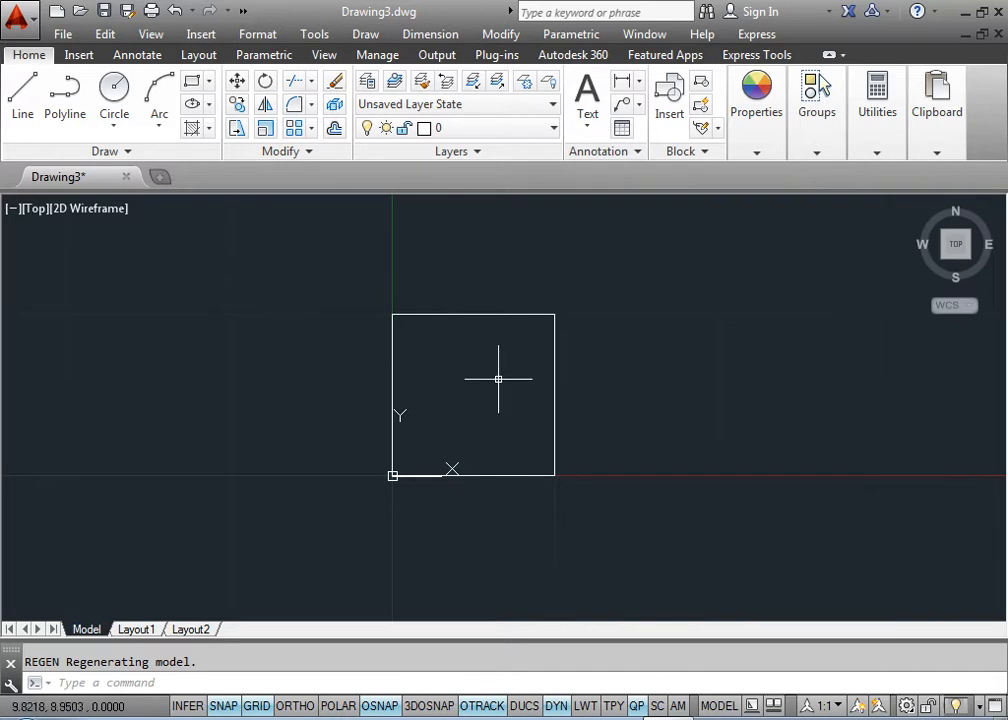
pyautogui.moveTo(513, 370); pyautogui.dragTo(441, 380, button='middle')
pyautogui.rightClick(572, 300)
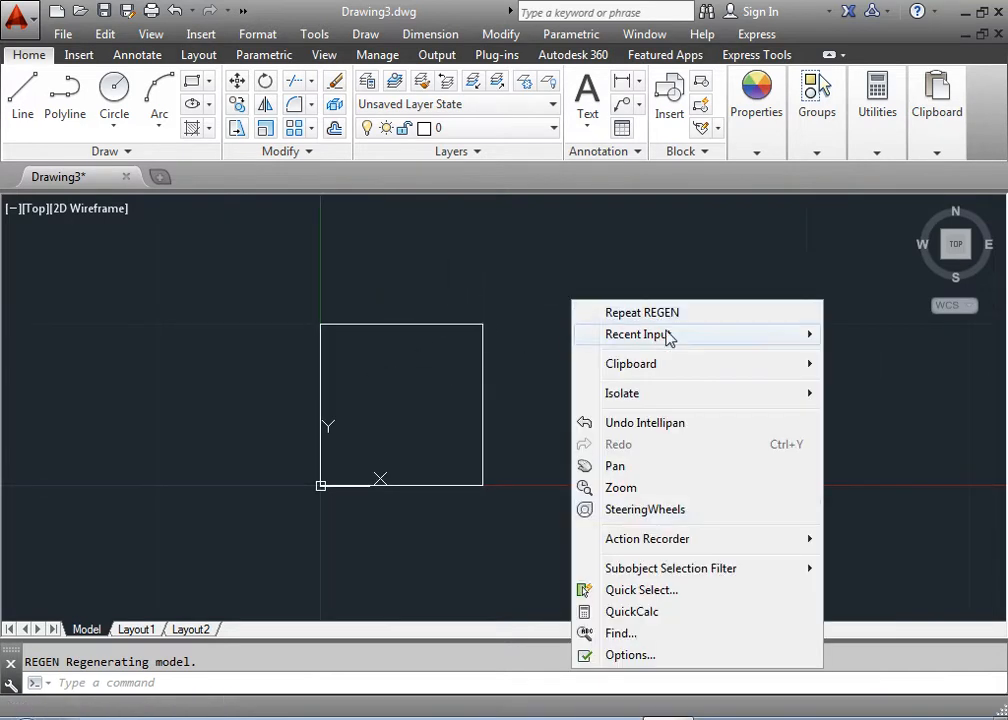
pyautogui.click(621, 488)
pyautogui.moveTo(490, 376); pyautogui.dragTo(540, 648)
pyautogui.moveTo(471, 328); pyautogui.dragTo(494, 268)
pyautogui.press('Escape')
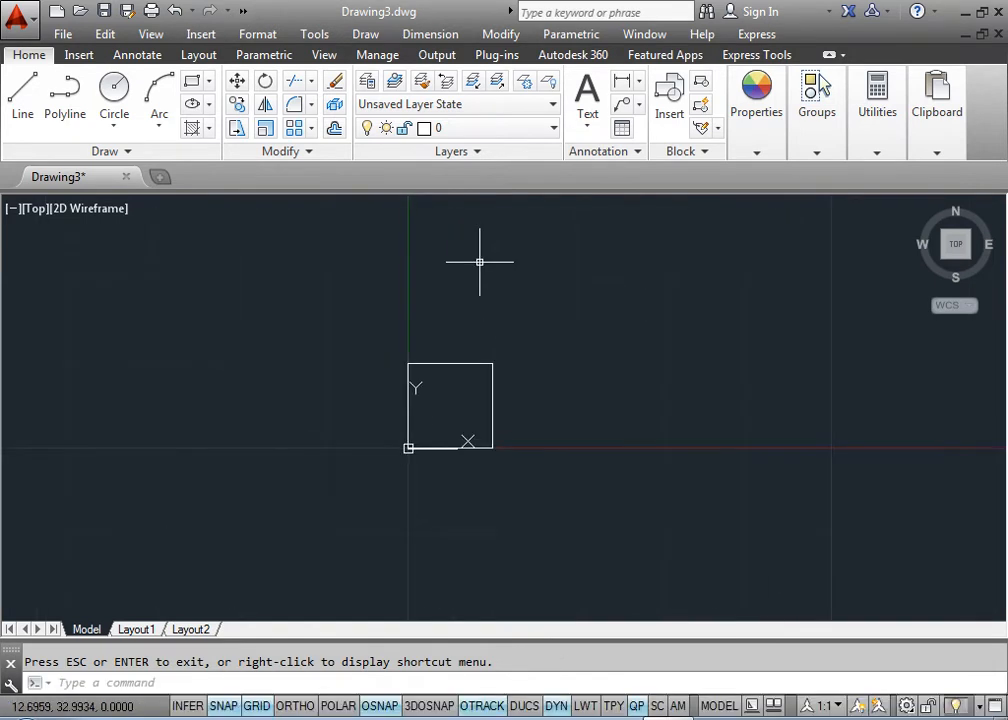
# Step: Draw a circle of radius 0.1 centred on the snap point at 30,0, along the X axis beyond the square
pyautogui.moveTo(596, 408)
pyautogui.mouseDown(button='middle')
pyautogui.moveTo(387, 405)
pyautogui.moveTo(331, 427)
pyautogui.moveTo(619, 405)
pyautogui.mouseUp(button='middle')
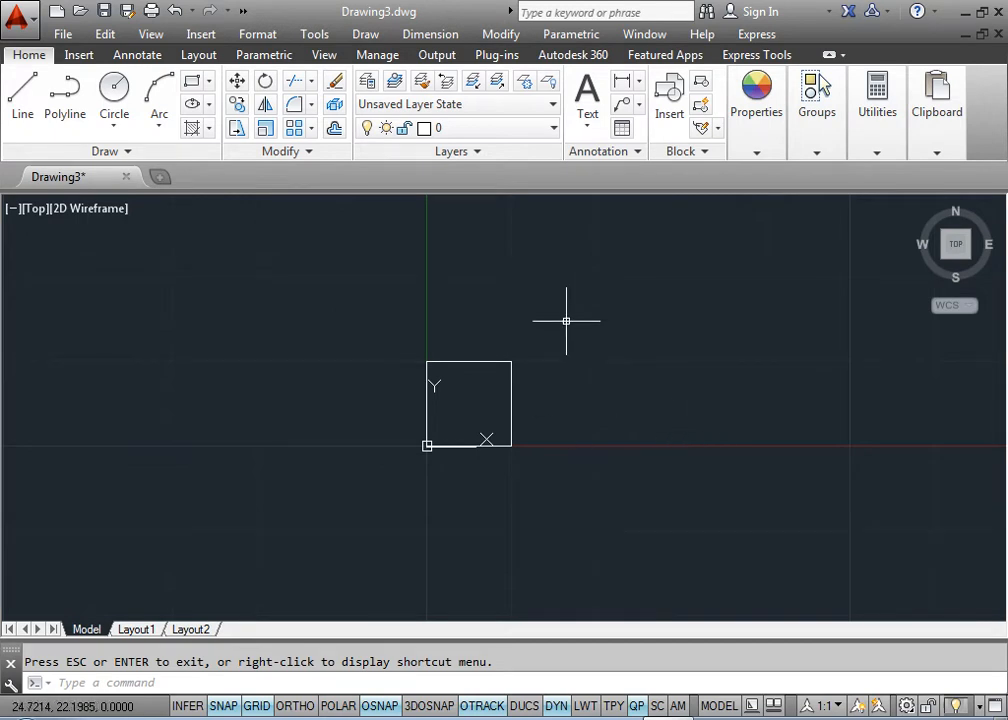
pyautogui.write('c')
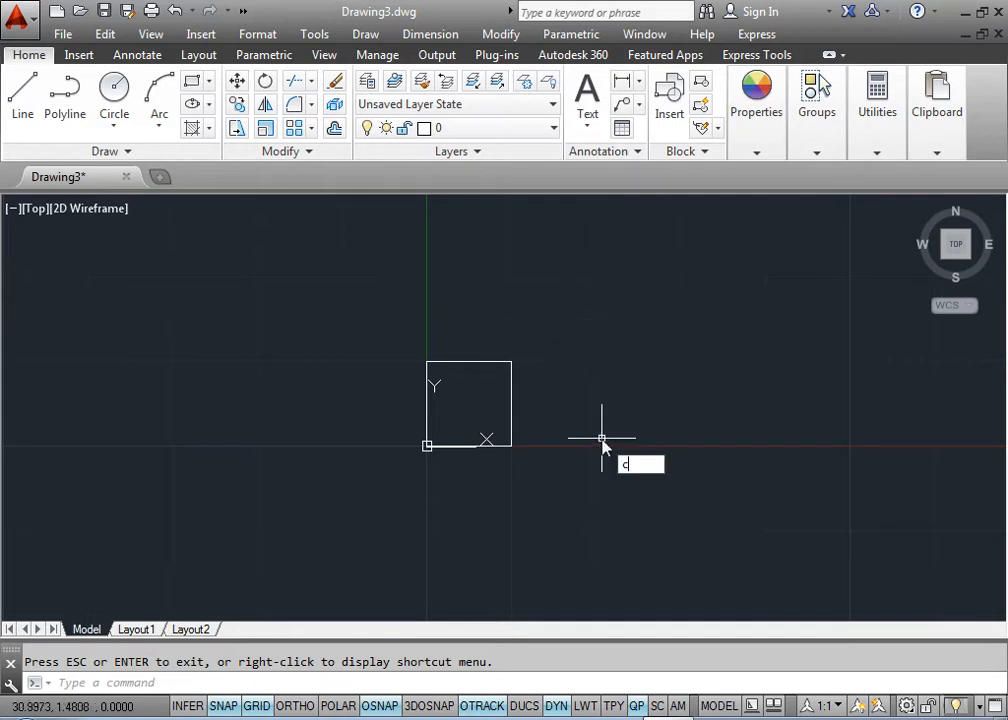
pyautogui.press('Return')
pyautogui.click(596, 446)
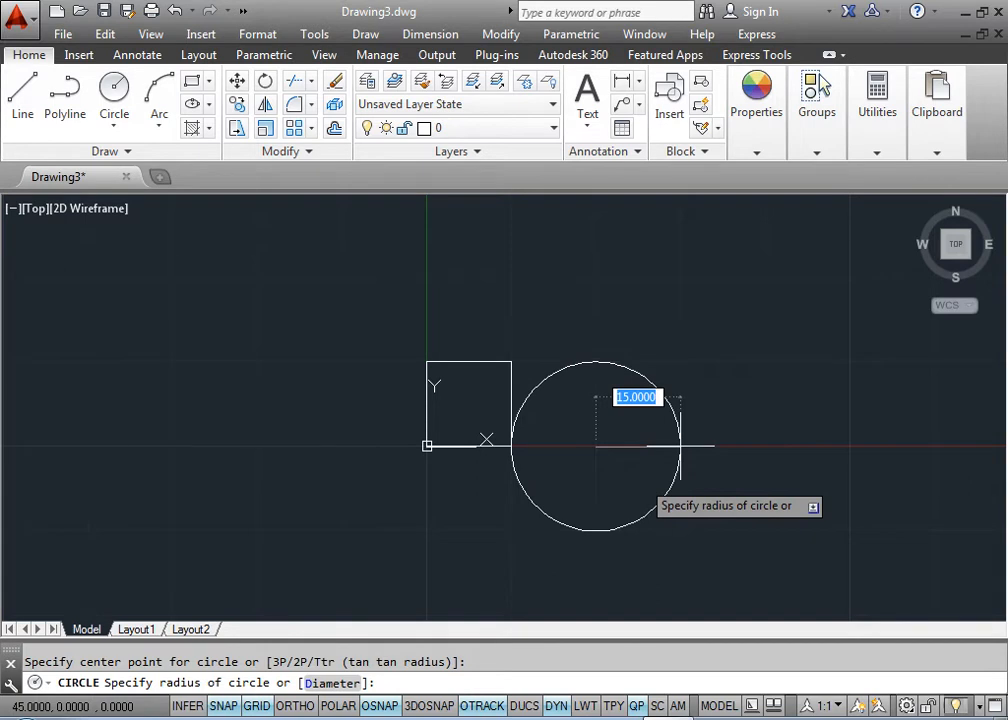
pyautogui.write('.1')
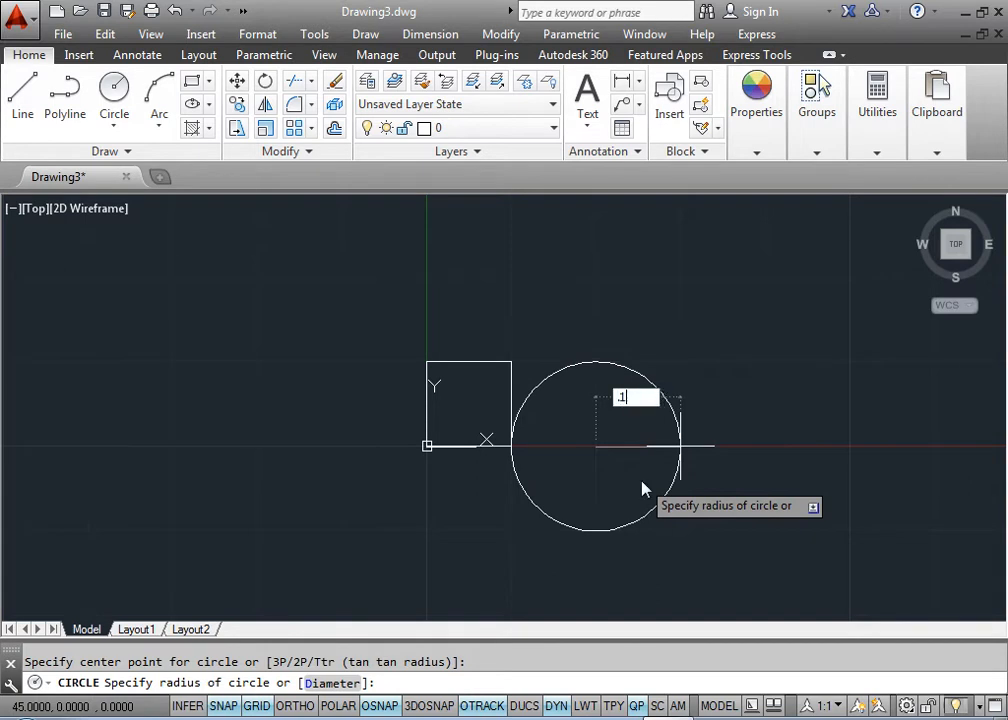
pyautogui.press('Return')
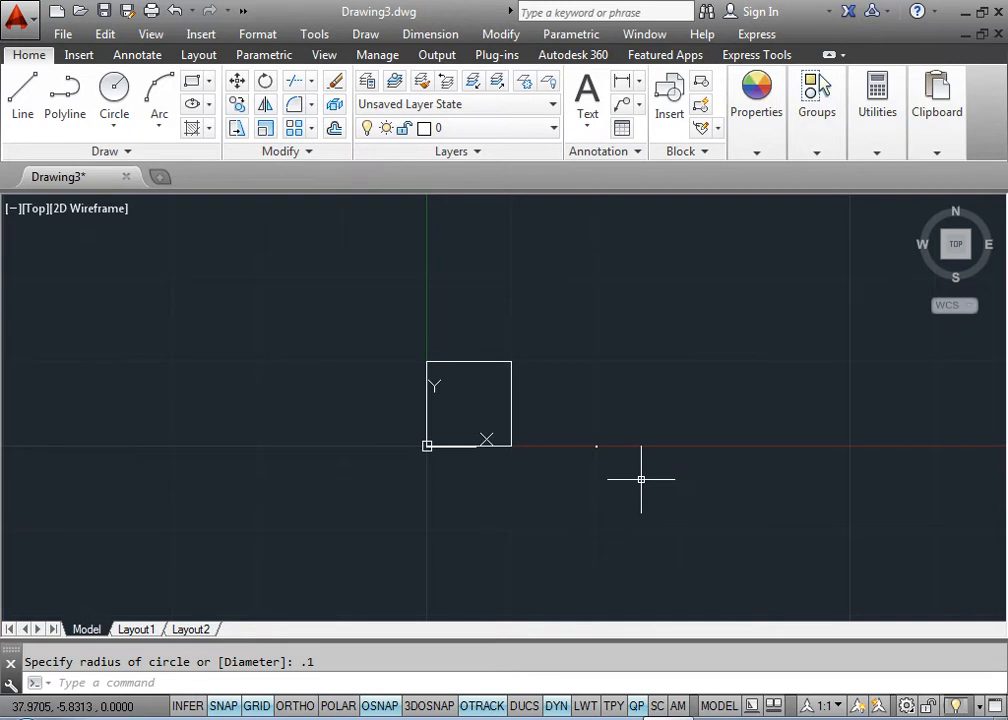
# Step: Zoom to a window around the small circle at 30,0, turning snap mode off to pick the corners freely
pyautogui.write('z')
pyautogui.press('Return')
pyautogui.write('w')
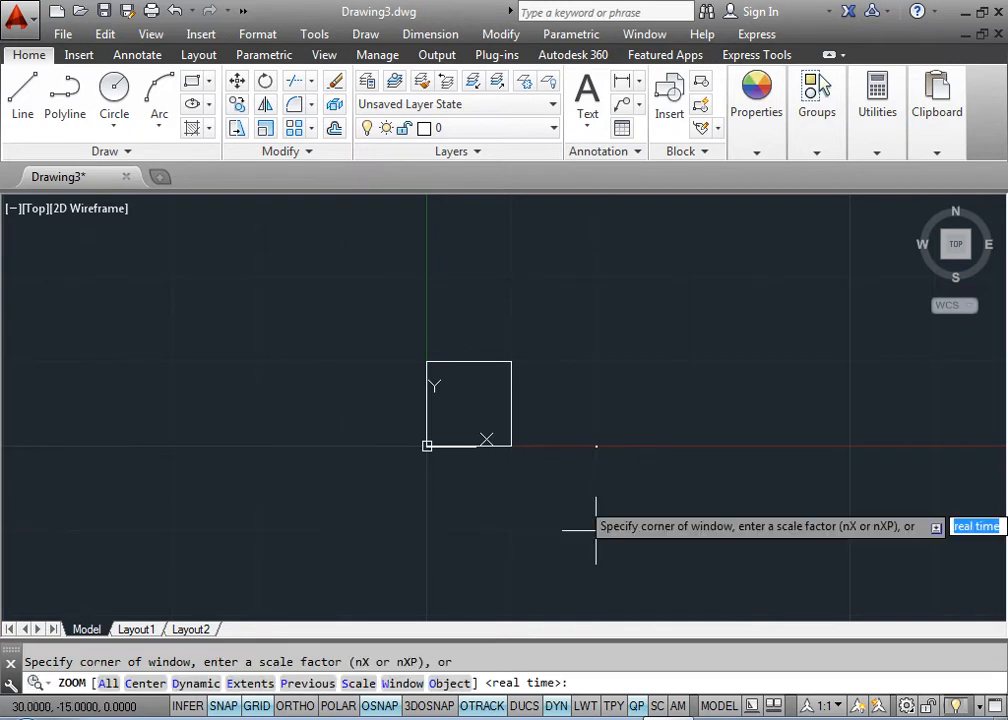
pyautogui.press('Return')
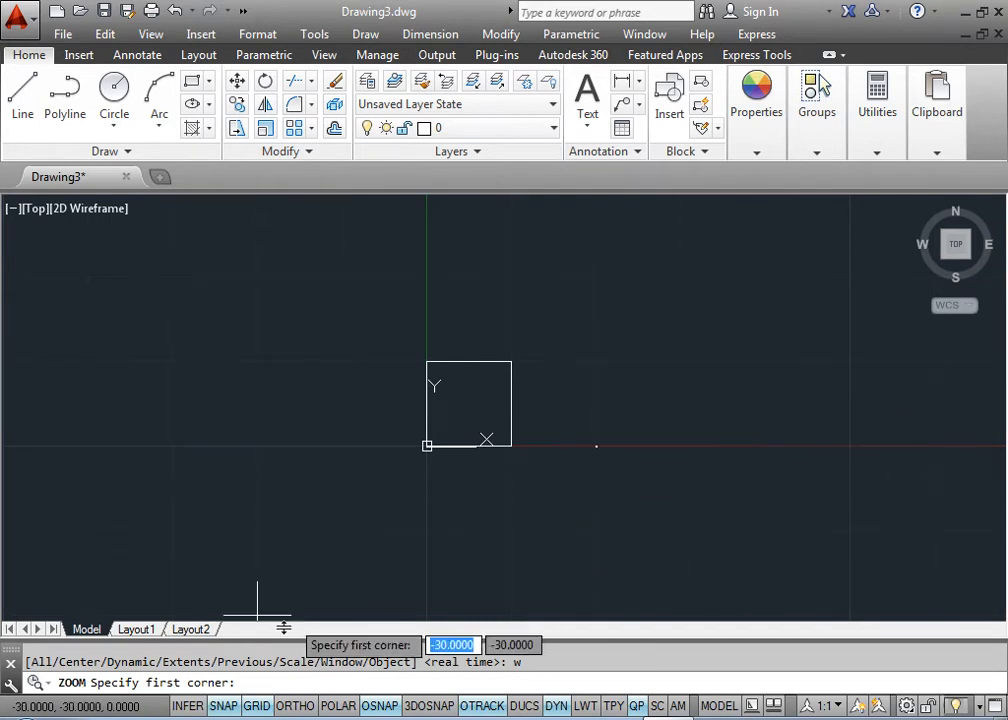
pyautogui.click(223, 706)
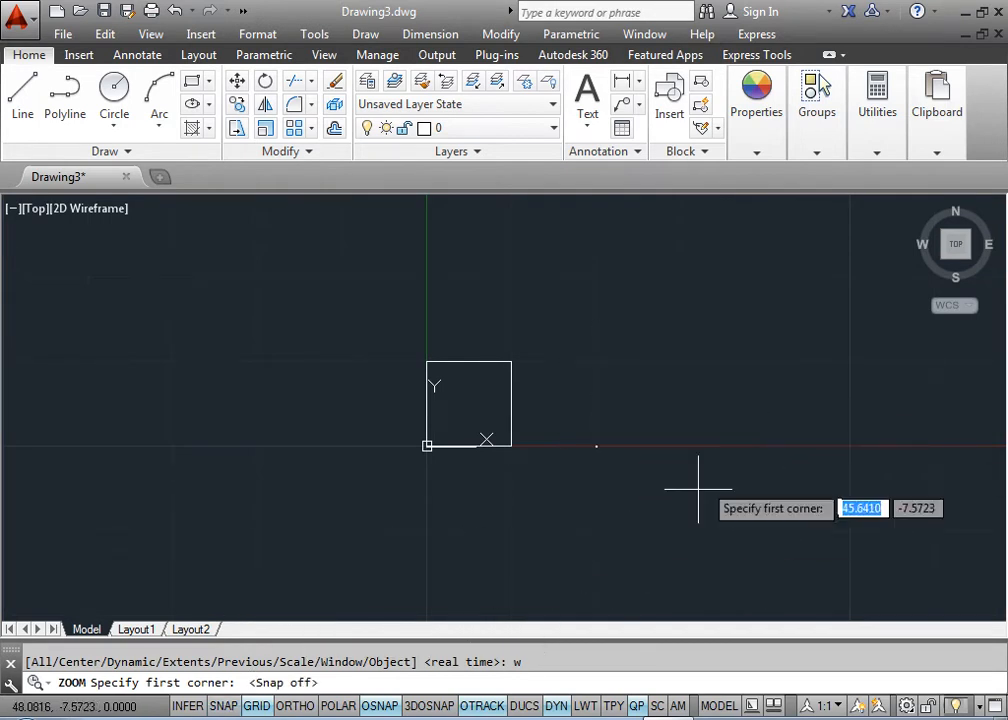
pyautogui.click(596, 443)
pyautogui.click(597, 444)
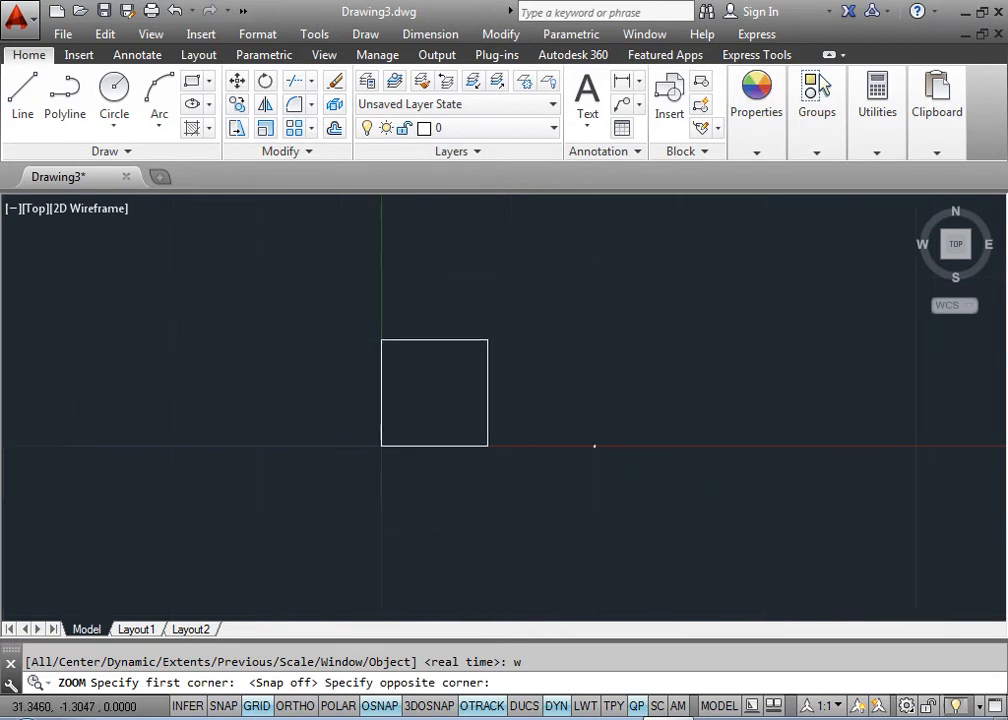
# Step: Zoom in real time on the small circle and regenerate the model to smooth its outline
pyautogui.rightClick(528, 463)
pyautogui.click(590, 270)
pyautogui.moveTo(459, 443); pyautogui.dragTo(497, 183)
pyautogui.moveTo(438, 474); pyautogui.dragTo(414, 305)
pyautogui.moveTo(405, 560); pyautogui.dragTo(443, 409)
pyautogui.moveTo(408, 468); pyautogui.dragTo(497, 413, button='middle')
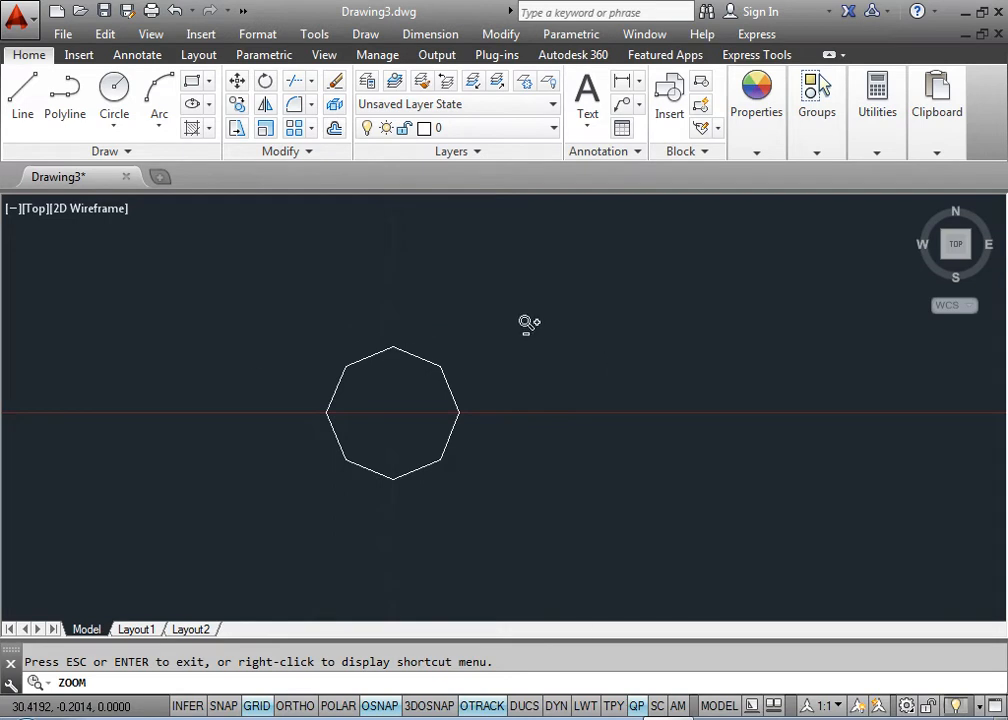
pyautogui.press('Escape')
pyautogui.write('RE')
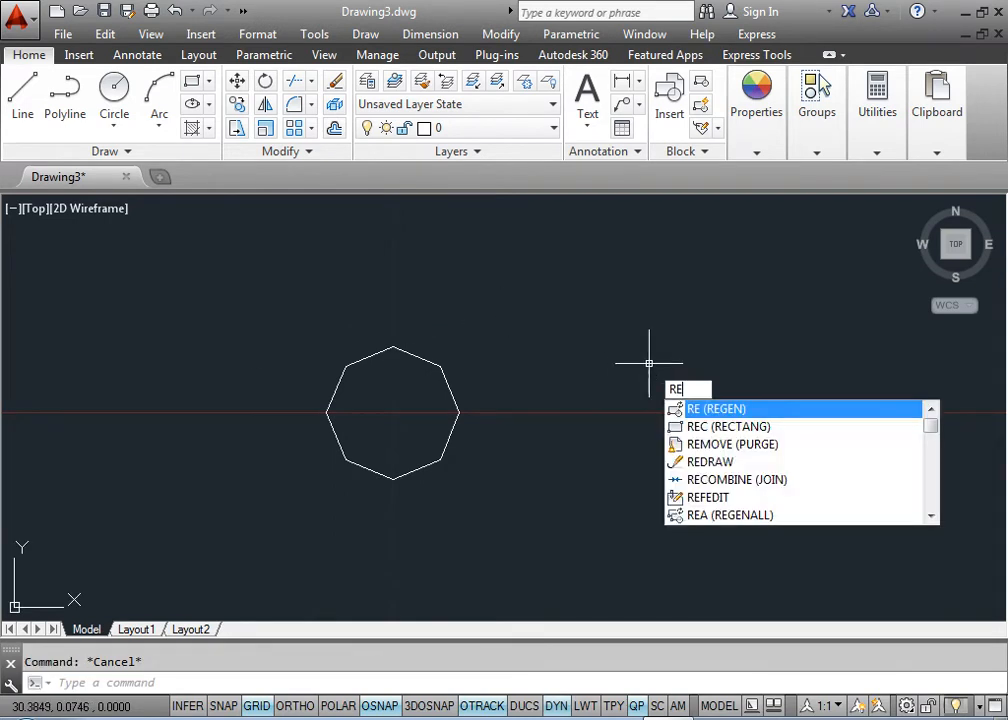
pyautogui.press('Return')
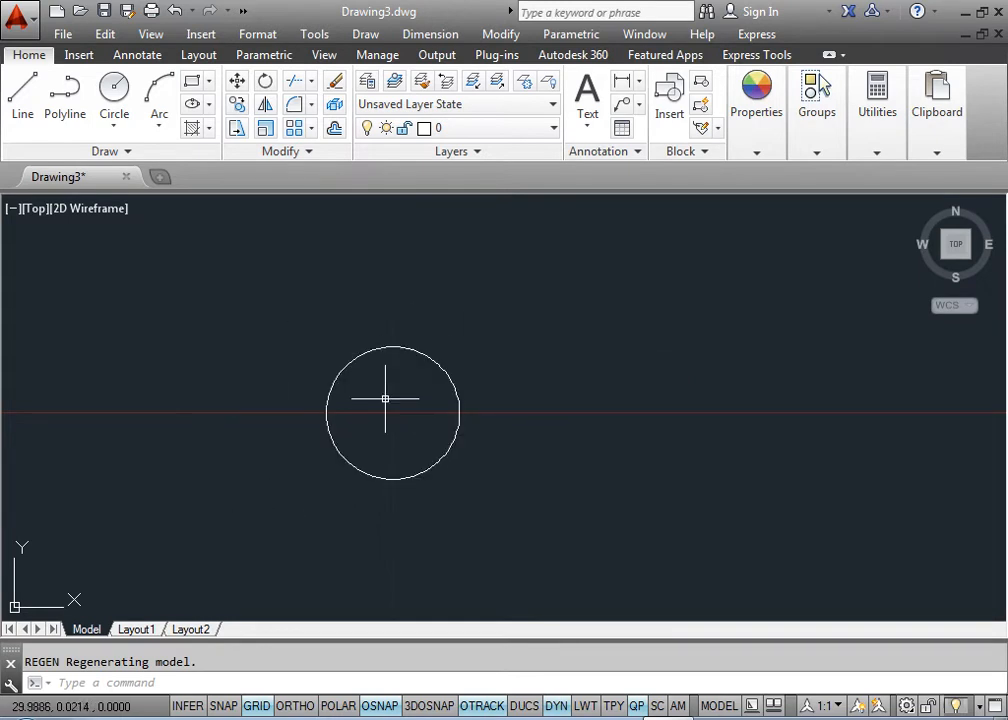
# Step: Zoom to the whole drawing and erase the small circle centred at 30,0
pyautogui.moveTo(220, 457); pyautogui.dragTo(709, 472, button='middle')
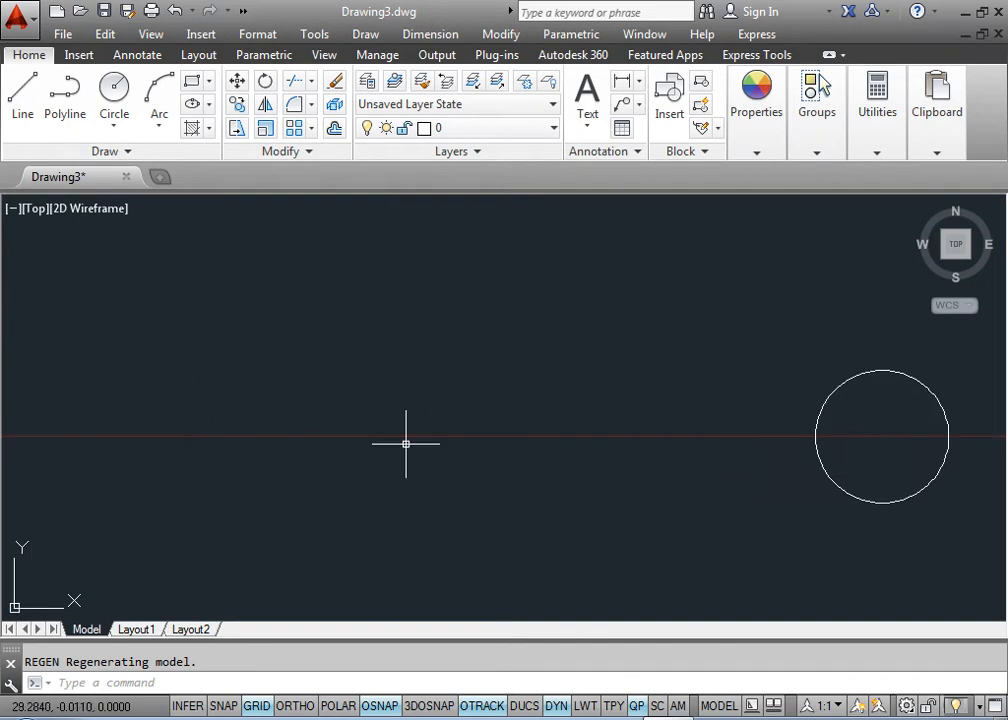
pyautogui.write('z')
pyautogui.press('Return')
pyautogui.write('a')
pyautogui.press('Return')
pyautogui.moveTo(856, 554); pyautogui.dragTo(869, 517, button='middle')
pyautogui.click(985, 580)
pyautogui.click(893, 520)
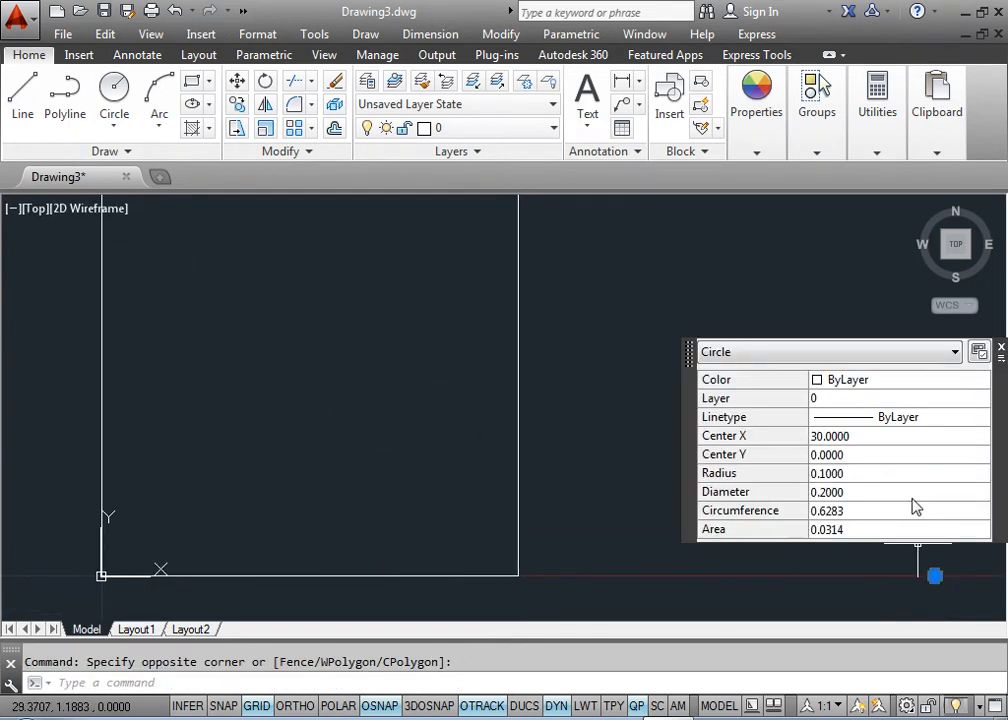
pyautogui.press('Delete')
# Step: Erase all four lines of the 15 by 15 square at the origin
pyautogui.moveTo(546, 452); pyautogui.dragTo(735, 540, button='middle')
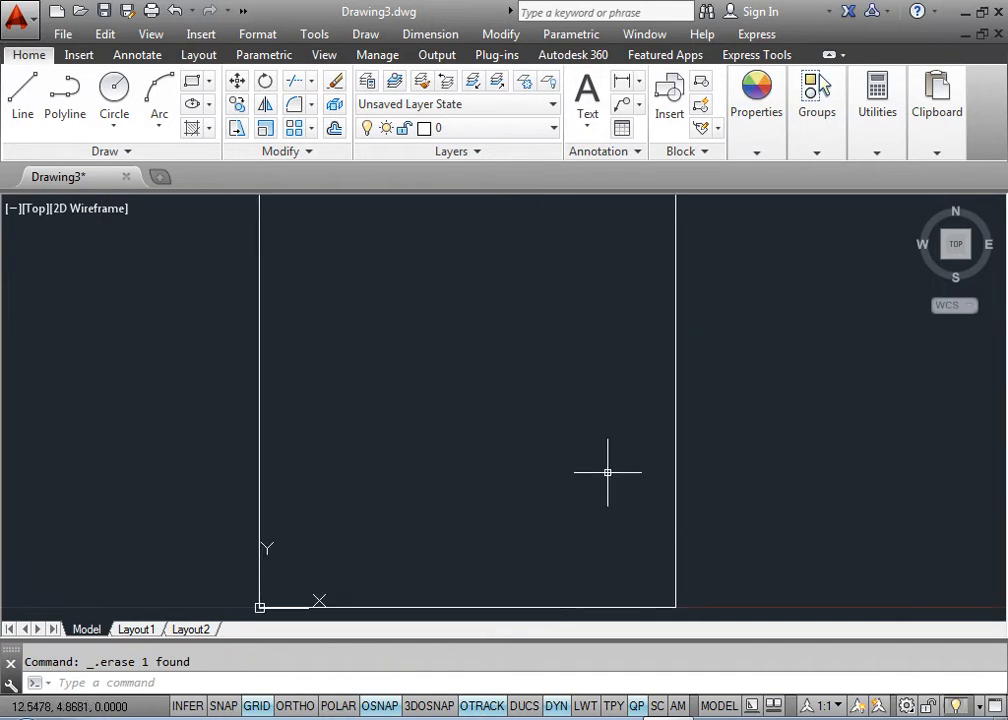
pyautogui.rightClick(469, 347)
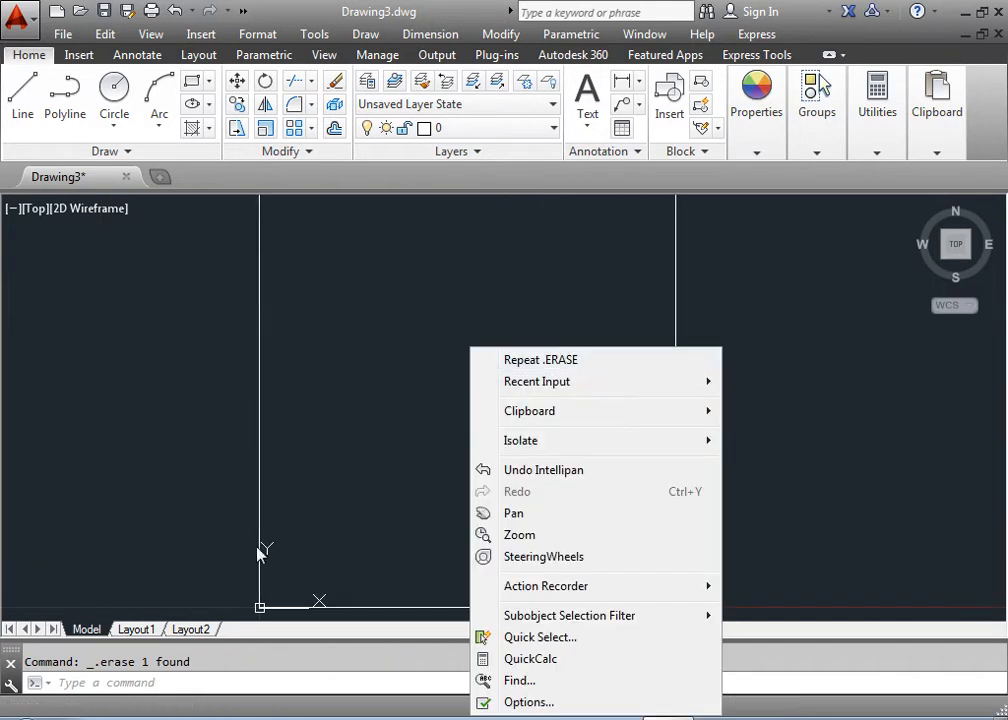
pyautogui.click(515, 535)
pyautogui.moveTo(436, 333); pyautogui.dragTo(532, 629)
pyautogui.moveTo(389, 295); pyautogui.dragTo(482, 549)
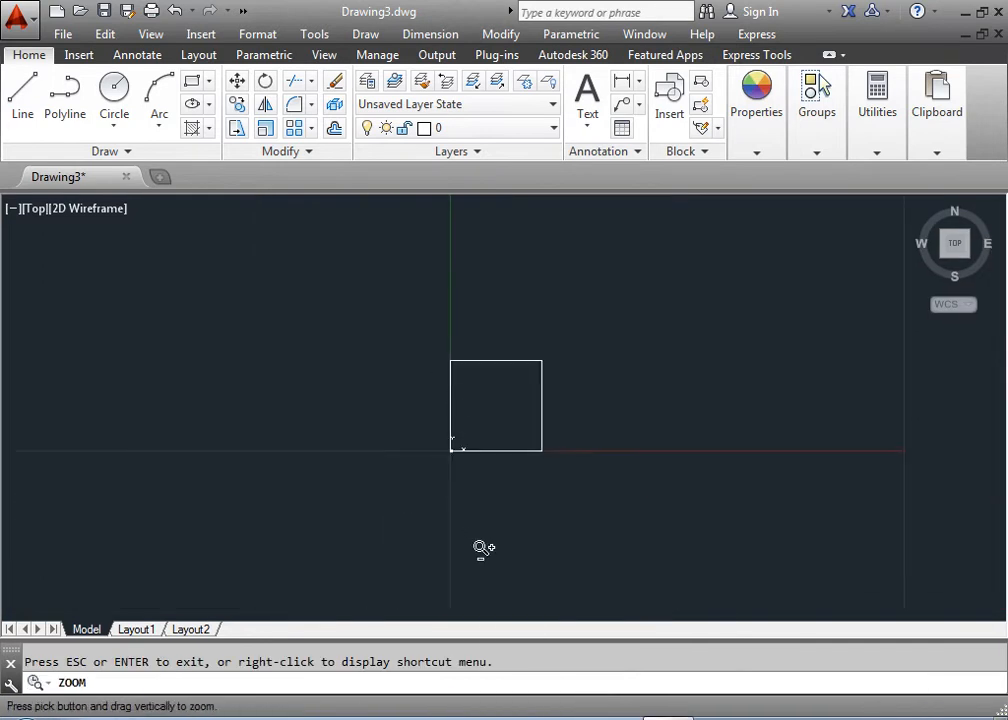
pyautogui.press('Escape')
pyautogui.moveTo(565, 449); pyautogui.dragTo(480, 469, button='middle')
pyautogui.moveTo(506, 503); pyautogui.dragTo(284, 341)
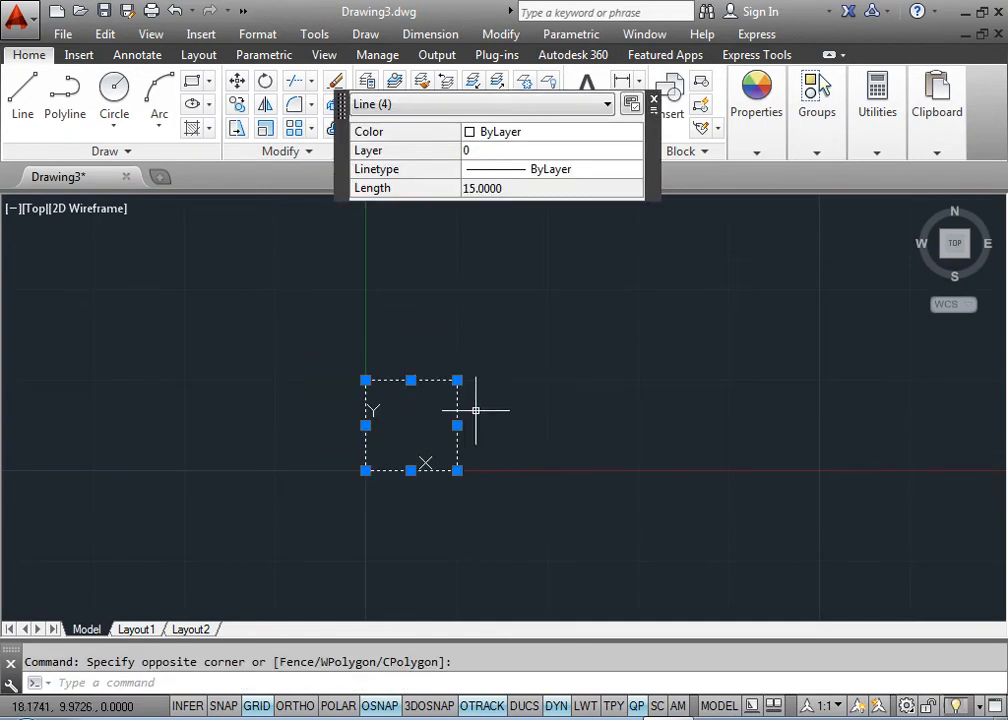
pyautogui.press('Delete')
# Step: Set the X and Y spacing of both snap and grid to 10 in the drafting settings
pyautogui.write('ds')
pyautogui.press('Return')
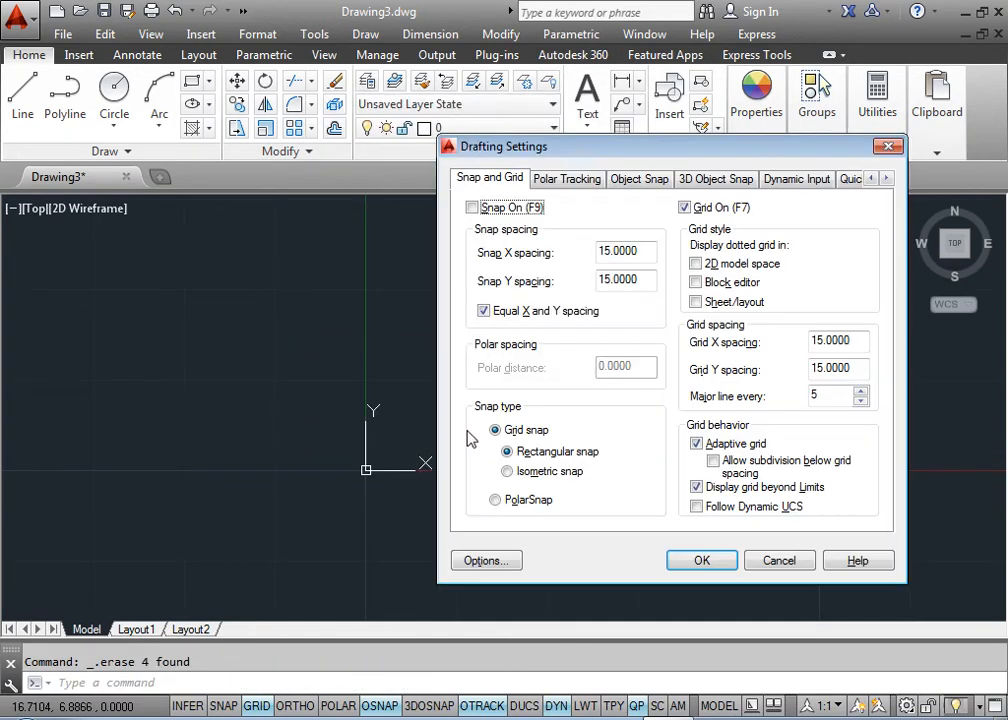
pyautogui.press('Tab')
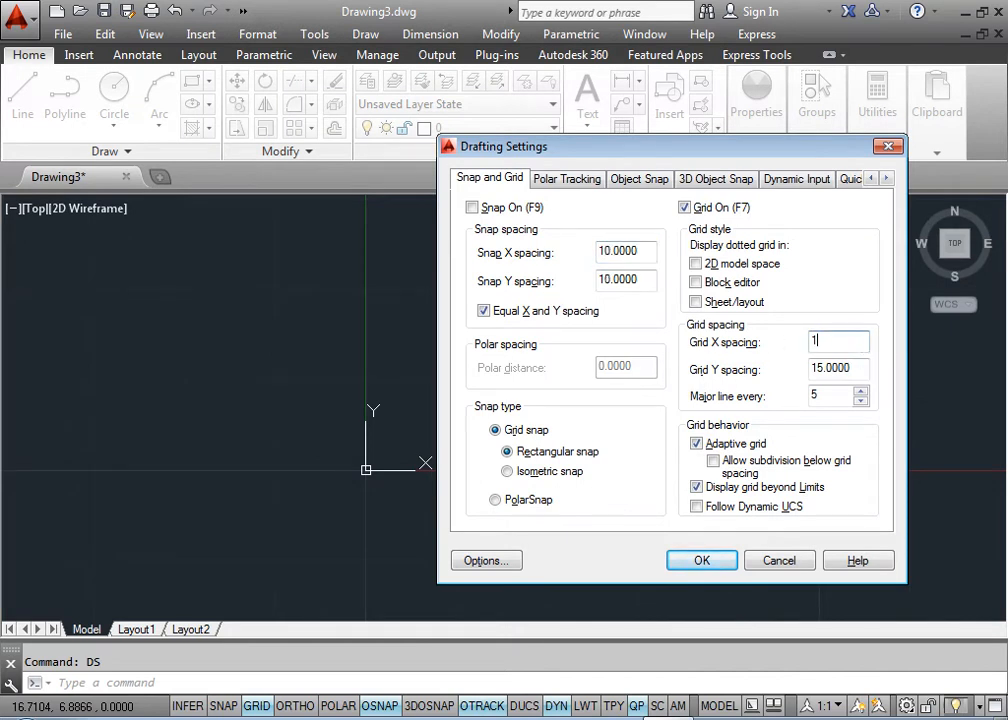
pyautogui.click(703, 561)
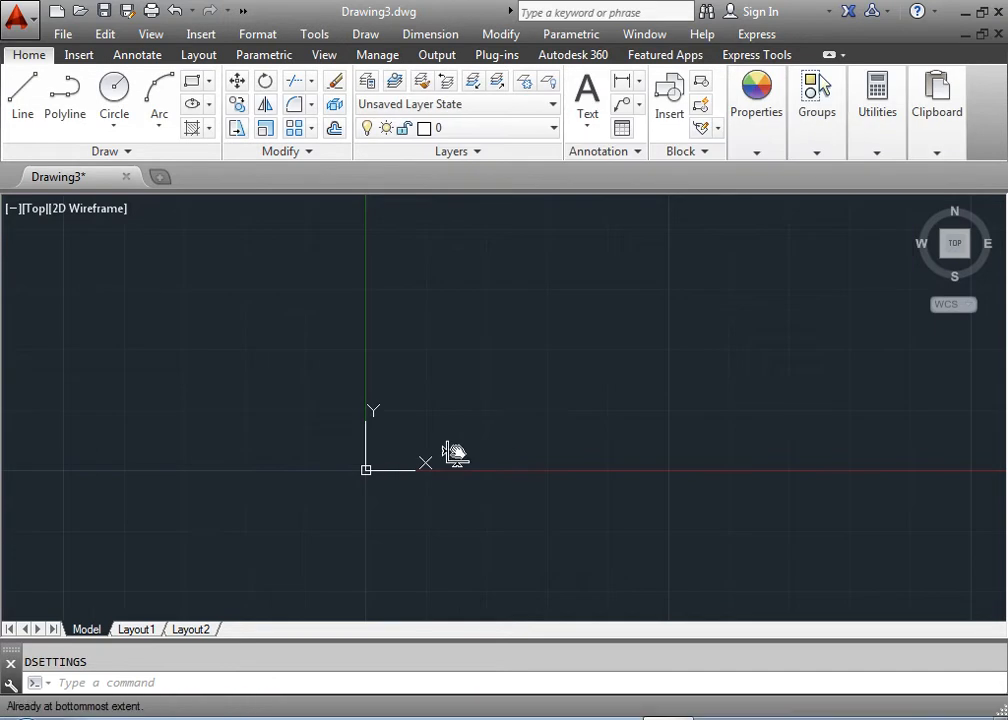
pyautogui.moveTo(496, 433); pyautogui.dragTo(322, 507, button='middle')
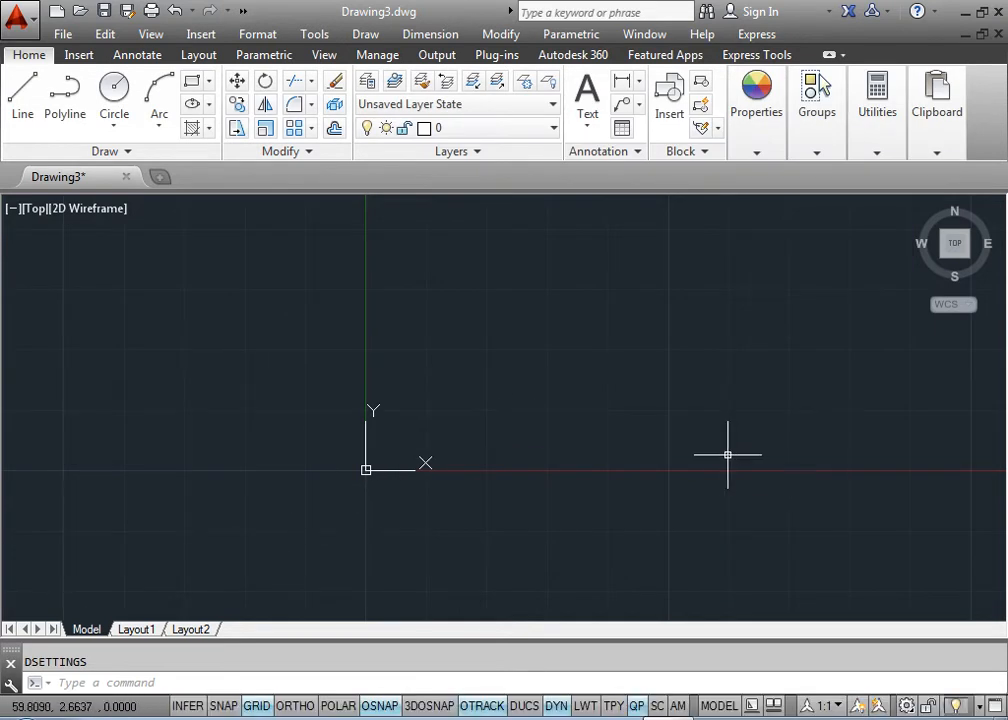
# Step: Turn snap mode on and draw a horizontal line from the snap point 50,0 to 110,0
pyautogui.press('Return')
pyautogui.moveTo(572, 414); pyautogui.dragTo(362, 374, button='middle')
pyautogui.write('line')
pyautogui.press('Return')
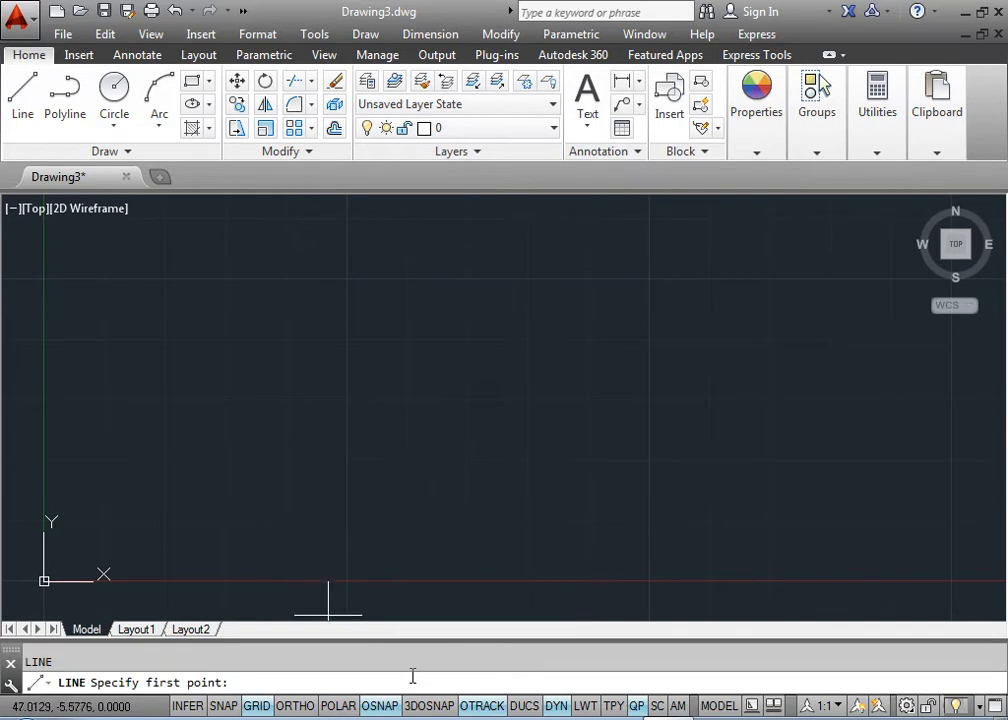
pyautogui.click(224, 706)
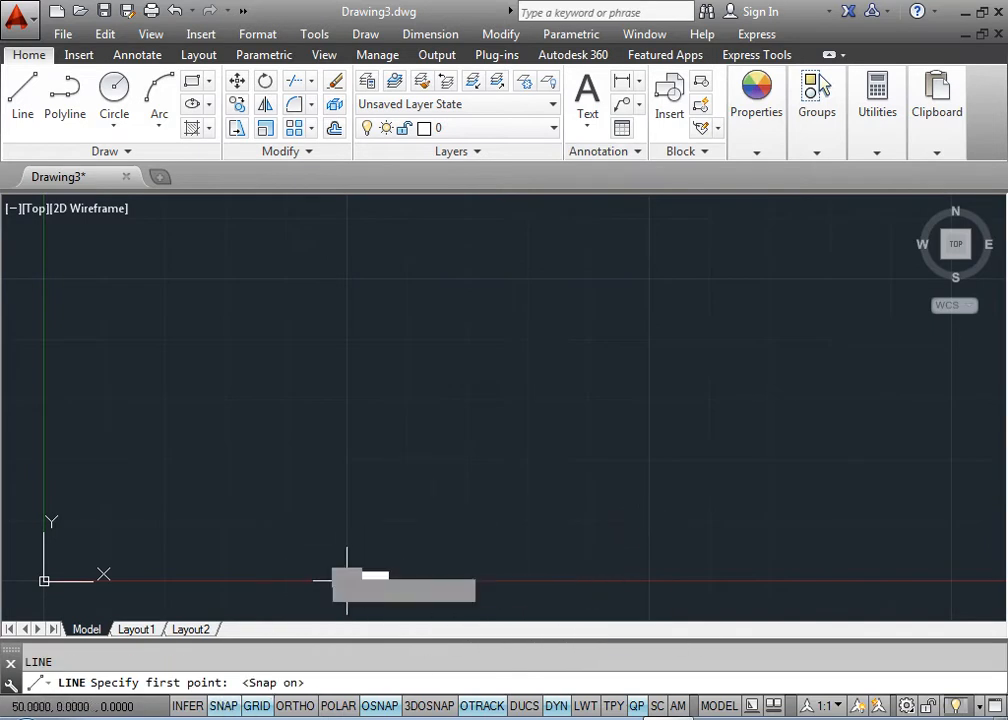
pyautogui.click(347, 580)
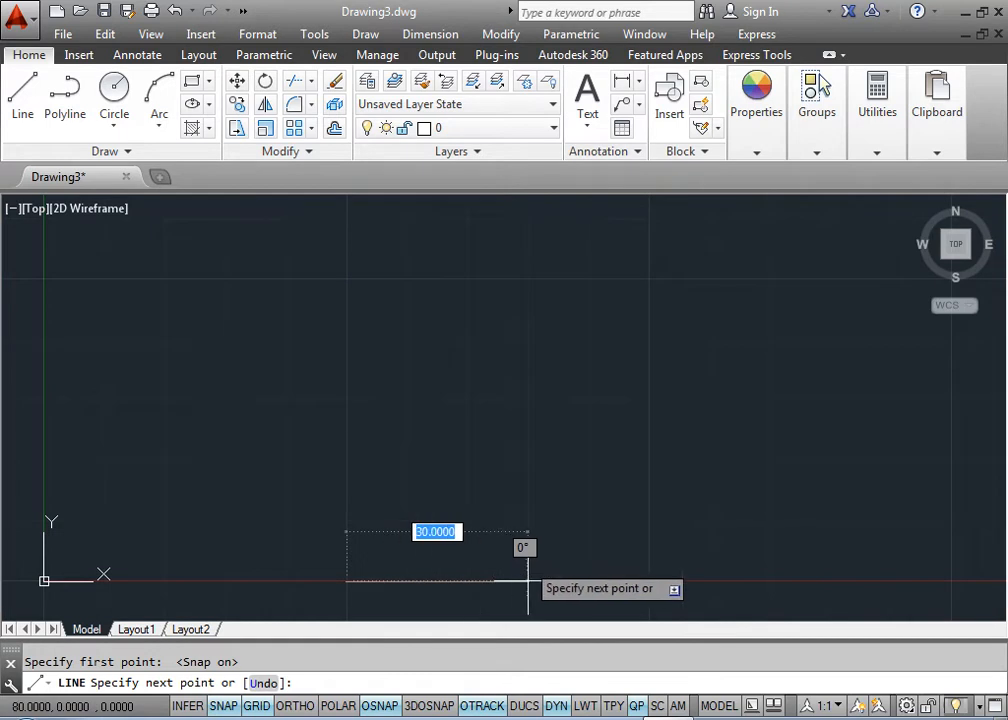
pyautogui.click(709, 580)
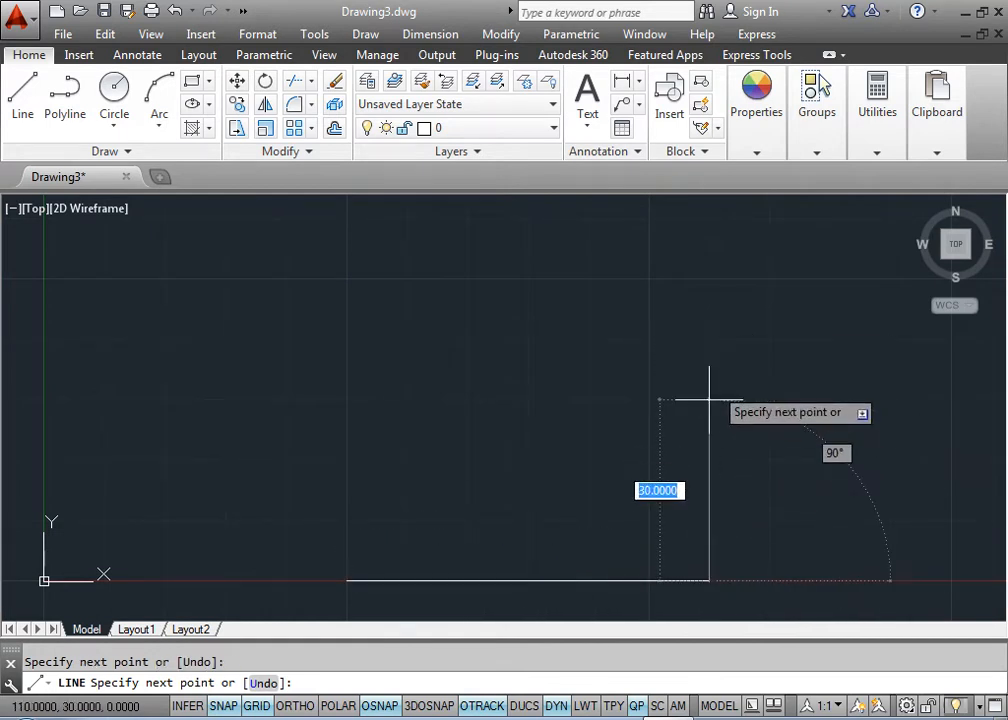
# Step: Complete the rectangle from 110,0 with line lengths of 100 upward, 60 to the left and 100 downward
pyautogui.write('100')
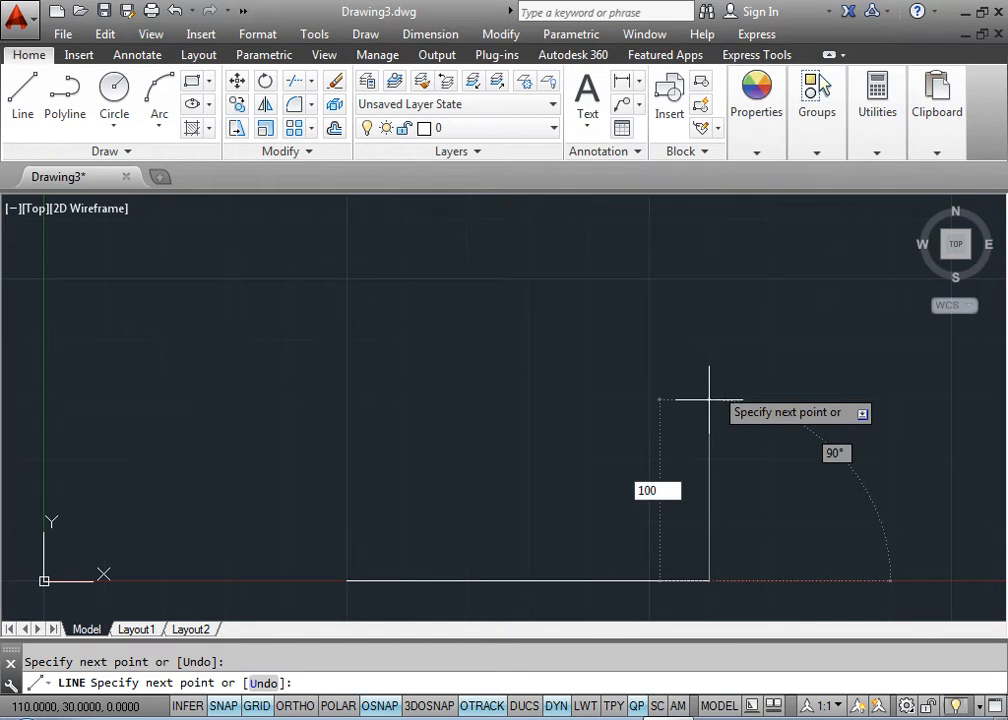
pyautogui.press('Return')
pyautogui.moveTo(607, 299); pyautogui.dragTo(643, 618, button='middle')
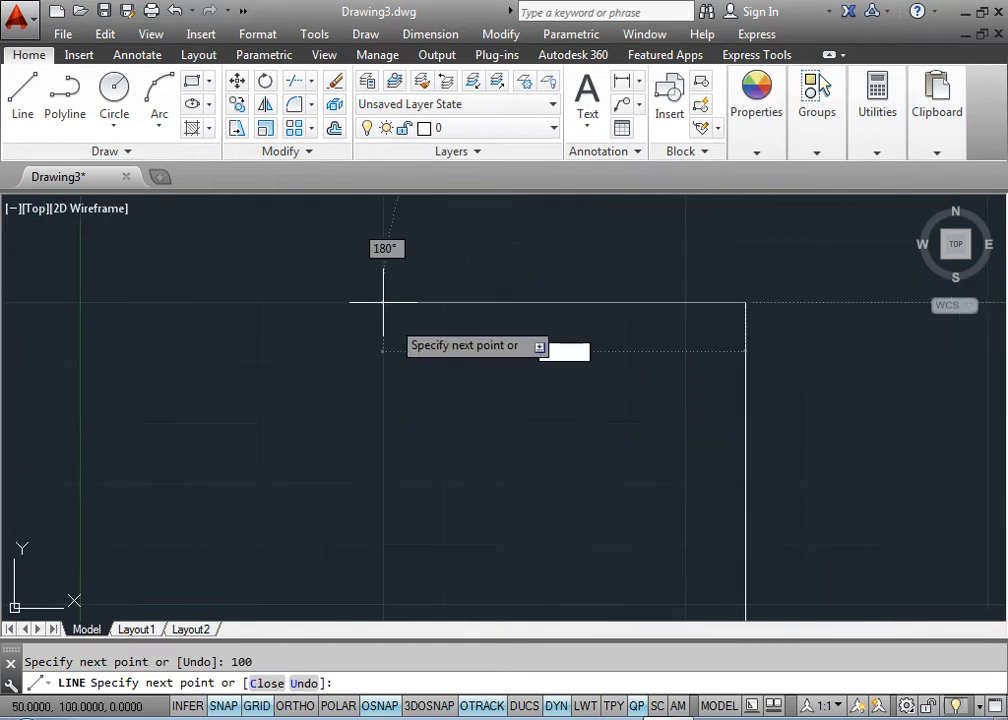
pyautogui.write('0')
pyautogui.press('Return')
pyautogui.moveTo(430, 479); pyautogui.dragTo(417, 203, button='middle')
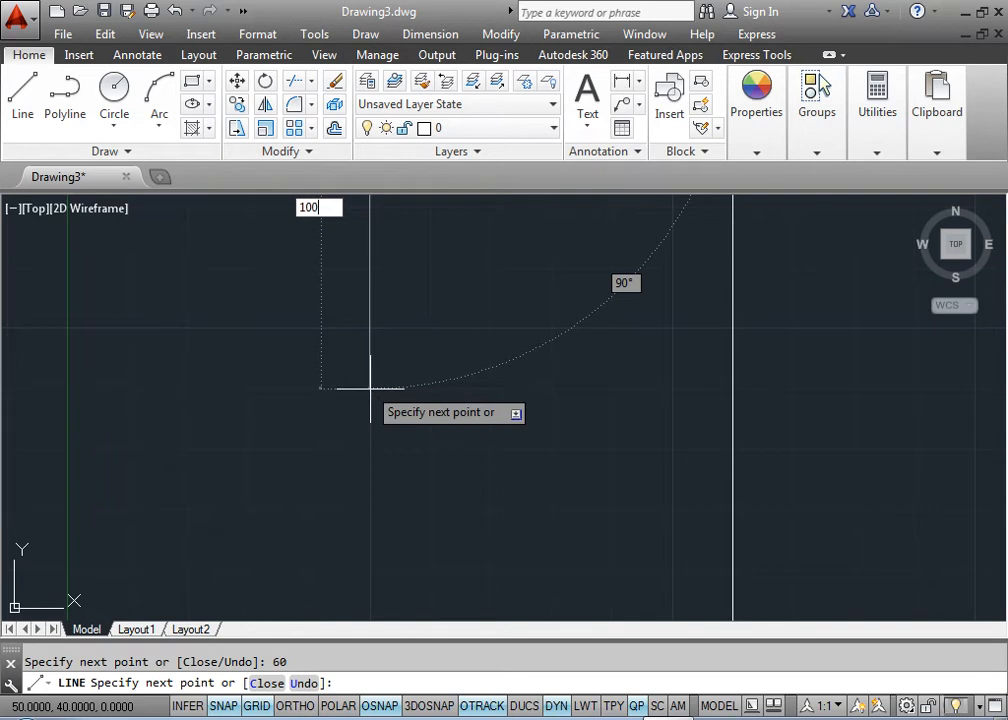
pyautogui.write('100')
pyautogui.press('Return')
pyautogui.press('Return')
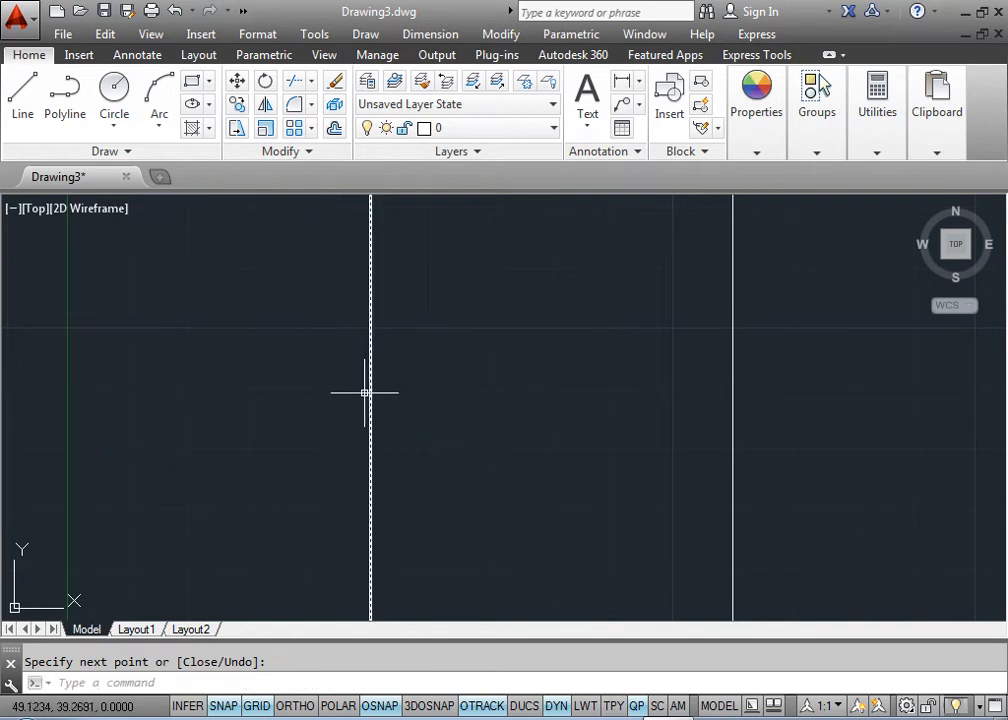
# Step: Draw a vertical line inside the rectangle between its horizontal edges, from 60,100 to 60,0
pyautogui.middleClick(394, 362)
pyautogui.middleClick(394, 362)
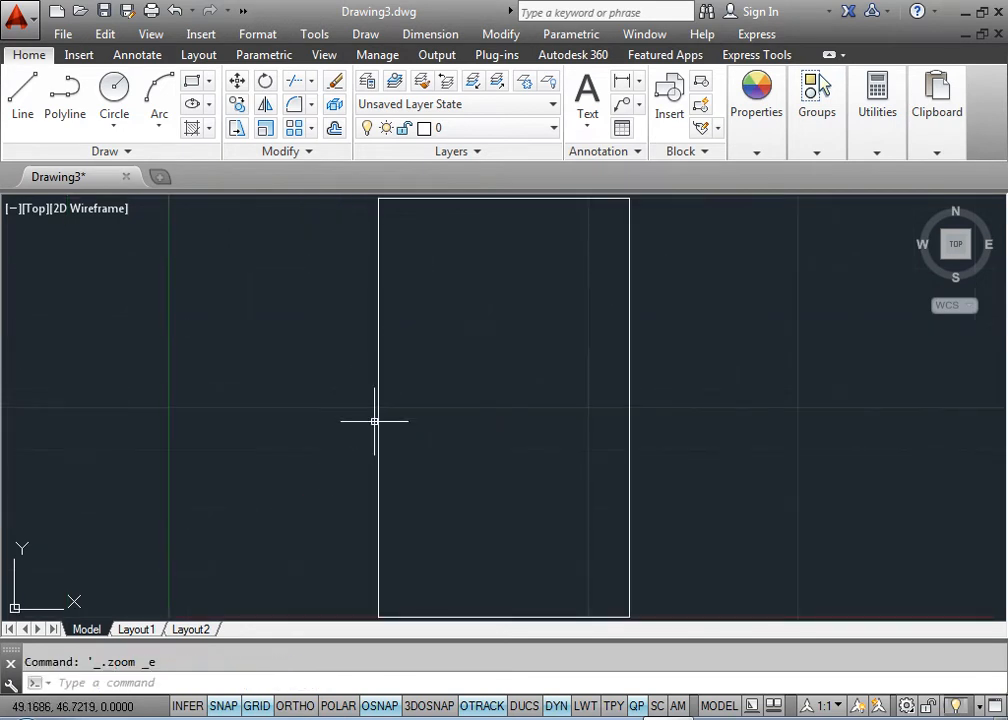
pyautogui.moveTo(335, 461)
pyautogui.mouseDown(button='middle')
pyautogui.moveTo(344, 450)
pyautogui.moveTo(331, 448)
pyautogui.moveTo(333, 479)
pyautogui.moveTo(336, 460)
pyautogui.mouseUp(button='middle')
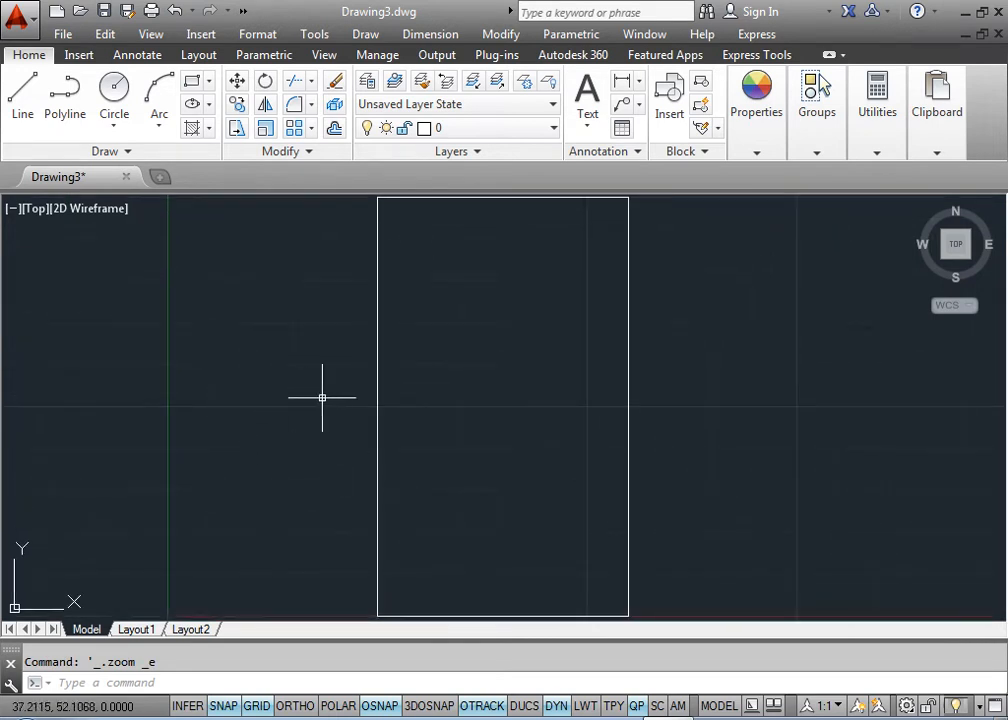
pyautogui.middleClick(356, 387)
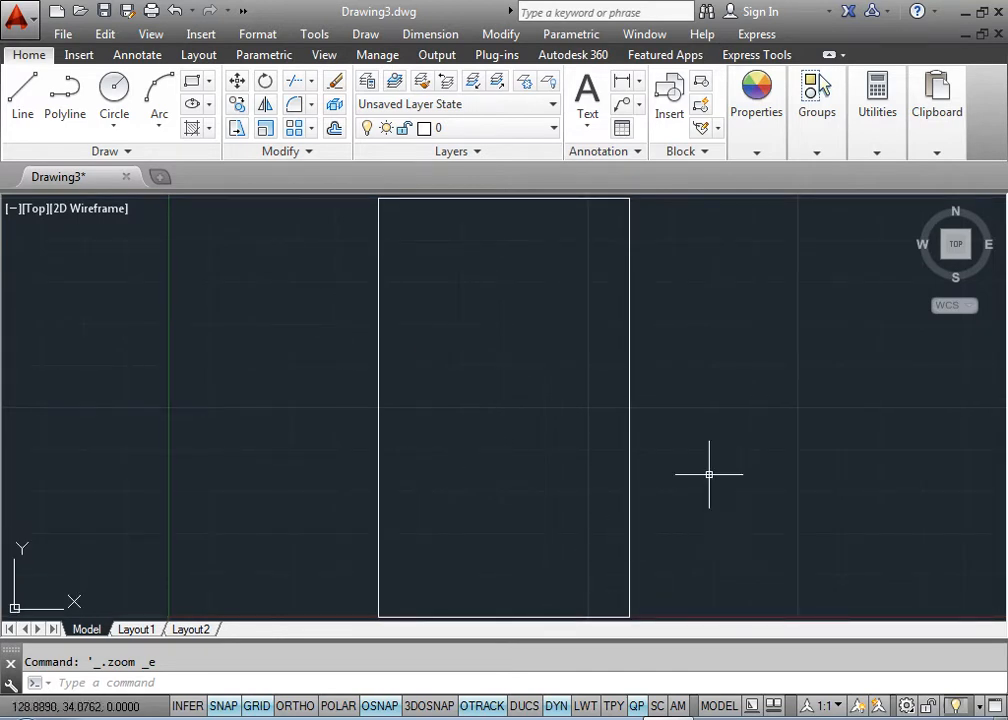
pyautogui.write('l')
pyautogui.press('Return')
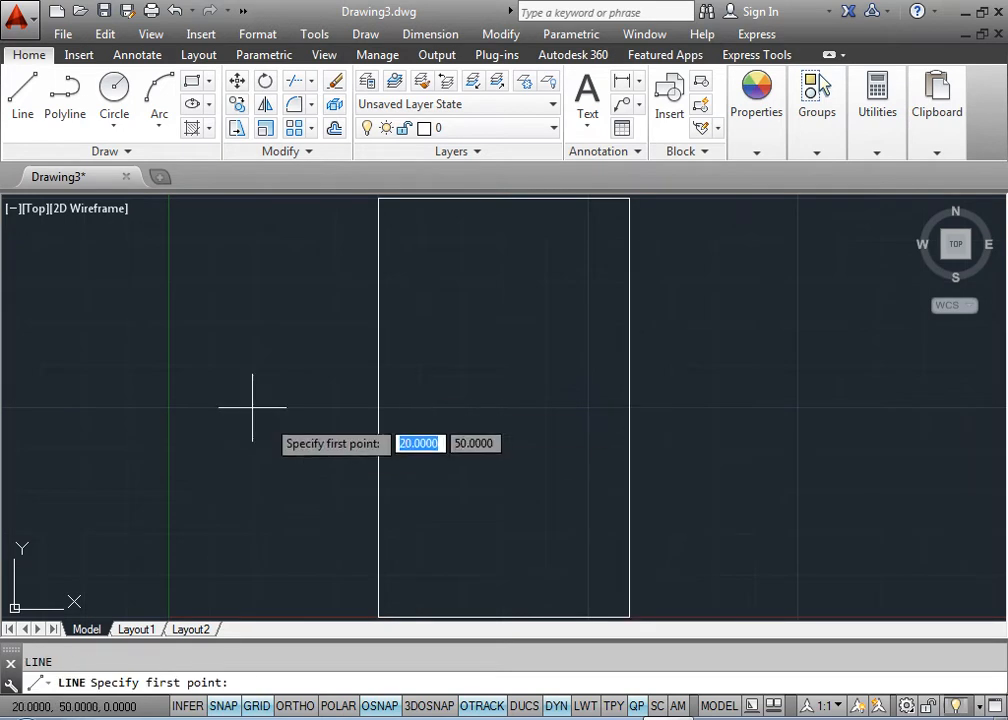
pyautogui.click(419, 198)
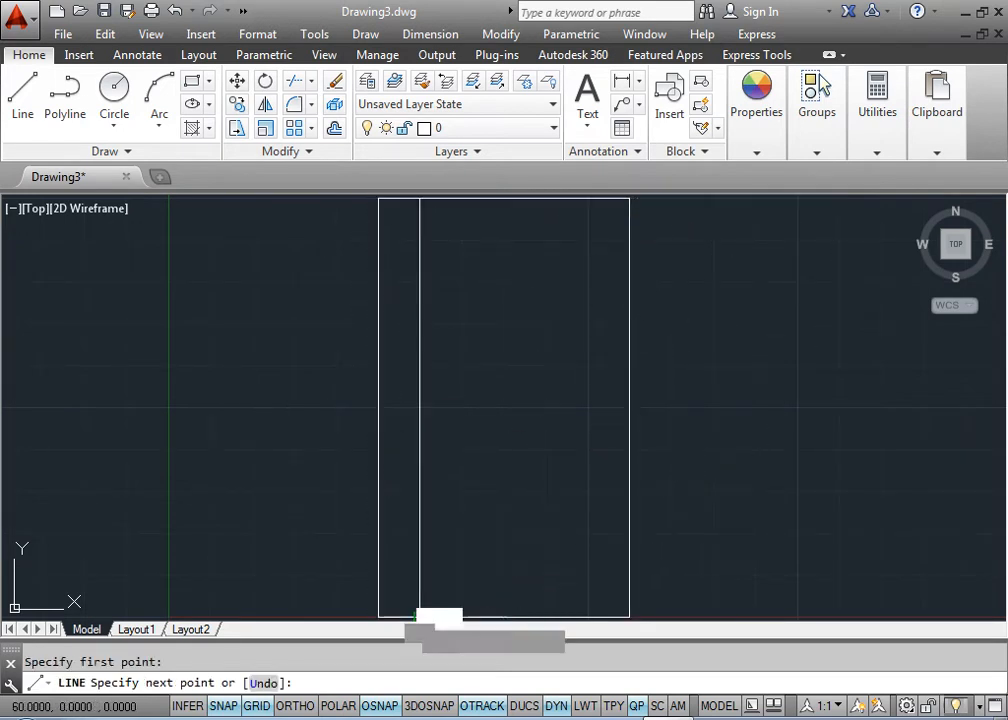
pyautogui.click(419, 617)
pyautogui.press('Return')
# Step: Draw a second vertical line inside the rectangle, from 100,100 to 100,0
pyautogui.press('Return')
pyautogui.click(588, 198)
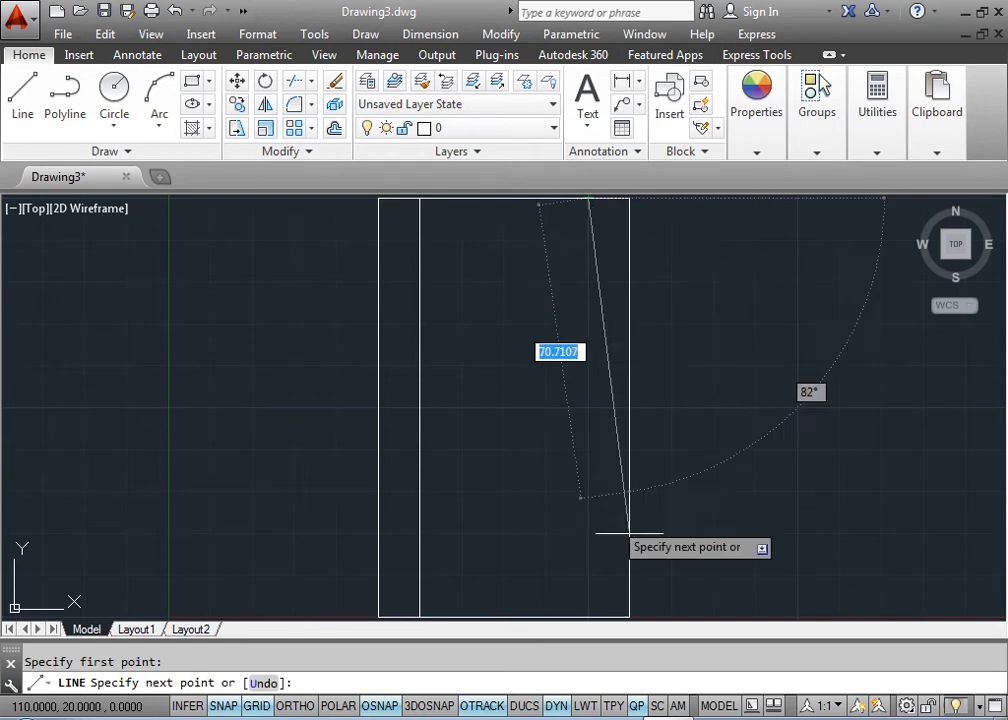
pyautogui.click(588, 617)
pyautogui.press('Return')
# Step: Draw connected lines inside the rectangle from 70,0 up to 70,10, diagonally to 90,30, and vertically to 90,80
pyautogui.press('Return')
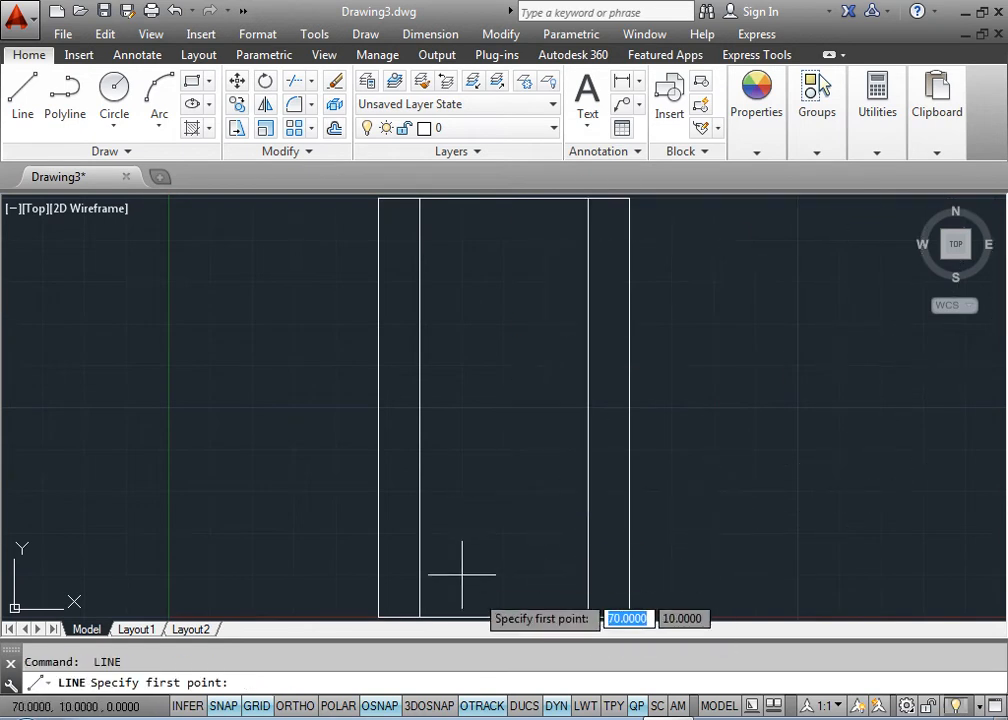
pyautogui.click(461, 575)
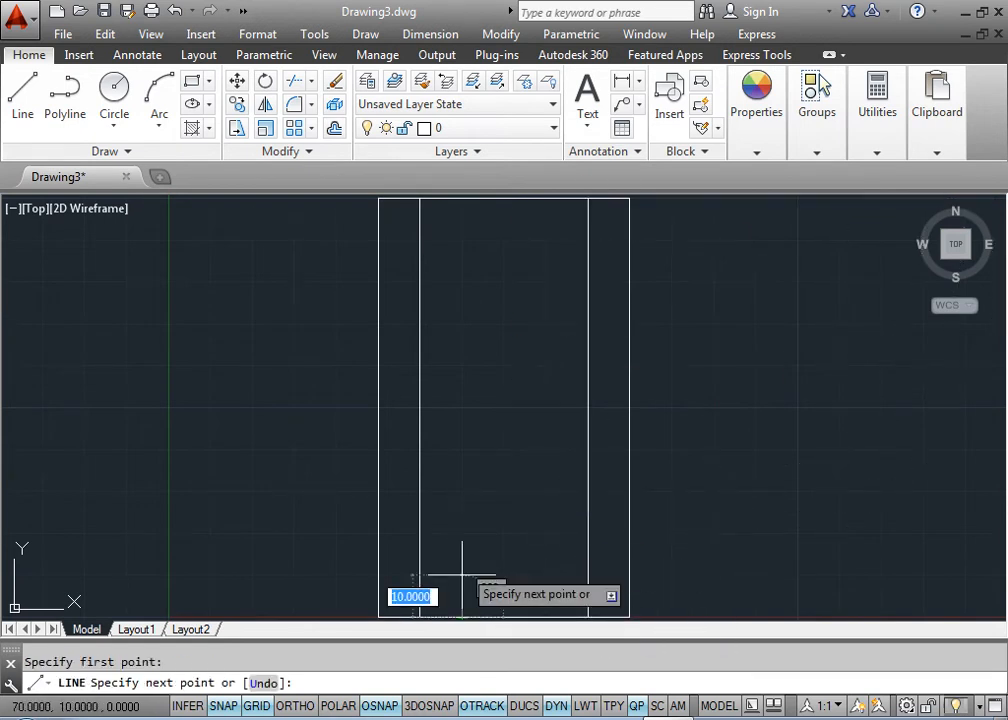
pyautogui.click(545, 491)
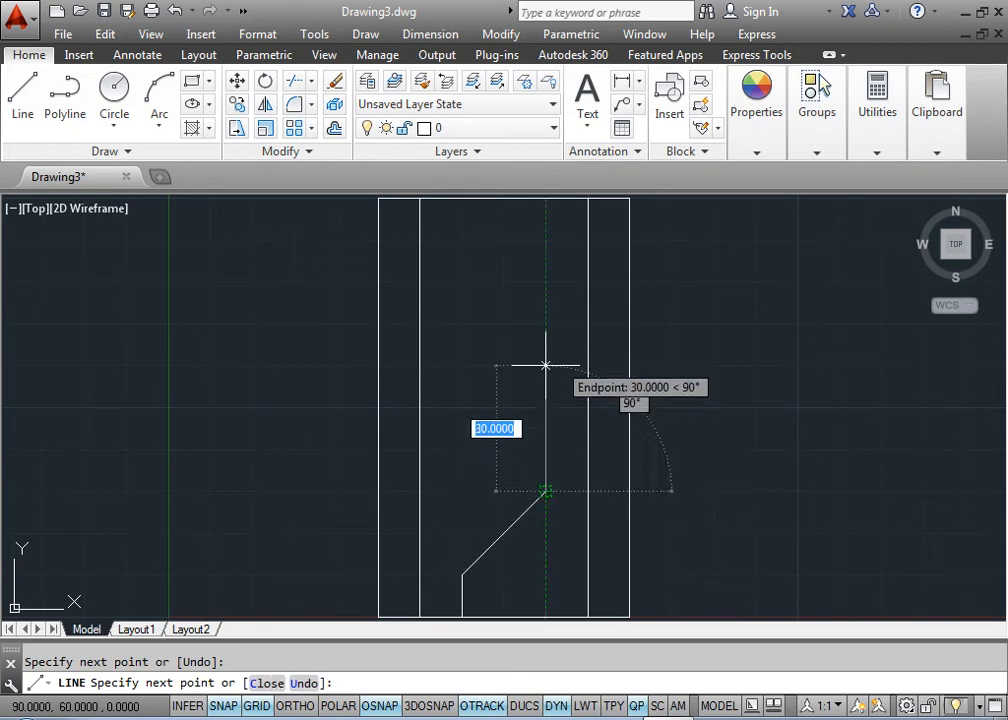
pyautogui.click(546, 281)
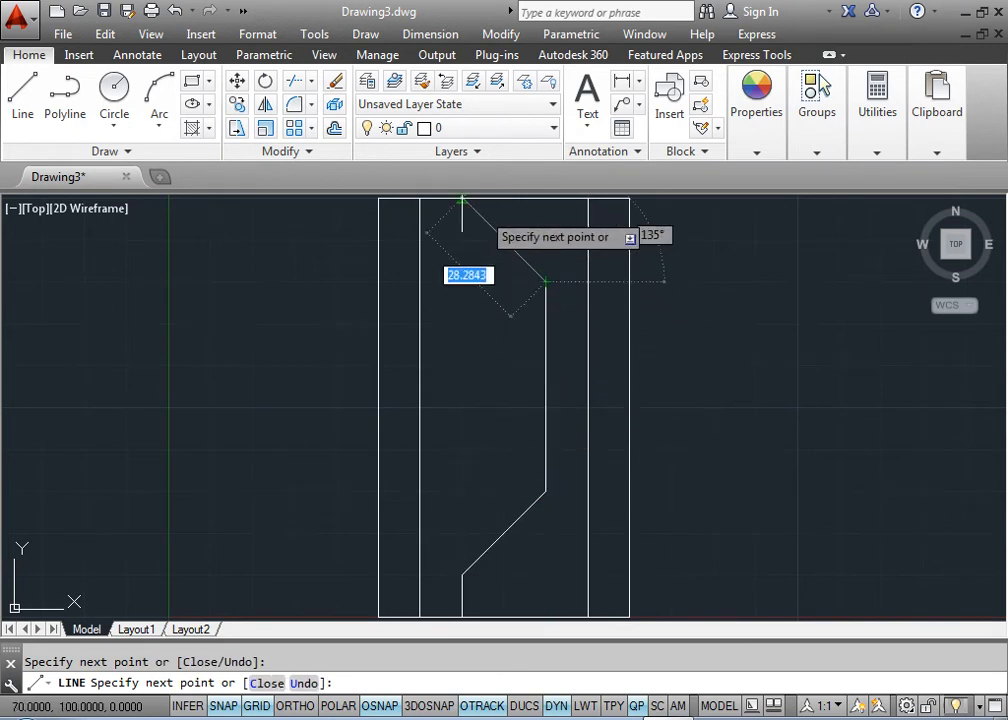
pyautogui.press('Escape')
# Step: Shorten the inner profile's vertical line by moving its upper endpoint from 90,80 down to 90,70
pyautogui.click(544, 297)
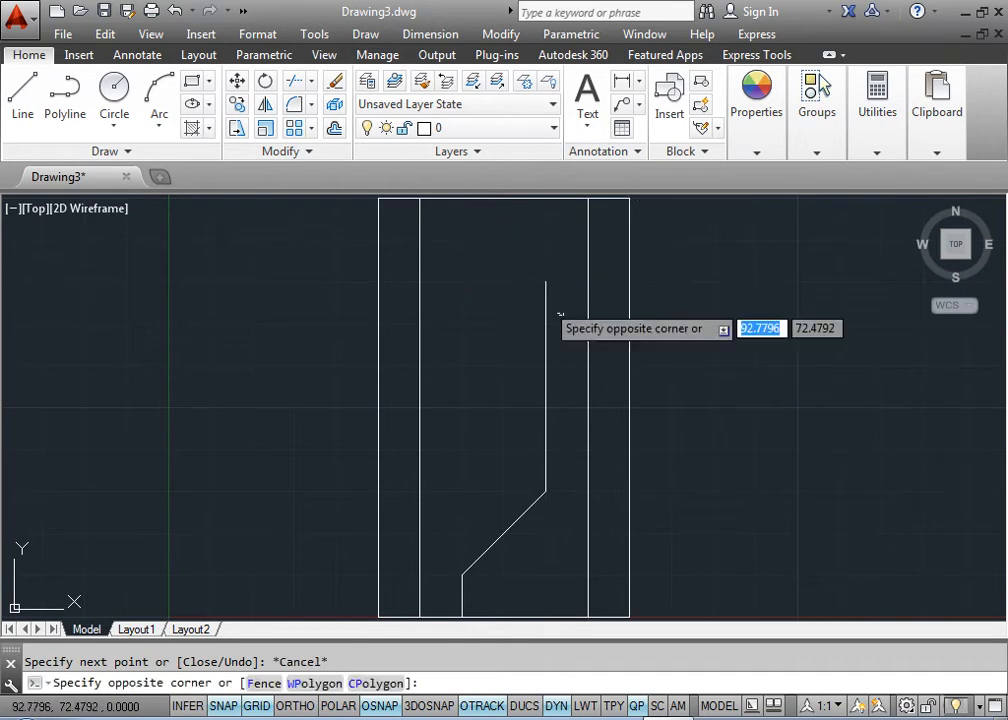
pyautogui.click(545, 281)
pyautogui.click(545, 324)
pyautogui.press('Escape')
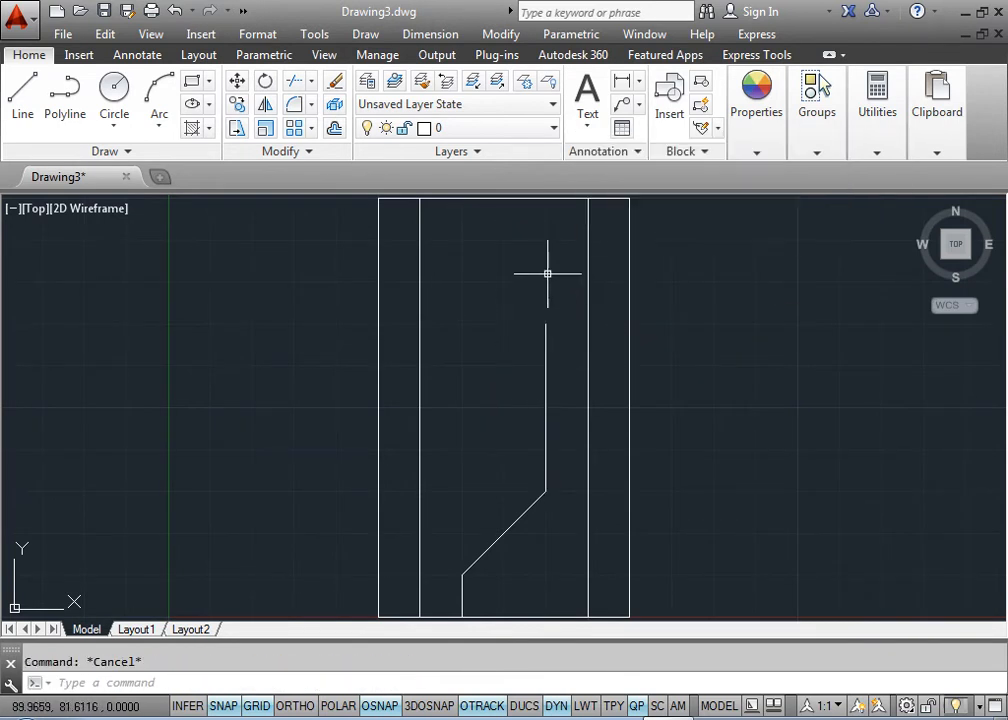
# Step: Complete the inner profile with lines from 90,70 diagonally to 70,90 and up to the rectangle's upper edge at 70,100
pyautogui.write('l')
pyautogui.press('Return')
pyautogui.click(545, 323)
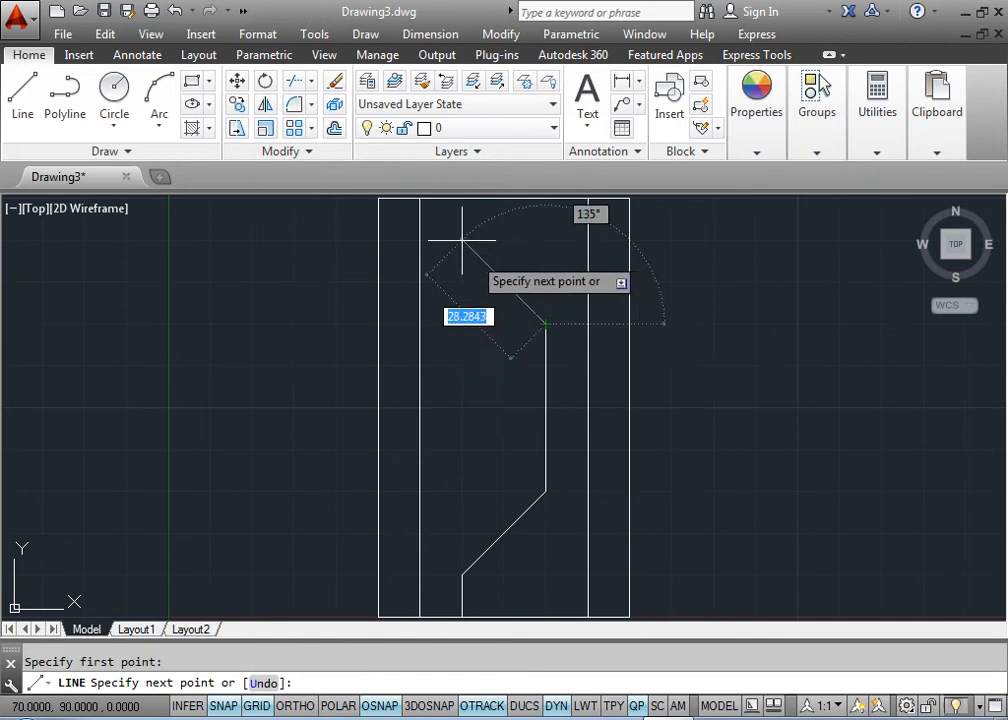
pyautogui.click(462, 240)
pyautogui.click(462, 198)
pyautogui.press('Return')
# Step: Draw the mirrored profile with connected lines through 90,100, 90,90, 70,70, 70,30, 90,10 and 90,0
pyautogui.press('Return')
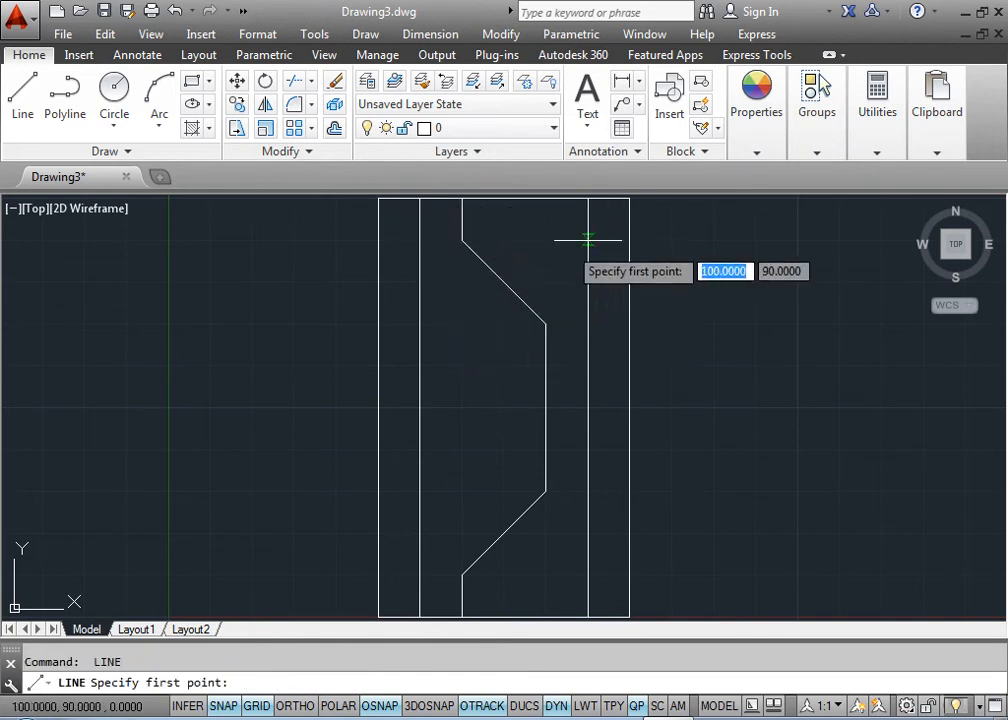
pyautogui.click(545, 199)
pyautogui.click(545, 240)
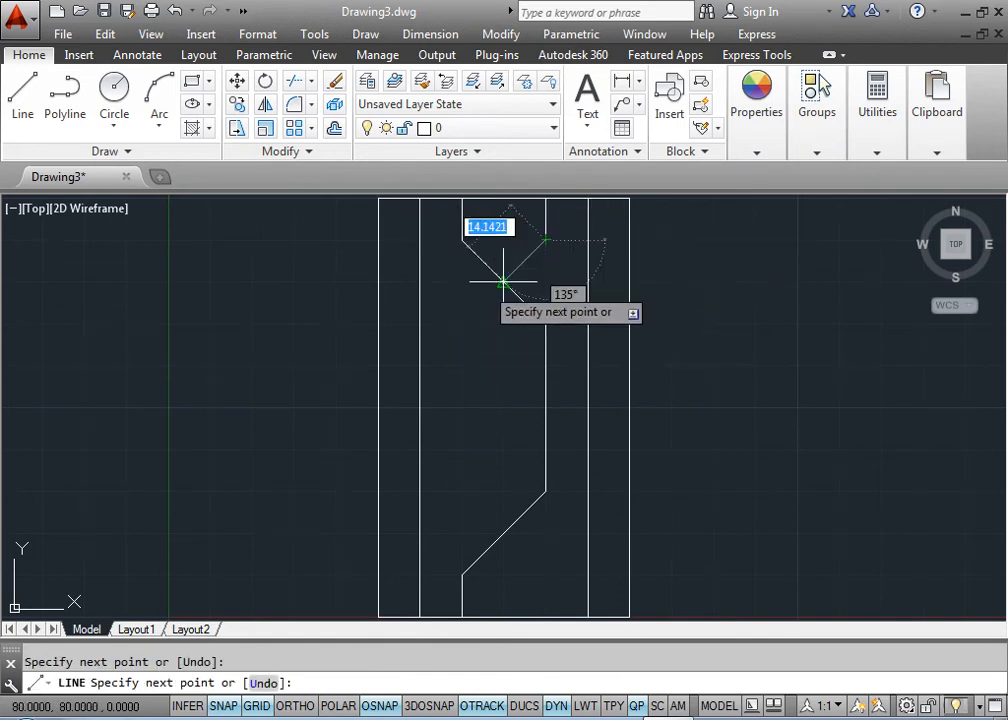
pyautogui.click(462, 323)
pyautogui.click(462, 490)
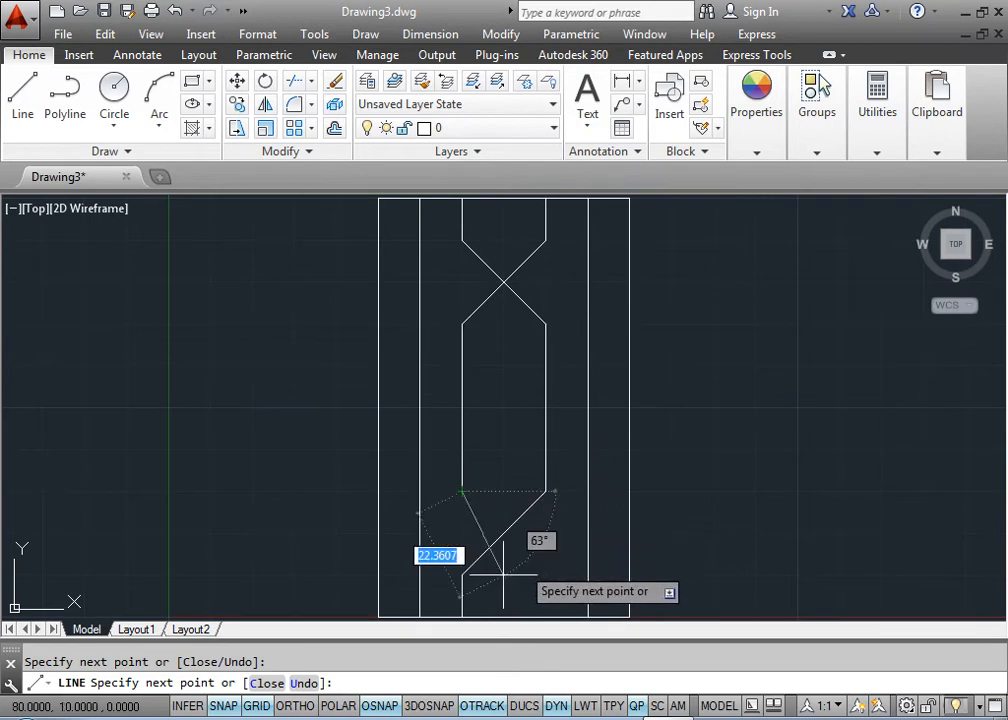
pyautogui.click(545, 573)
pyautogui.moveTo(547, 555); pyautogui.dragTo(547, 479, button='middle')
pyautogui.click(545, 487)
pyautogui.press('Return')
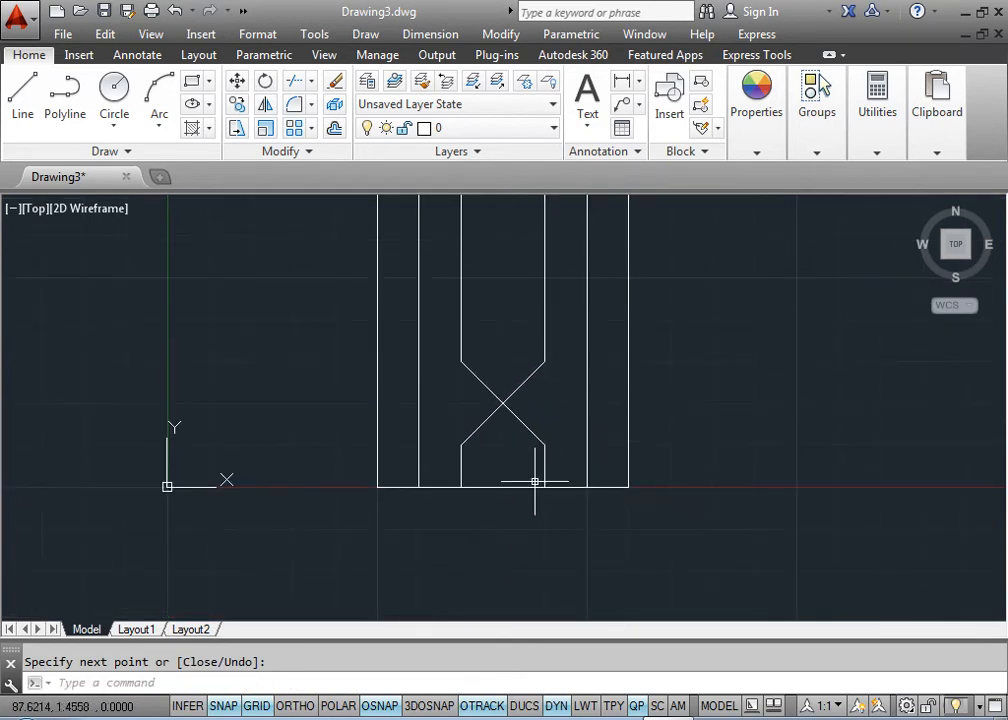
# Step: Draw a line from 80,0 to 80,10 and continue it into a diamond through 70,20, 80,30 and 90,20 back to 80,10
pyautogui.press('Return')
pyautogui.click(502, 487)
pyautogui.click(502, 446)
pyautogui.click(461, 405)
pyautogui.click(502, 362)
pyautogui.click(545, 403)
pyautogui.click(502, 446)
pyautogui.press('Return')
pyautogui.moveTo(495, 427); pyautogui.dragTo(506, 540, button='middle')
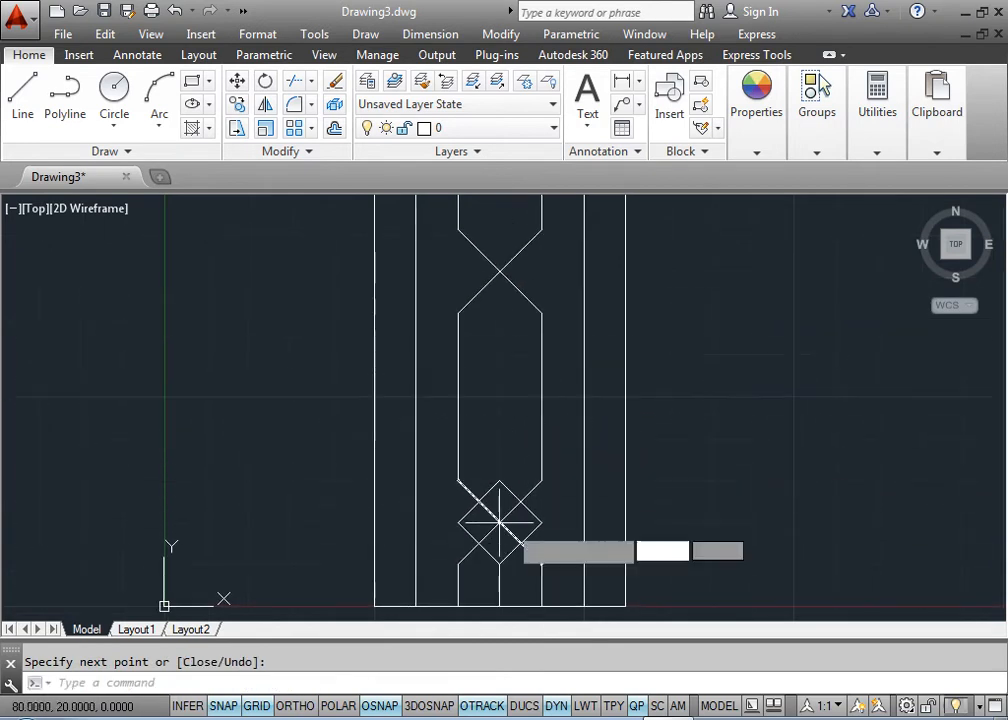
# Step: Draw a line from 80,30 to 80,70 and continue it into a diamond through 70,80, 80,90 and 90,80 back to 80,70
pyautogui.press('Return')
pyautogui.click(500, 480)
pyautogui.click(500, 312)
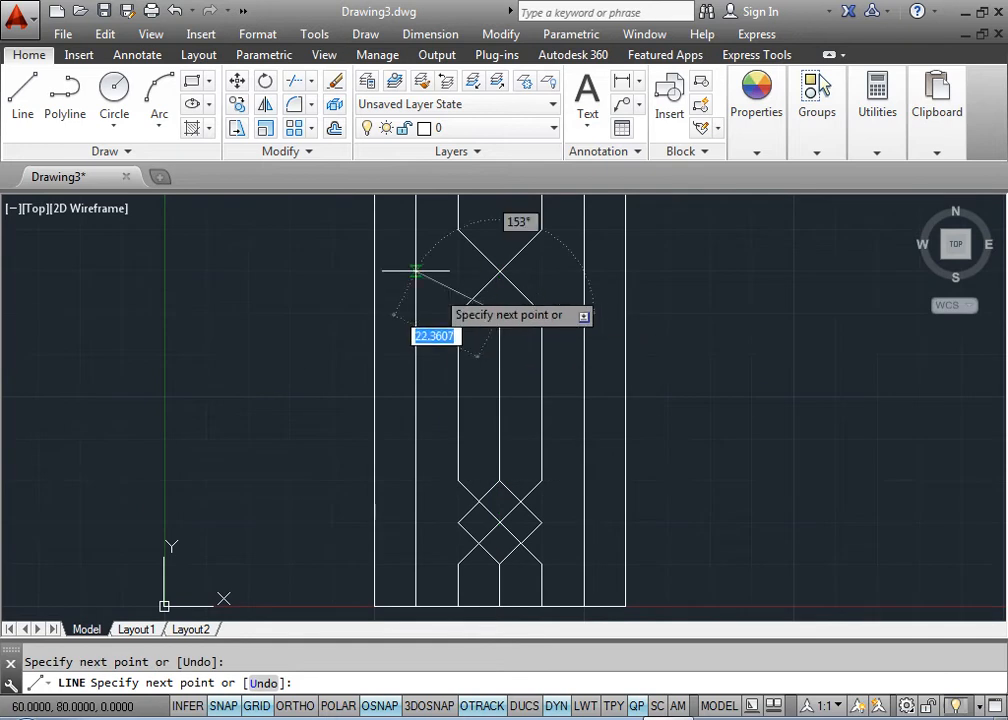
pyautogui.click(458, 270)
pyautogui.click(500, 228)
pyautogui.click(541, 270)
pyautogui.click(500, 312)
pyautogui.press('Return')
pyautogui.moveTo(523, 302); pyautogui.dragTo(522, 449, button='middle')
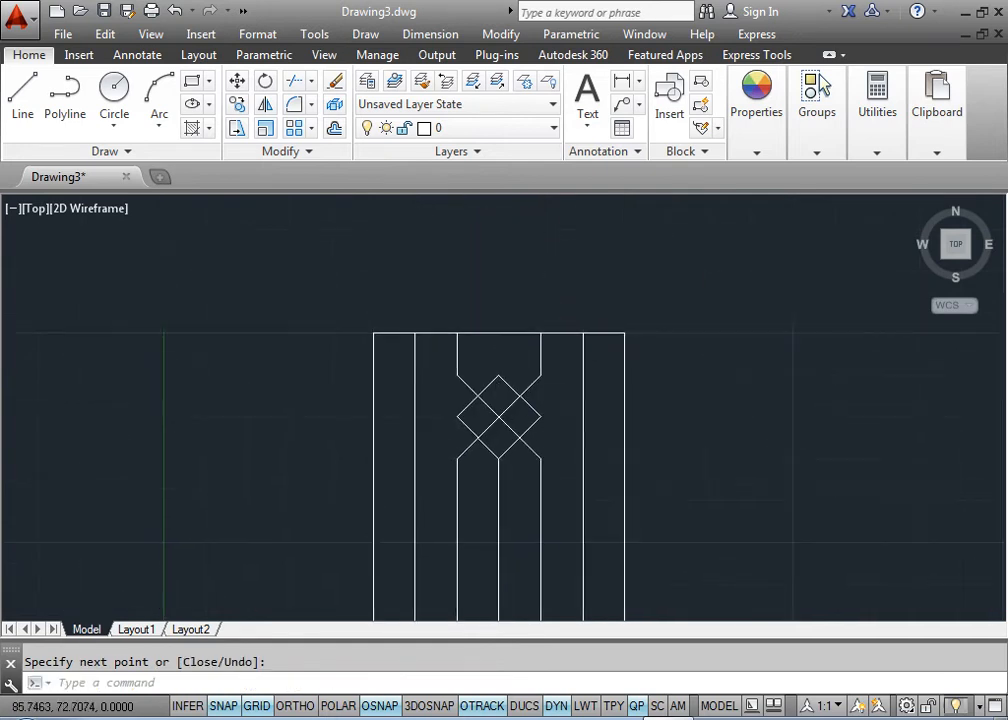
# Step: Connect the upper diamond's top corner at 80,90 to the rectangle's upper edge with a vertical line to 80,100
pyautogui.press('Return')
pyautogui.click(499, 375)
pyautogui.click(499, 333)
pyautogui.press('Return')
pyautogui.moveTo(617, 470)
pyautogui.mouseDown(button='middle')
pyautogui.moveTo(580, 216)
pyautogui.moveTo(571, 333)
pyautogui.moveTo(580, 321)
pyautogui.moveTo(560, 329)
pyautogui.mouseUp(button='middle')
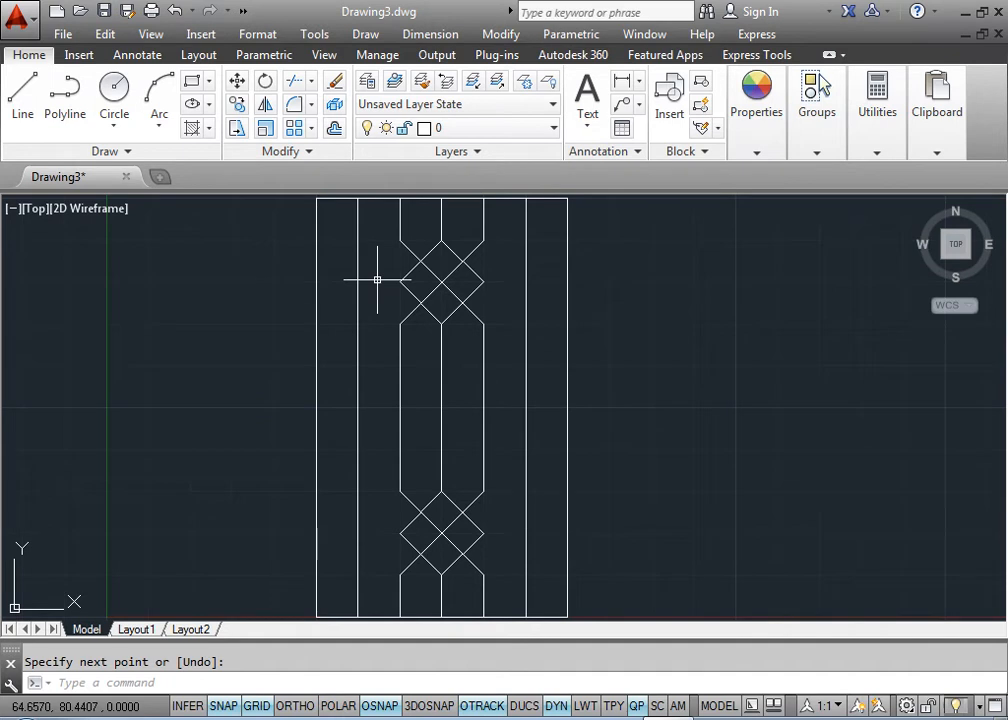
# Step: Switch to the clean-screen display and view the whole panel drawing
pyautogui.hotkey('ctrl', '0')
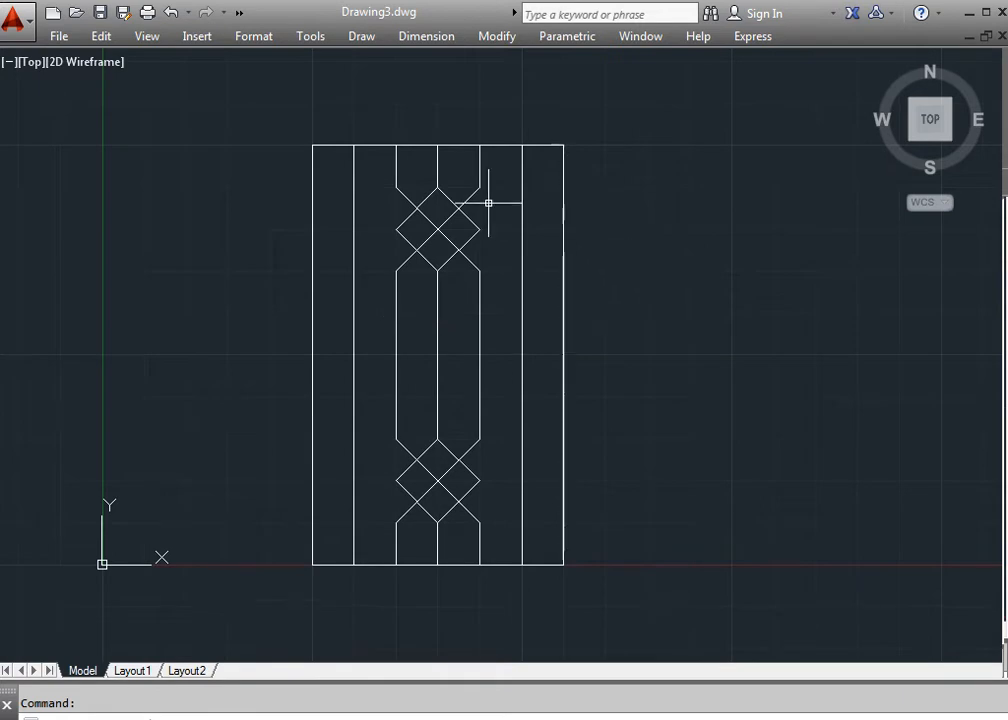
pyautogui.moveTo(479, 248)
pyautogui.mouseDown(button='middle')
pyautogui.moveTo(477, 272)
pyautogui.moveTo(477, 245)
pyautogui.moveTo(454, 245)
pyautogui.moveTo(451, 261)
pyautogui.mouseUp(button='middle')
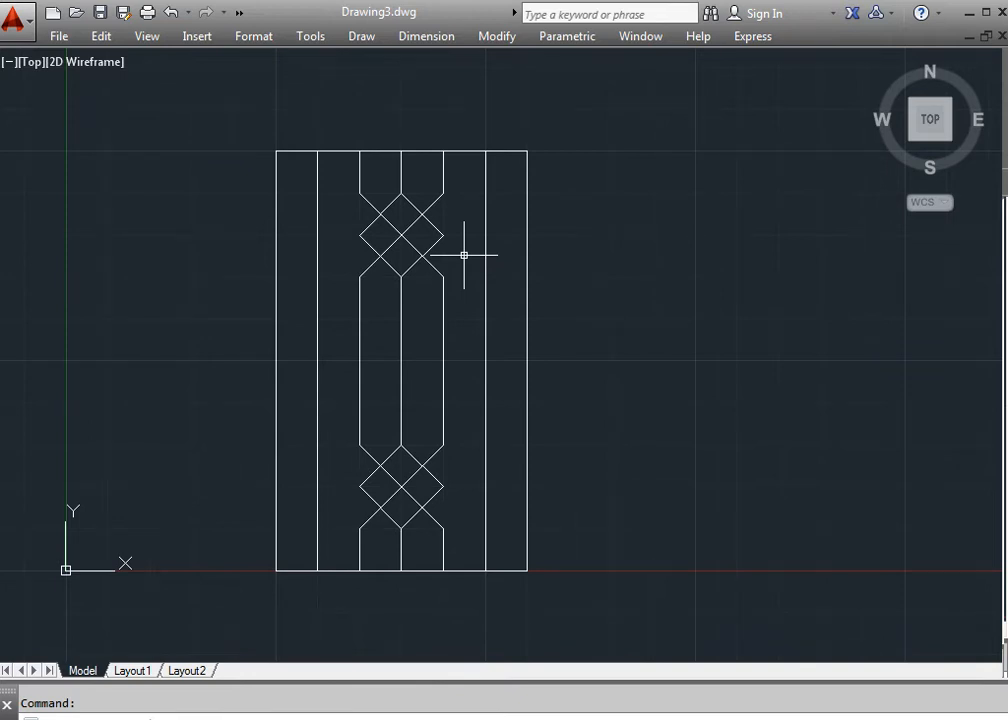
pyautogui.moveTo(452, 248); pyautogui.dragTo(510, 255, button='middle')
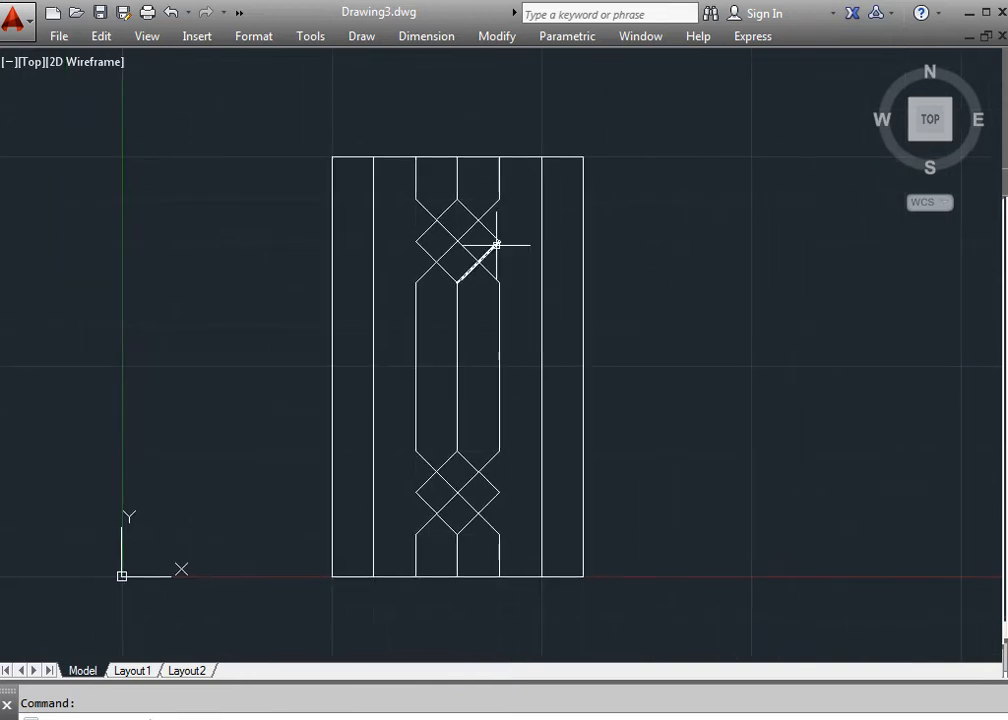
pyautogui.click(281, 116)
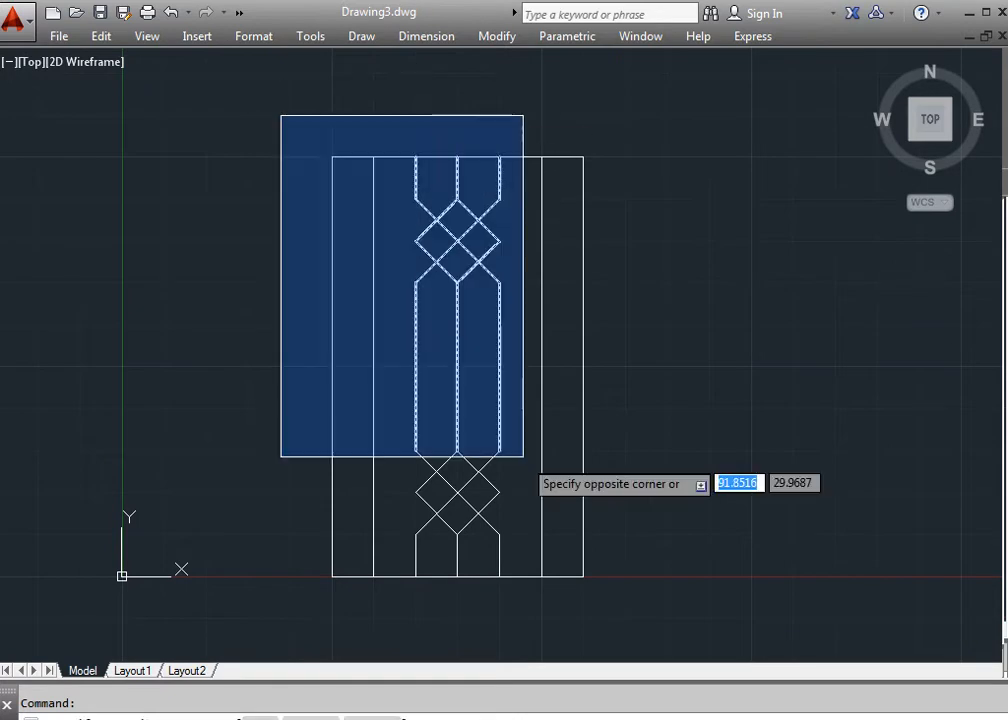
pyautogui.click(620, 600)
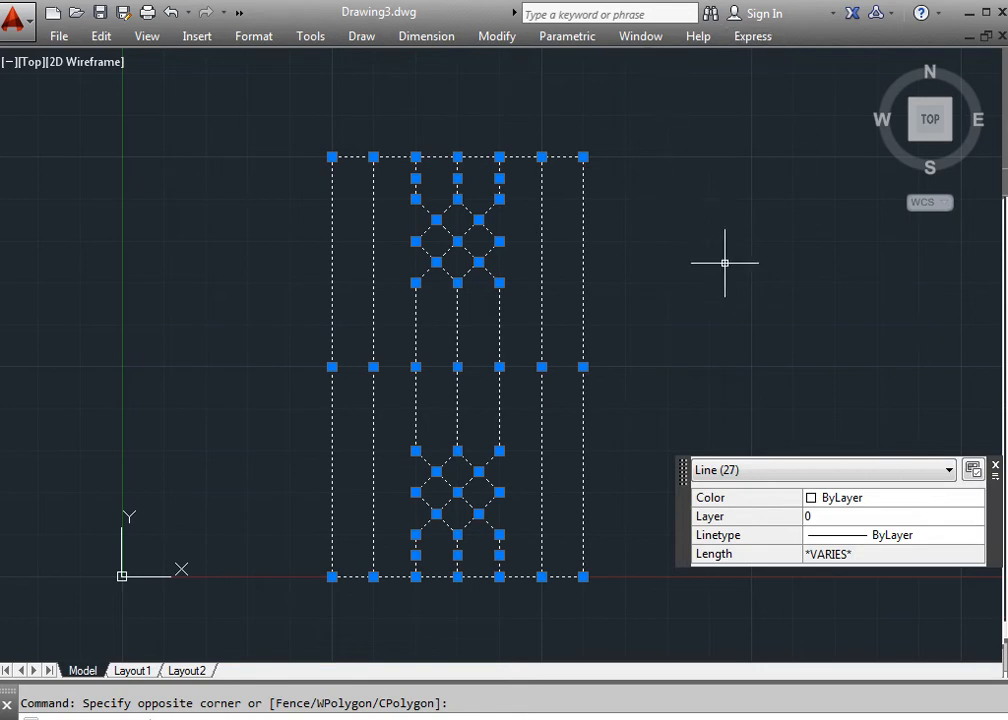
pyautogui.press('Escape')
pyautogui.write('lw')
pyautogui.press('Return')
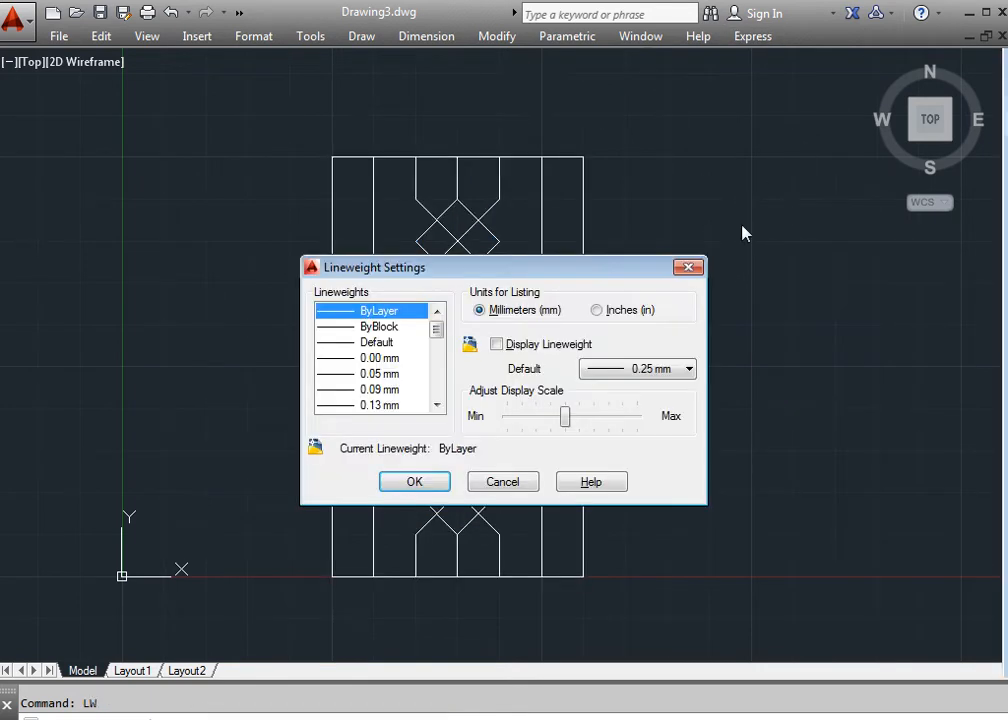
pyautogui.moveTo(437, 329)
pyautogui.mouseDown()
pyautogui.moveTo(439, 373)
pyautogui.moveTo(439, 345)
pyautogui.mouseUp()
pyautogui.moveTo(454, 270); pyautogui.dragTo(797, 229)
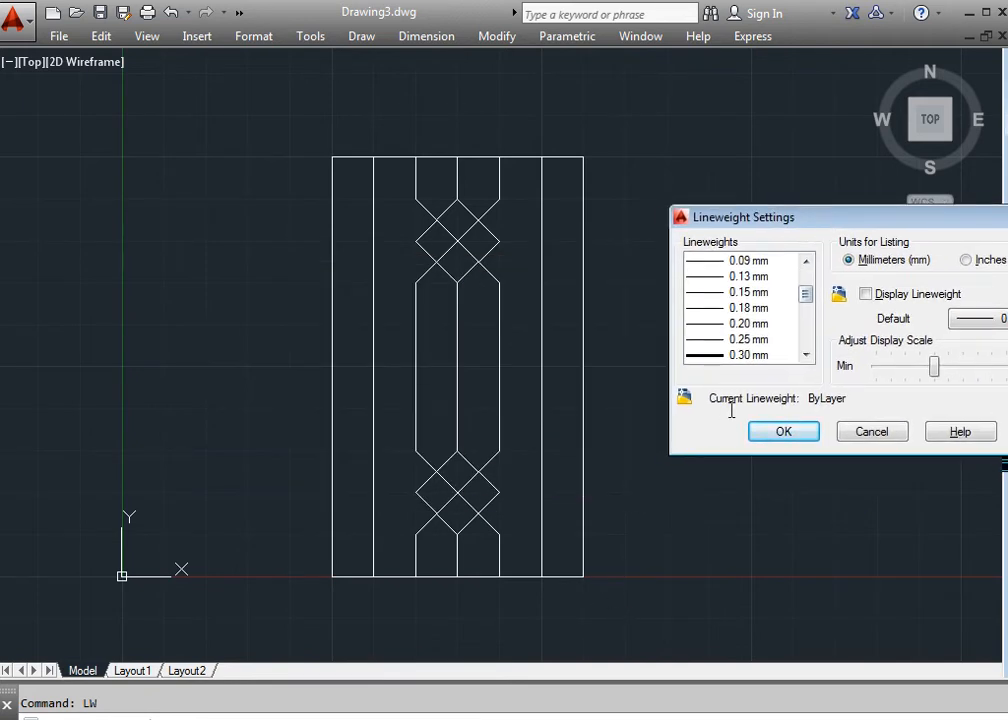
pyautogui.press('Return')
# Step: Turn on lineweight display in the Lineweight Settings and set the current lineweight to 0.40 mm
pyautogui.click(590, 592)
pyautogui.click(290, 146)
pyautogui.write('lw')
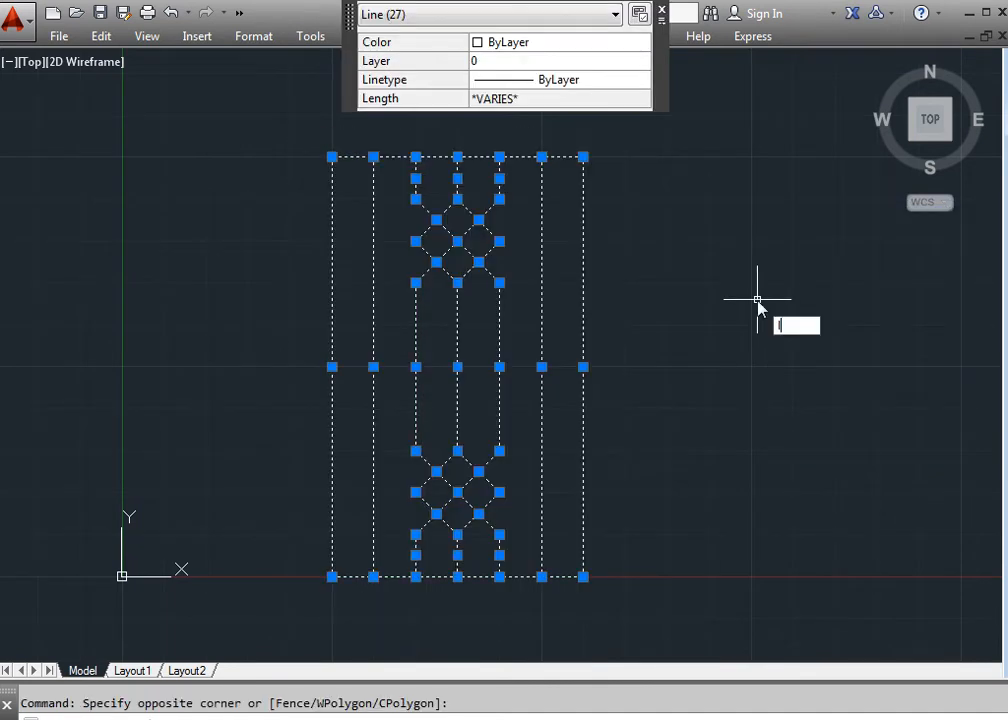
pyautogui.press('Return')
pyautogui.moveTo(520, 272); pyautogui.dragTo(810, 218)
pyautogui.scroll(-4, 720, 307)
pyautogui.scroll(-1, 725, 309)
pyautogui.scroll(3, 725, 309)
pyautogui.click(783, 288)
pyautogui.click(672, 317)
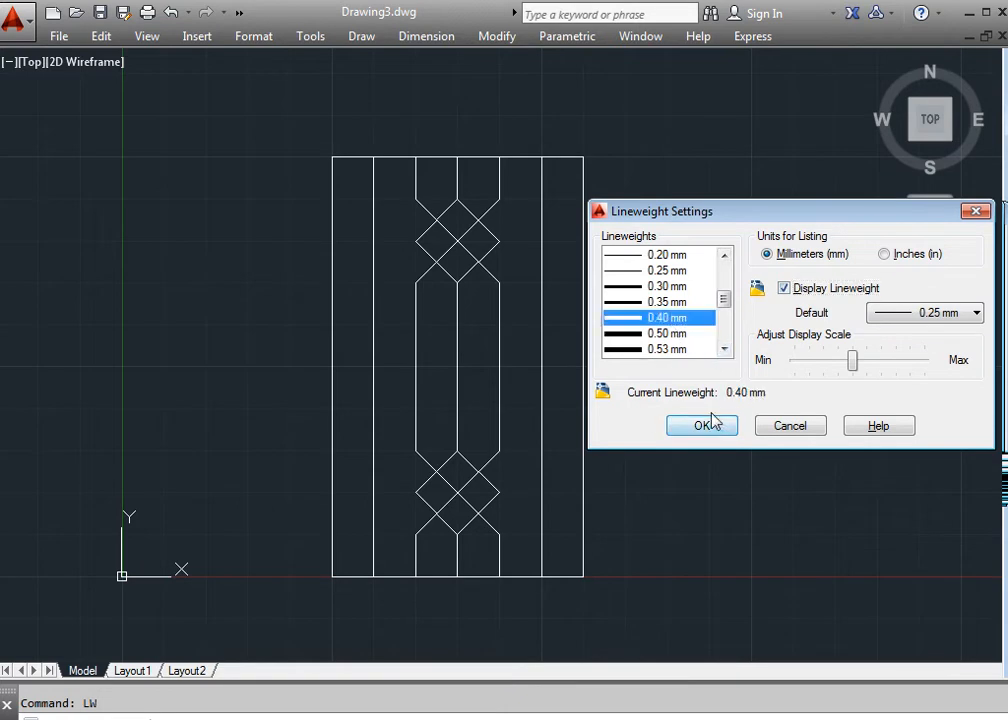
pyautogui.click(702, 426)
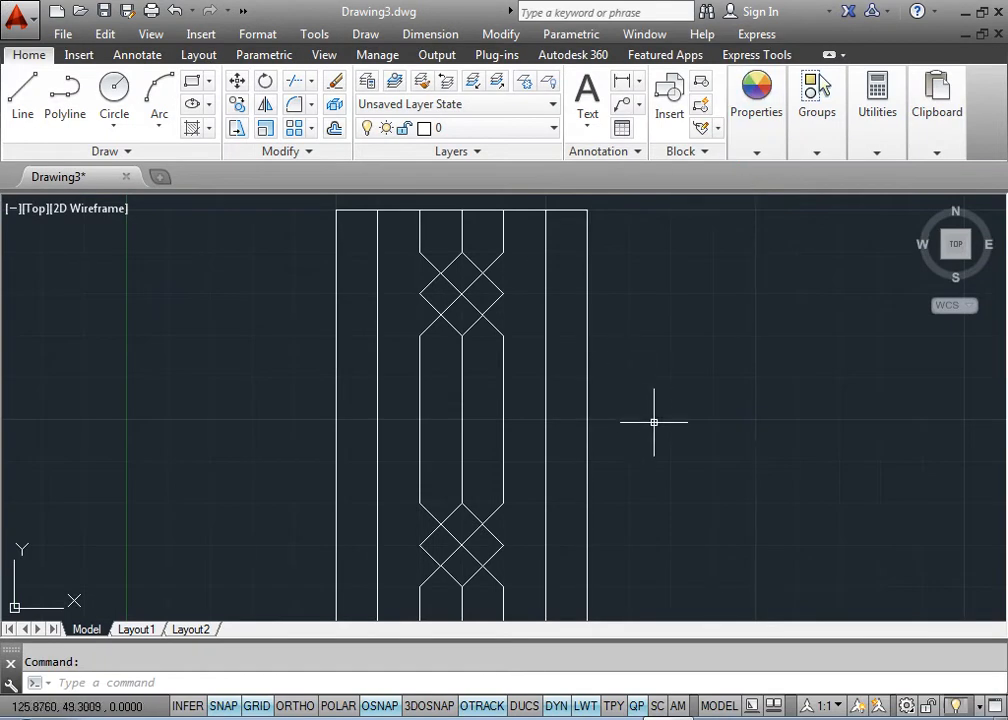
# Step: Select all objects in the drawing, assign them a thicker lineweight, and clear the selection
pyautogui.hotkey('ctrl', 'a')
pyautogui.moveTo(738, 157)
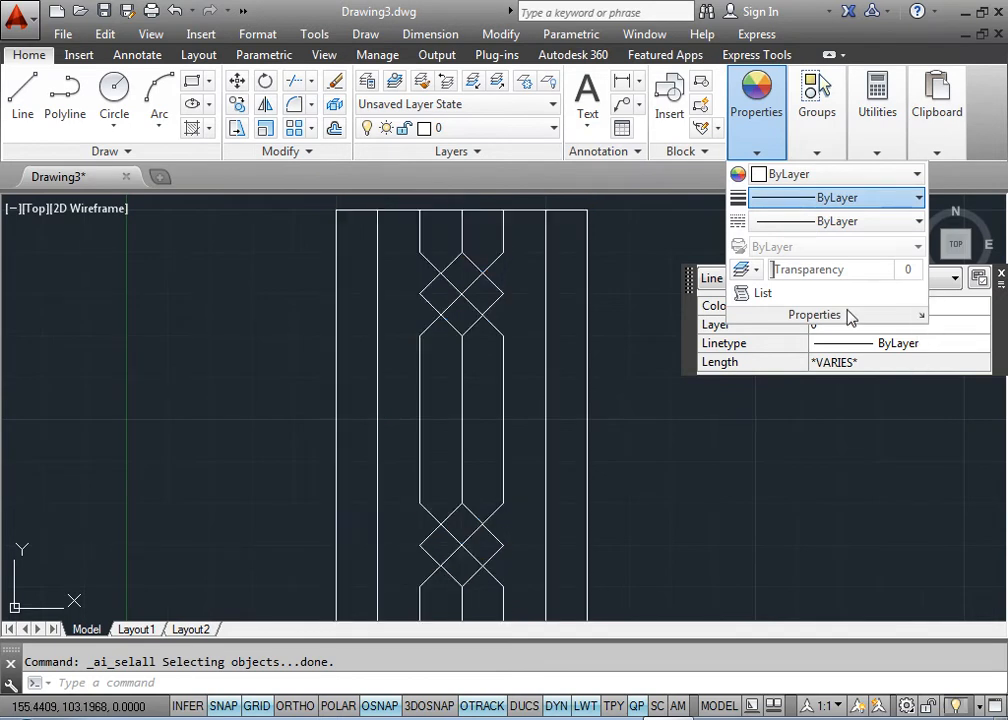
pyautogui.press('Escape')
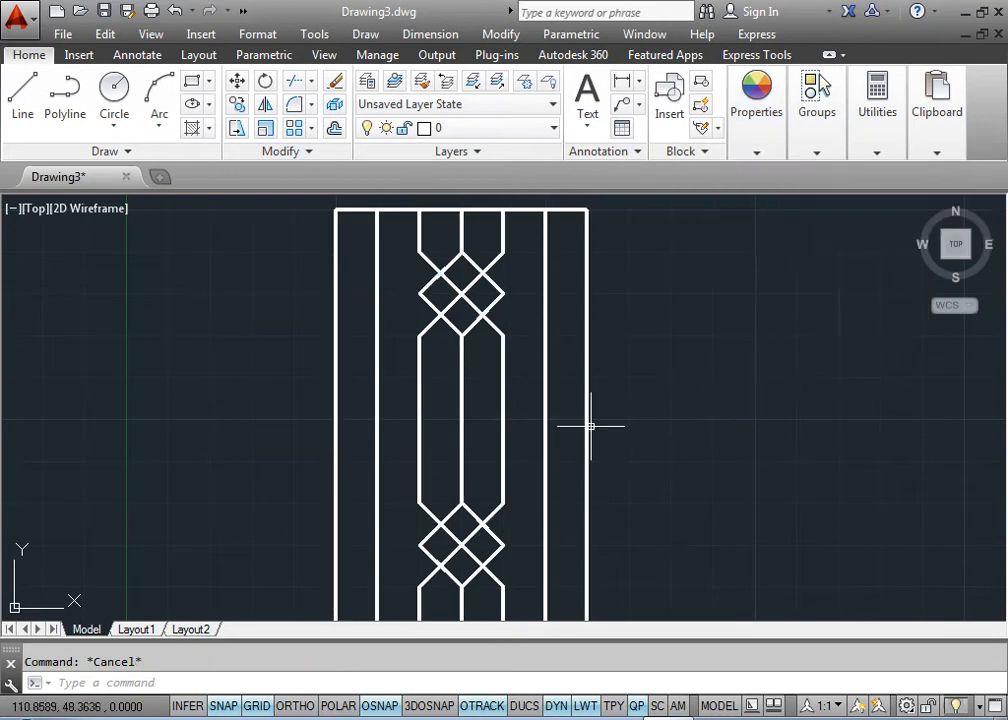
# Step: View the whole thickened drawing on a clean screen and turn lineweight display off
pyautogui.hotkey('ctrl', '0')
pyautogui.moveTo(689, 320); pyautogui.dragTo(653, 311, button='middle')
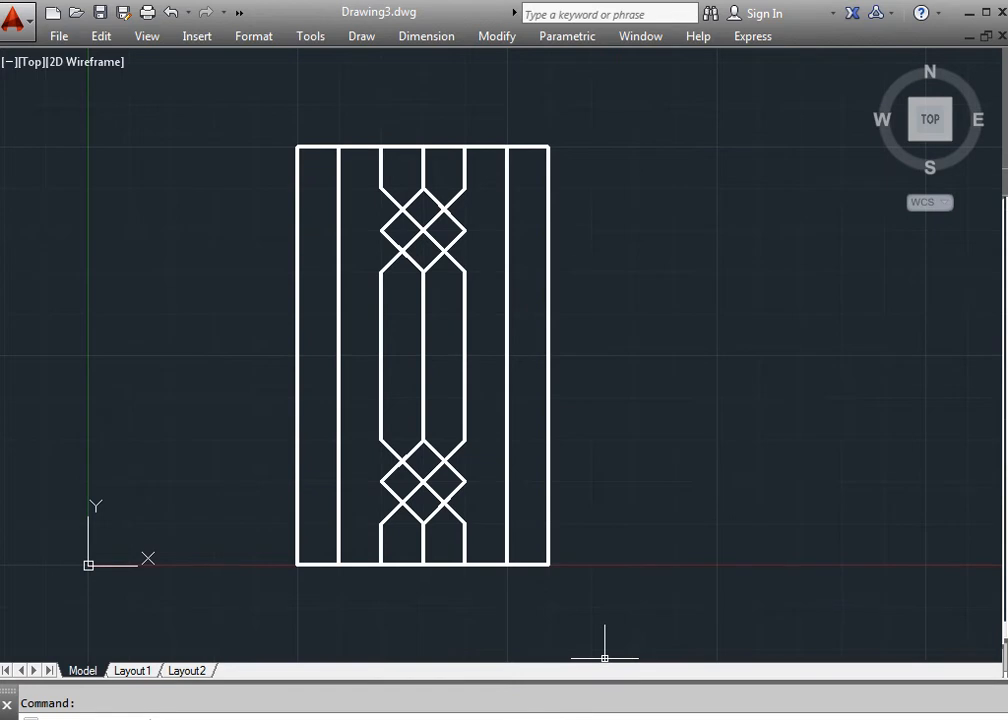
pyautogui.click(987, 20)
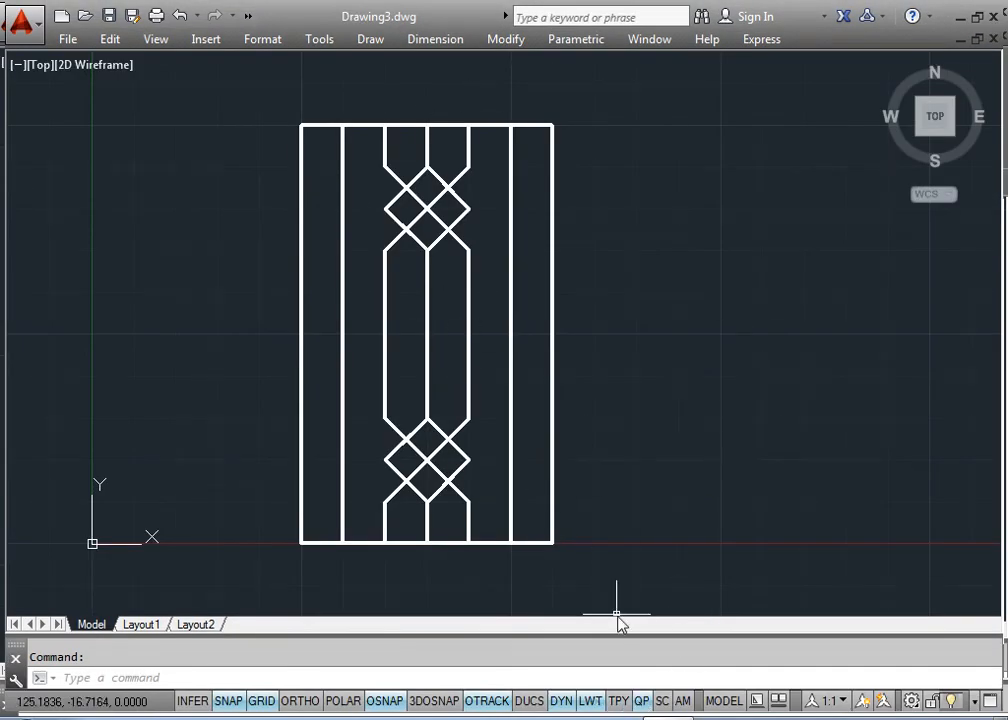
pyautogui.click(591, 700)
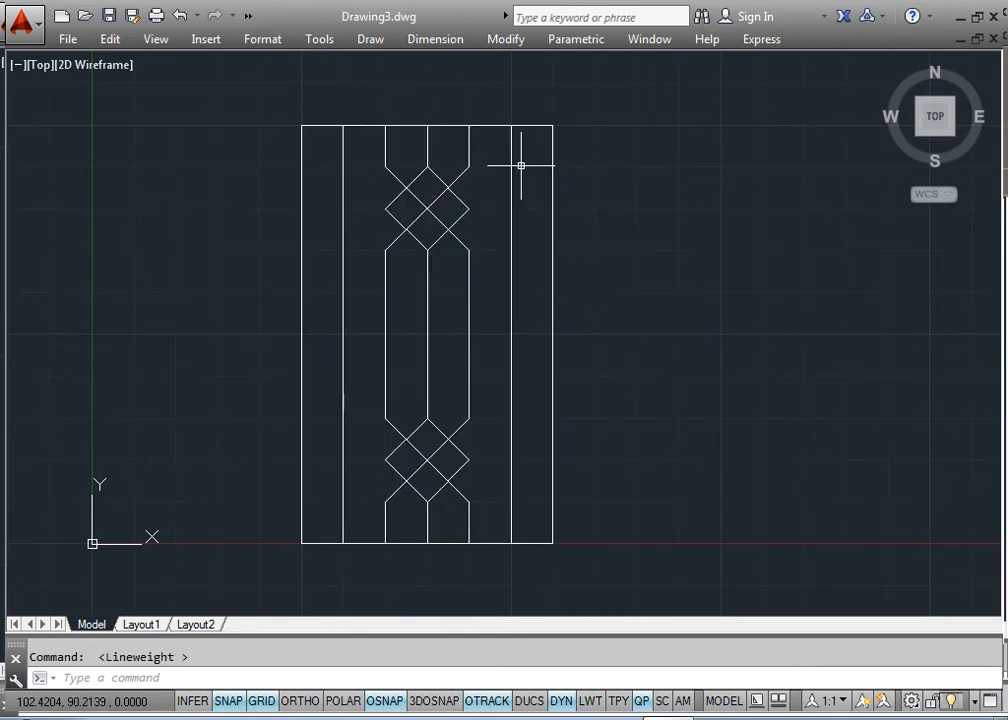
# Step: Open the plot settings for the model and choose DWG To PDF.pc3 as the plotter
pyautogui.hotkey('ctrl', 'p')
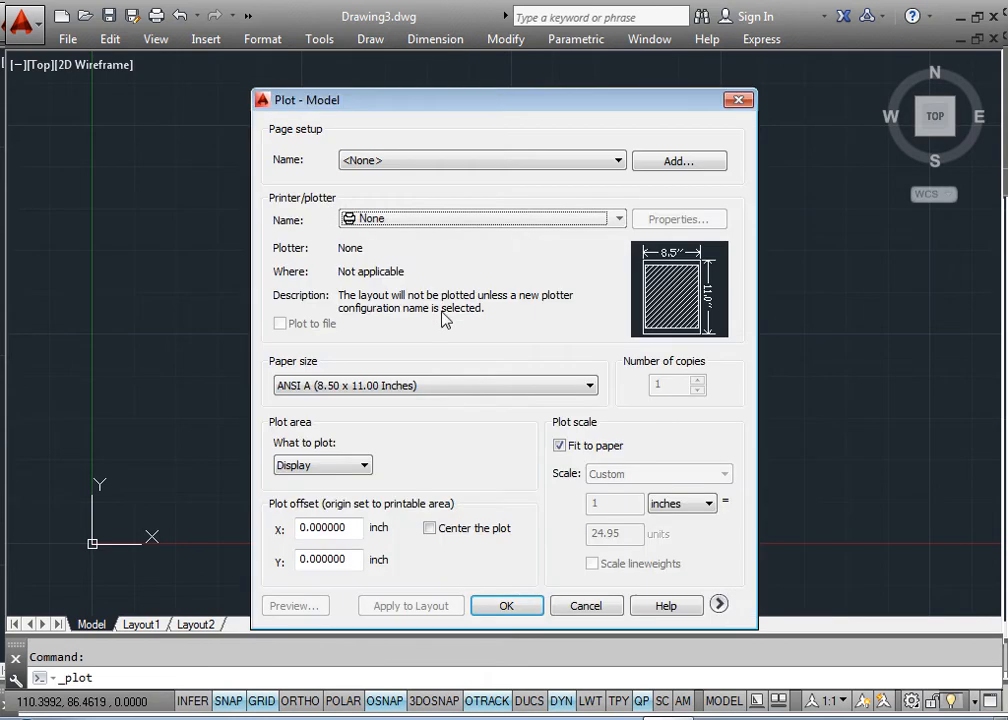
pyautogui.click(370, 217)
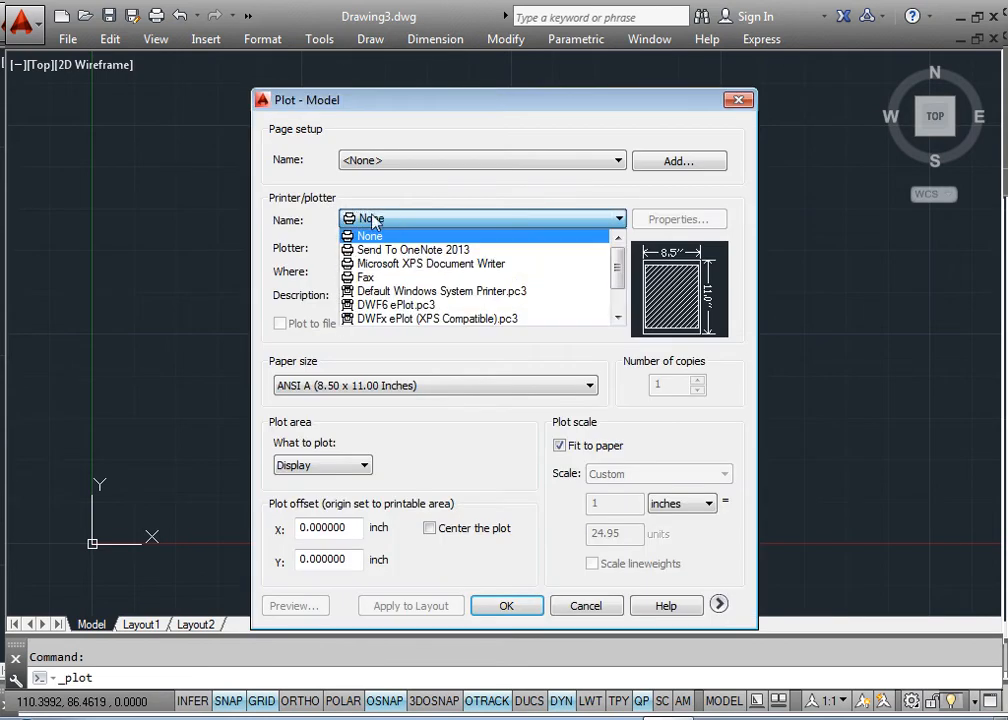
pyautogui.scroll(-1, 596, 286)
pyautogui.click(592, 290)
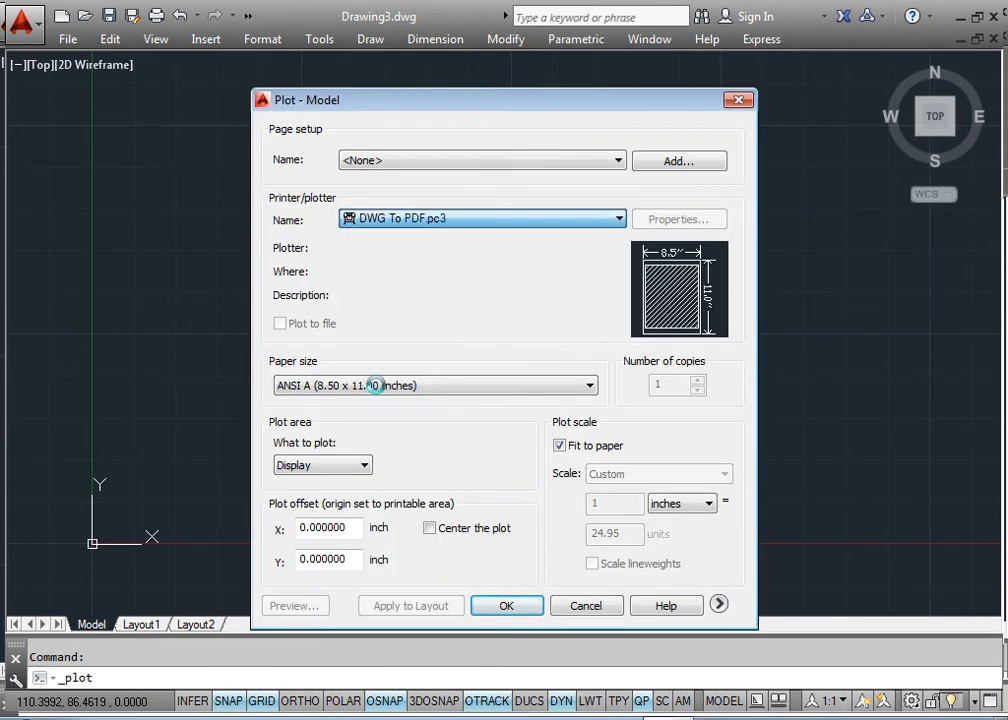
# Step: Set the plot's paper size to ARCH expand C (24.00 x 18.00 Inches)
pyautogui.click(384, 391)
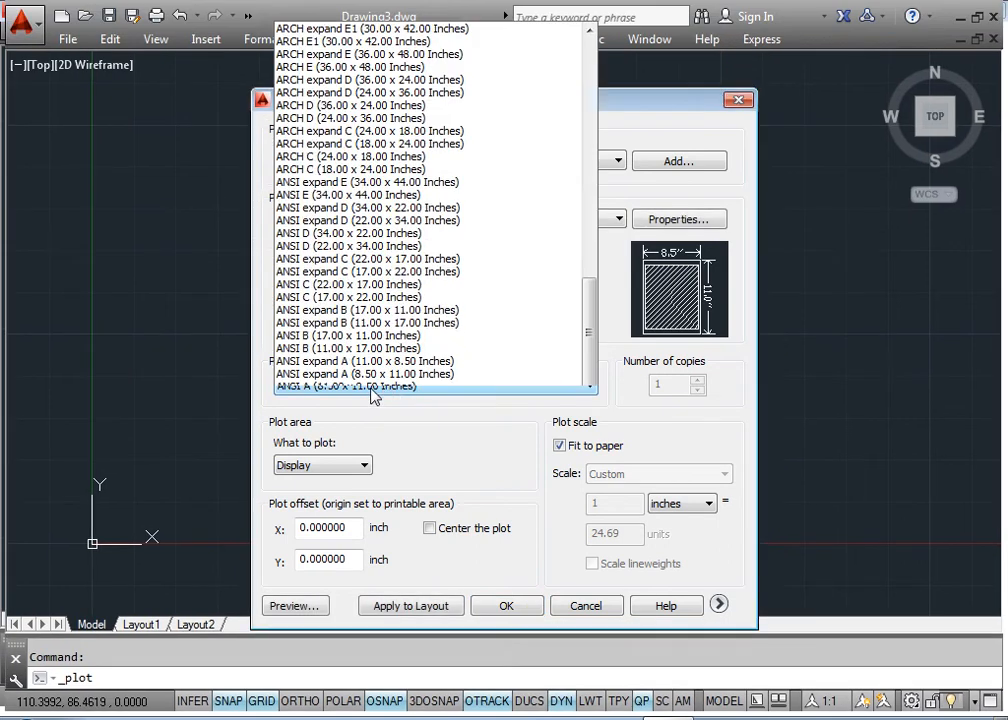
pyautogui.click(369, 327)
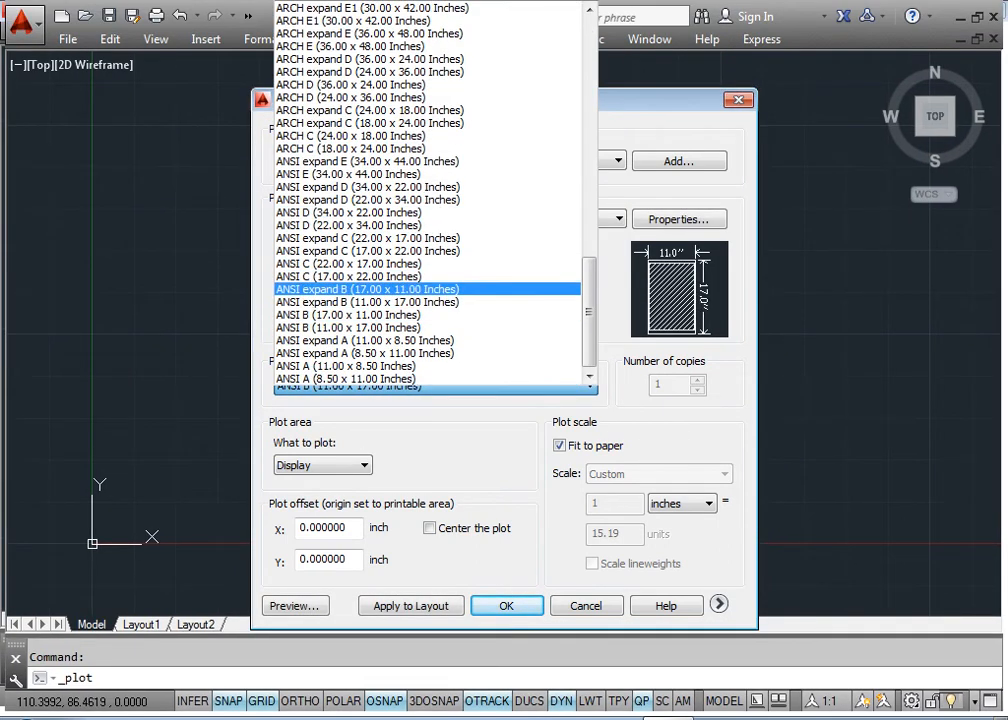
pyautogui.press('Up')
pyautogui.press('Up')
pyautogui.press('Up')
pyautogui.press('Up')
pyautogui.press('Up')
pyautogui.press('Up')
pyautogui.press('Up')
pyautogui.press('Up')
pyautogui.press('Up')
pyautogui.press('Up')
pyautogui.press('Up')
pyautogui.press('Up')
pyautogui.press('Up')
pyautogui.press('Up')
pyautogui.press('Up')
pyautogui.press('Up')
pyautogui.press('Up')
pyautogui.press('Up')
pyautogui.press('Up')
pyautogui.press('Up')
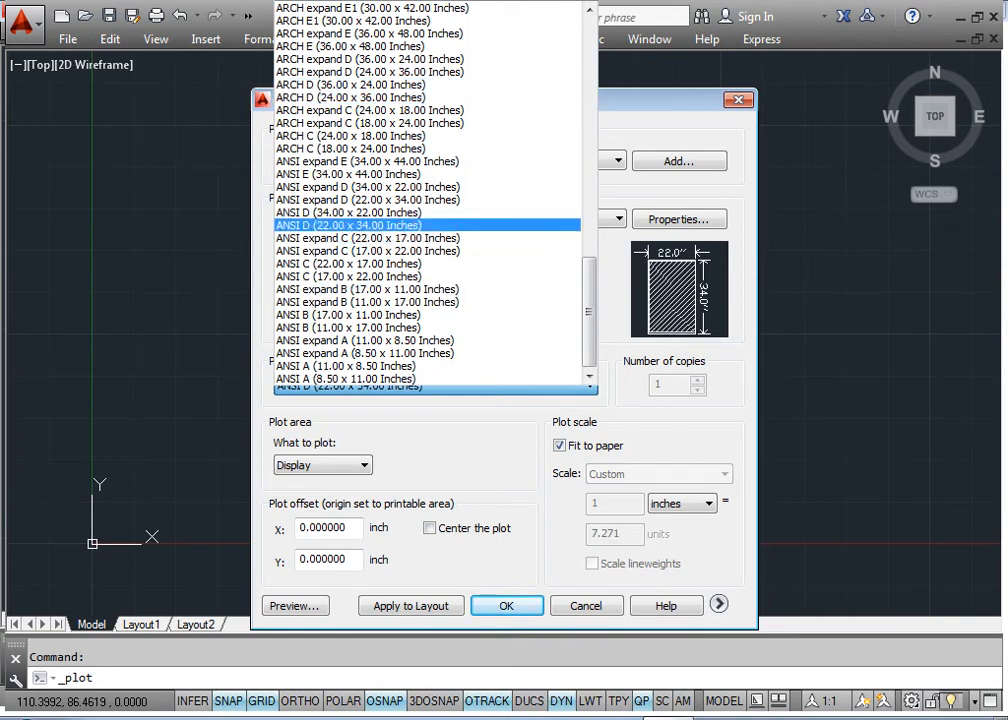
pyautogui.press('Up')
pyautogui.press('Up')
pyautogui.press('Up')
pyautogui.press('Up')
pyautogui.press('Up')
pyautogui.press('Up')
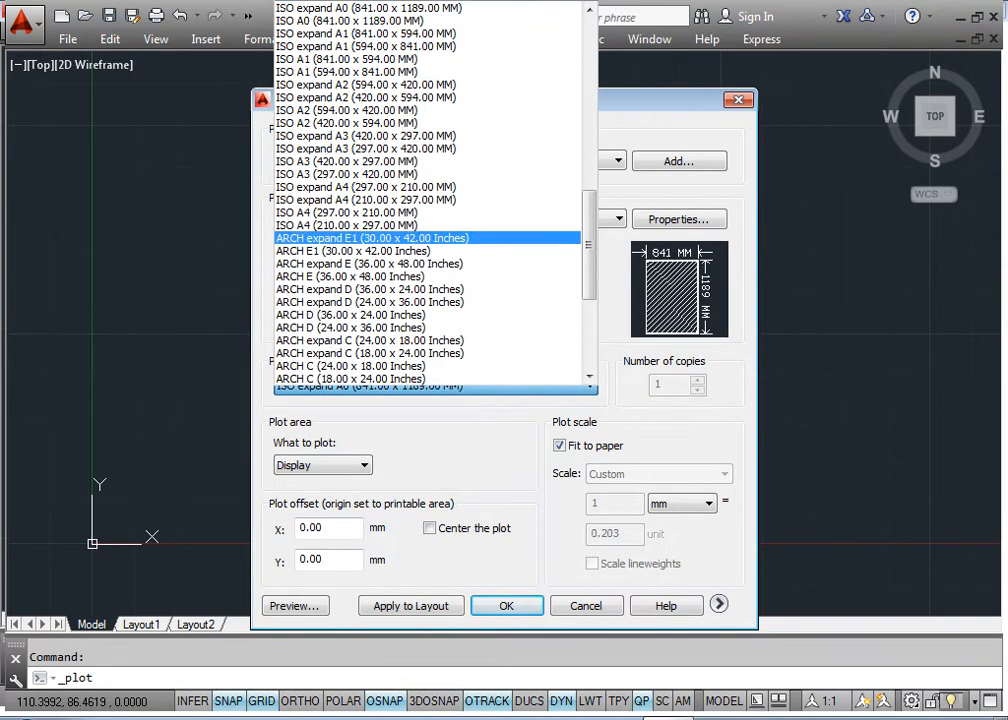
pyautogui.press('Down')
pyautogui.press('Down')
pyautogui.press('Down')
pyautogui.press('Down')
pyautogui.press('Down')
pyautogui.press('Down')
pyautogui.press('Down')
pyautogui.press('Down')
pyautogui.press('Down')
pyautogui.press('Down')
pyautogui.press('Down')
pyautogui.press('Down')
pyautogui.press('Down')
pyautogui.press('Down')
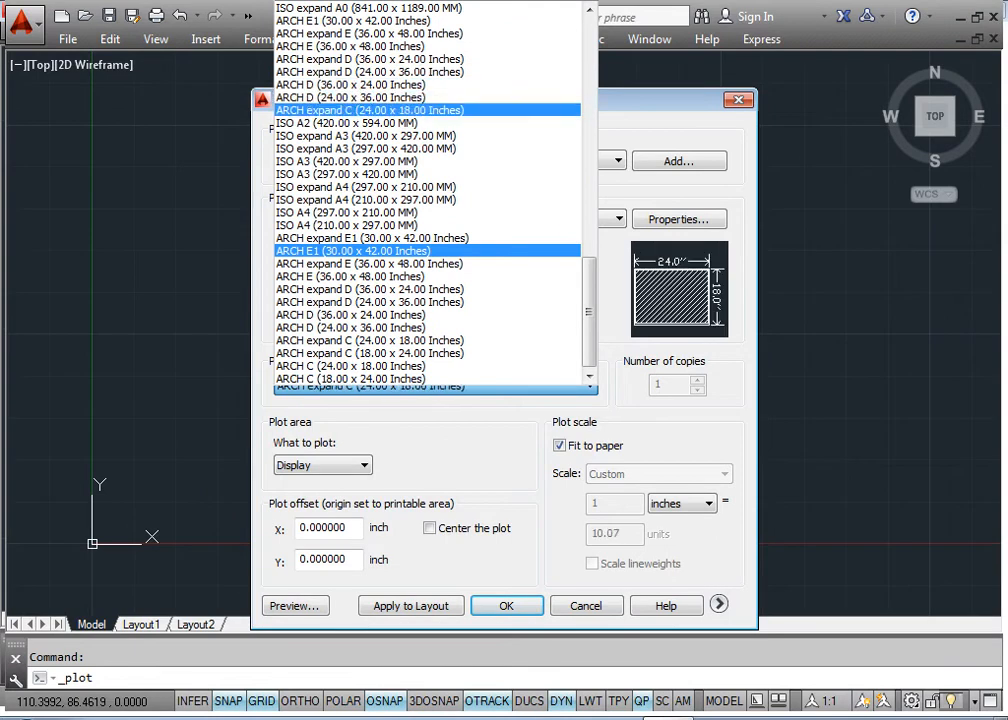
pyautogui.press('Down')
pyautogui.press('Down')
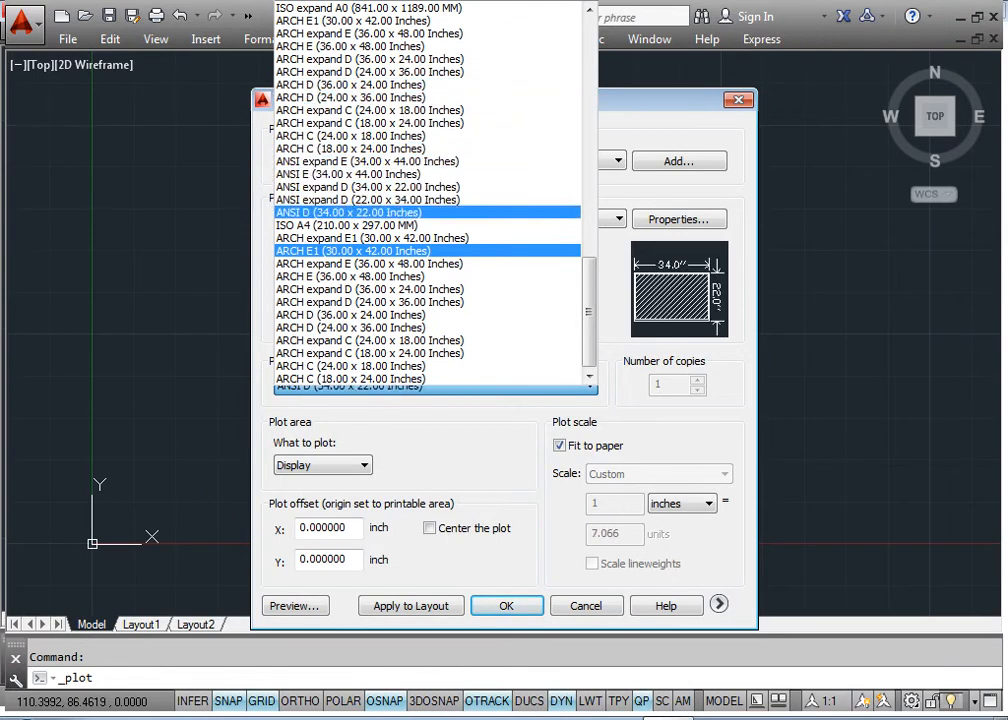
pyautogui.press('Down')
pyautogui.press('Up')
pyautogui.press('Up')
pyautogui.press('Up')
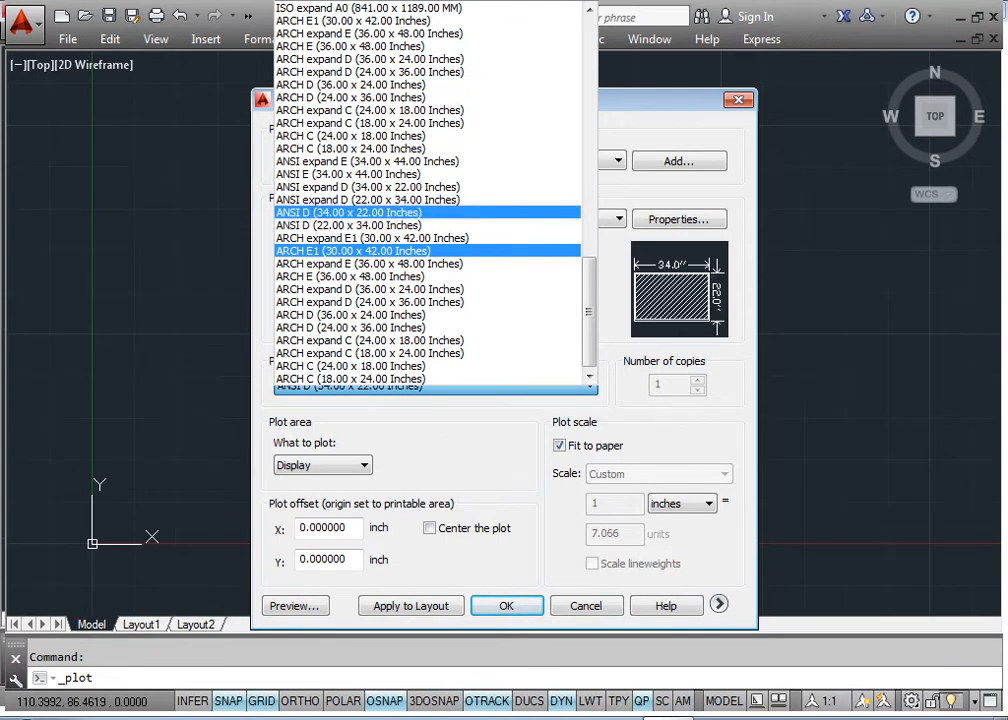
pyautogui.press('Up')
pyautogui.press('Up')
pyautogui.press('Up')
pyautogui.press('Up')
pyautogui.press('Up')
pyautogui.press('Up')
pyautogui.press('Up')
pyautogui.press('Up')
pyautogui.press('Up')
pyautogui.press('Up')
pyautogui.press('Up')
pyautogui.press('Up')
pyautogui.press('Up')
pyautogui.press('Up')
pyautogui.press('Up')
pyautogui.press('Up')
pyautogui.press('Up')
pyautogui.press('Up')
pyautogui.press('Up')
pyautogui.press('Up')
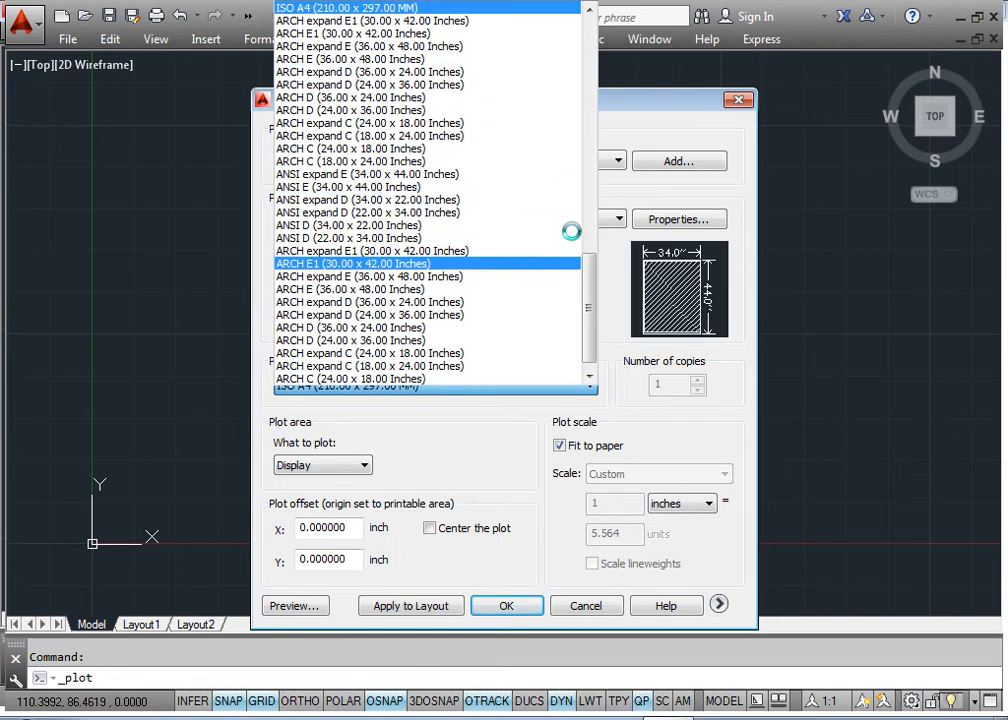
pyautogui.press('Up')
pyautogui.press('Up')
pyautogui.press('Up')
pyautogui.press('Up')
pyautogui.press('Up')
pyautogui.press('Up')
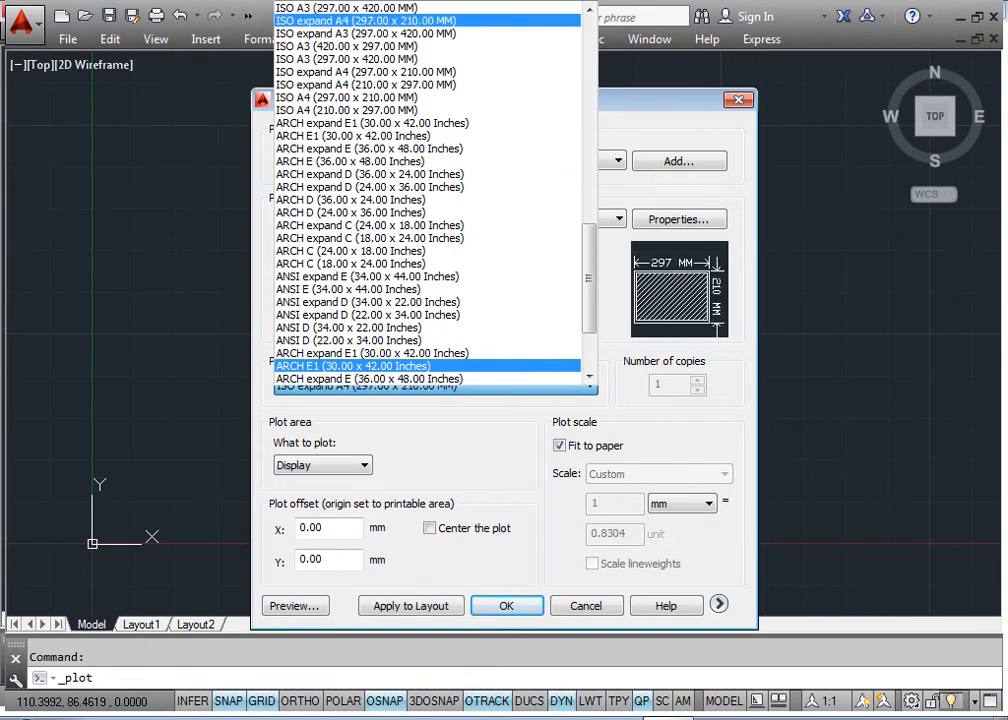
pyautogui.press('Up')
pyautogui.press('Up')
pyautogui.press('Up')
pyautogui.press('Up')
pyautogui.press('Up')
pyautogui.press('Up')
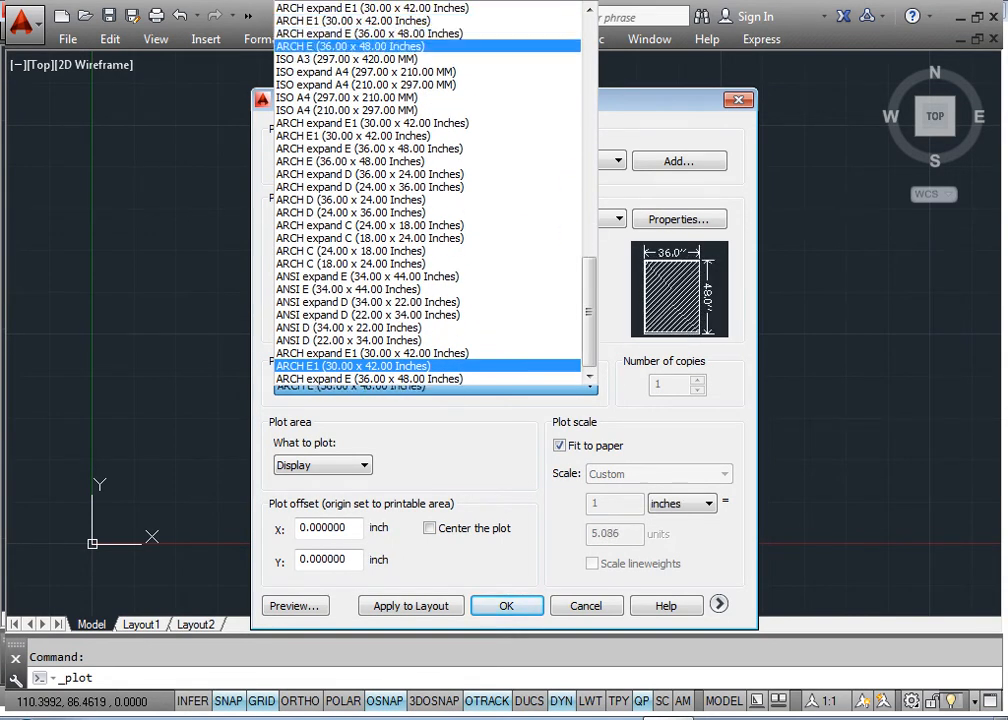
pyautogui.press('Up')
pyautogui.press('Up')
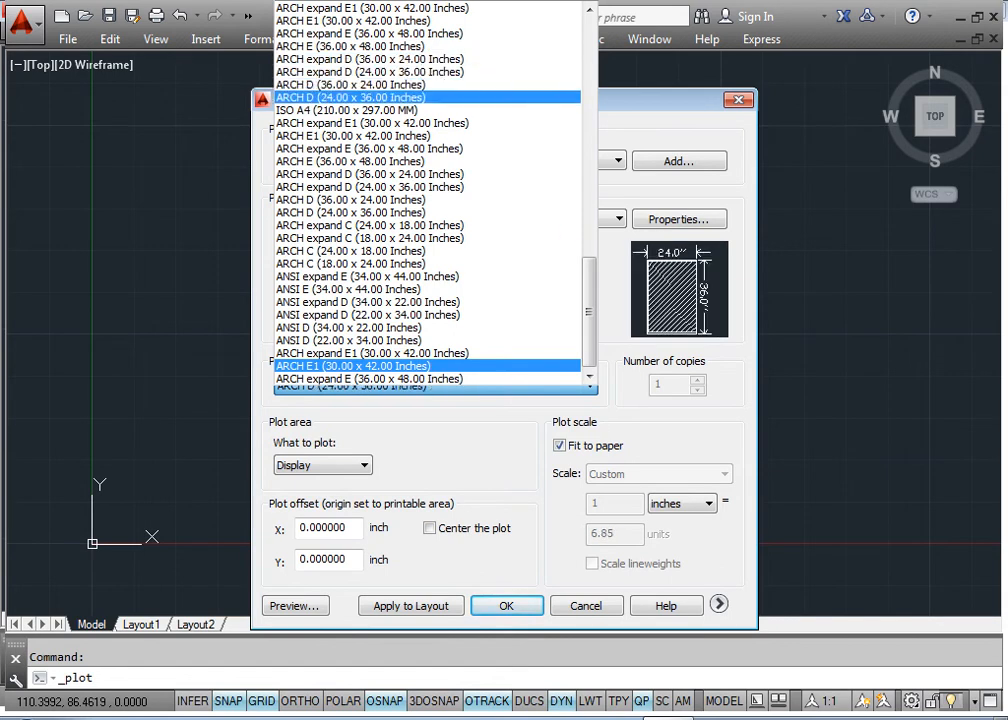
pyautogui.press('Down')
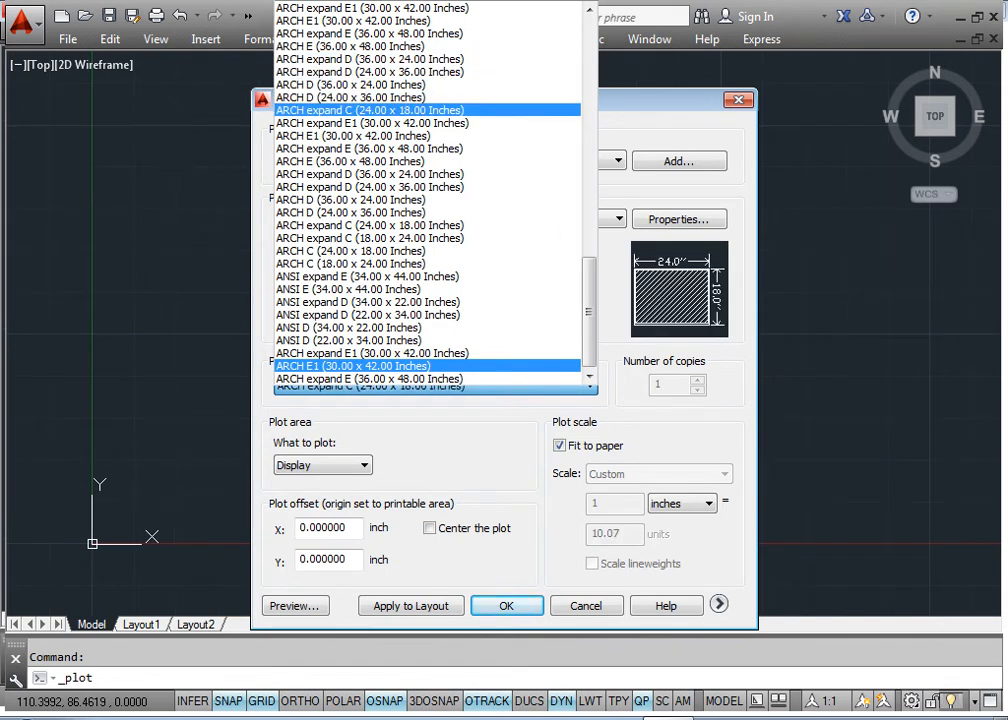
pyautogui.press('Return')
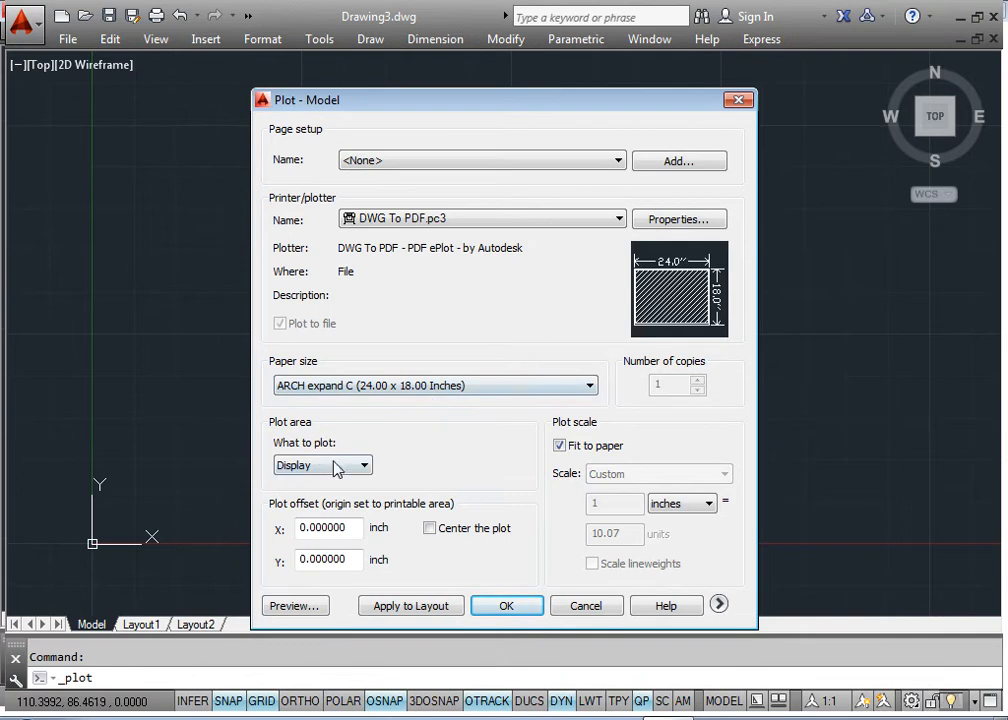
# Step: Define the plot area as a window enclosing the panel with a 10-unit margin and center the plot
pyautogui.click(316, 466)
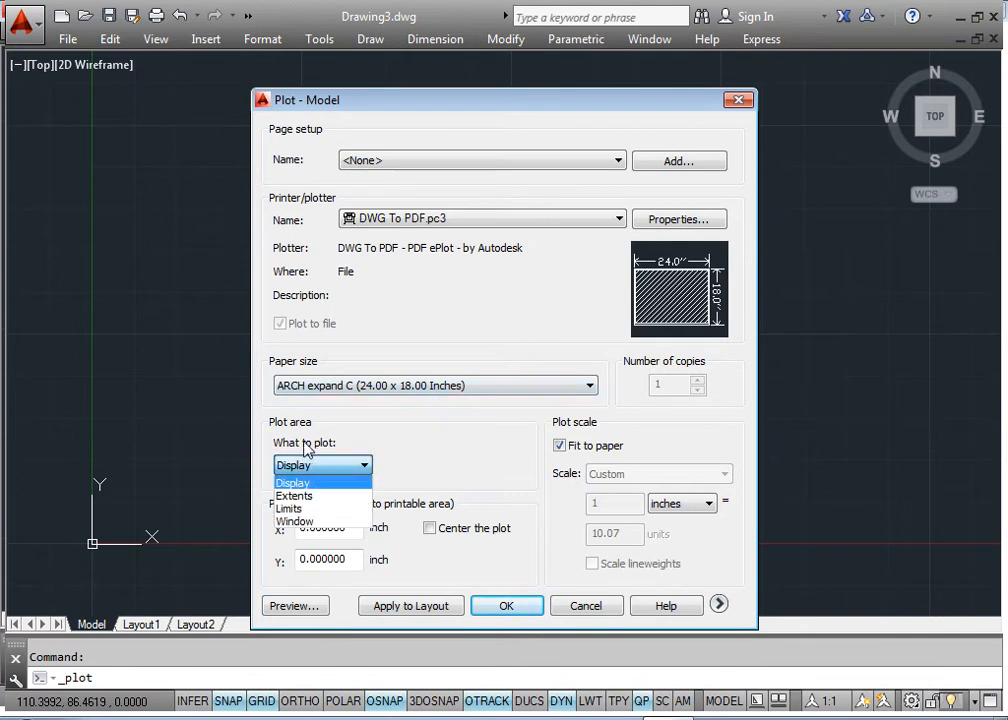
pyautogui.click(322, 522)
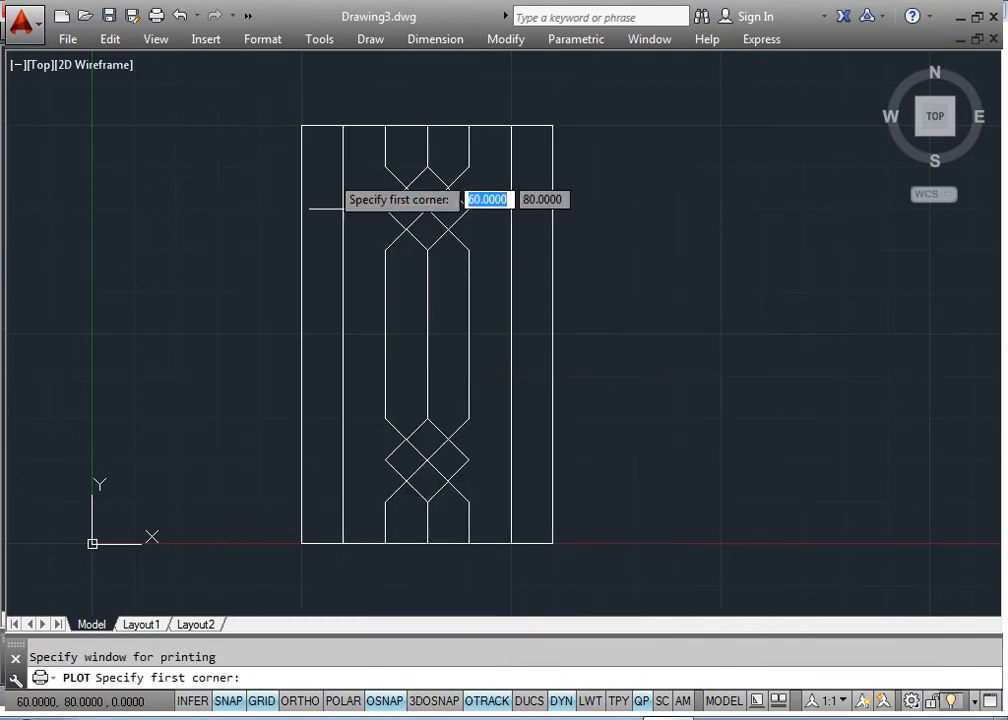
pyautogui.click(259, 83)
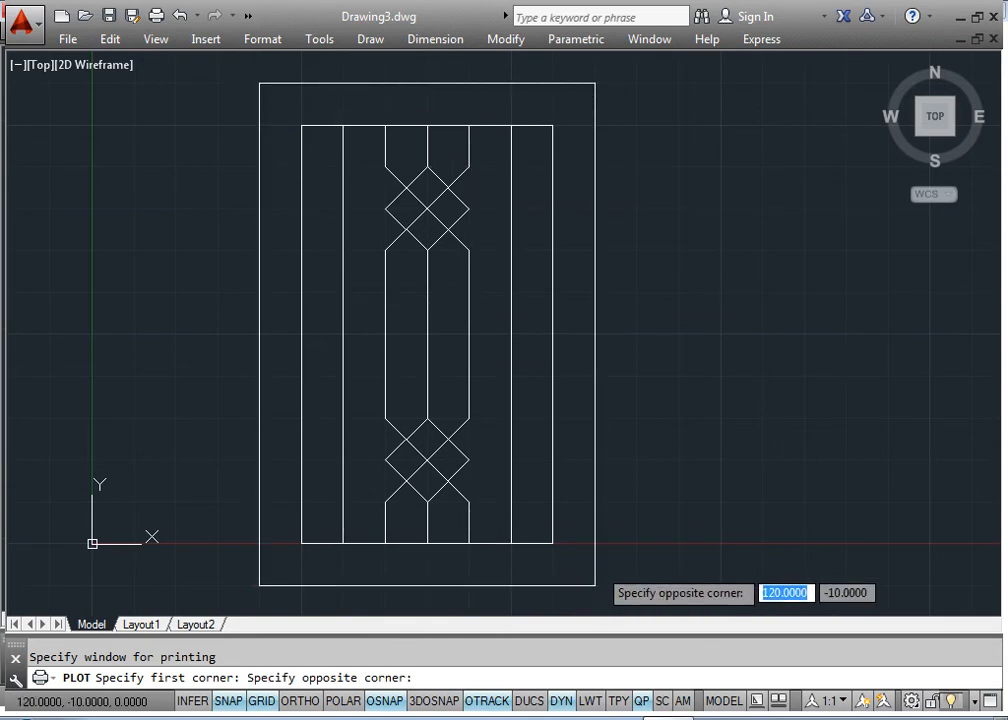
pyautogui.click(595, 543)
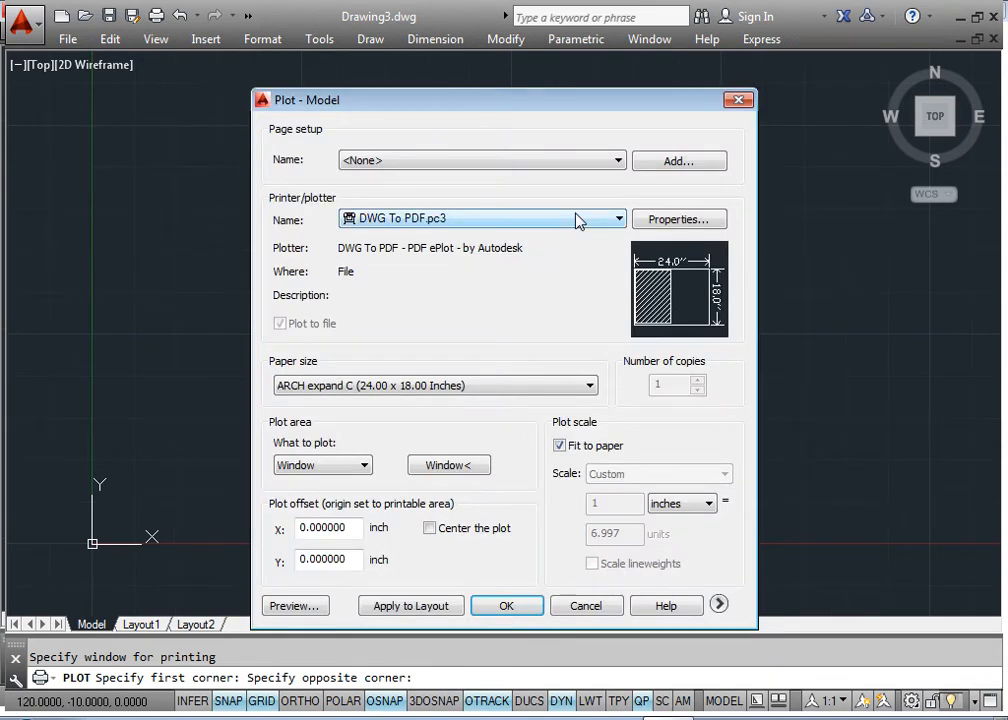
pyautogui.click(431, 528)
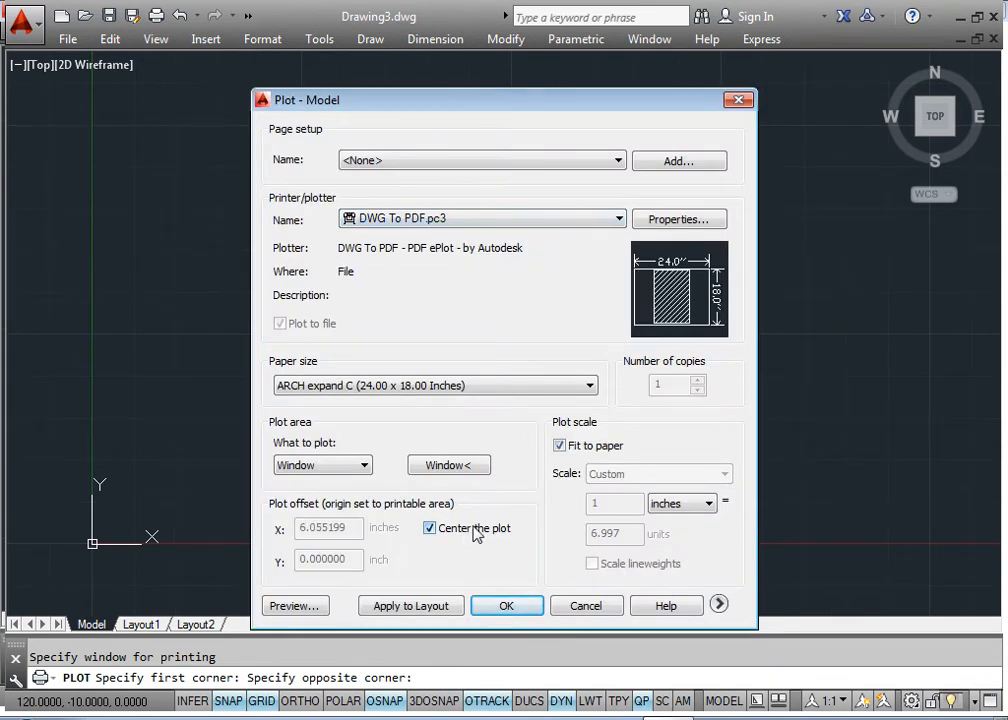
# Step: Preview the plot, switch the drawing orientation to Portrait, and preview it again
pyautogui.click(303, 605)
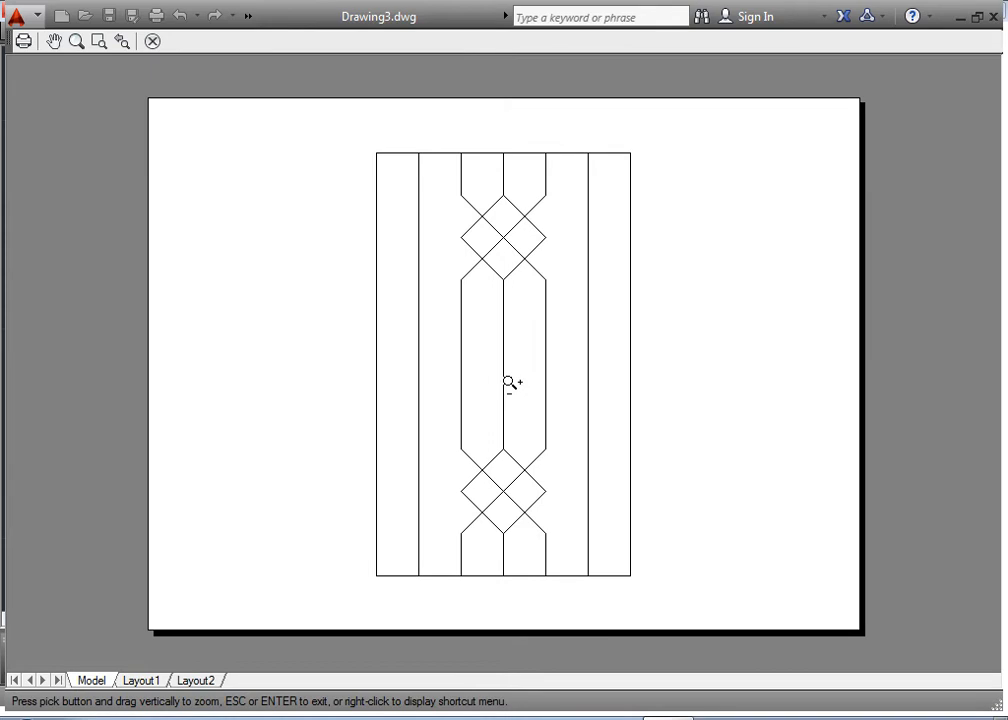
pyautogui.press('Escape')
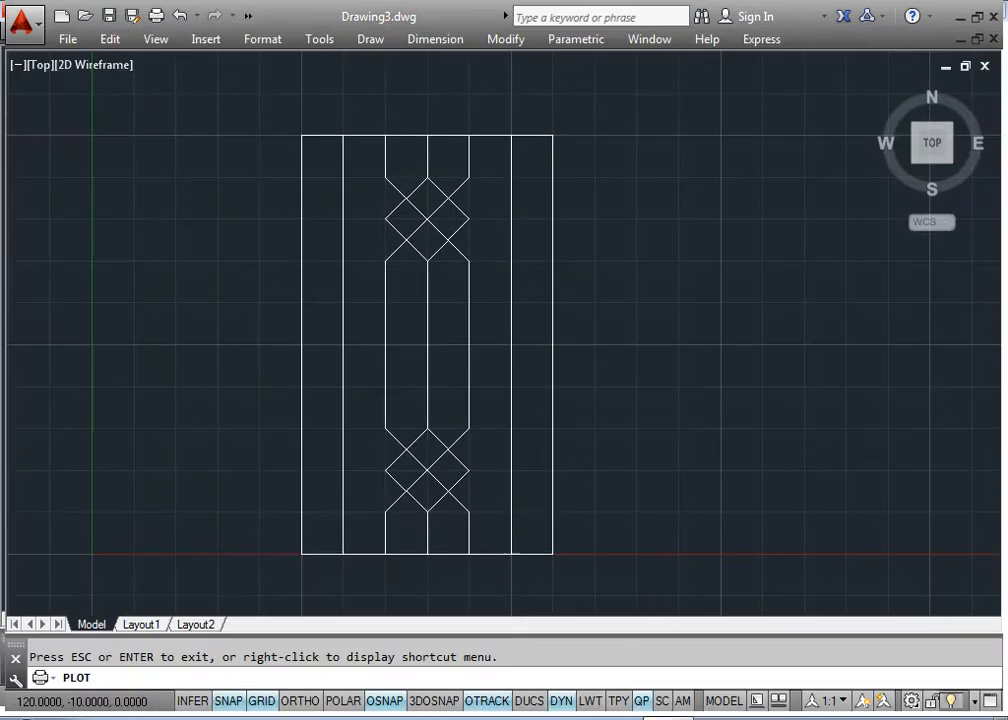
pyautogui.click(718, 602)
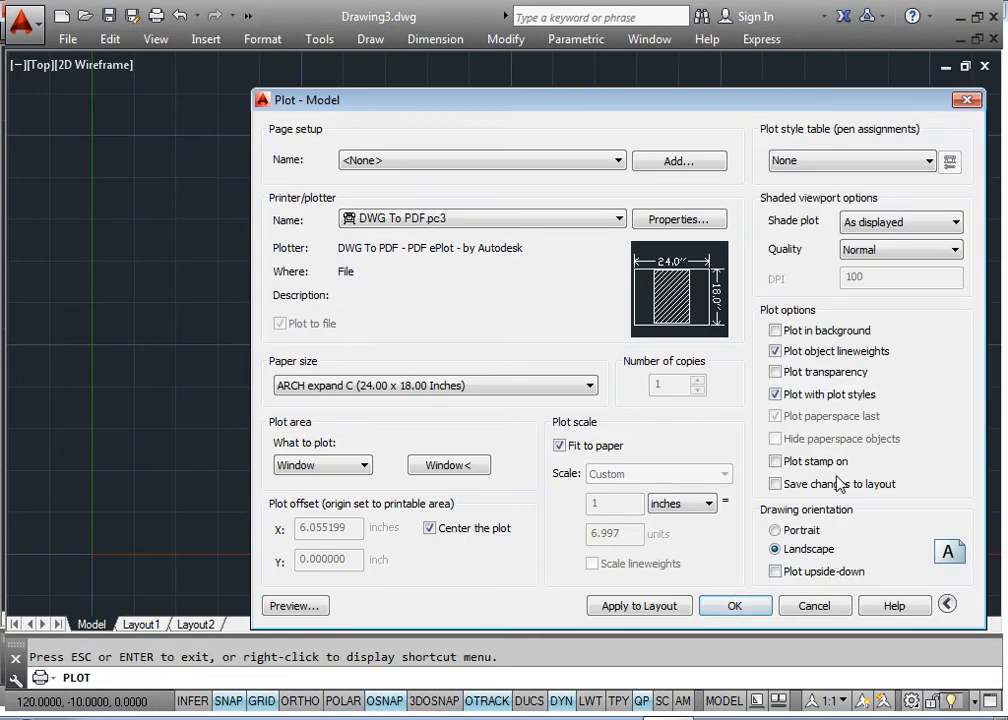
pyautogui.click(774, 530)
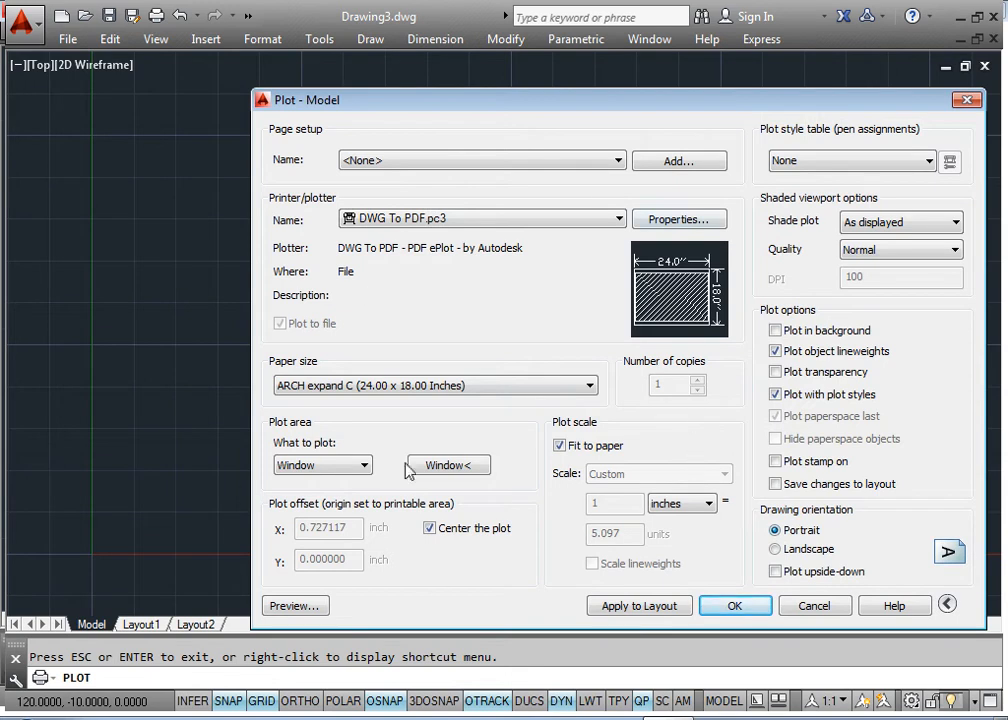
pyautogui.click(290, 606)
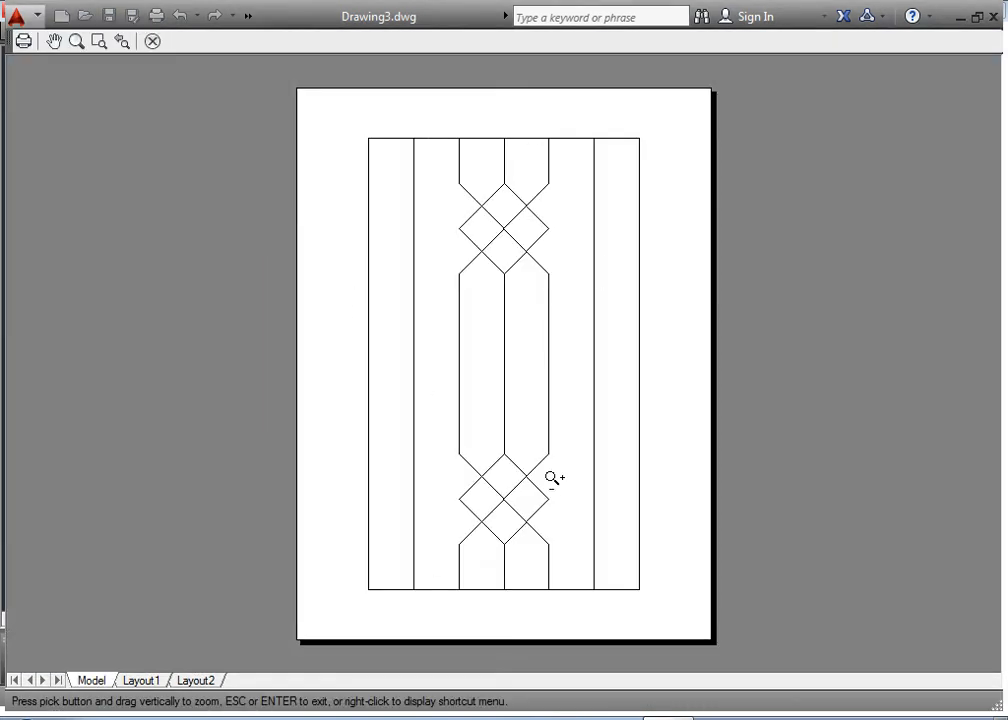
# Step: Examine the line thickness of the panel in the plot preview at several magnifications
pyautogui.moveTo(479, 567); pyautogui.dragTo(513, 106)
pyautogui.moveTo(499, 562); pyautogui.dragTo(509, 149)
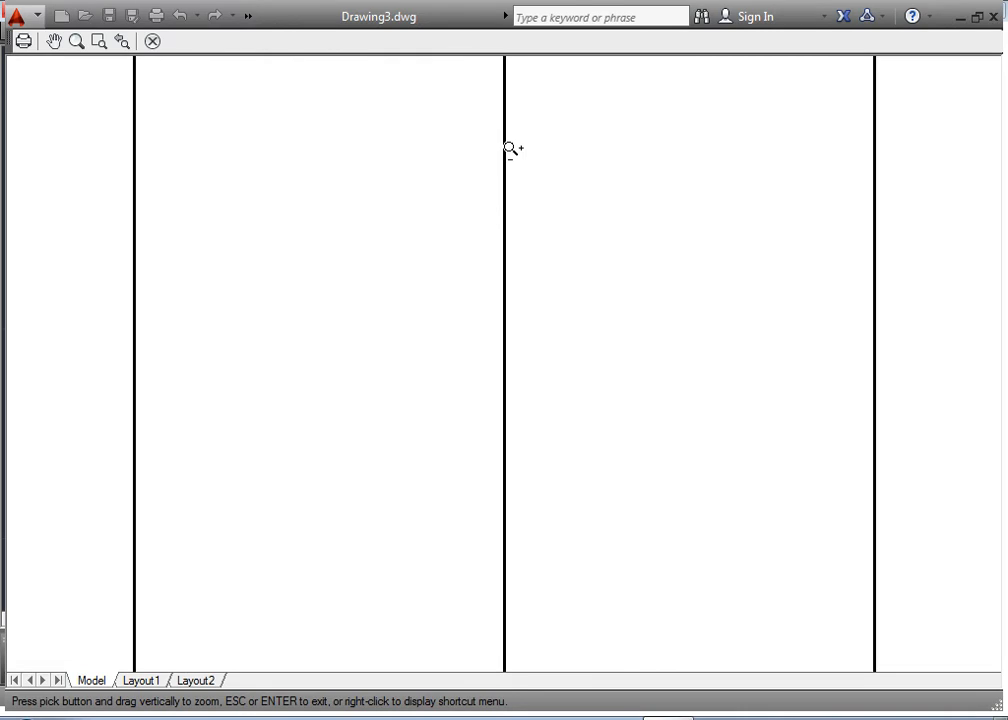
pyautogui.moveTo(465, 107); pyautogui.dragTo(504, 398)
pyautogui.moveTo(485, 243); pyautogui.dragTo(565, 522)
pyautogui.moveTo(505, 205); pyautogui.dragTo(547, 467)
pyautogui.moveTo(482, 179); pyautogui.dragTo(531, 349)
pyautogui.moveTo(478, 378); pyautogui.dragTo(489, 34)
pyautogui.moveTo(497, 232); pyautogui.dragTo(486, 63)
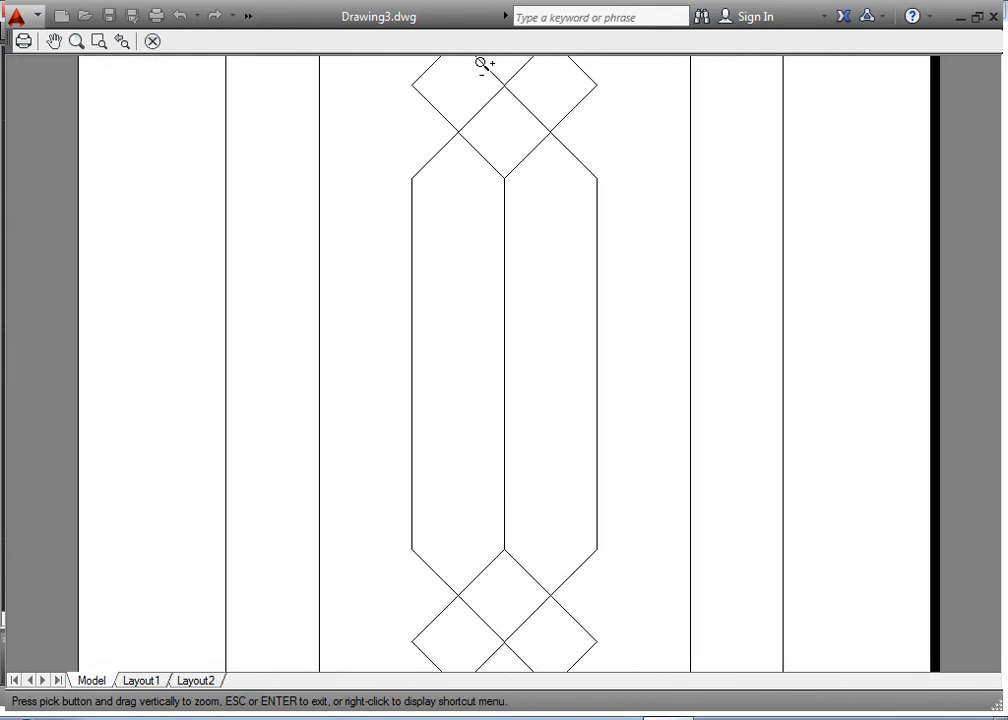
pyautogui.moveTo(392, 428); pyautogui.dragTo(390, 62)
pyautogui.moveTo(293, 501); pyautogui.dragTo(260, 192)
pyautogui.moveTo(118, 411); pyautogui.dragTo(91, 219)
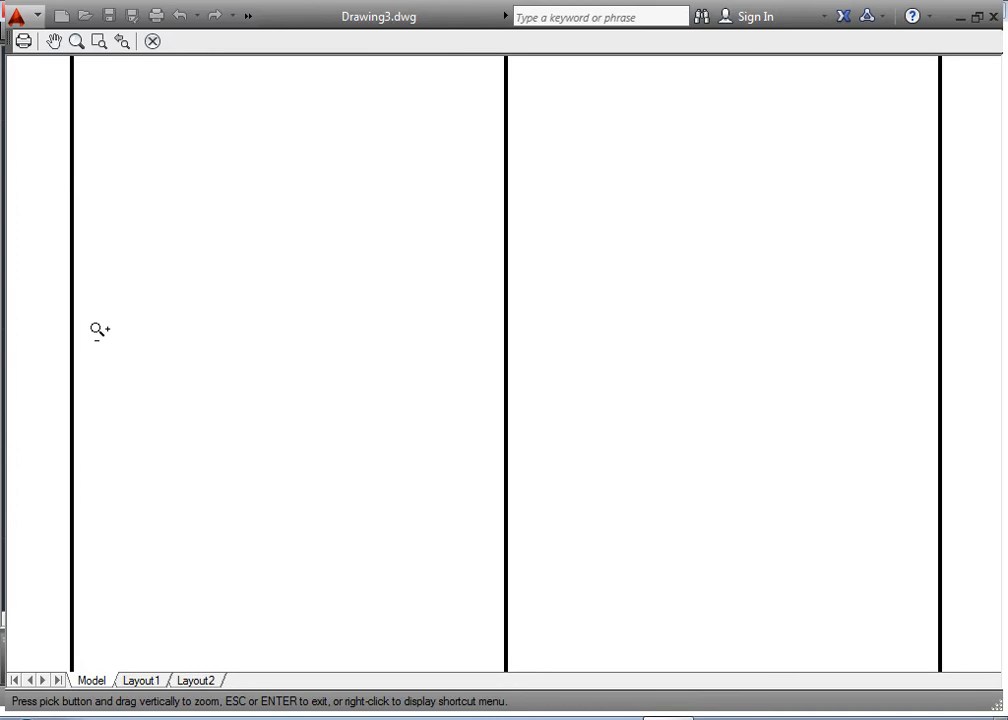
# Step: Leave the preview and plot settings without plotting and turn lineweight display on
pyautogui.press('Escape')
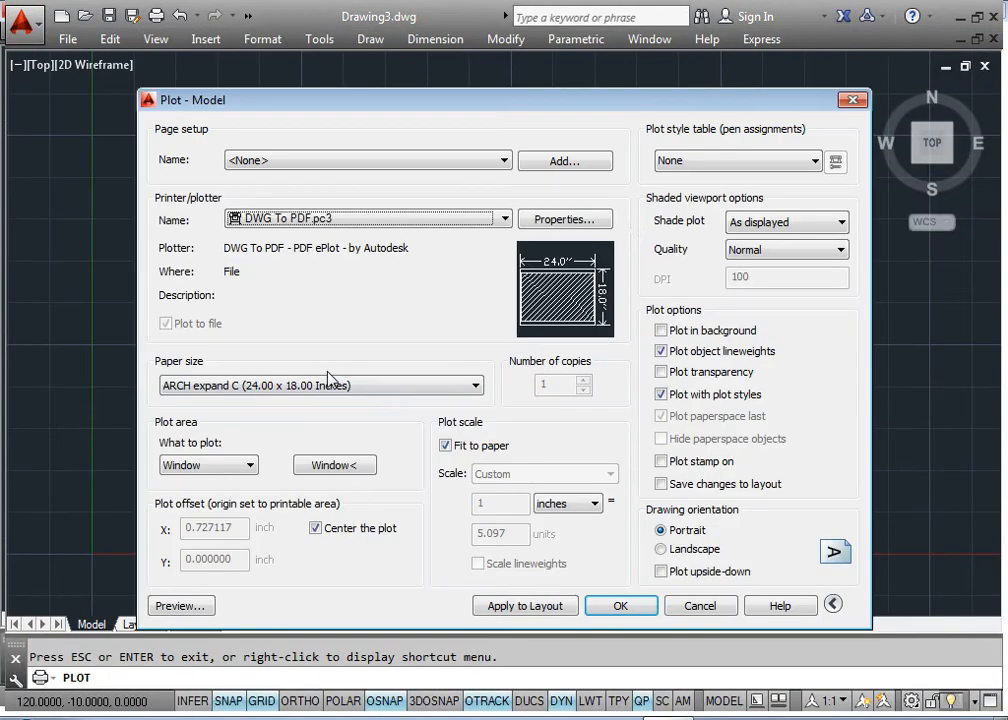
pyautogui.click(850, 99)
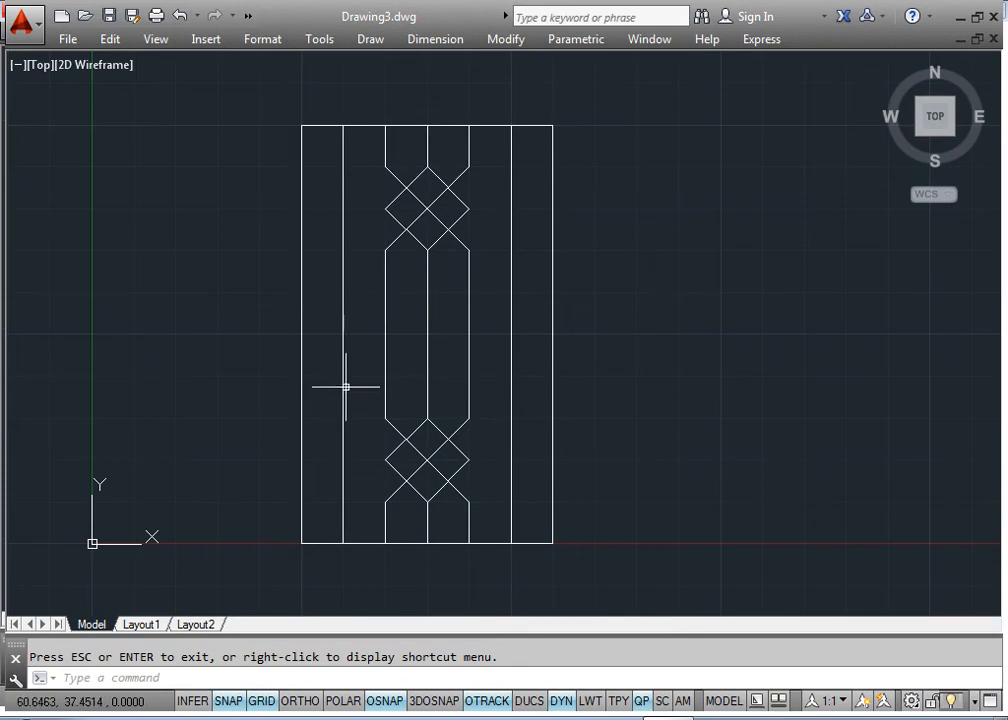
pyautogui.click(590, 704)
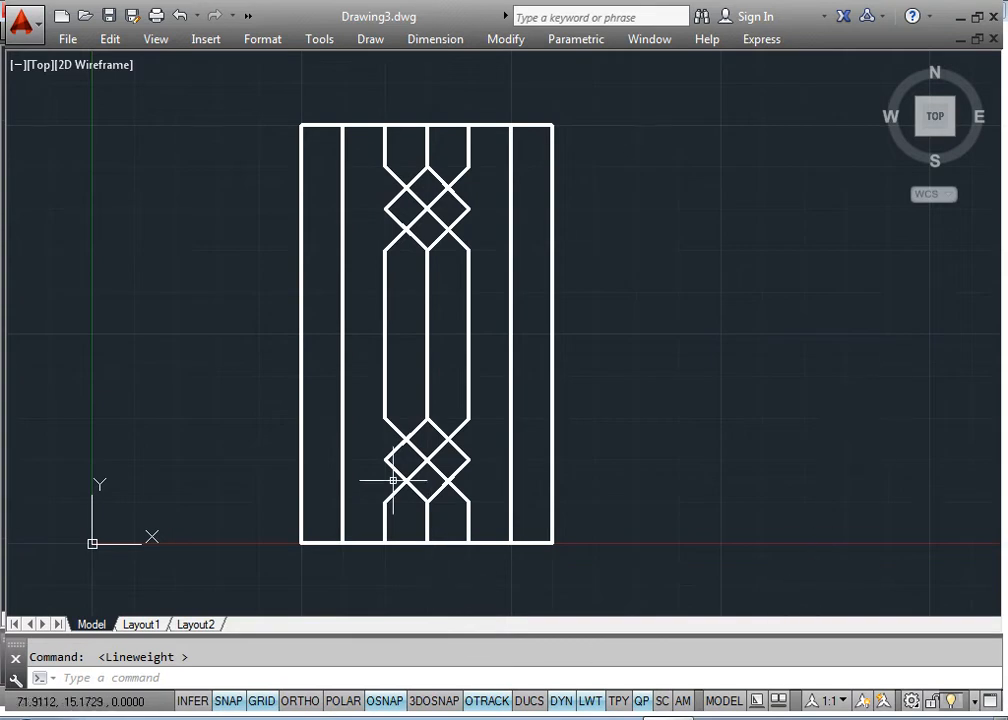
# Step: Draw an upright ellipse in the empty area beside the panel, with a 120-unit vertical axis and about 60 units wide
pyautogui.moveTo(600, 399); pyautogui.dragTo(445, 377, button='middle')
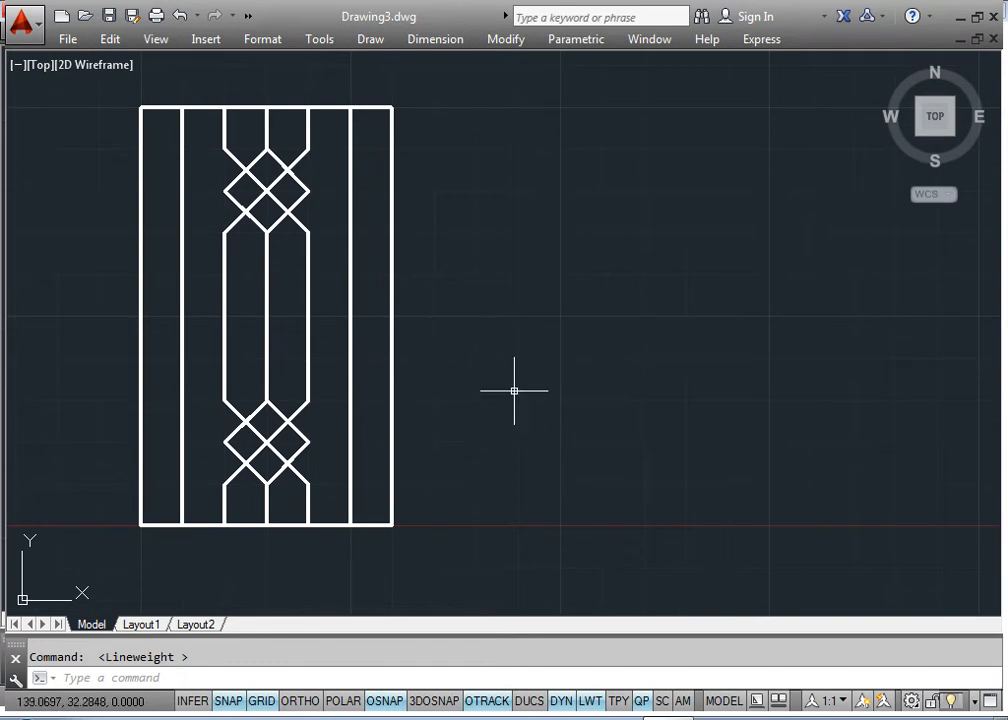
pyautogui.moveTo(567, 416); pyautogui.dragTo(520, 407, button='middle')
pyautogui.write('el')
pyautogui.press('Return')
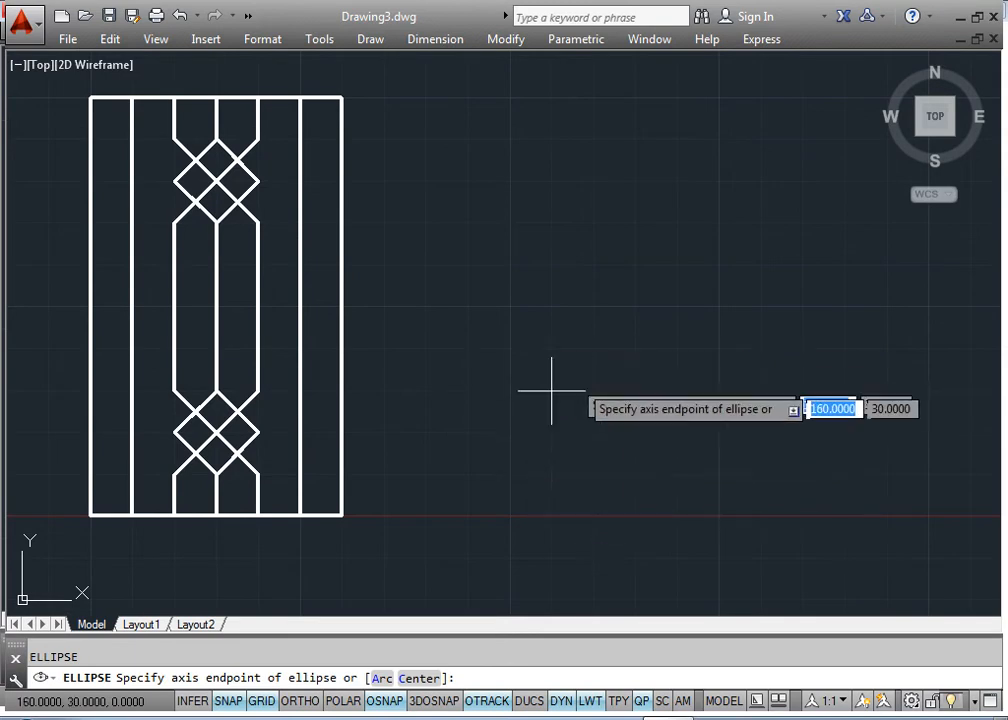
pyautogui.click(635, 391)
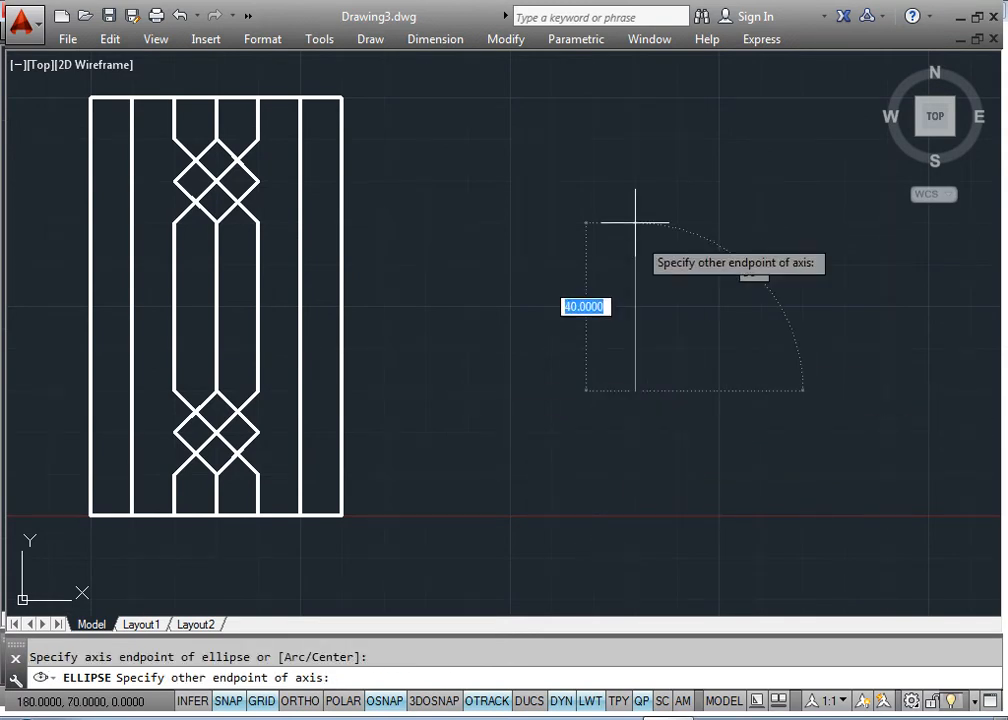
pyautogui.write('0')
pyautogui.press('Return')
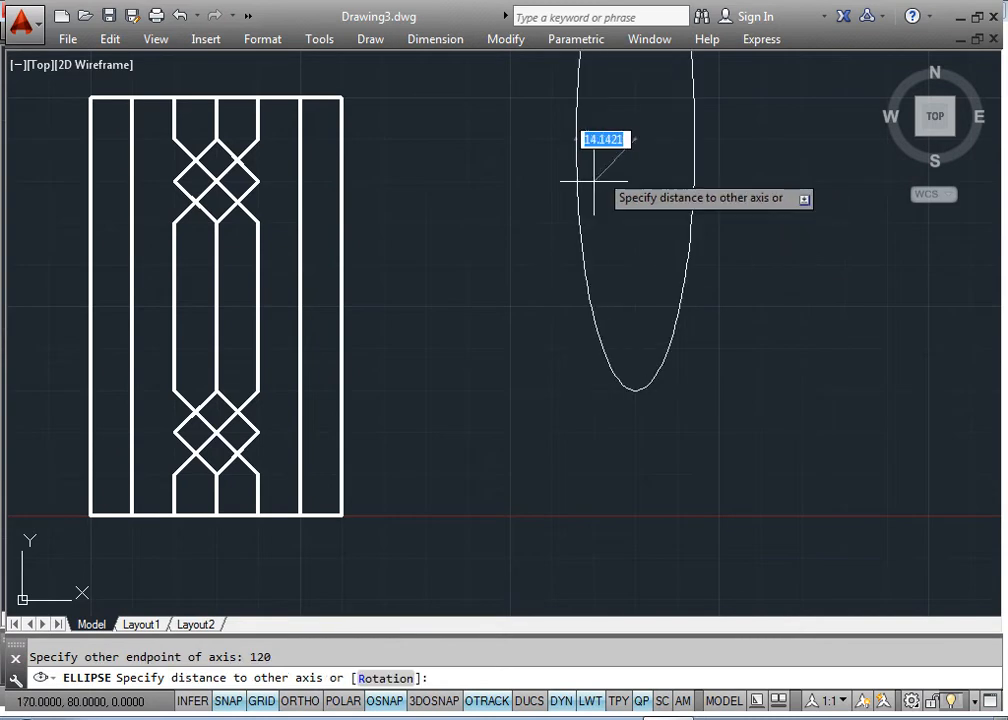
pyautogui.press('Return')
pyautogui.moveTo(614, 151)
pyautogui.mouseDown(button='middle')
pyautogui.moveTo(637, 389)
pyautogui.moveTo(625, 343)
pyautogui.mouseUp(button='middle')
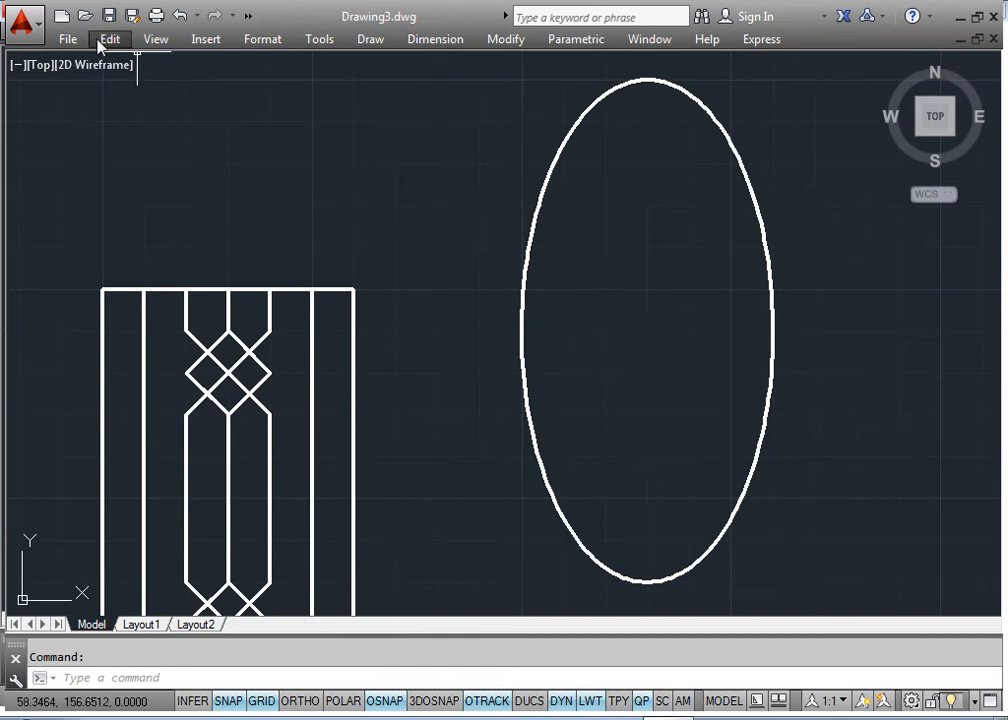
# Step: Draw a vertical line 10 units long from the ellipse's lowest point up into its interior
pyautogui.write('l')
pyautogui.press('Return')
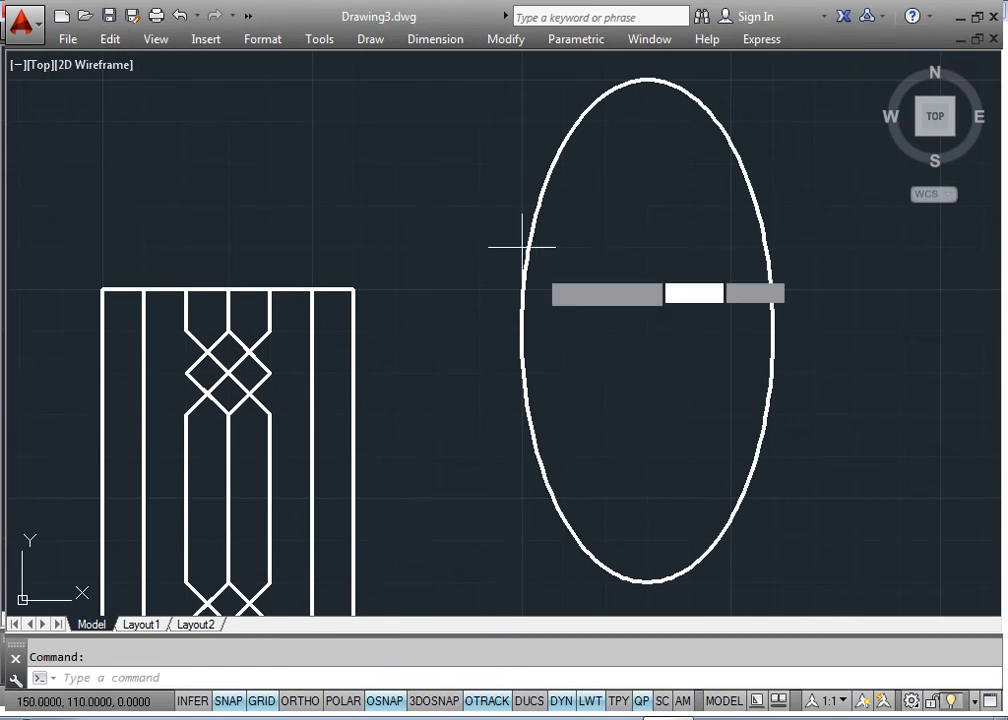
pyautogui.click(647, 579)
pyautogui.click(647, 541)
pyautogui.press('Return')
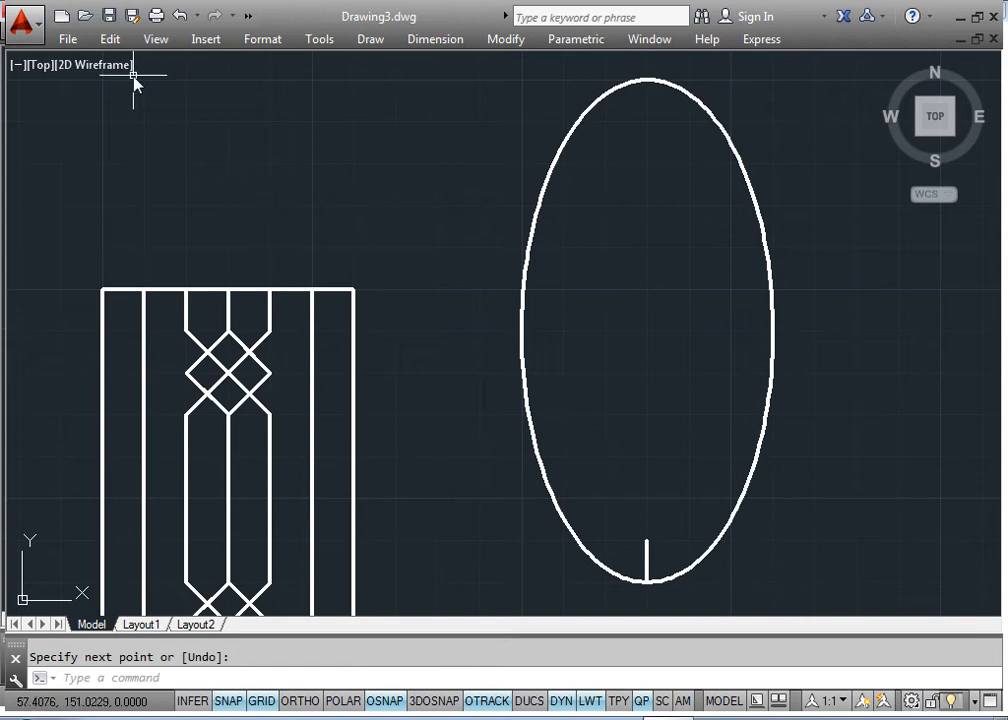
# Step: Draw a Start, End, Direction arc from the short line's upper end to 190,60 with a vertical start direction
pyautogui.click(370, 40)
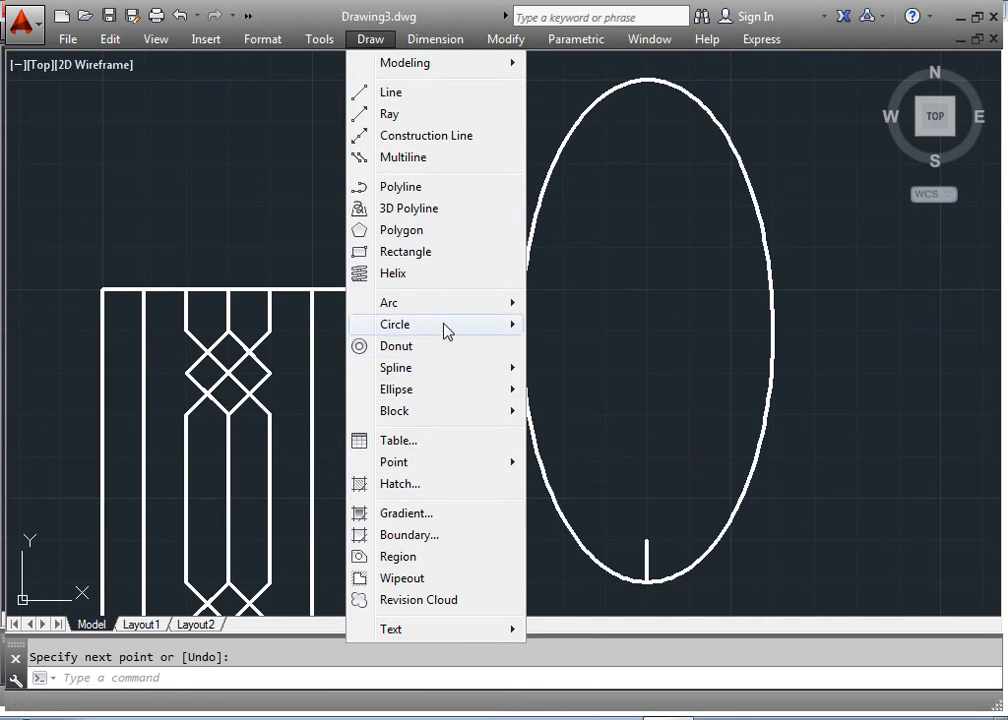
pyautogui.moveTo(484, 312)
pyautogui.click(618, 427)
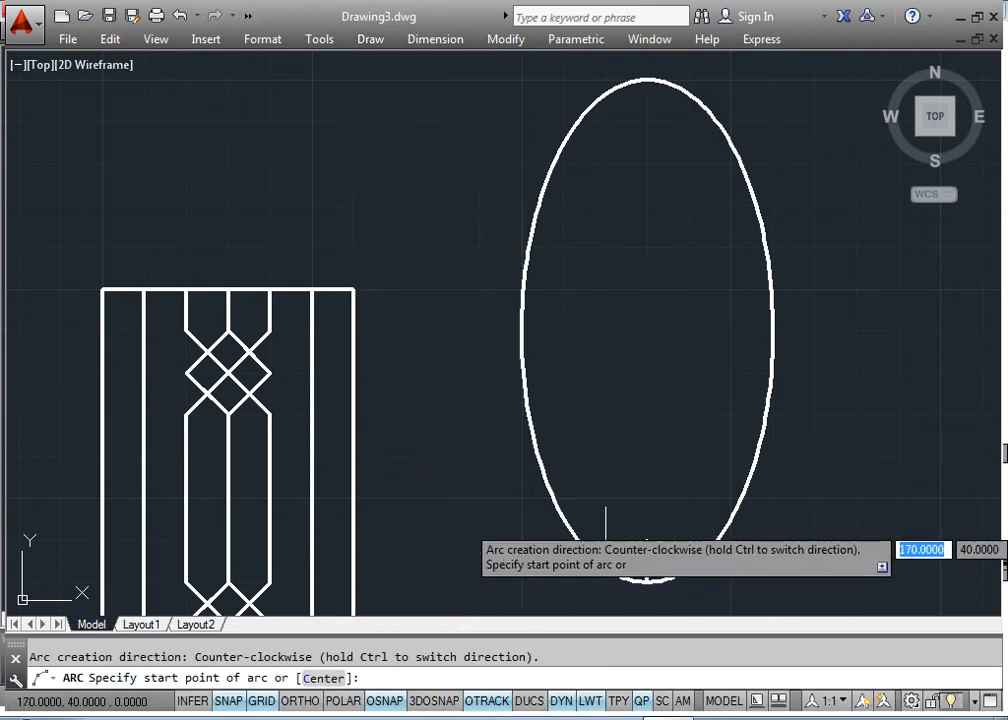
pyautogui.click(647, 540)
pyautogui.click(686, 457)
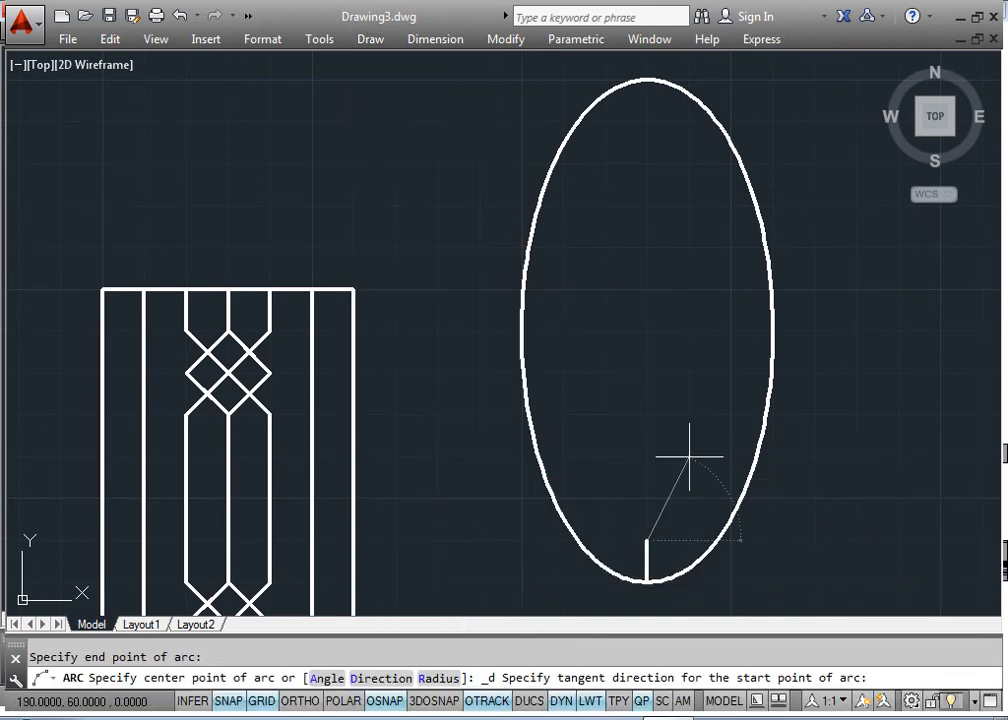
pyautogui.click(659, 454)
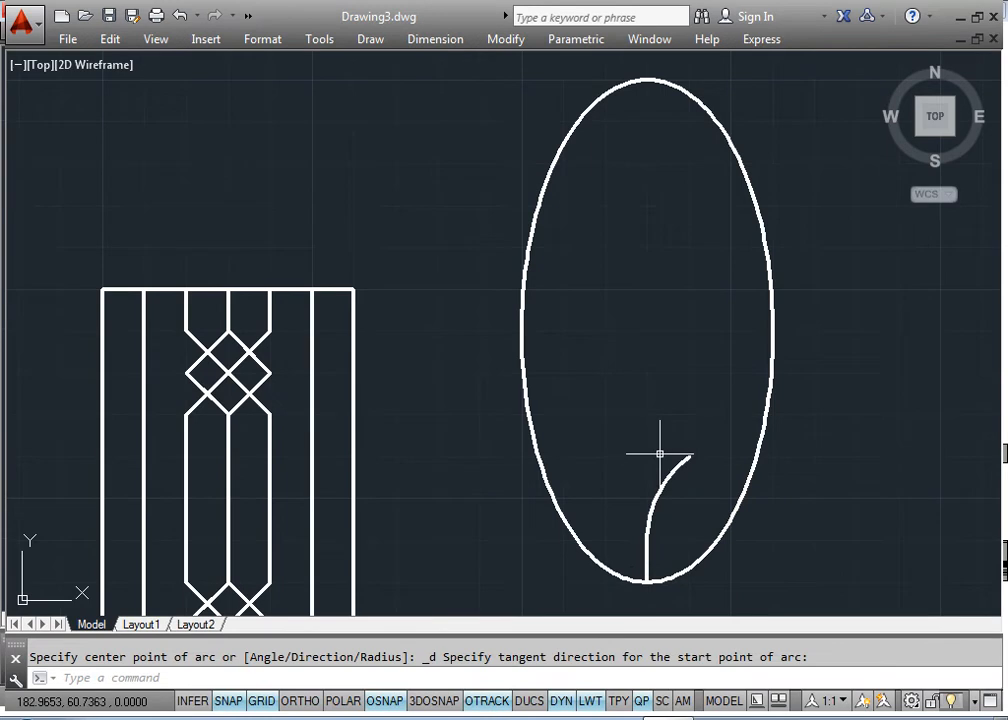
# Step: Add a second Start, End, Direction arc from 190,60 back to the ellipse's centerline at 180,80, starting vertically
pyautogui.rightClick(583, 331)
pyautogui.click(700, 344)
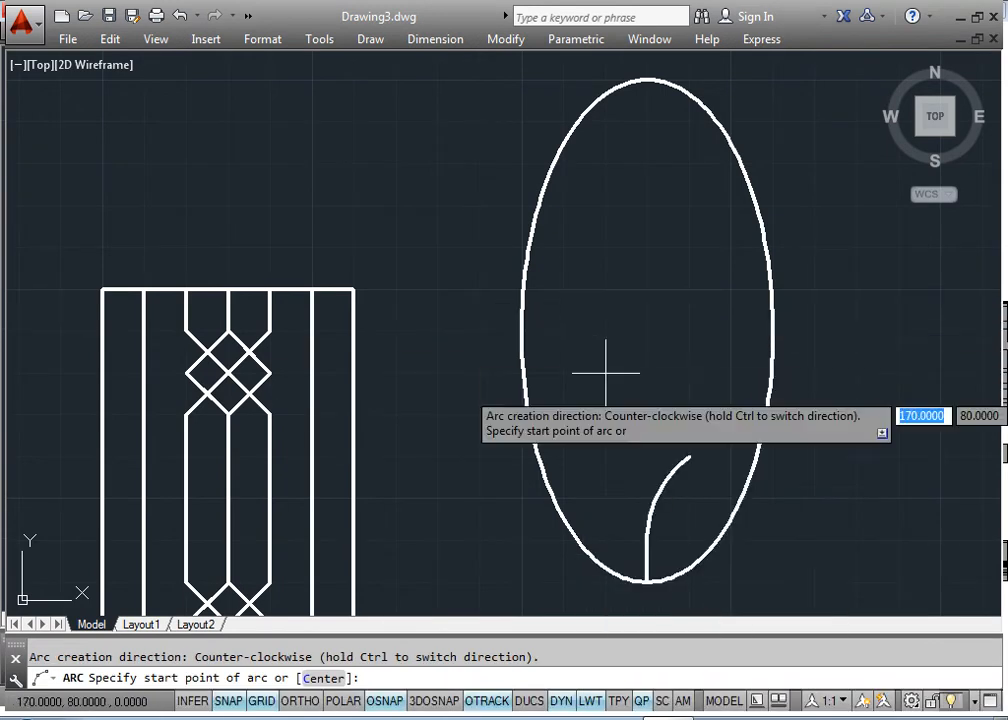
pyautogui.click(686, 459)
pyautogui.click(647, 373)
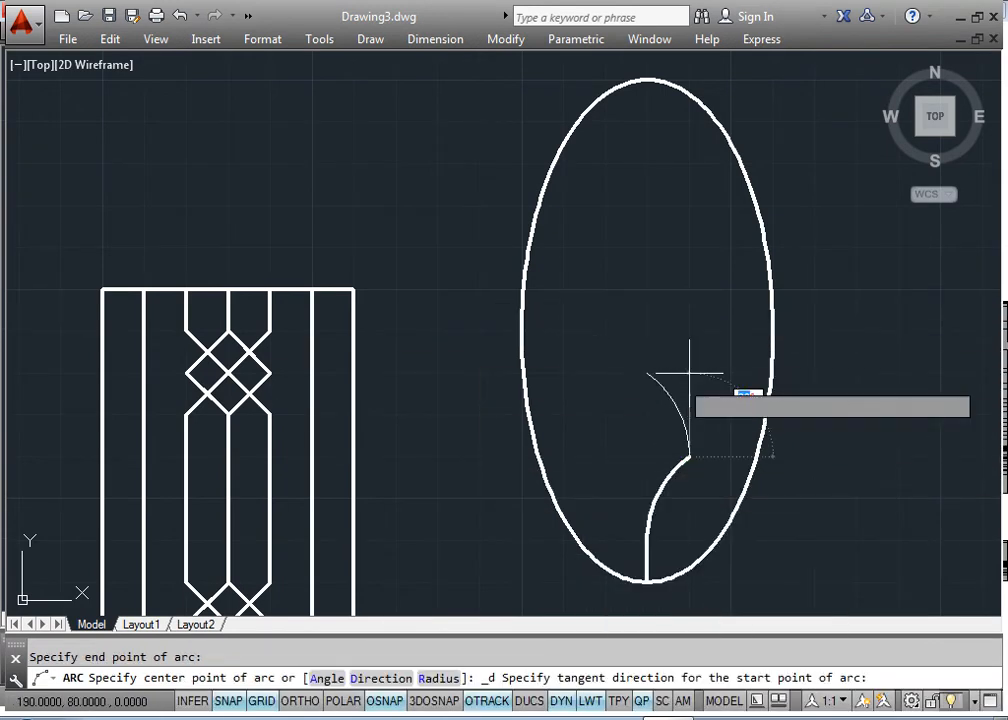
pyautogui.click(680, 375)
# Step: Abandon a third arc started at 180,80 and erase the two arcs above the short vertical line
pyautogui.rightClick(603, 348)
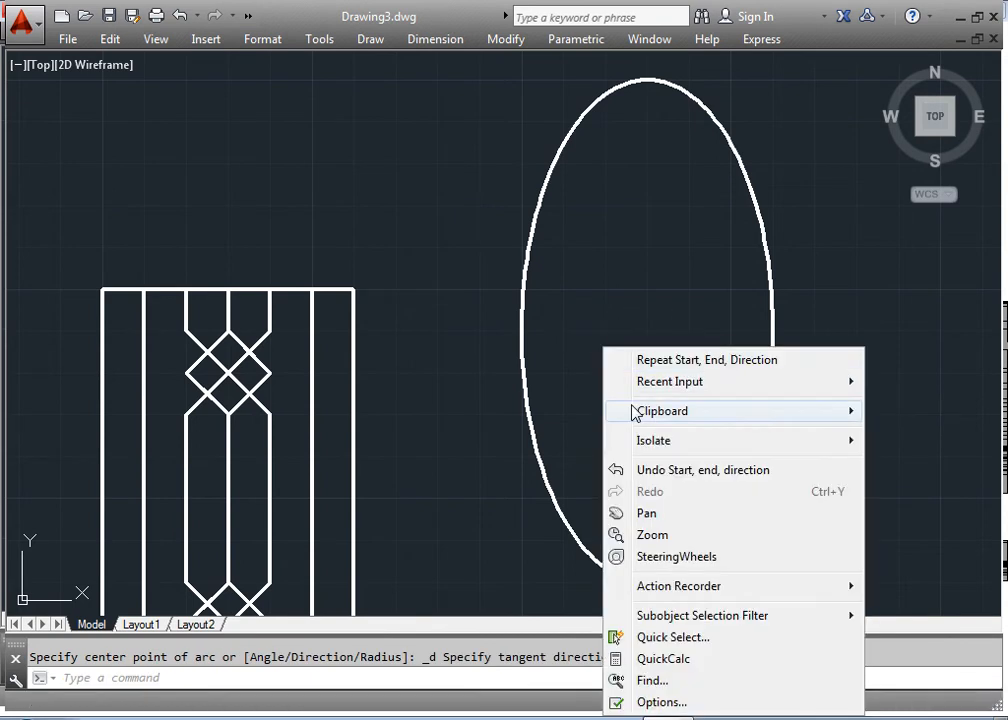
pyautogui.click(657, 360)
pyautogui.click(647, 373)
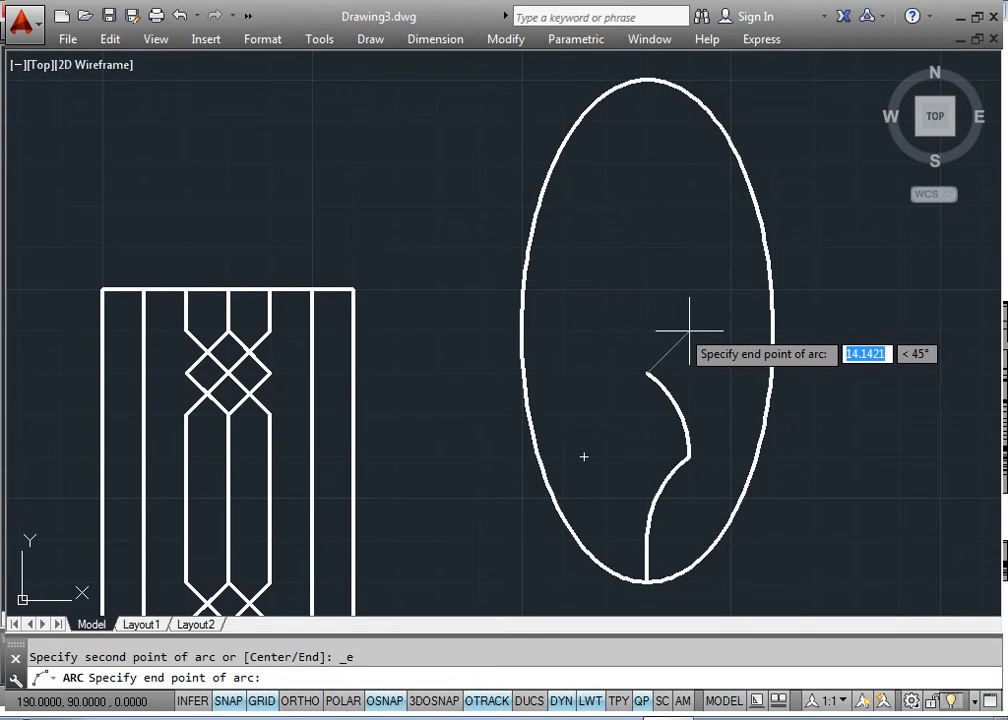
pyautogui.press('Escape')
pyautogui.moveTo(692, 466); pyautogui.dragTo(646, 400)
pyautogui.press('Delete')
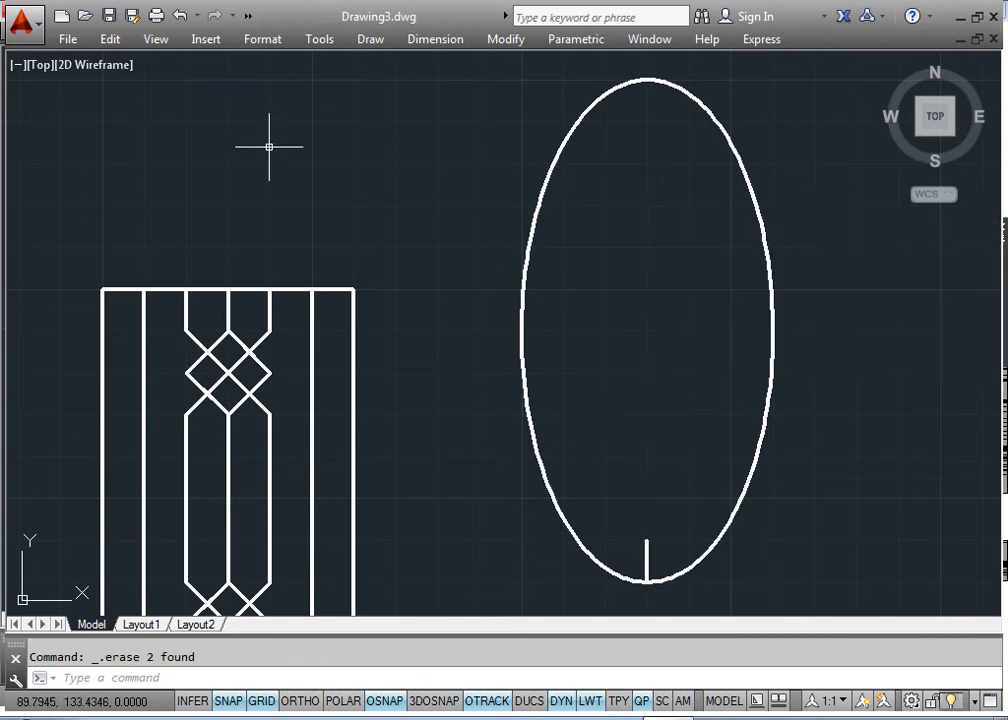
# Step: Draw a Start, End, Direction arc from the short line's upper end to 190,50, leaving the line vertically
pyautogui.click(372, 40)
pyautogui.moveTo(430, 315)
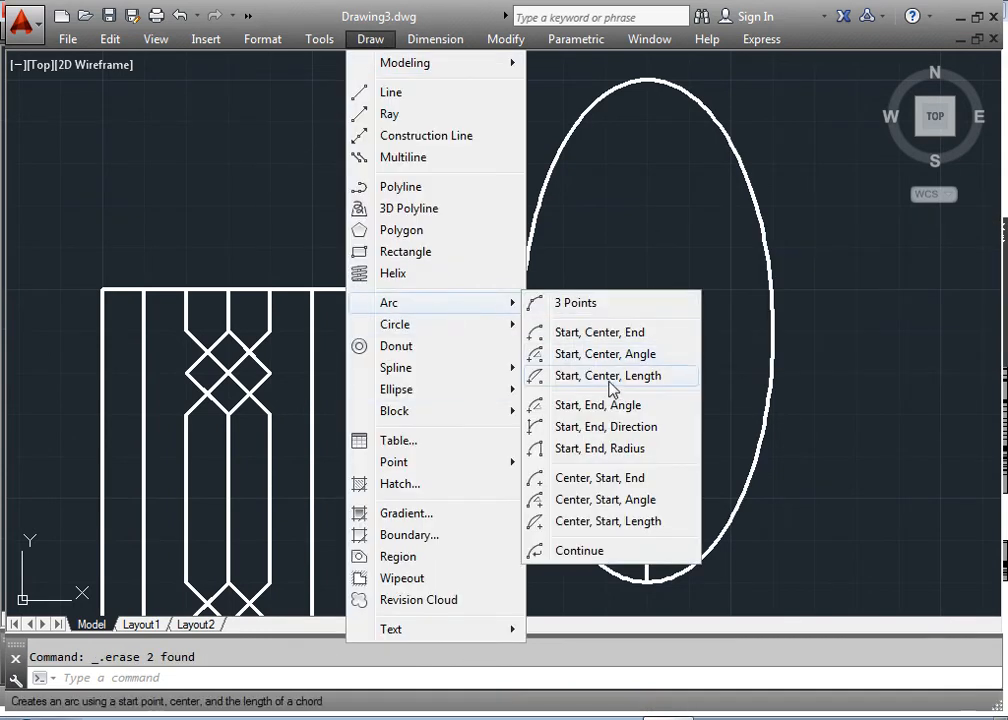
pyautogui.click(620, 428)
pyautogui.click(647, 540)
pyautogui.click(688, 498)
pyautogui.click(648, 477)
# Step: Draw a Start, End, Direction arc from 190,50 to the ellipse's centerline at 180,70, starting vertically upward
pyautogui.rightClick(668, 416)
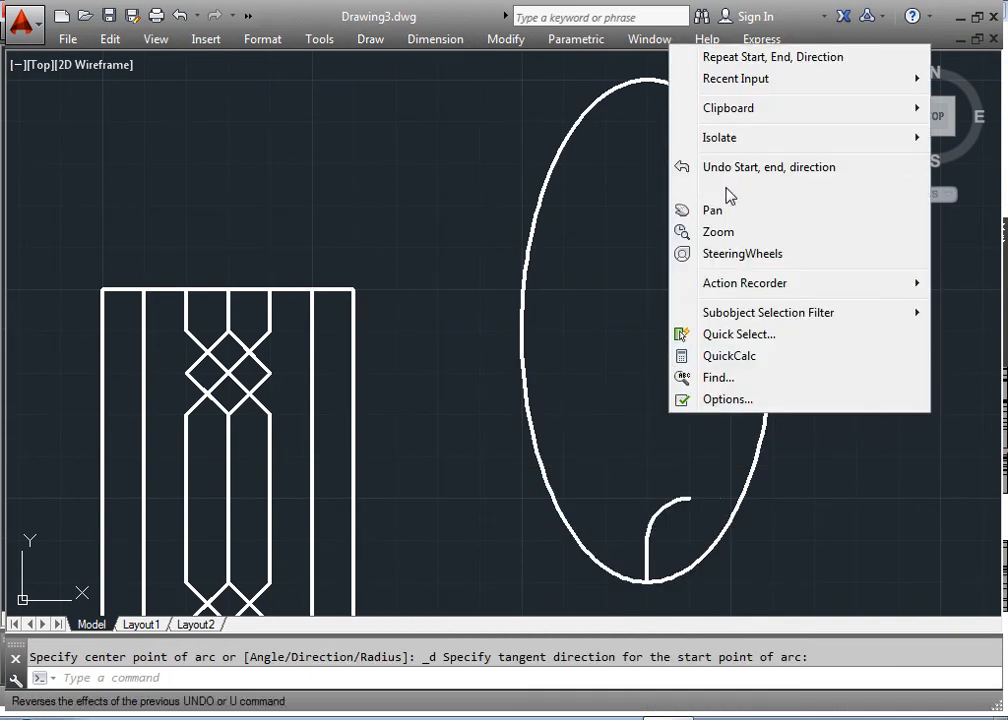
pyautogui.click(757, 57)
pyautogui.click(688, 498)
pyautogui.click(647, 412)
pyautogui.click(709, 410)
# Step: Draw a Start, End, Direction arc from 180,70 to 190,90 with a vertical start direction
pyautogui.rightClick(675, 324)
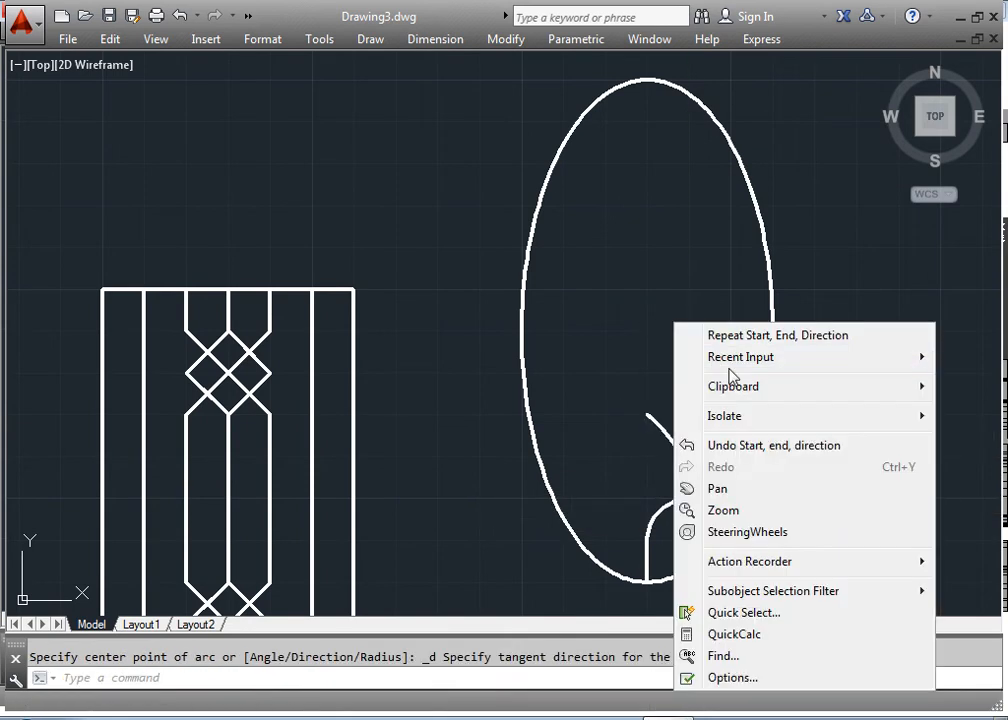
pyautogui.click(772, 337)
pyautogui.click(647, 412)
pyautogui.click(689, 329)
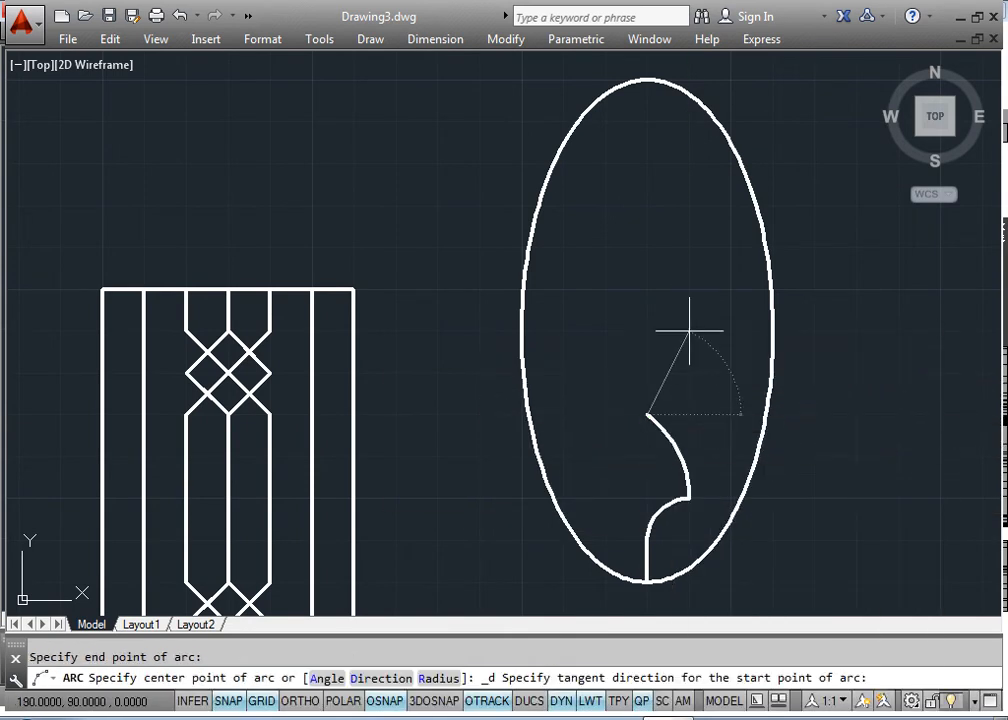
pyautogui.click(659, 329)
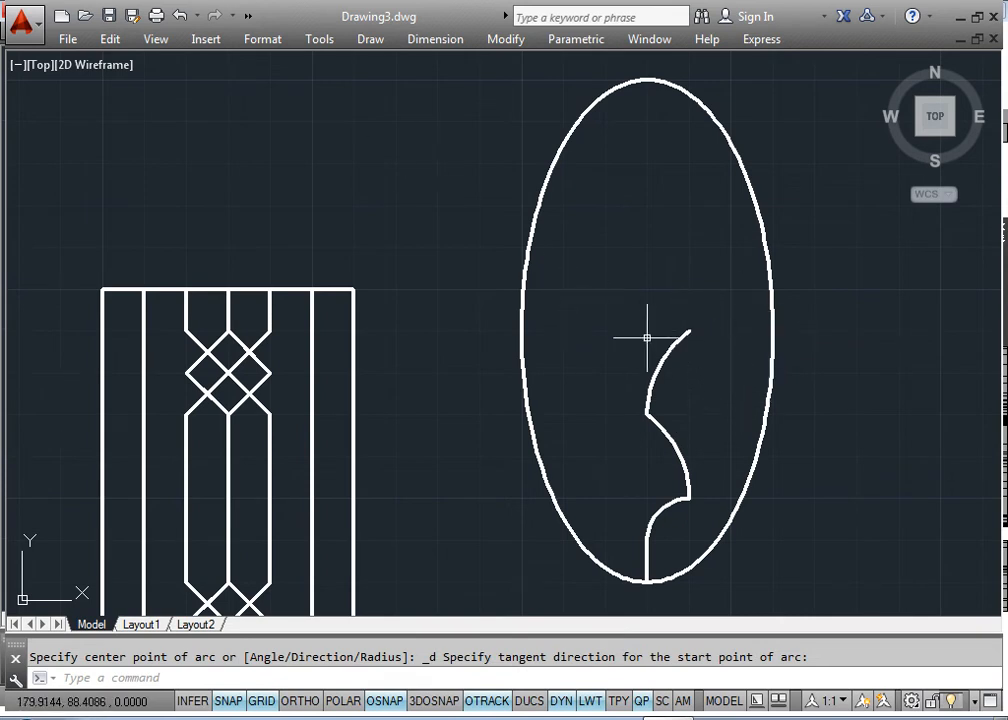
# Step: Set the snap X and Y spacing to 5 in the drafting settings
pyautogui.write('ds')
pyautogui.press('Return')
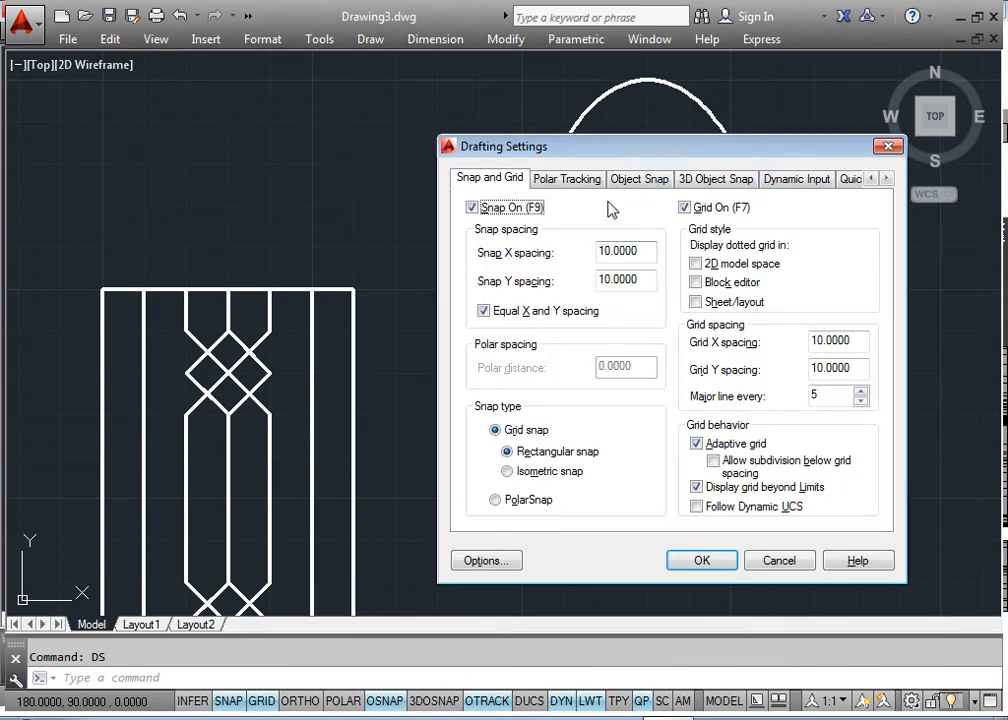
pyautogui.moveTo(649, 255); pyautogui.dragTo(520, 238)
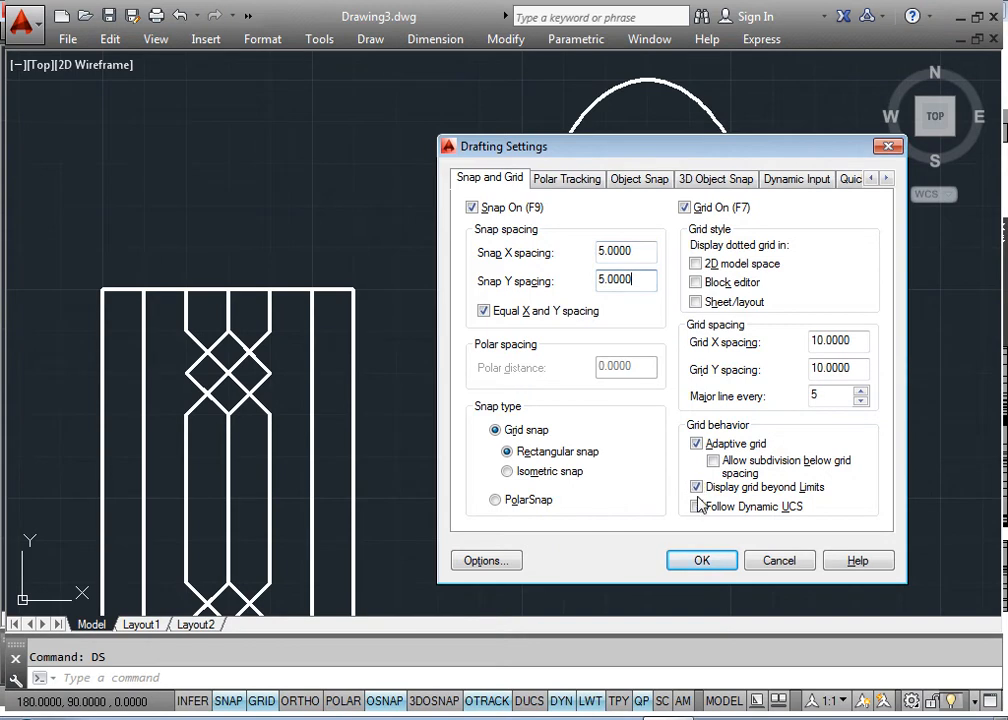
pyautogui.click(702, 561)
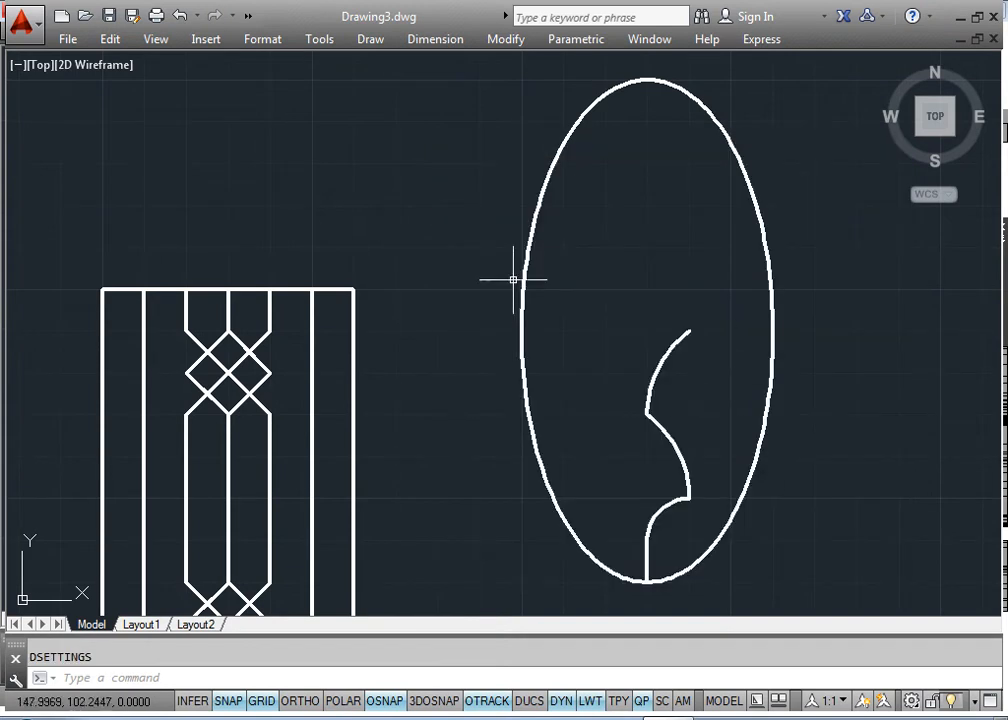
# Step: Draw a three-point arc joining the upper arc's end at 190,90 to the ellipse's right quadrant, passing through 200,95
pyautogui.click(372, 40)
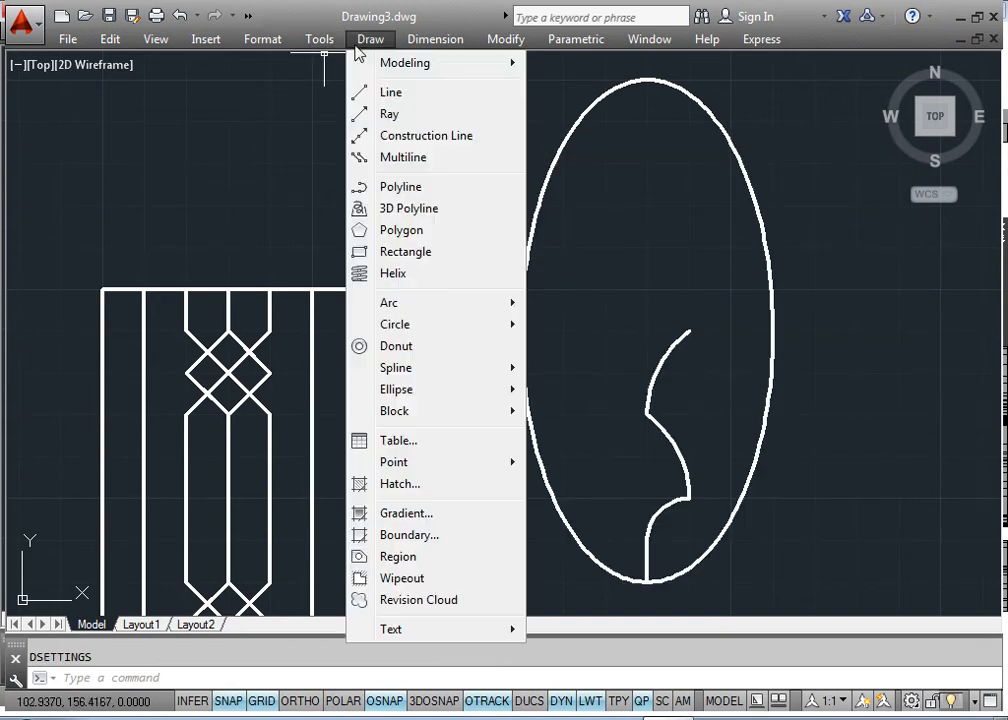
pyautogui.moveTo(425, 302)
pyautogui.click(590, 301)
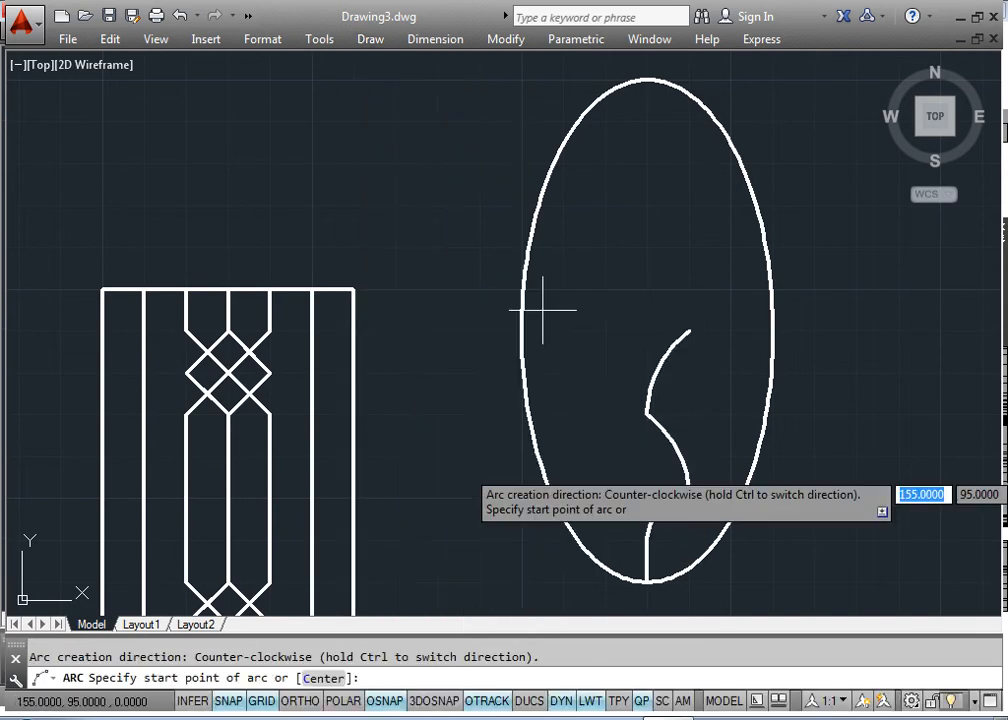
pyautogui.click(772, 330)
pyautogui.click(733, 310)
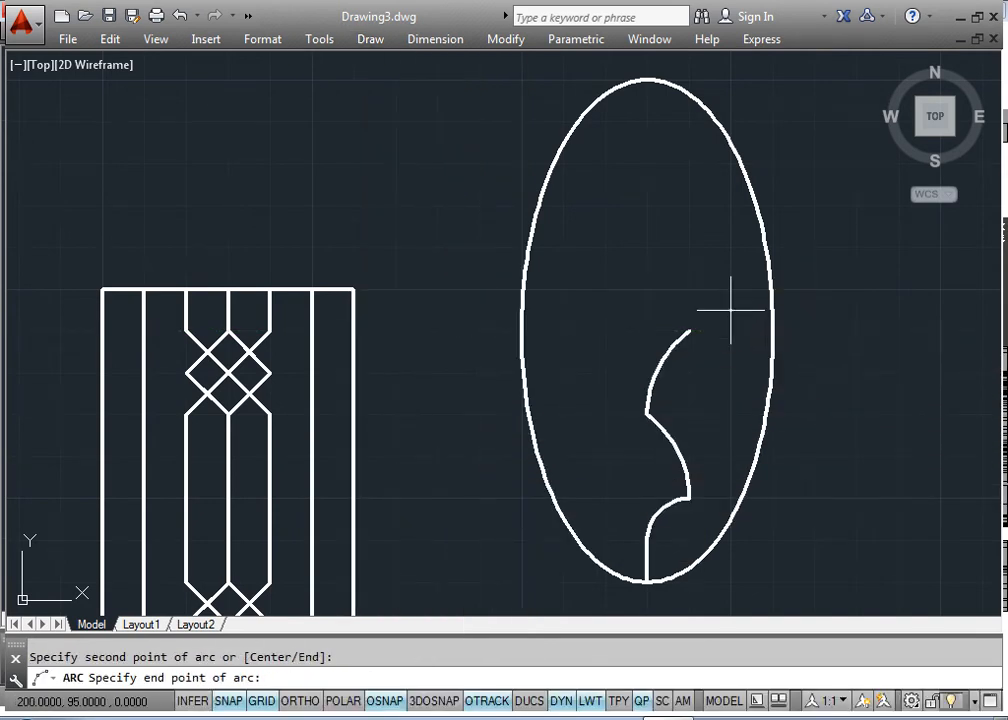
pyautogui.click(765, 342)
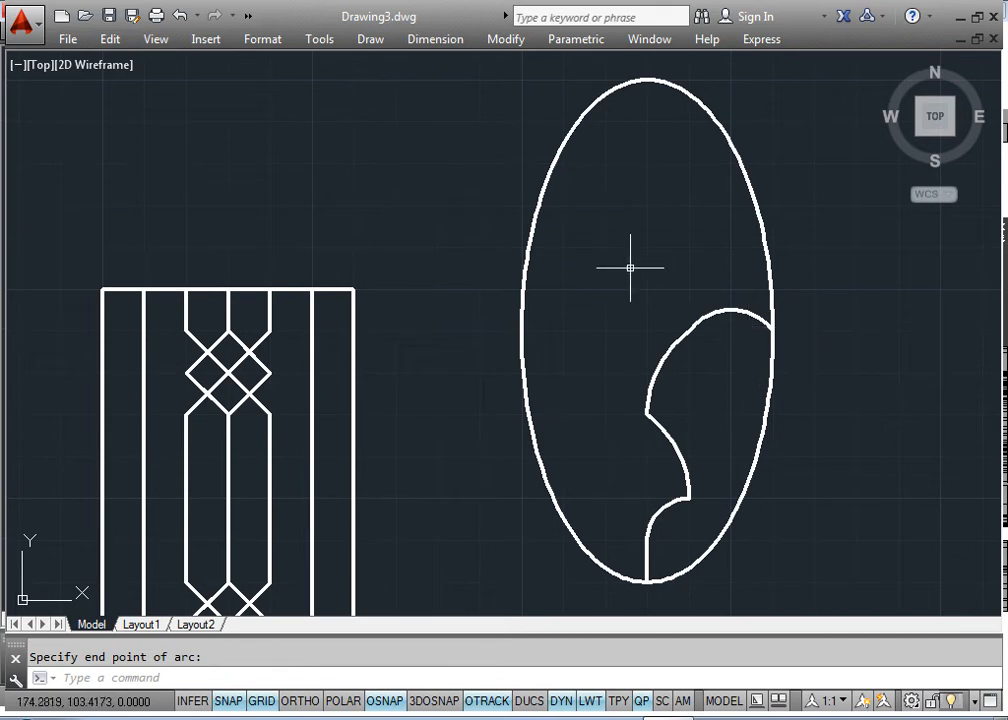
# Step: Mirror the four arcs across the ellipse's vertical centerline, keeping the source objects
pyautogui.click(599, 260)
pyautogui.click(847, 542)
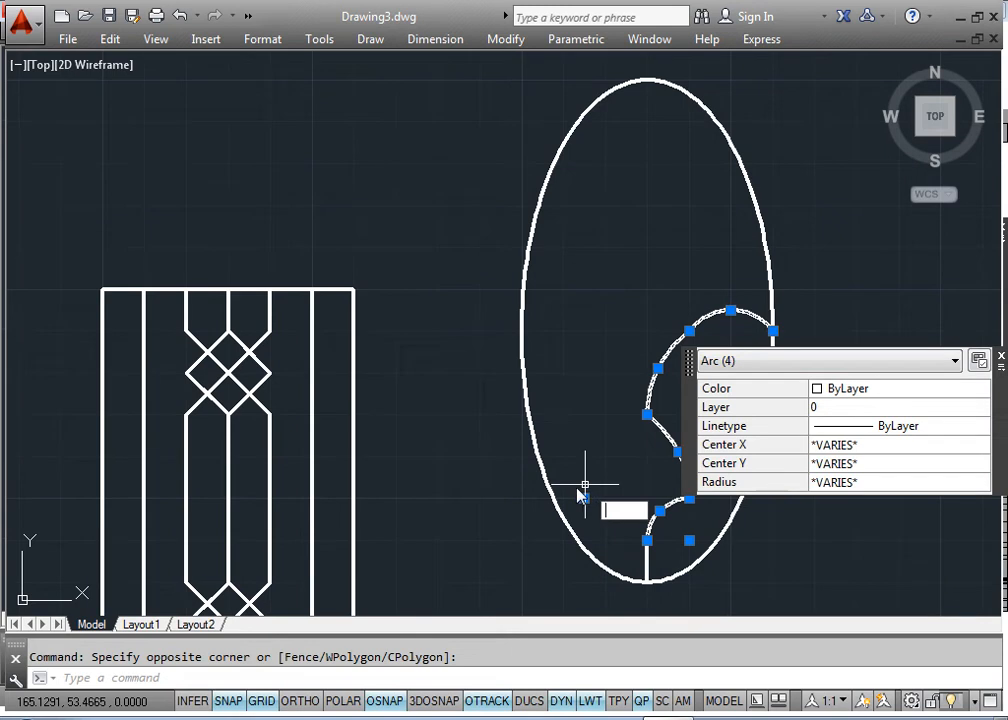
pyautogui.write('mi')
pyautogui.press('Return')
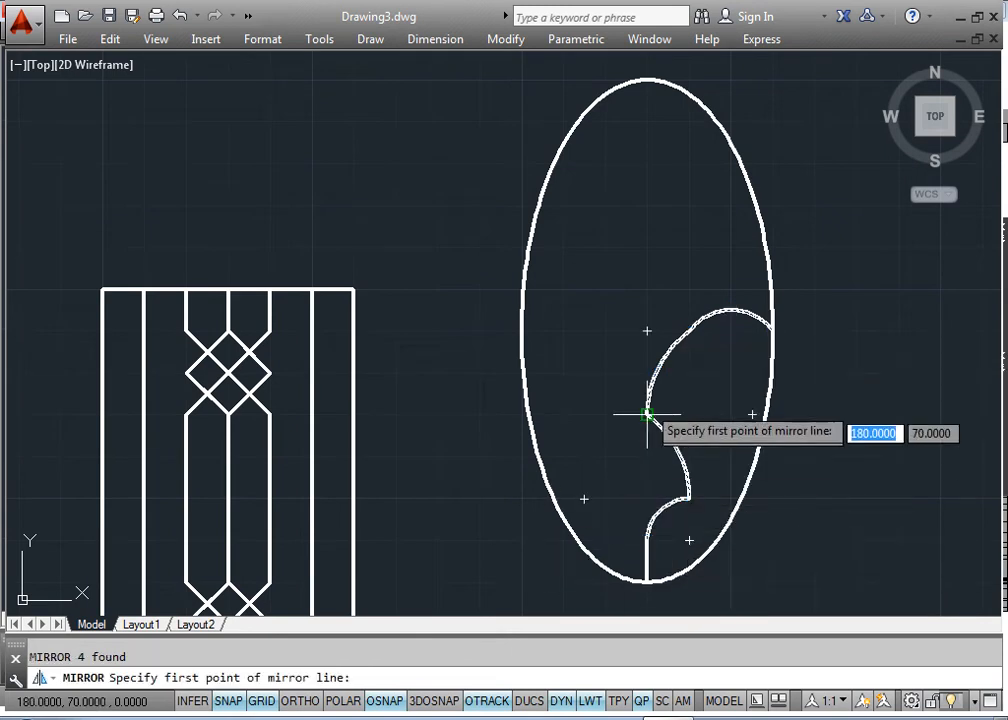
pyautogui.click(647, 331)
pyautogui.click(646, 286)
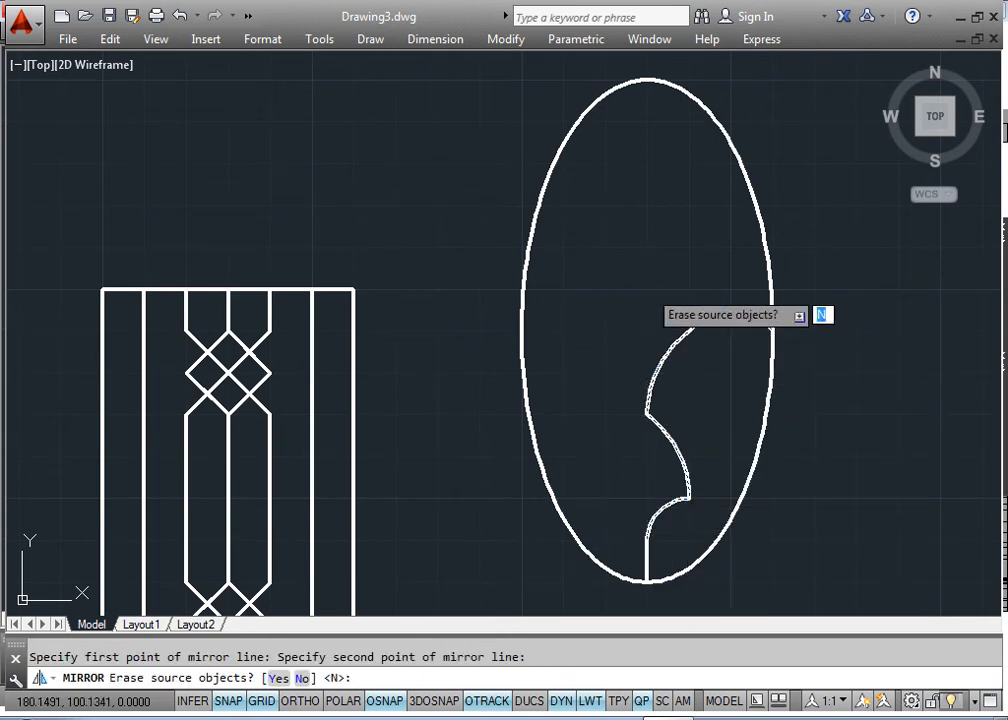
pyautogui.press('Return')
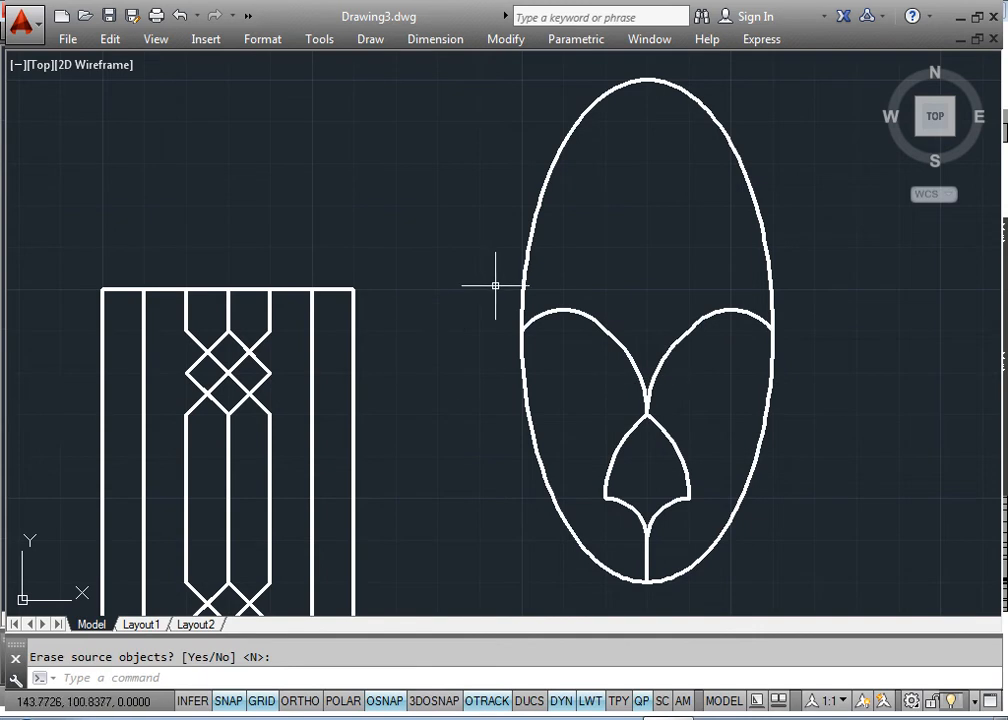
# Step: Mirror all nine pattern objects in the ellipse's lower half across its horizontal centerline, keeping the source objects
pyautogui.click(467, 261)
pyautogui.click(808, 590)
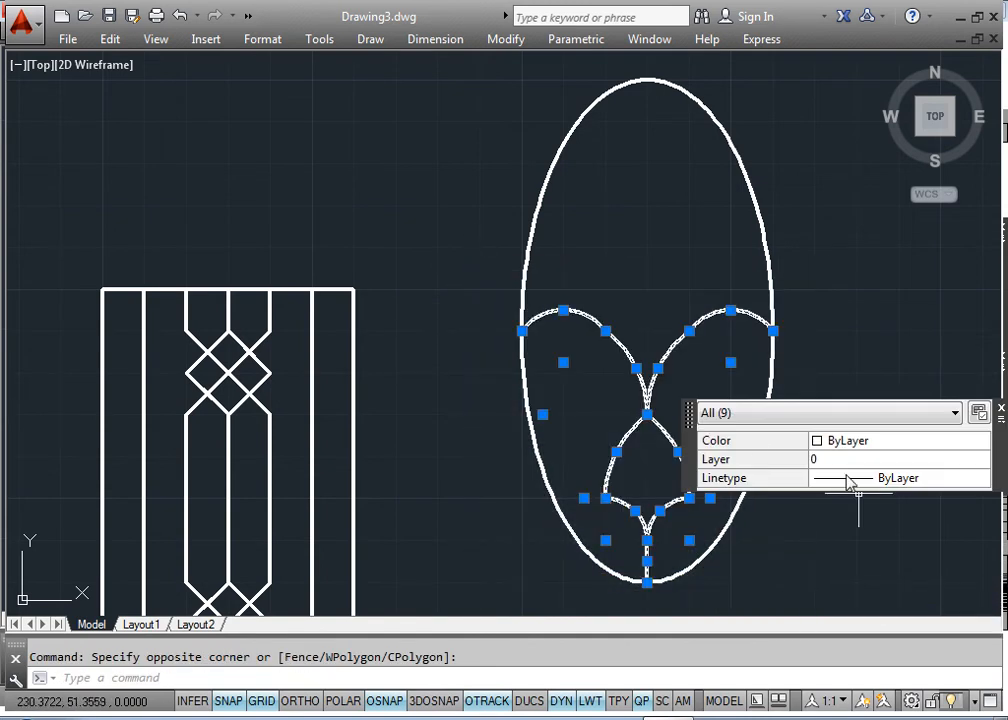
pyautogui.write('mi')
pyautogui.press('Return')
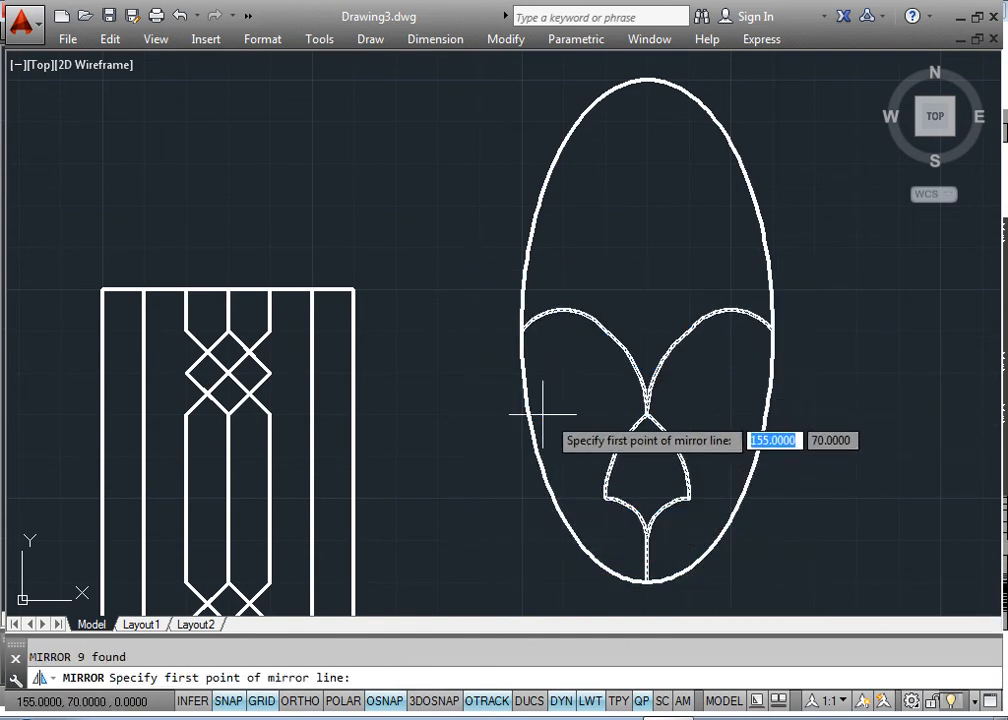
pyautogui.click(522, 330)
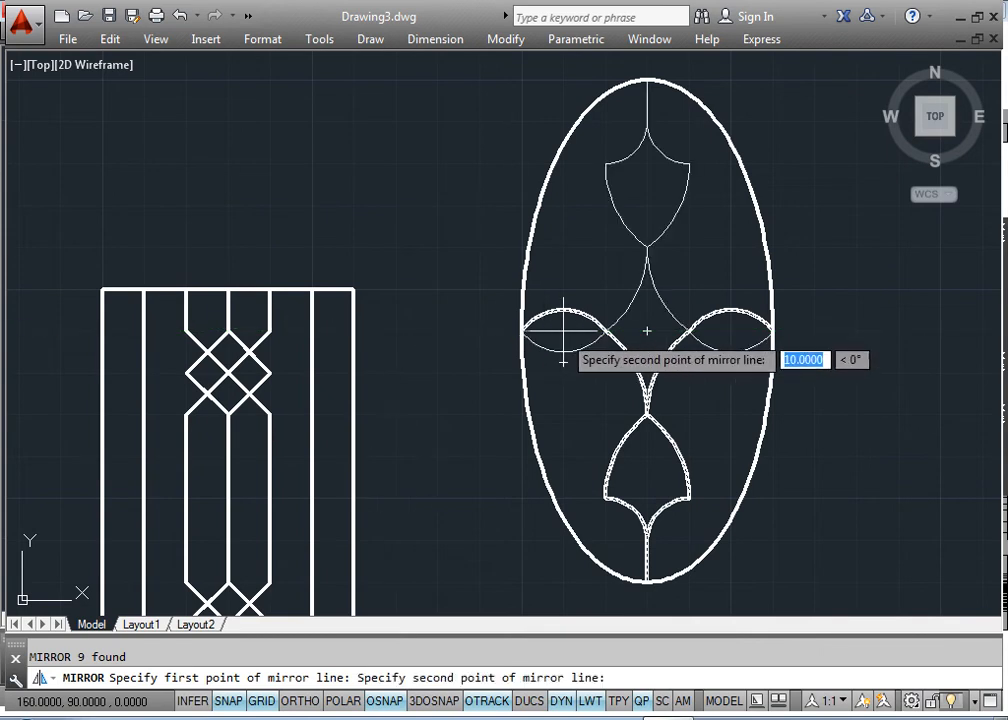
pyautogui.click(563, 325)
pyautogui.press('Return')
pyautogui.moveTo(612, 396); pyautogui.dragTo(580, 395, button='middle')
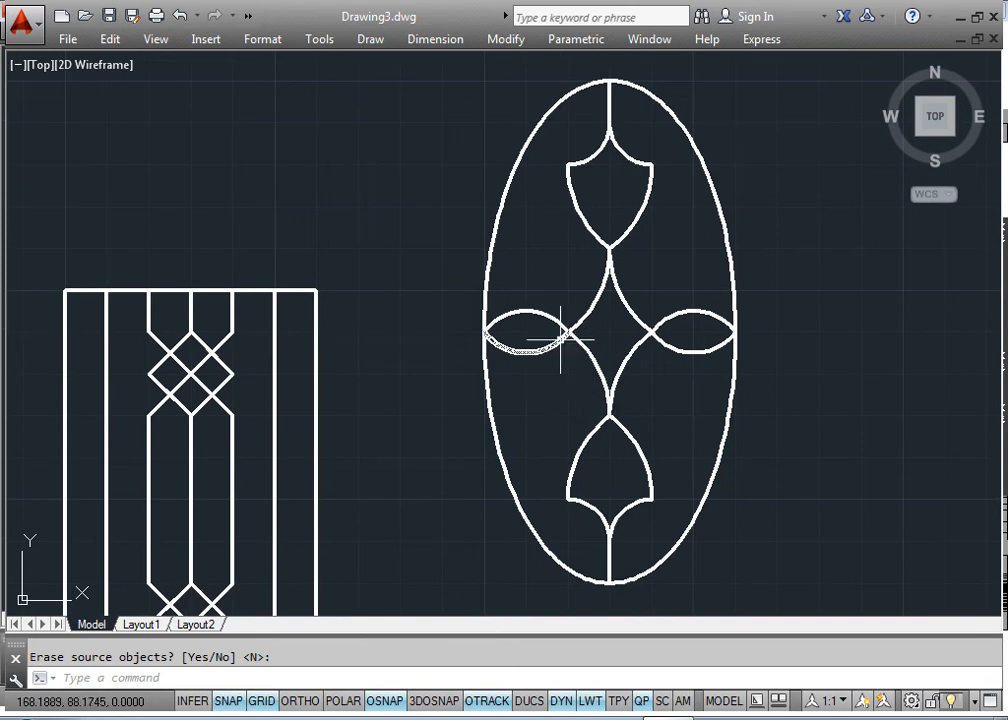
pyautogui.click(372, 40)
pyautogui.moveTo(441, 306)
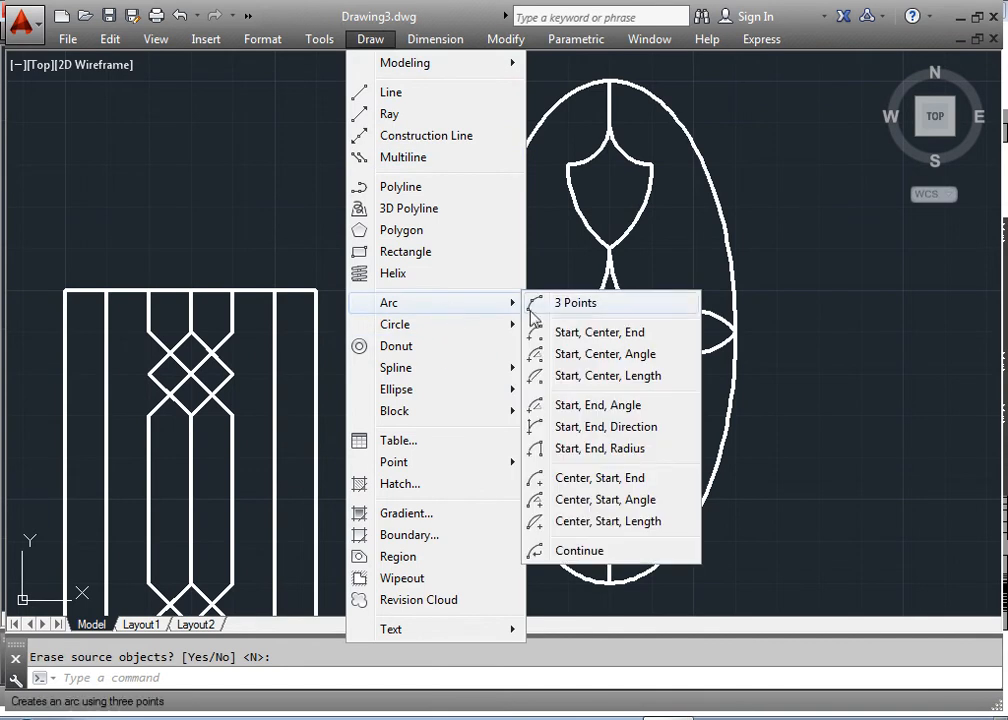
pyautogui.click(575, 302)
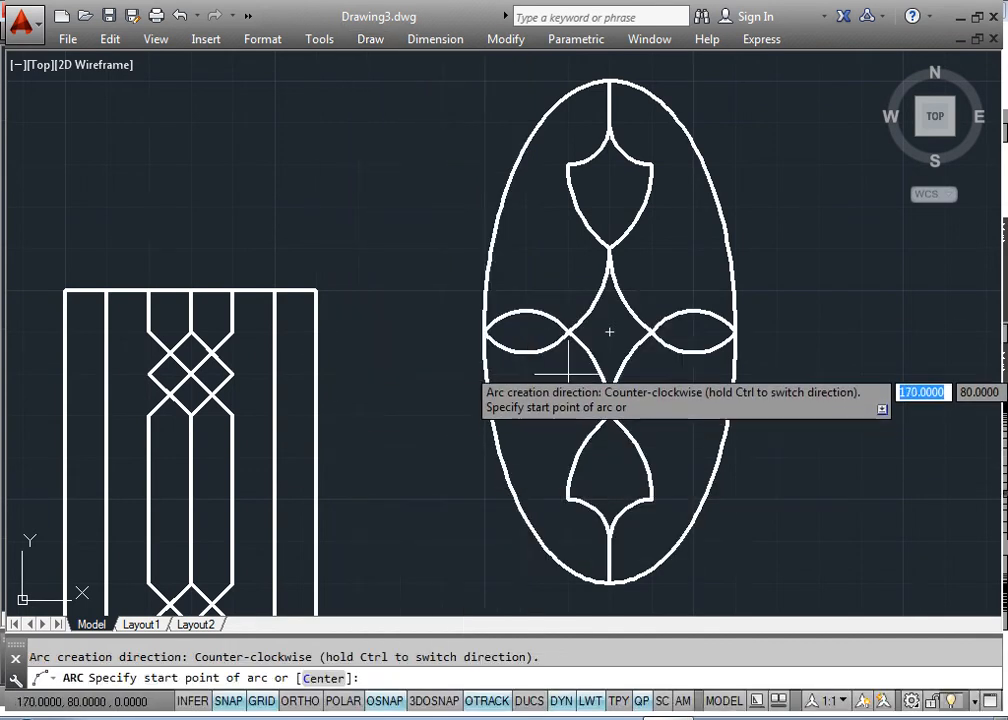
pyautogui.press('Escape')
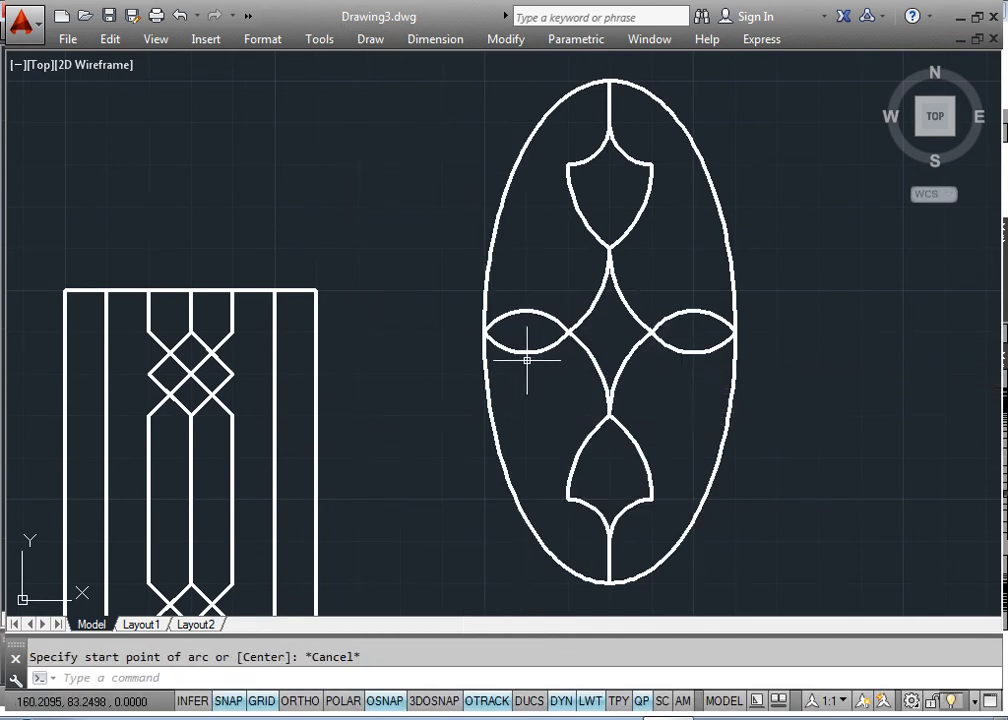
# Step: Draw a Start, End, Direction arc from 175,85 to 175,65, setting its start tangent direction toward 165,75
pyautogui.click(370, 39)
pyautogui.moveTo(448, 322)
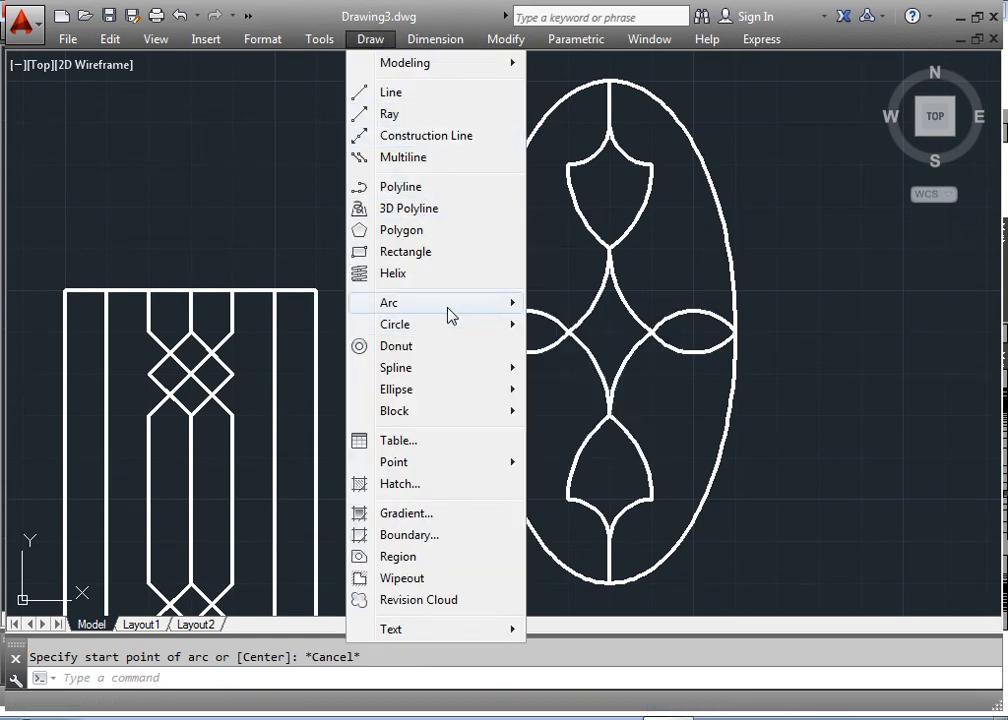
pyautogui.moveTo(510, 302)
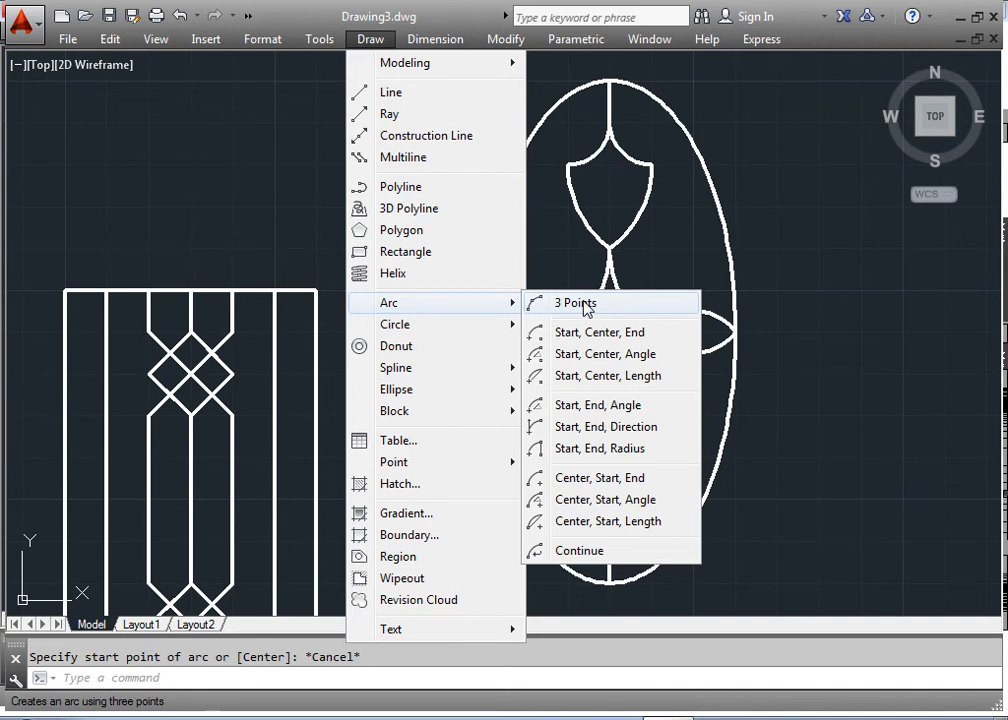
pyautogui.click(604, 426)
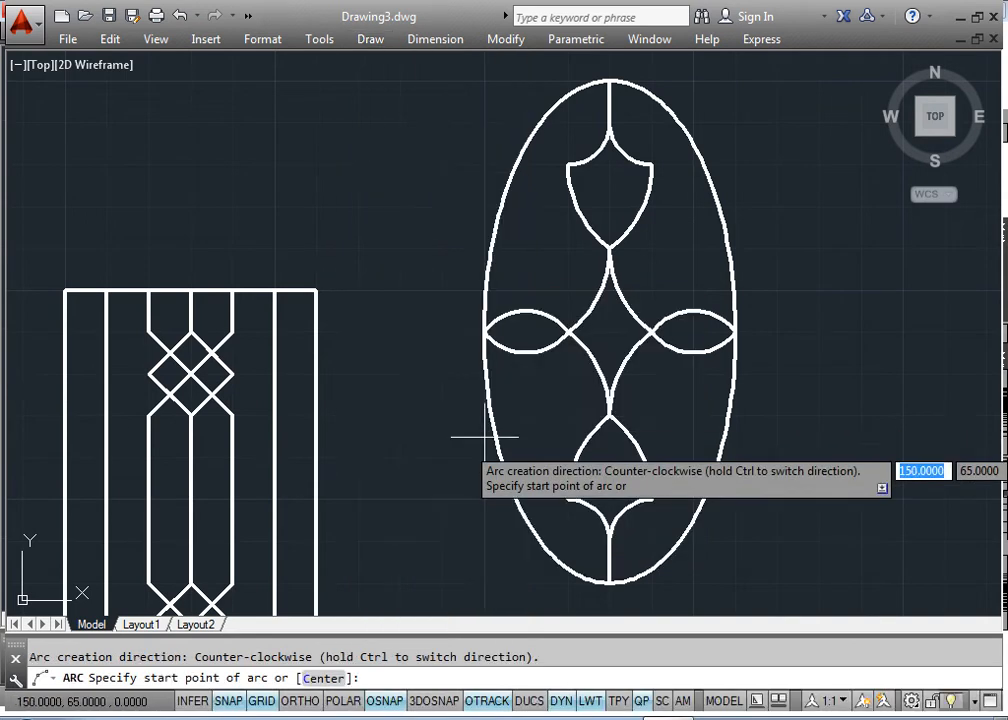
pyautogui.click(590, 352)
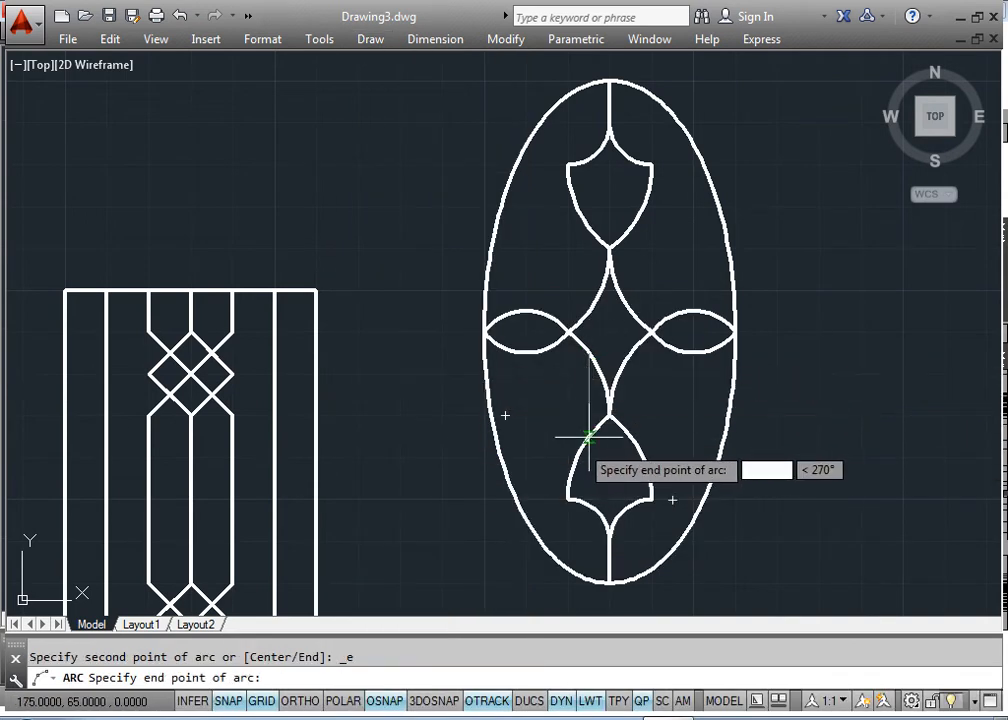
pyautogui.click(589, 426)
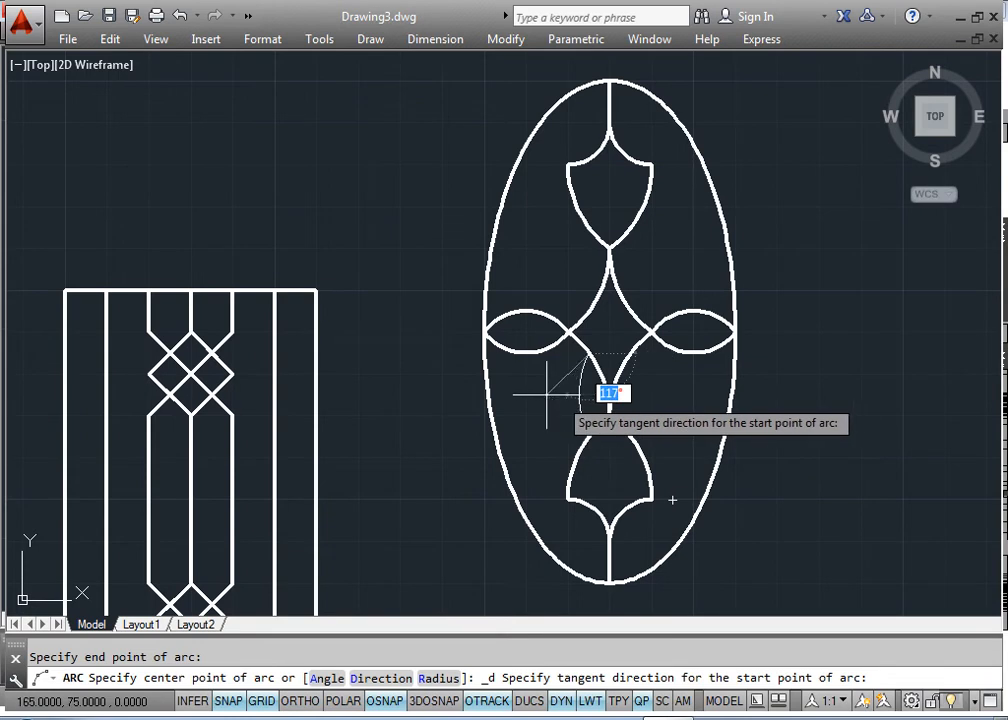
pyautogui.click(547, 398)
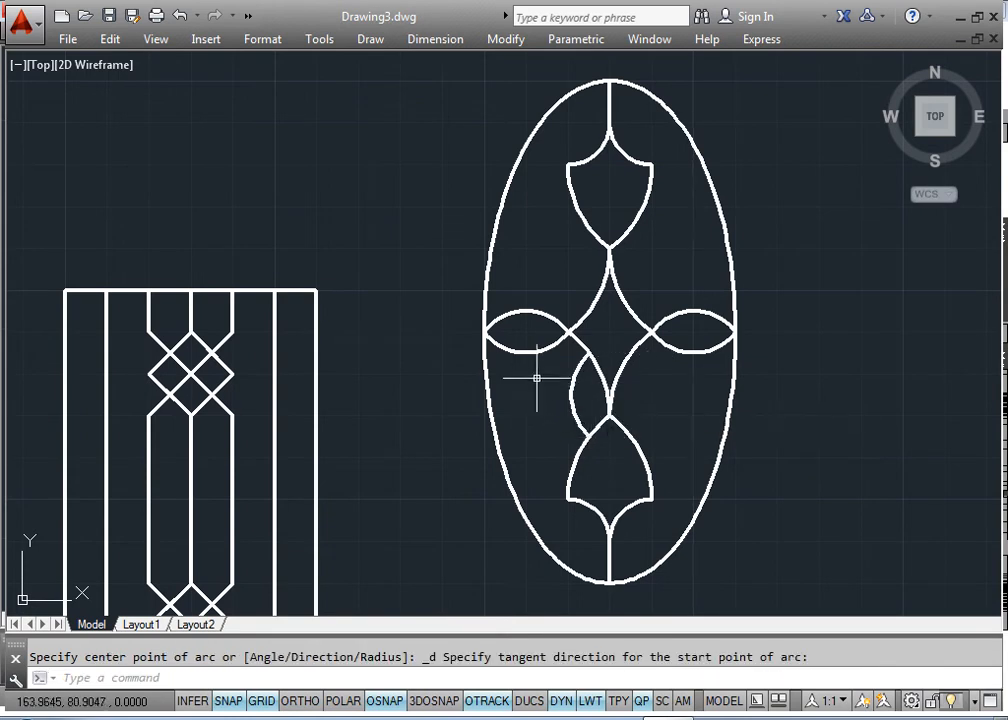
# Step: Draw a Start, End, Direction arc from 160,85 to the midpoint of the small lower-left arc, with a horizontal start direction
pyautogui.click(366, 40)
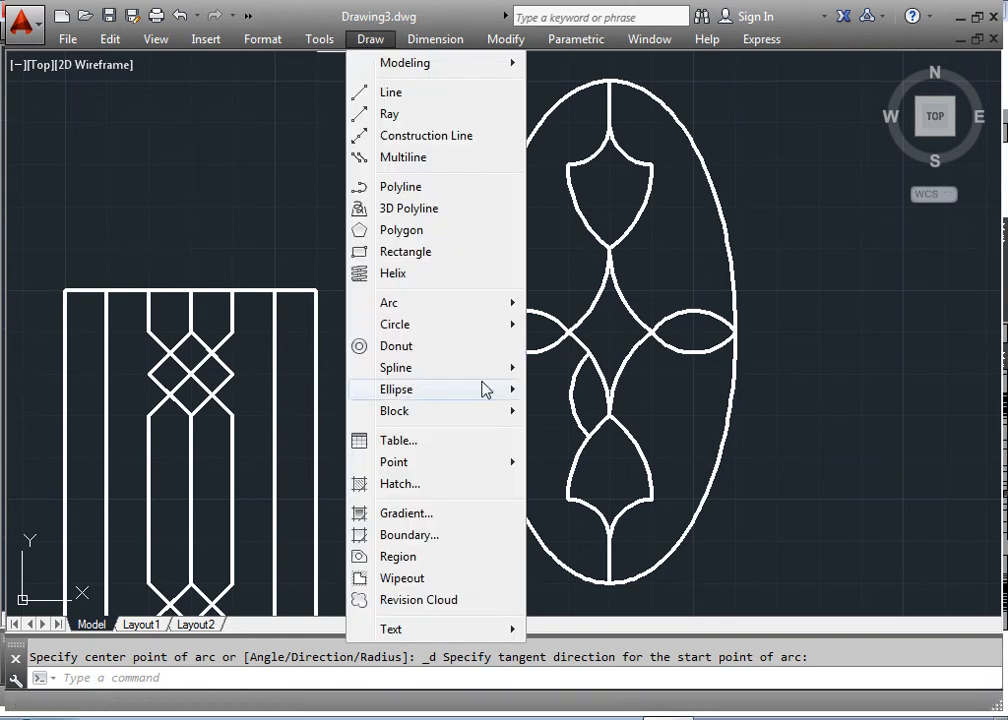
pyautogui.moveTo(450, 302)
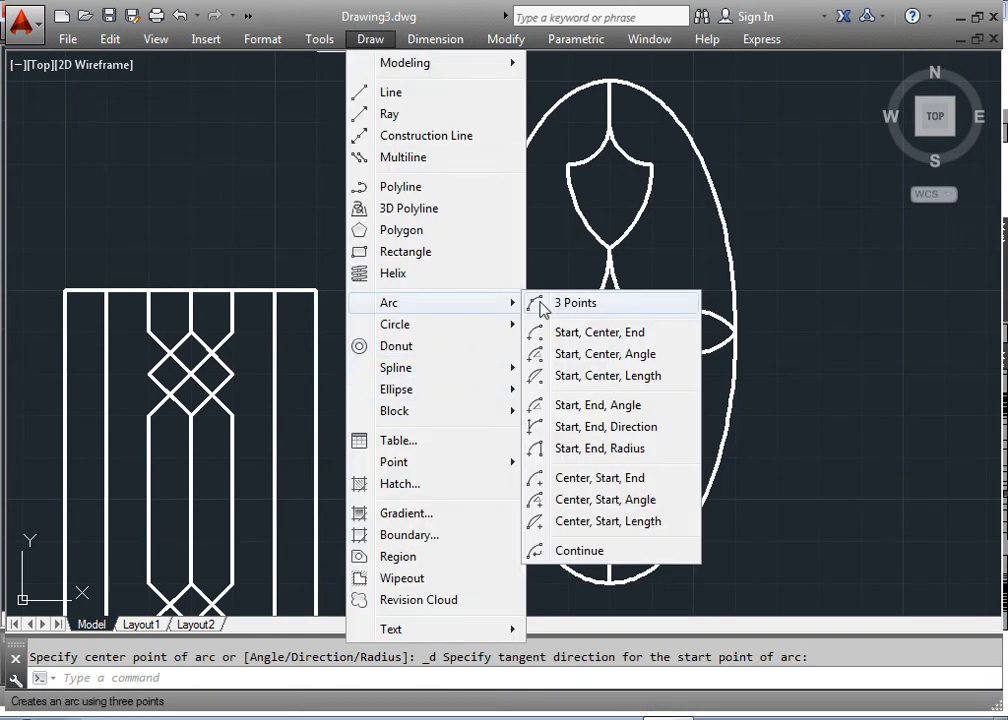
pyautogui.click(614, 425)
pyautogui.click(525, 342)
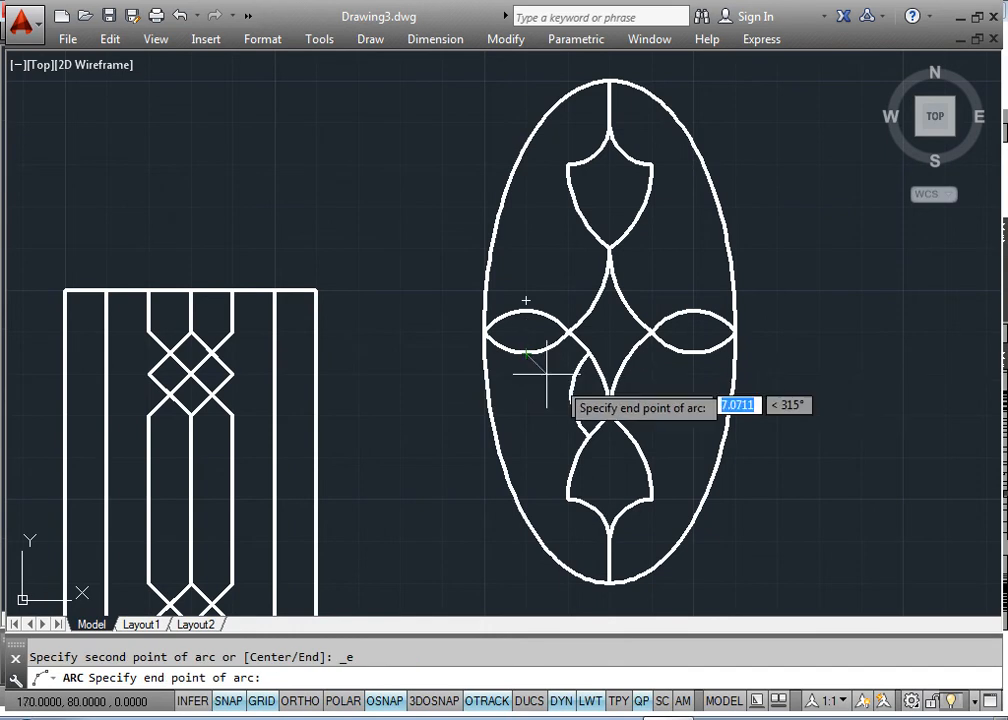
pyautogui.click(571, 400)
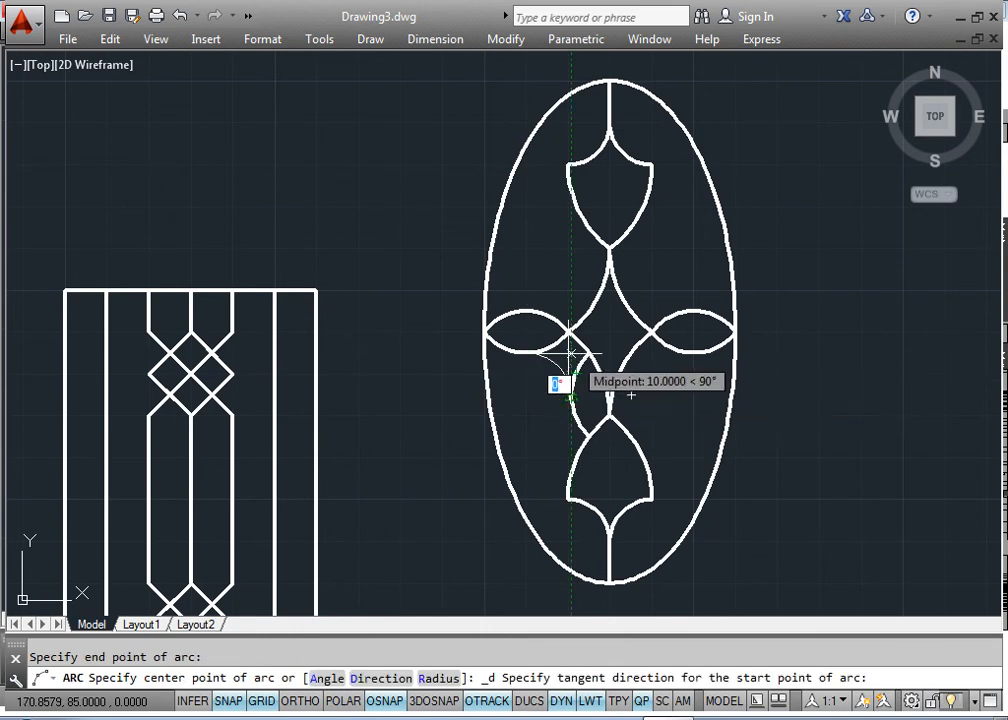
pyautogui.click(574, 360)
# Step: Mirror the two new lower-left arcs across the ellipse's vertical centerline, keeping the source objects
pyautogui.click(588, 386)
pyautogui.click(540, 404)
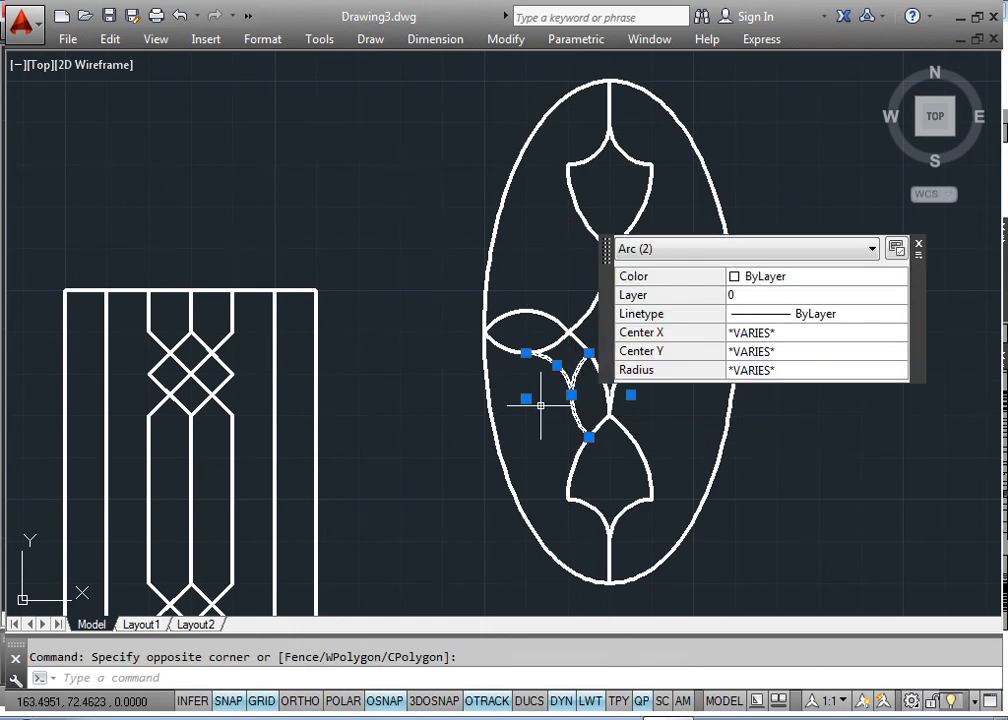
pyautogui.write('mi')
pyautogui.press('Return')
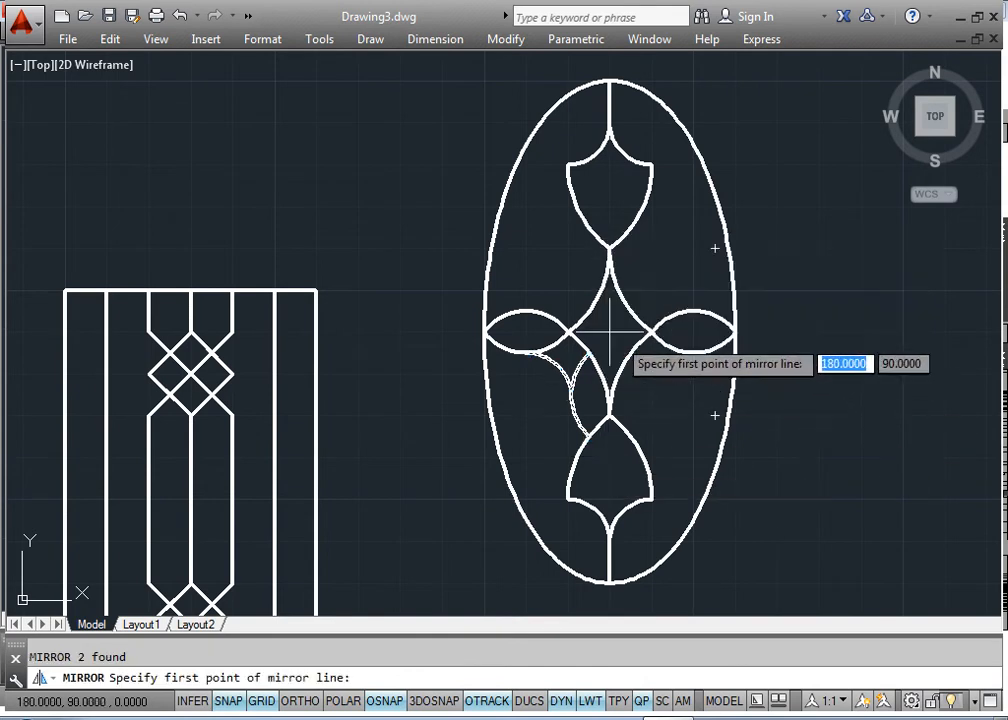
pyautogui.click(609, 345)
pyautogui.click(606, 353)
pyautogui.press('Return')
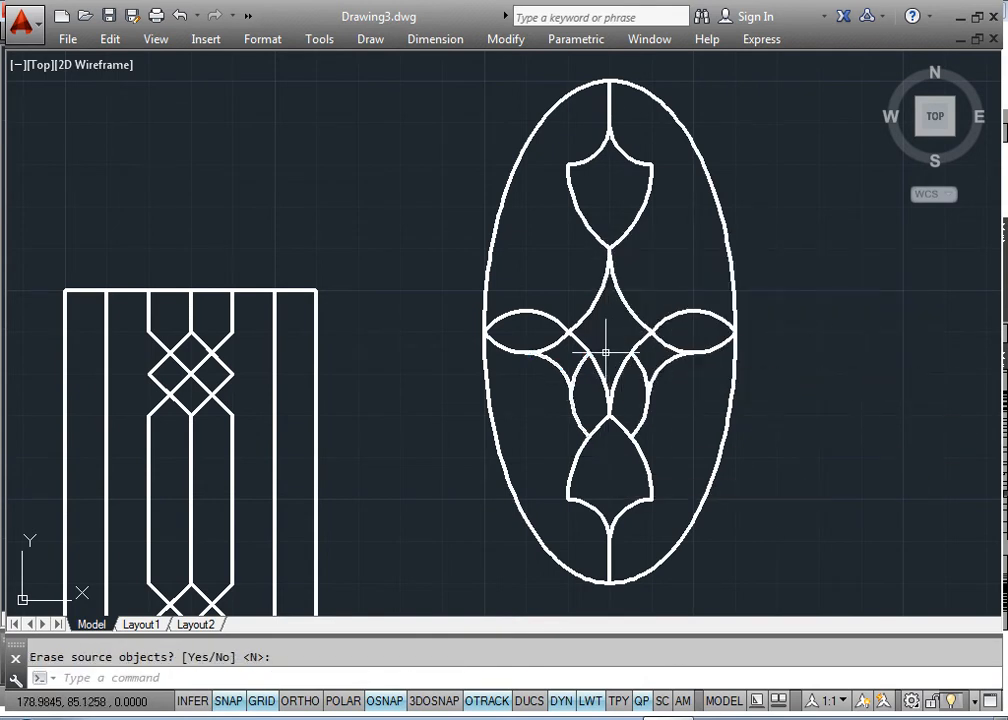
# Step: Mirror the four small lower arcs across the ellipse's horizontal centerline, keeping the source objects
pyautogui.click(662, 397)
pyautogui.click(580, 395)
pyautogui.click(600, 400)
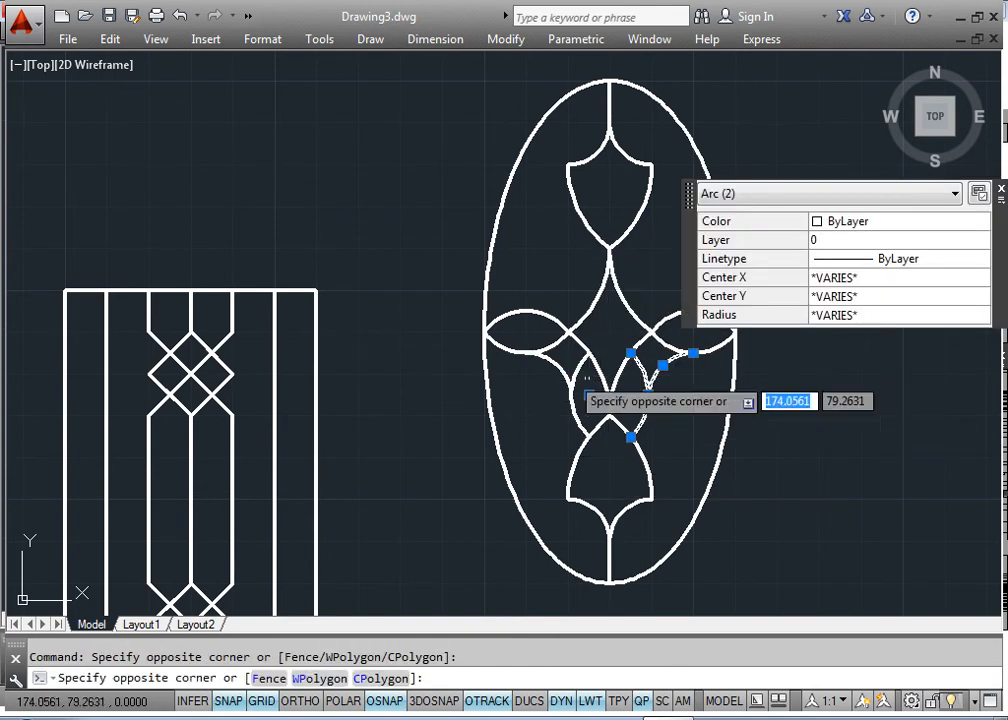
pyautogui.click(549, 368)
pyautogui.write('mi')
pyautogui.press('Return')
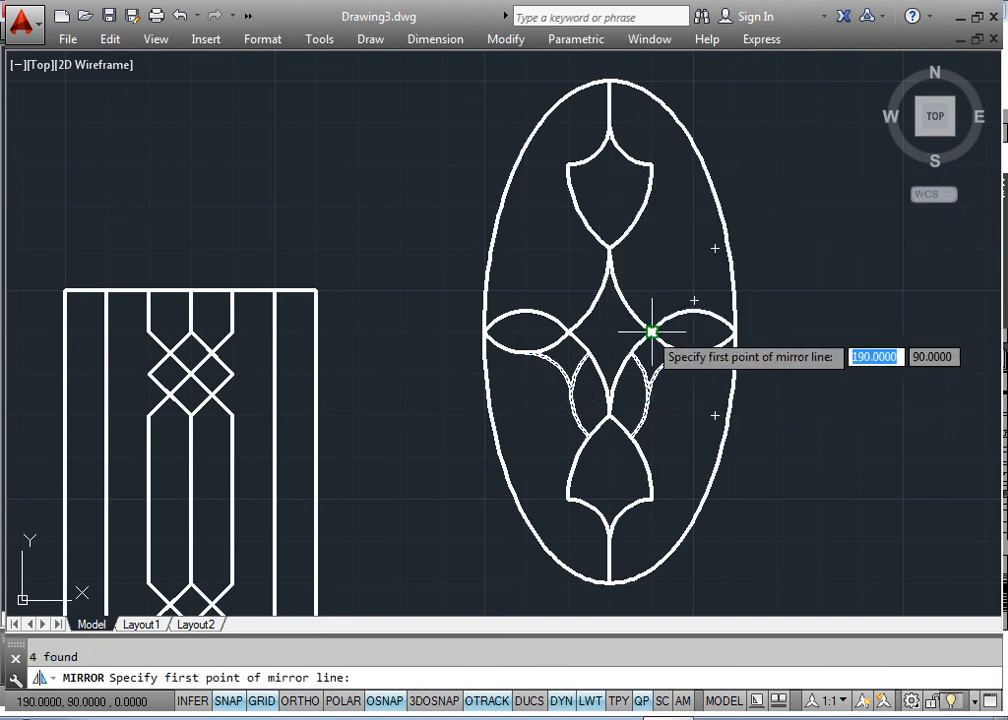
pyautogui.click(608, 333)
pyautogui.click(694, 328)
pyautogui.press('Return')
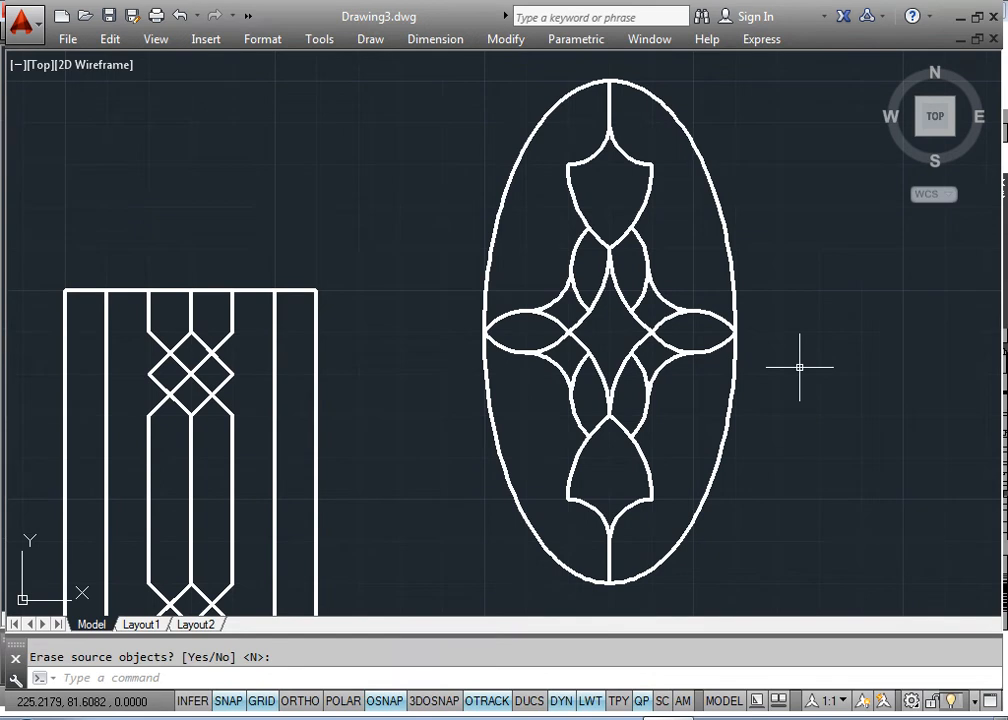
pyautogui.moveTo(708, 272); pyautogui.dragTo(710, 280, button='middle')
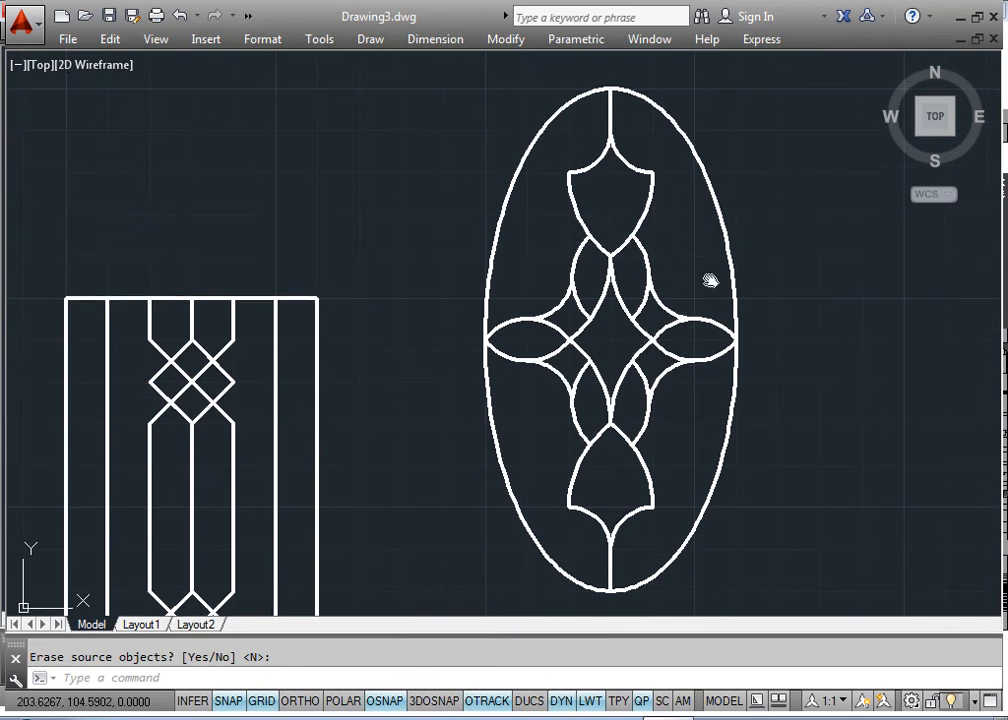
pyautogui.moveTo(516, 452)
pyautogui.mouseDown(button='middle')
pyautogui.moveTo(547, 412)
pyautogui.moveTo(548, 392)
pyautogui.mouseUp(button='middle')
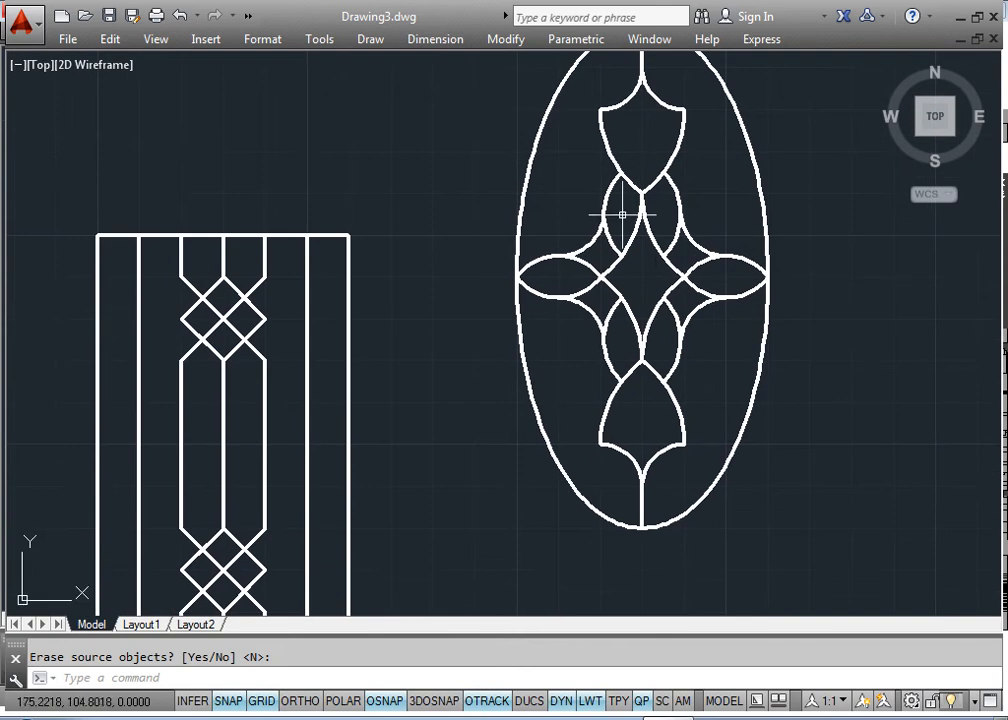
pyautogui.moveTo(621, 252); pyautogui.dragTo(610, 305, button='middle')
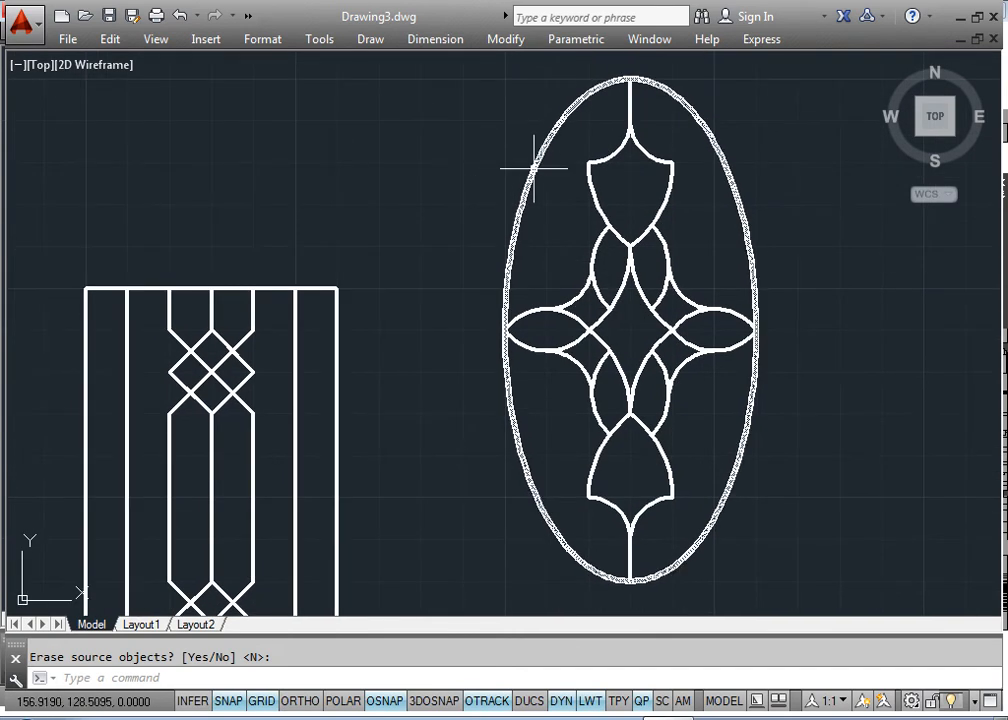
pyautogui.moveTo(434, 340)
pyautogui.mouseDown(button='middle')
pyautogui.moveTo(463, 275)
pyautogui.moveTo(445, 248)
pyautogui.mouseUp(button='middle')
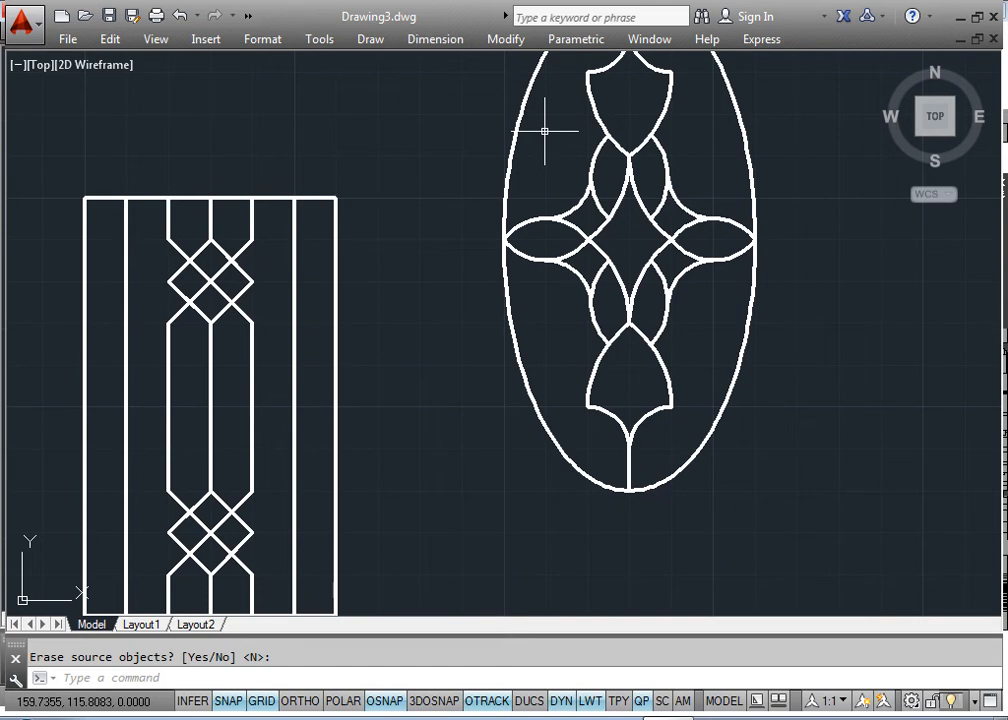
pyautogui.moveTo(637, 180); pyautogui.dragTo(625, 228, button='middle')
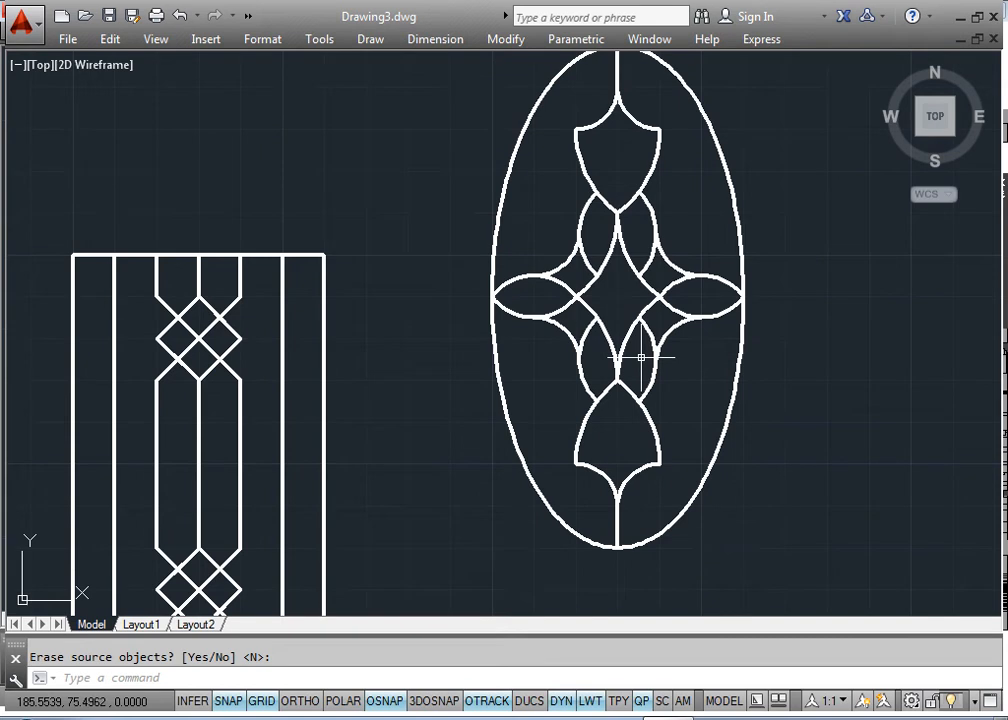
pyautogui.moveTo(501, 427)
pyautogui.mouseDown(button='middle')
pyautogui.moveTo(515, 389)
pyautogui.moveTo(603, 288)
pyautogui.moveTo(560, 299)
pyautogui.mouseUp(button='middle')
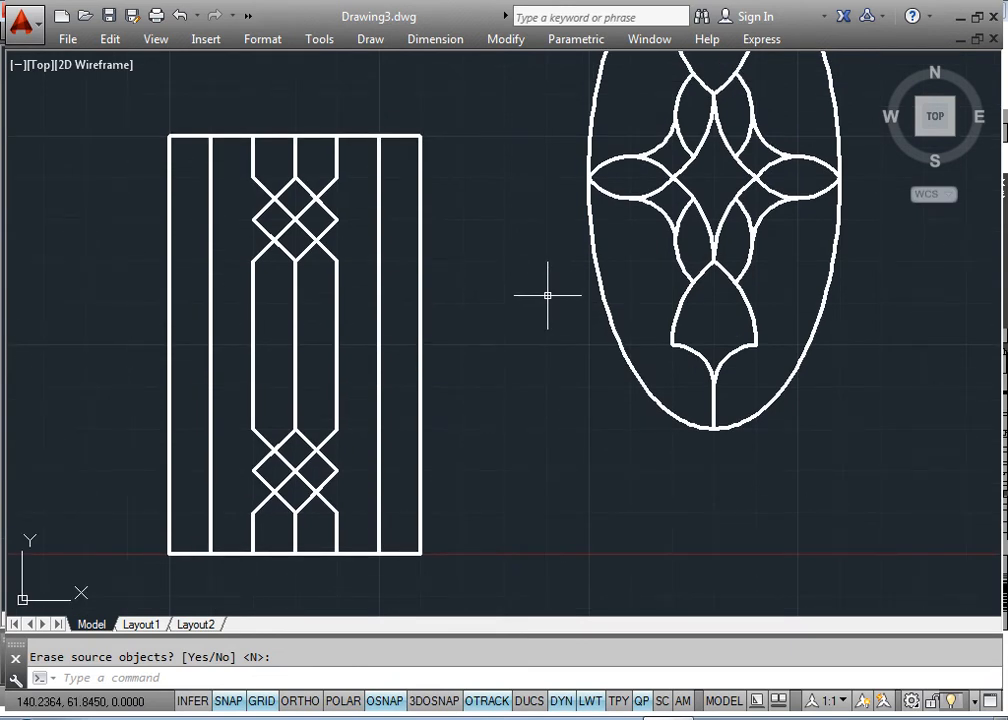
# Step: Save the drawing to the Desktop as grill12 in AutoCAD 2013 Drawing format and turn off Clean Screen
pyautogui.hotkey('ctrl', 's')
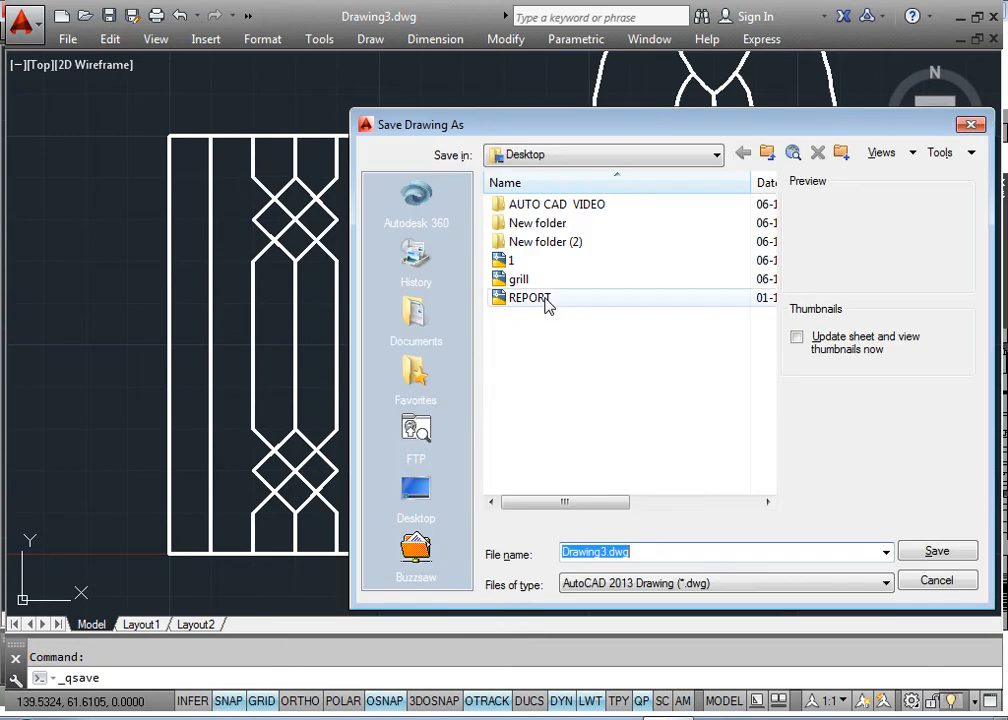
pyautogui.click(660, 551)
pyautogui.moveTo(660, 551); pyautogui.dragTo(478, 558)
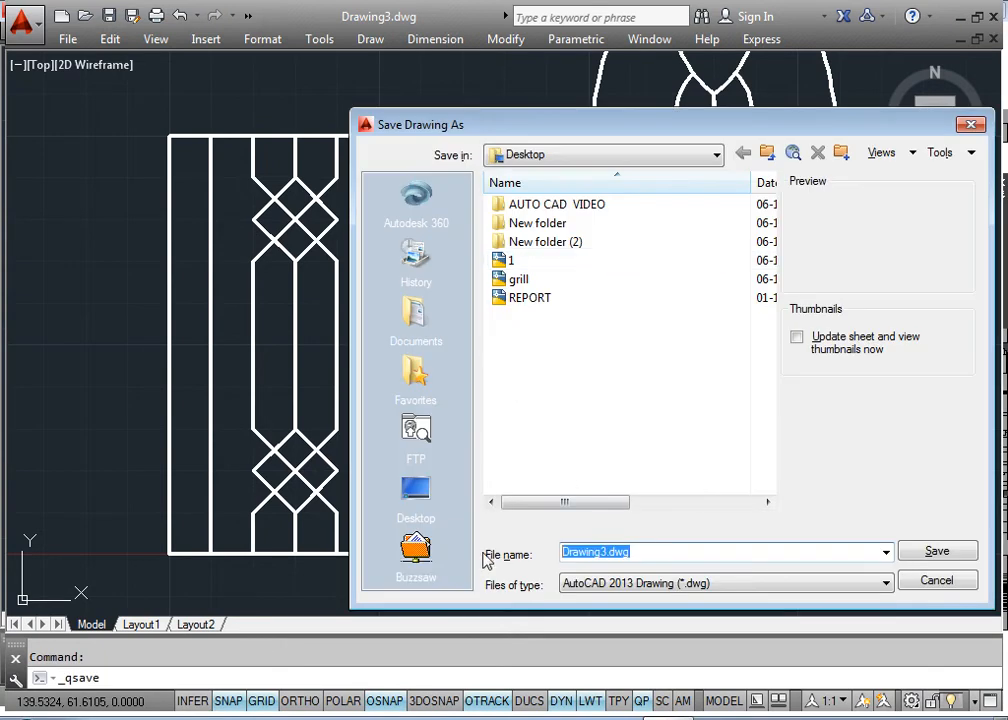
pyautogui.write('gri')
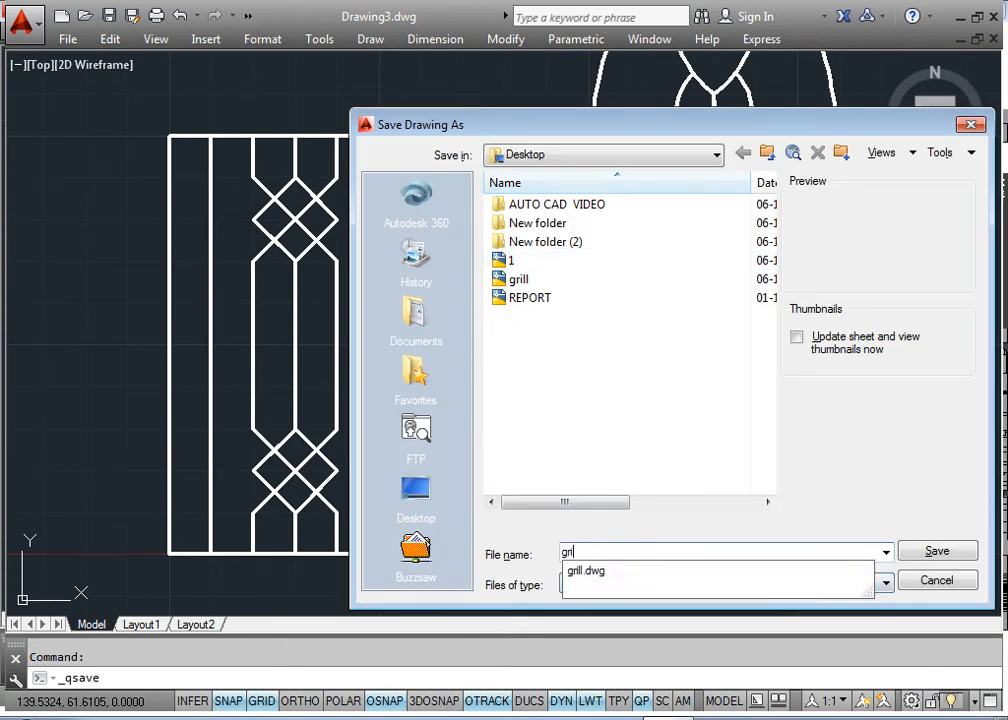
pyautogui.write('ll12')
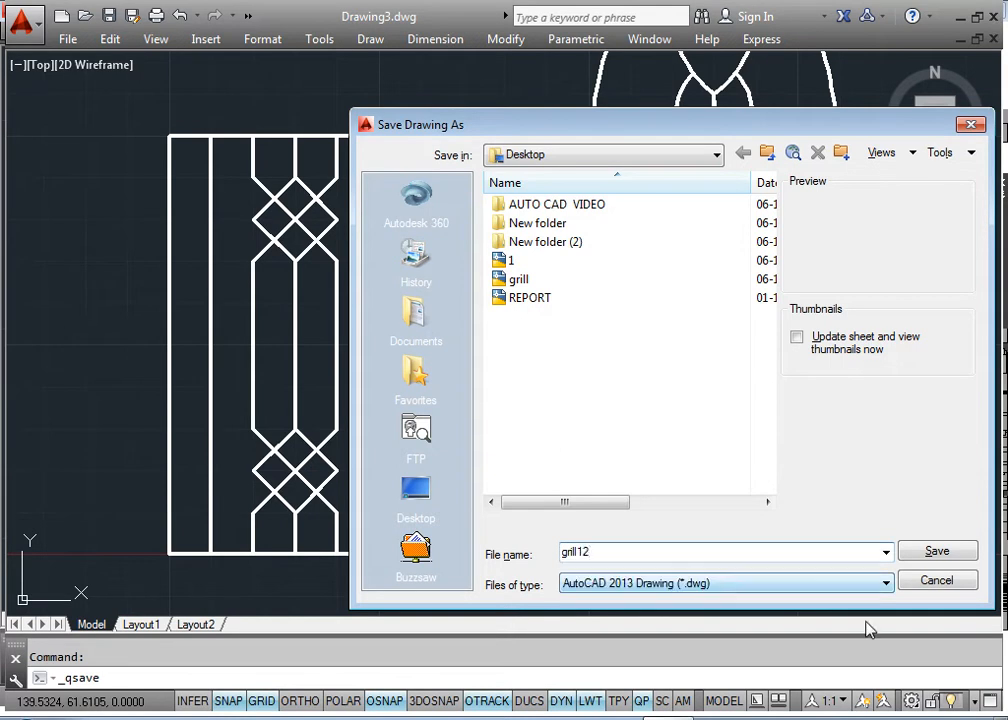
pyautogui.click(943, 553)
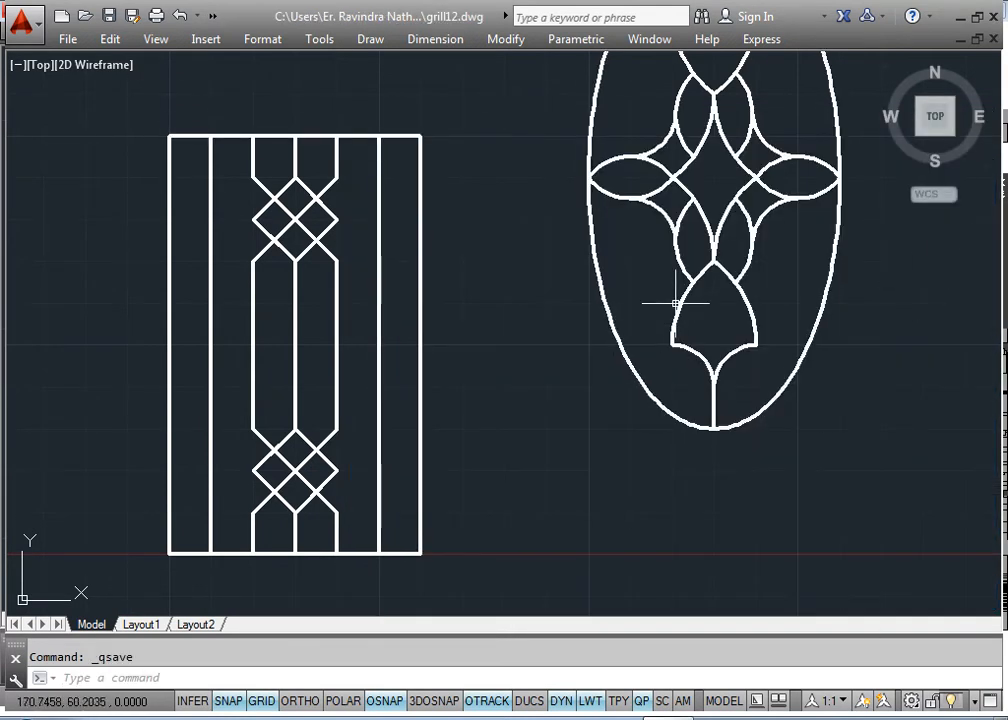
pyautogui.hotkey('ctrl', '0')
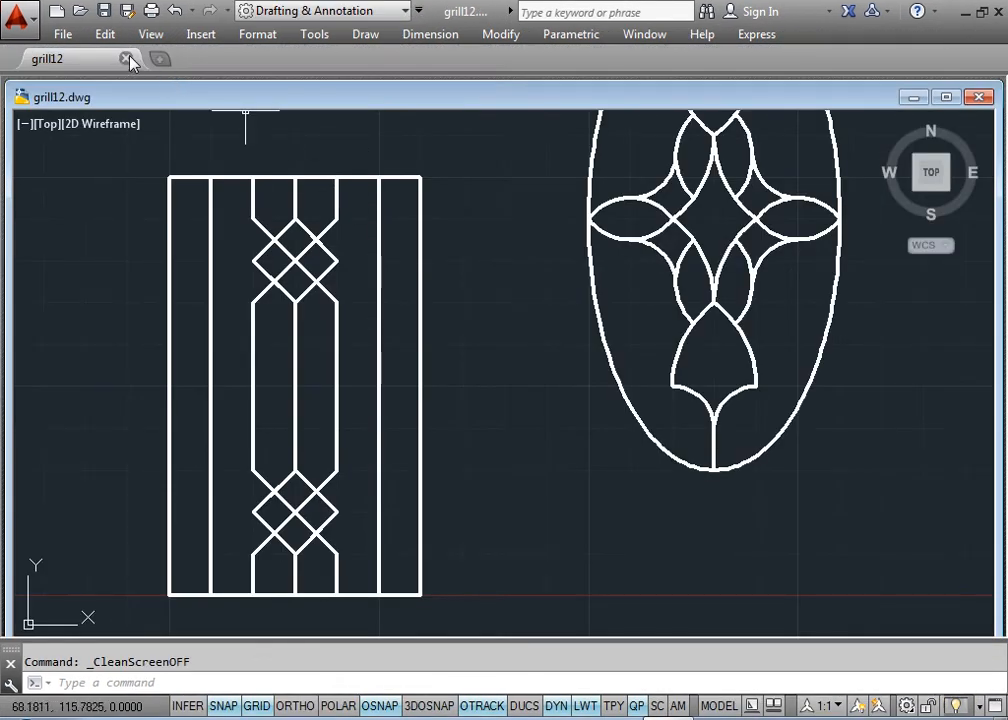
# Step: Close the grill12 drawing, create a new drawing from the acad template and maximize its drawing window
pyautogui.click(126, 59)
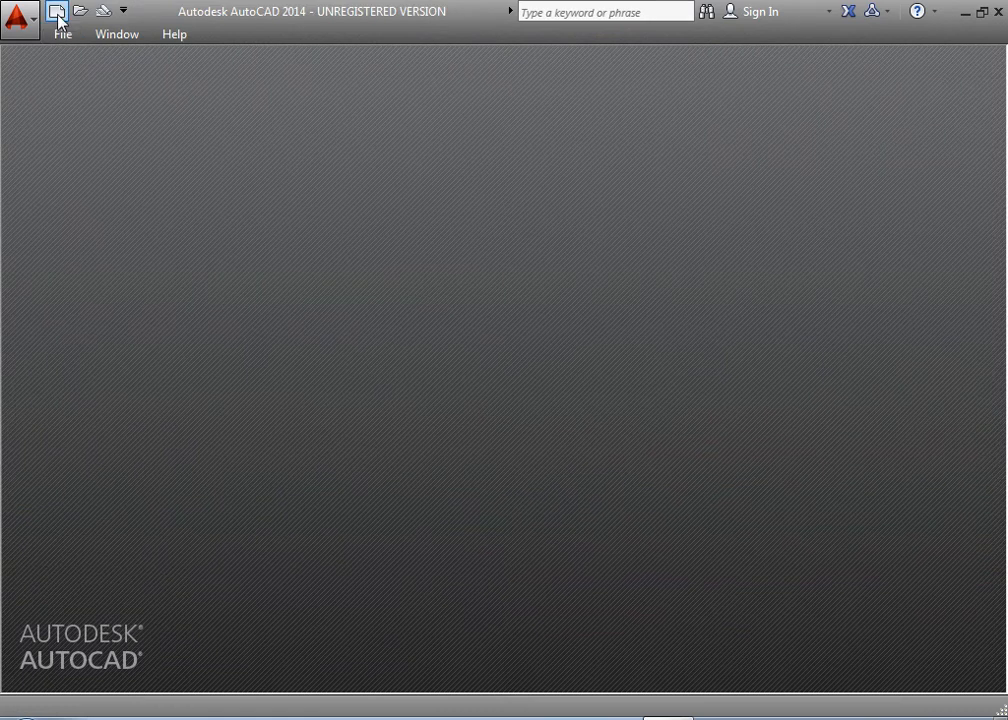
pyautogui.click(56, 12)
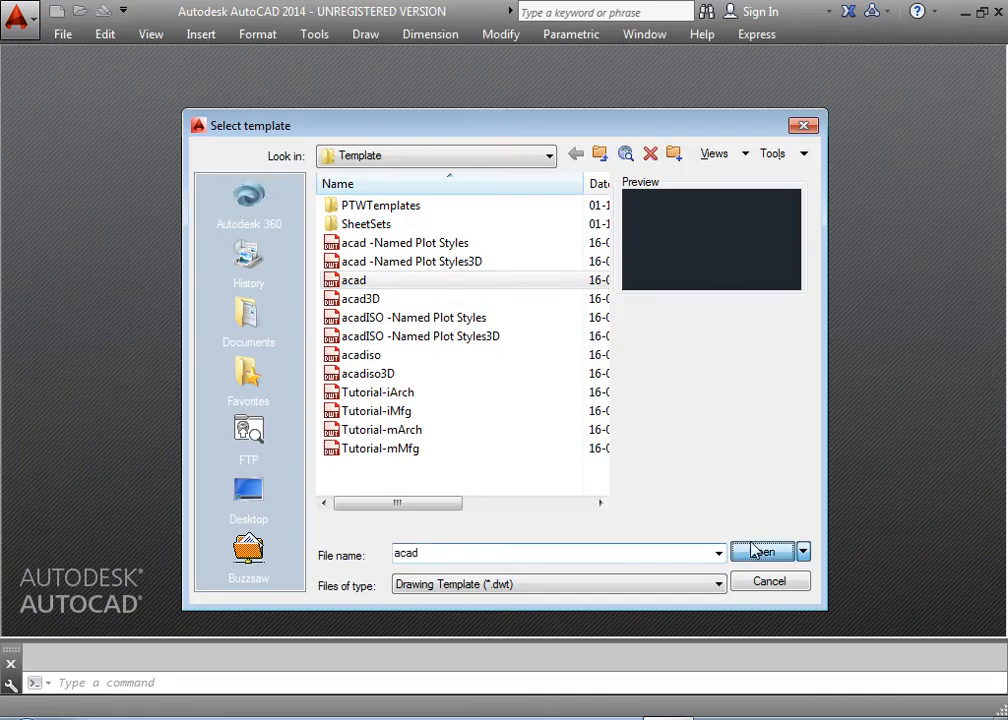
pyautogui.click(761, 552)
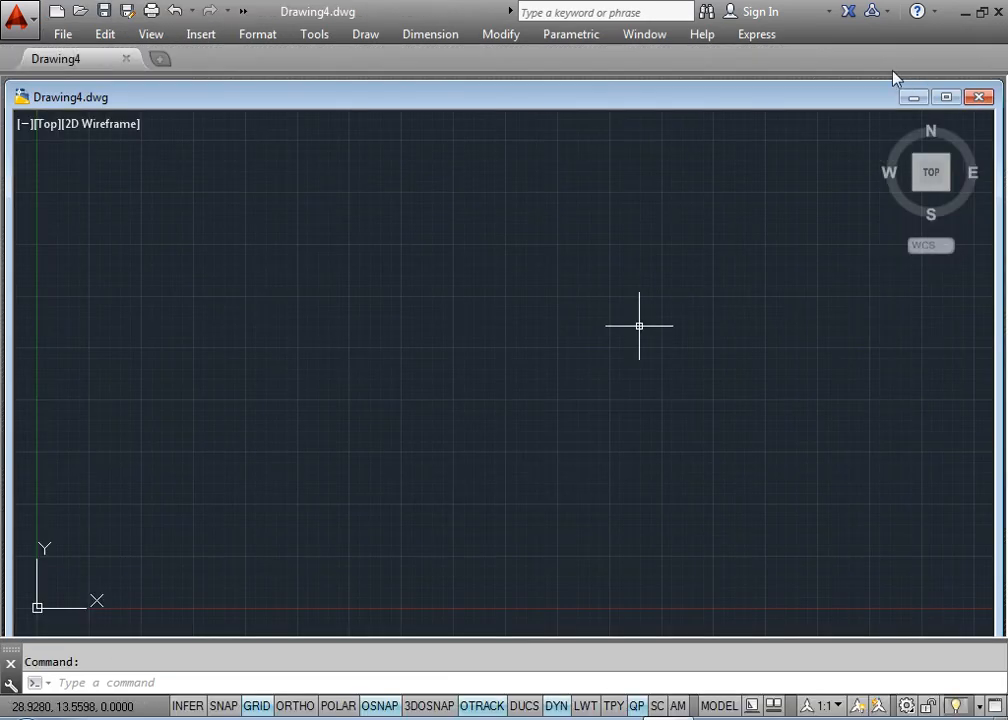
pyautogui.click(583, 471)
pyautogui.click(329, 345)
pyautogui.click(335, 340)
pyautogui.click(514, 360)
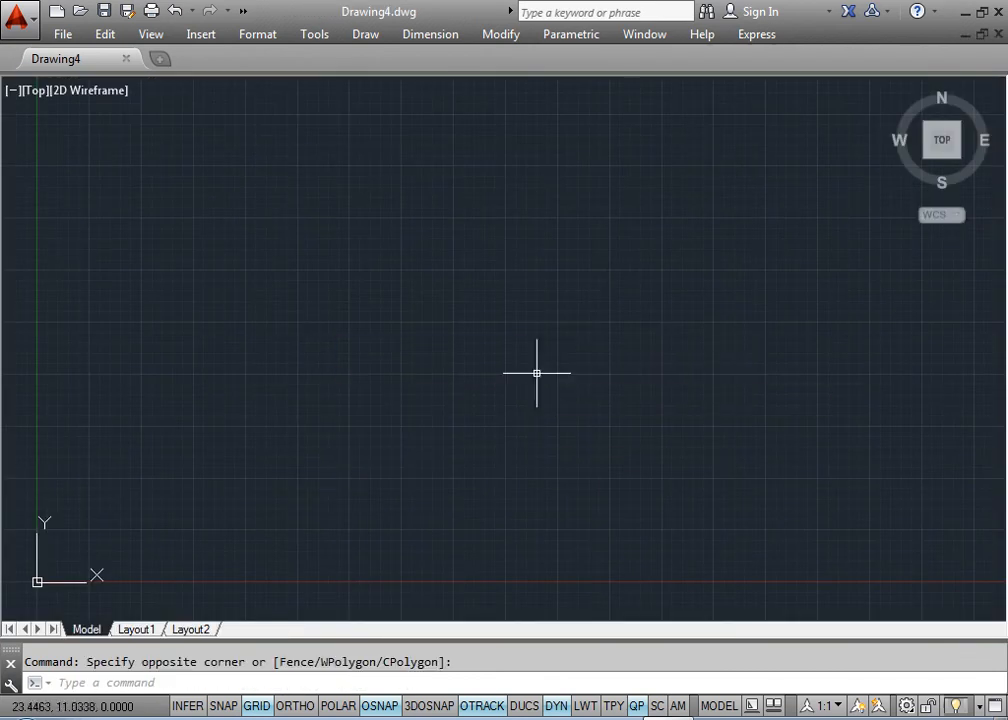
# Step: Turn on the display of the Ribbon palette
pyautogui.click(316, 35)
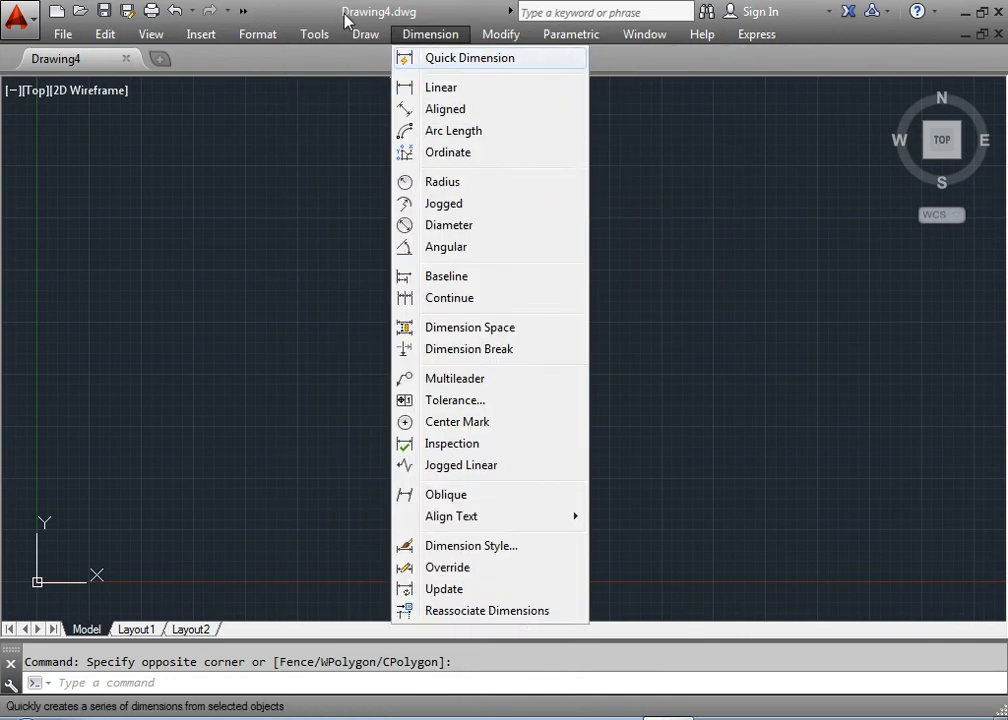
pyautogui.moveTo(295, 37)
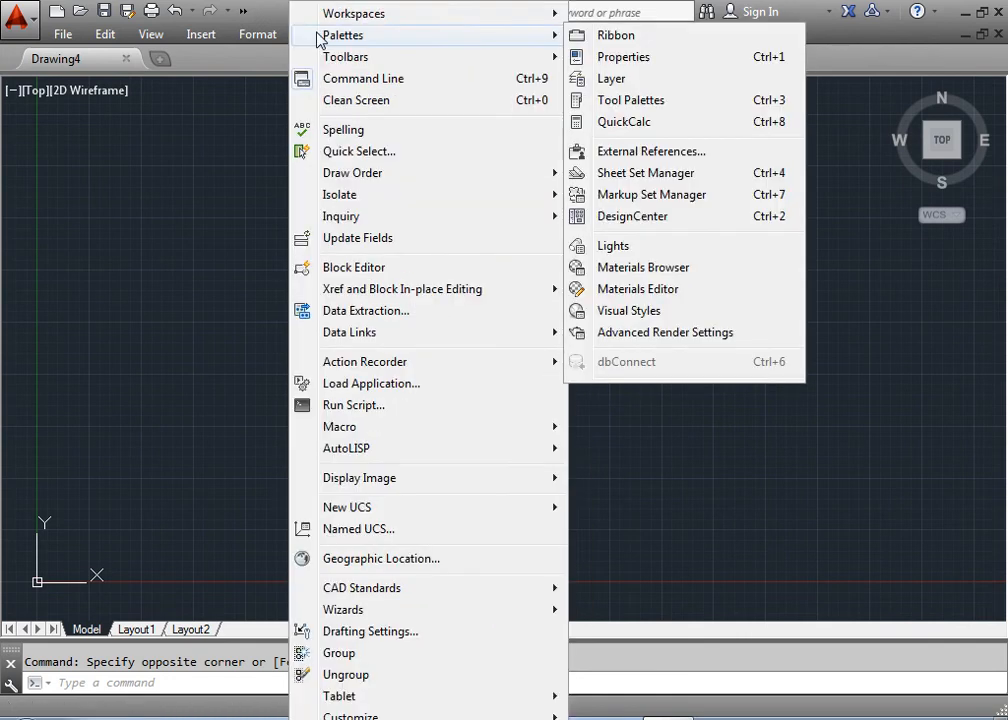
pyautogui.click(612, 36)
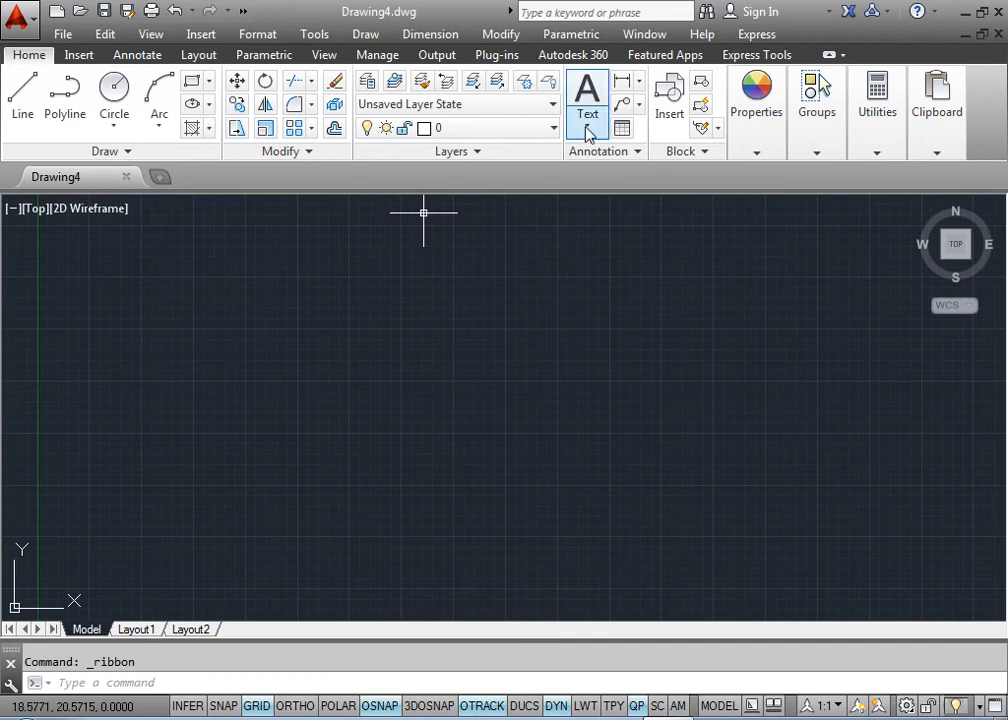
pyautogui.click(608, 347)
pyautogui.click(496, 287)
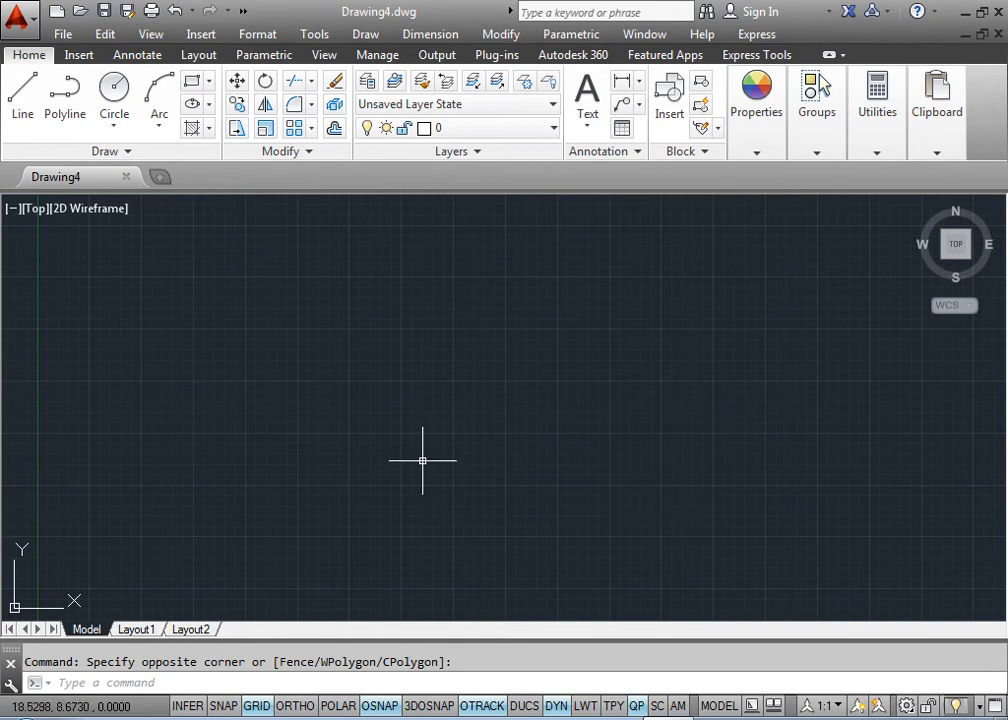
# Step: Examine the Polar Tracking options in the Drafting Settings
pyautogui.write('ds')
pyautogui.press('Return')
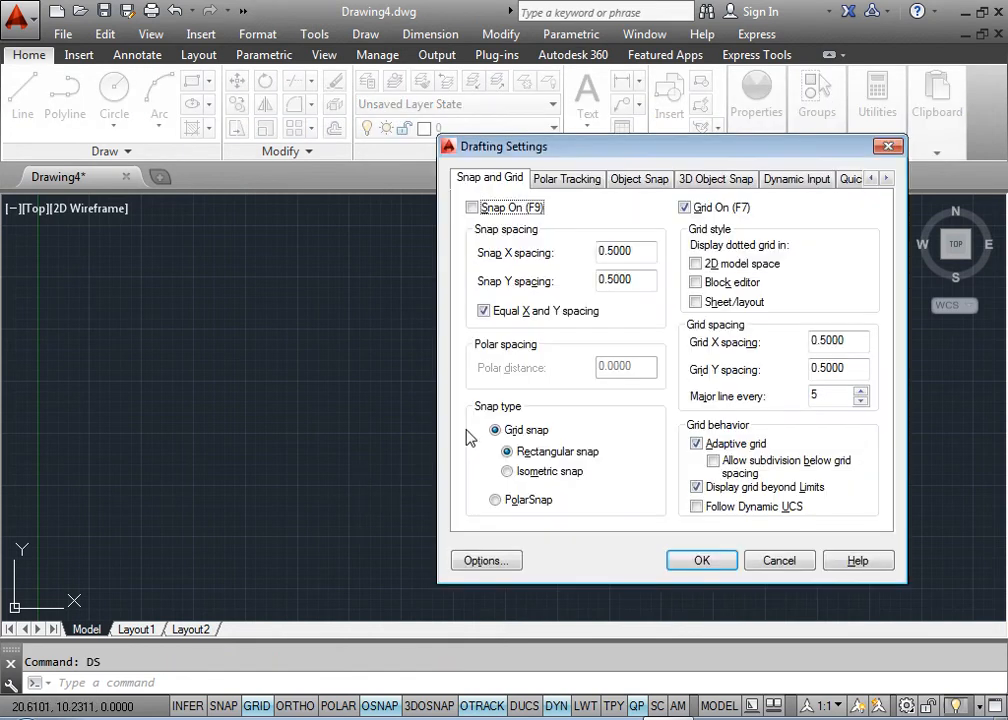
pyautogui.click(566, 183)
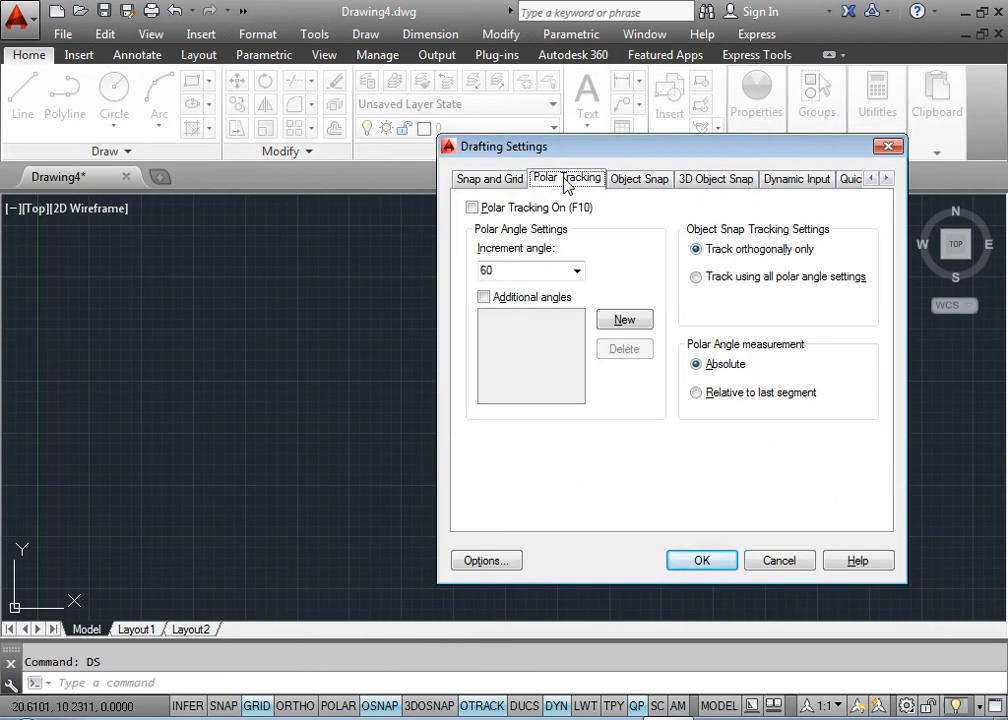
pyautogui.click(886, 146)
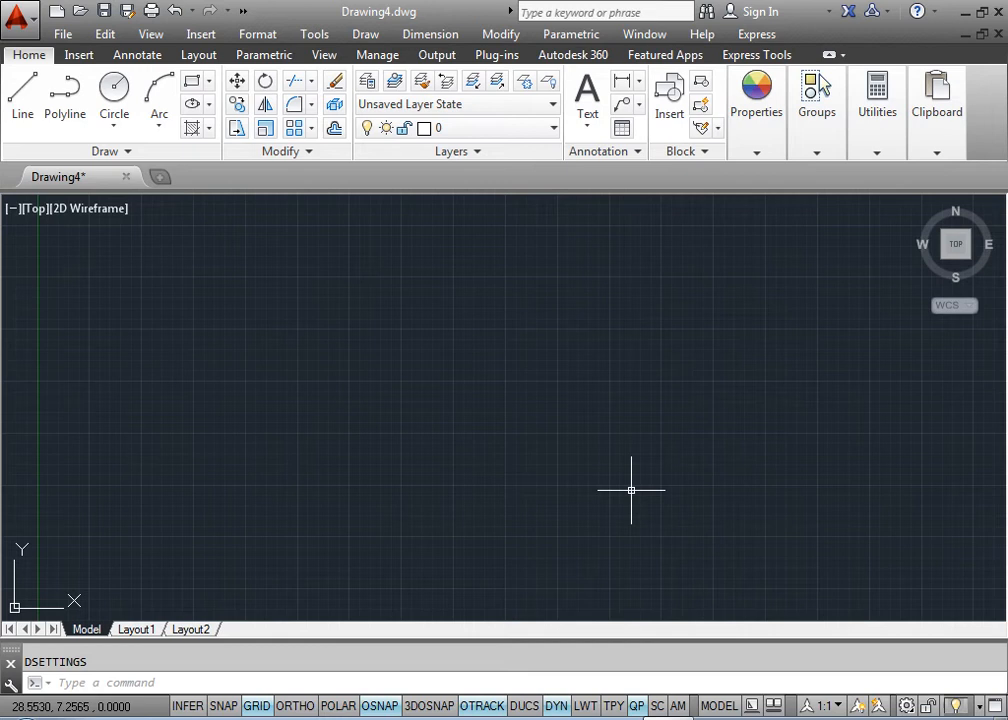
pyautogui.write('ds')
pyautogui.press('Return')
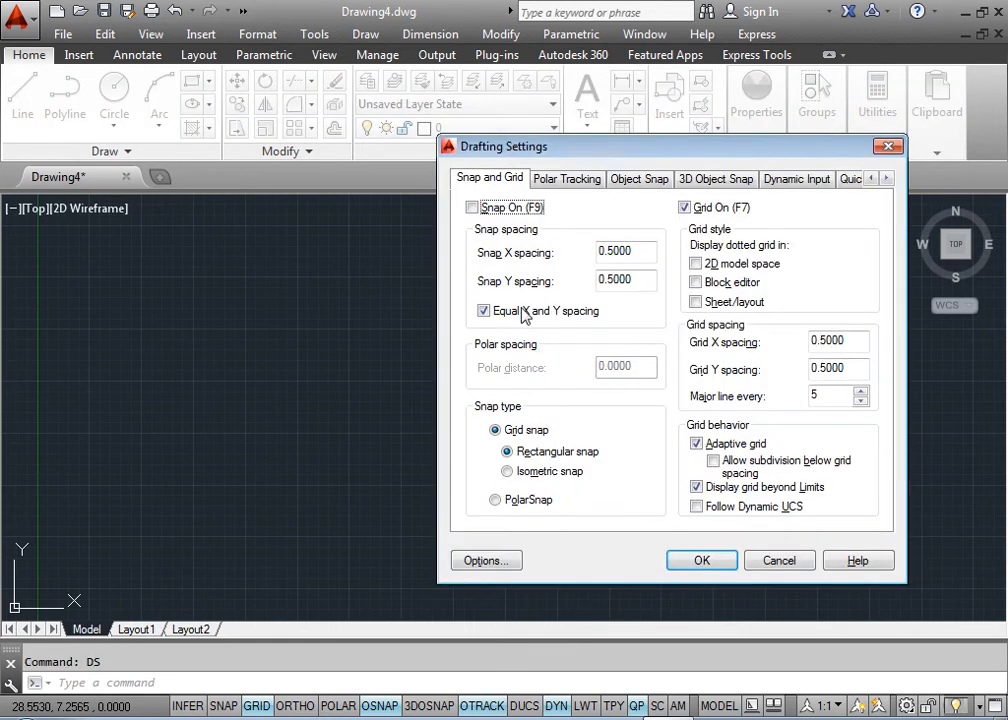
pyautogui.click(570, 186)
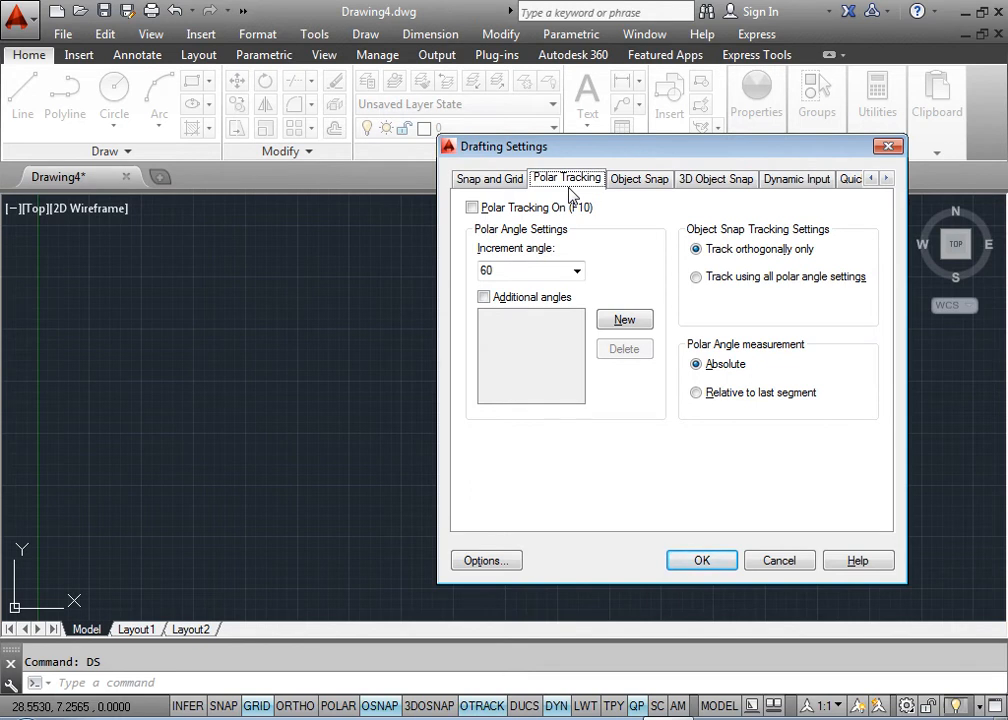
pyautogui.rightClick(750, 719)
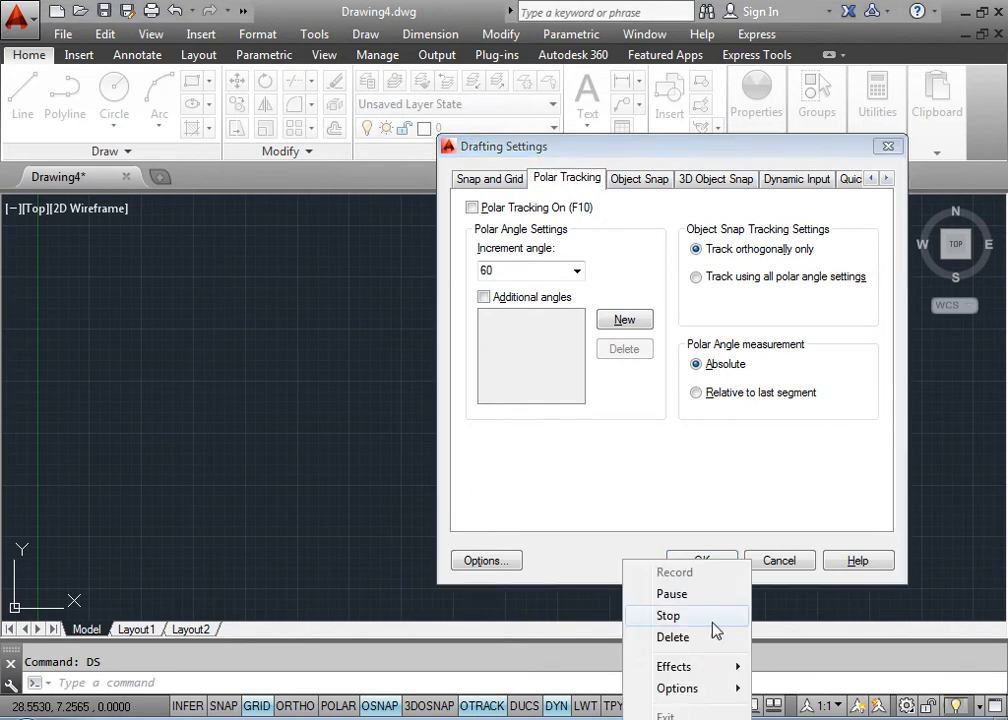
pyautogui.click(697, 596)
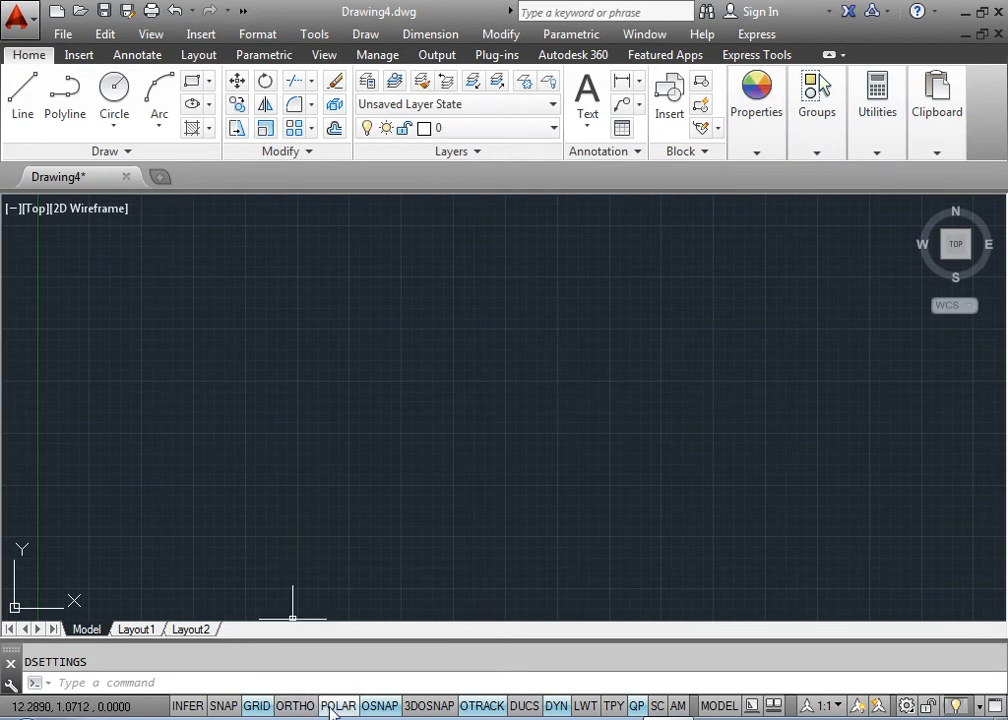
pyautogui.write('l')
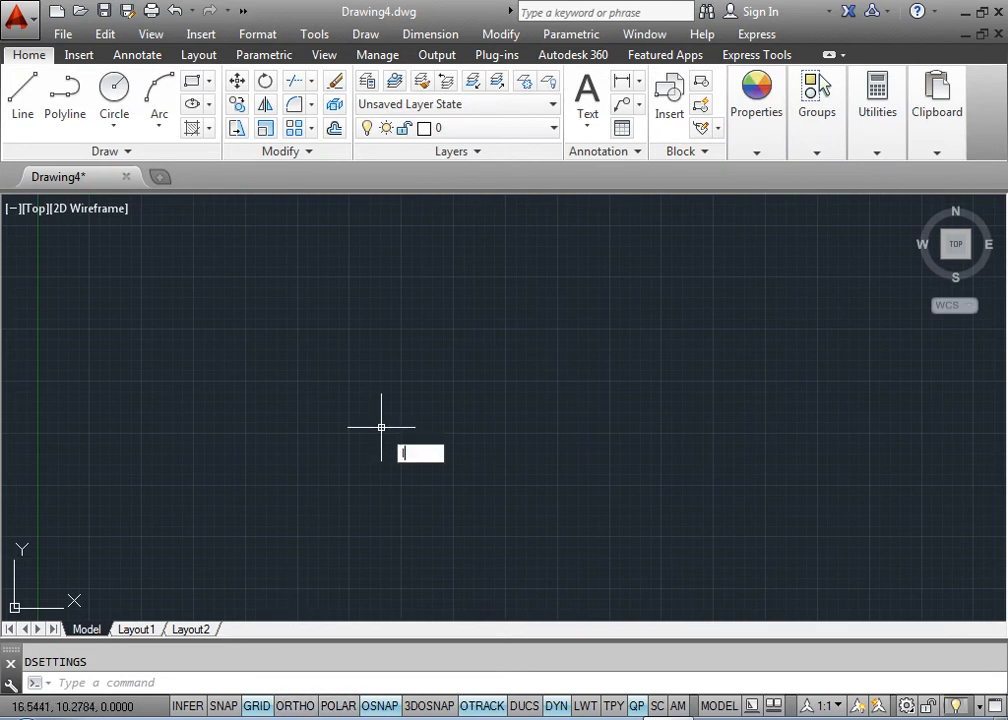
pyautogui.press('Return')
pyautogui.click(285, 492)
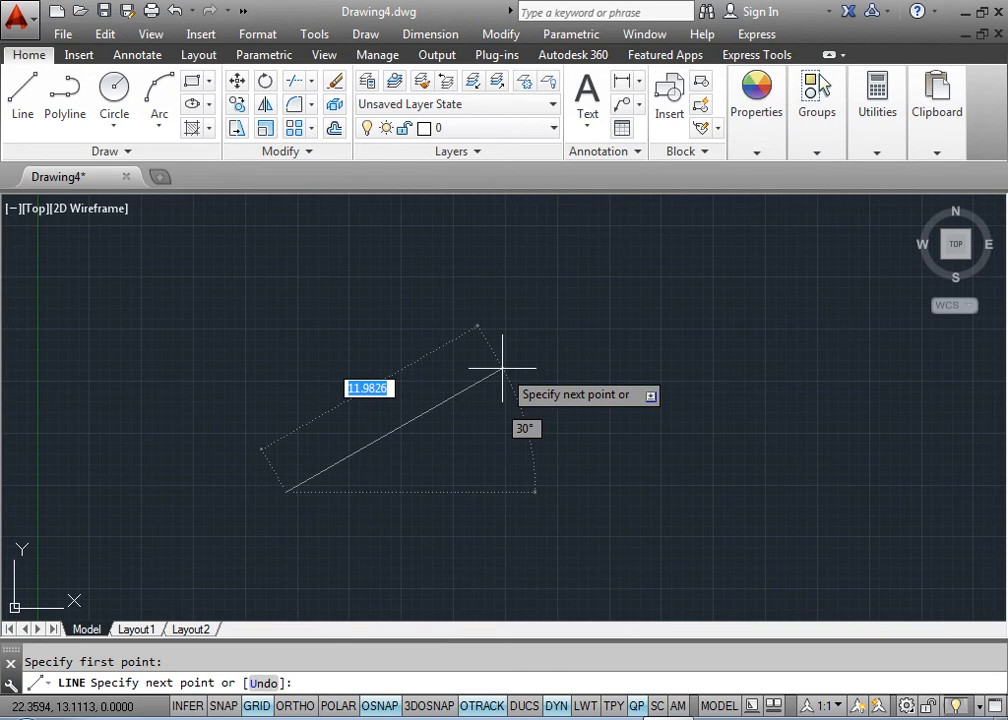
pyautogui.press('Escape')
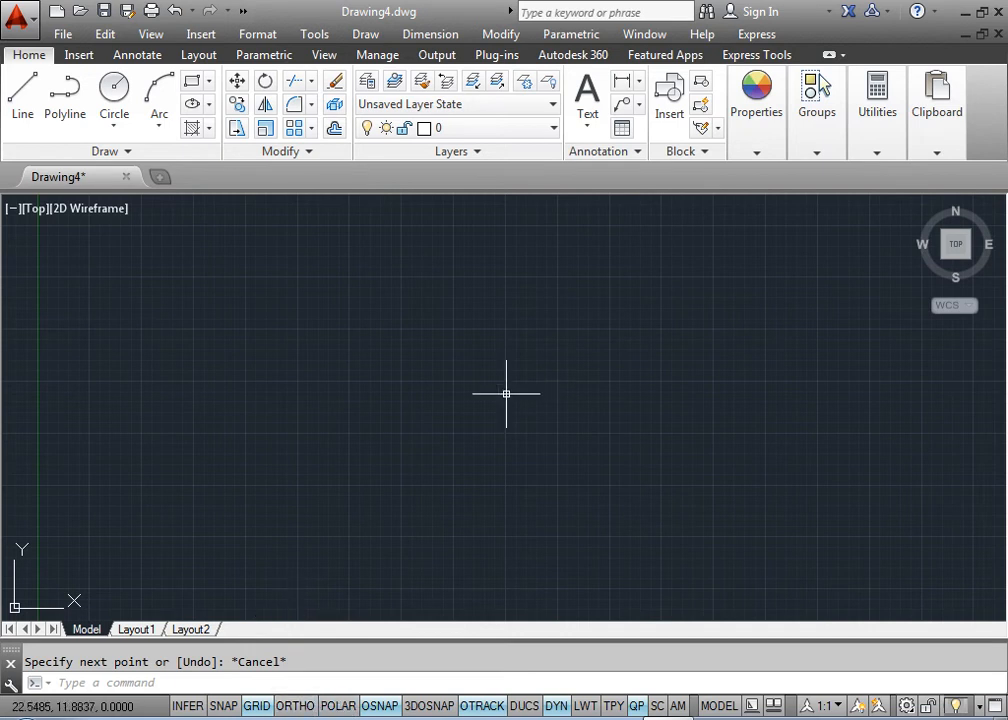
# Step: Turn on polar tracking in the Drafting Settings, keeping the increment angle at 60
pyautogui.write('ds')
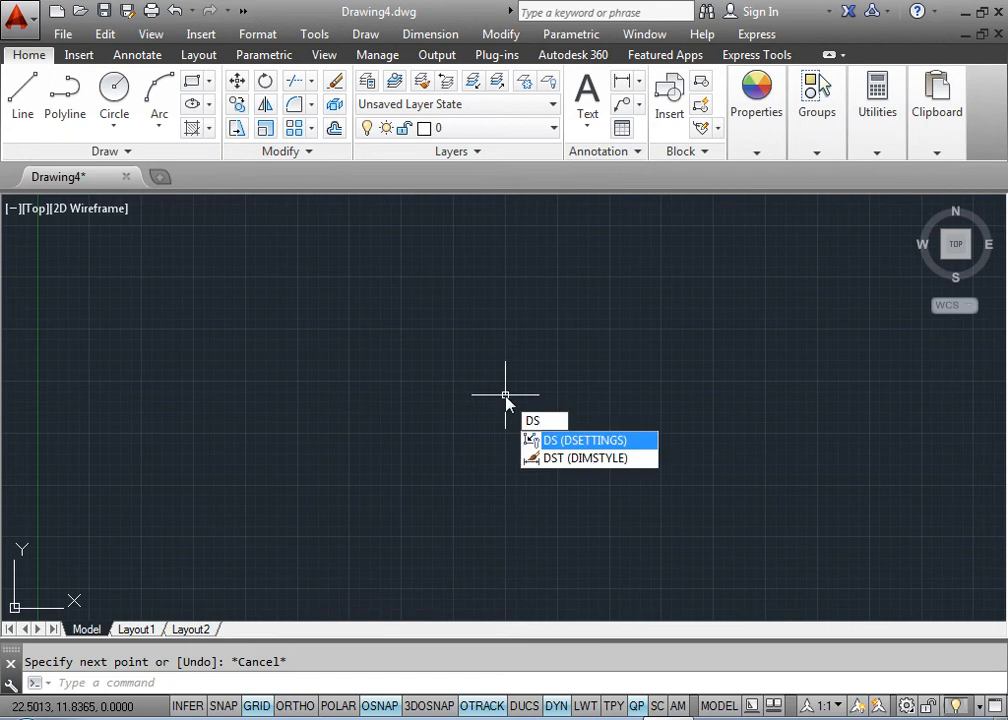
pyautogui.press('Return')
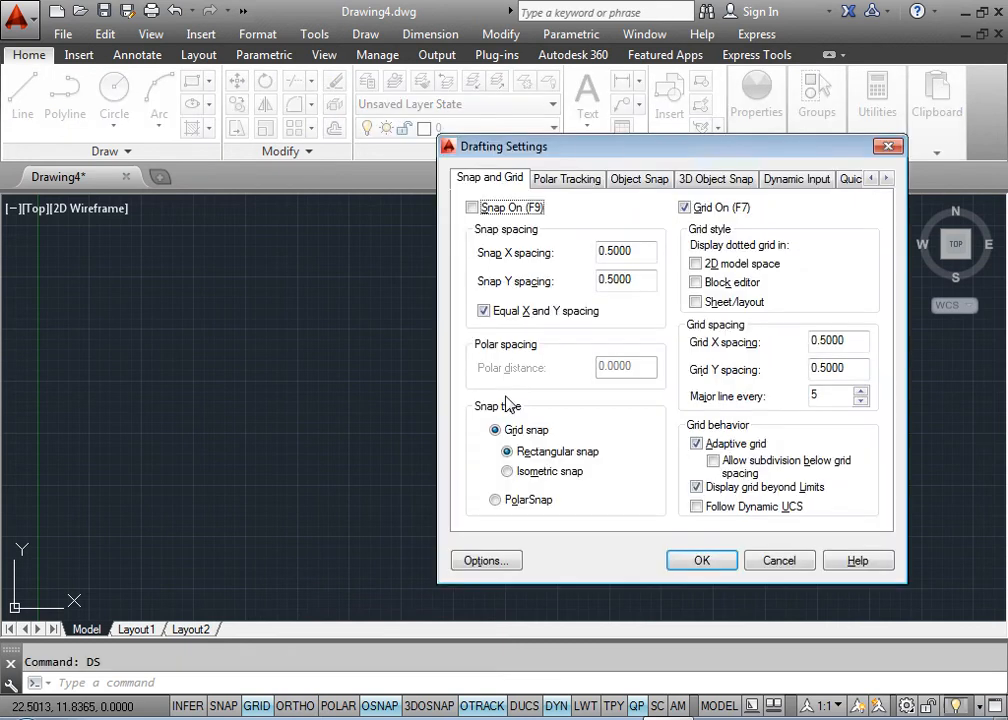
pyautogui.click(566, 179)
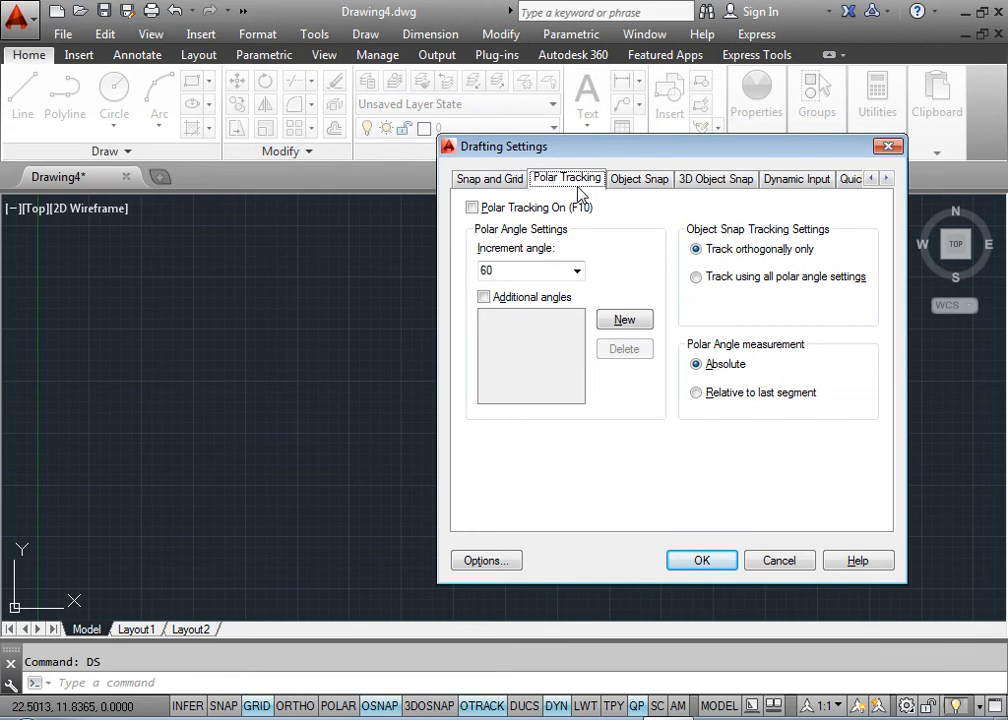
pyautogui.click(510, 210)
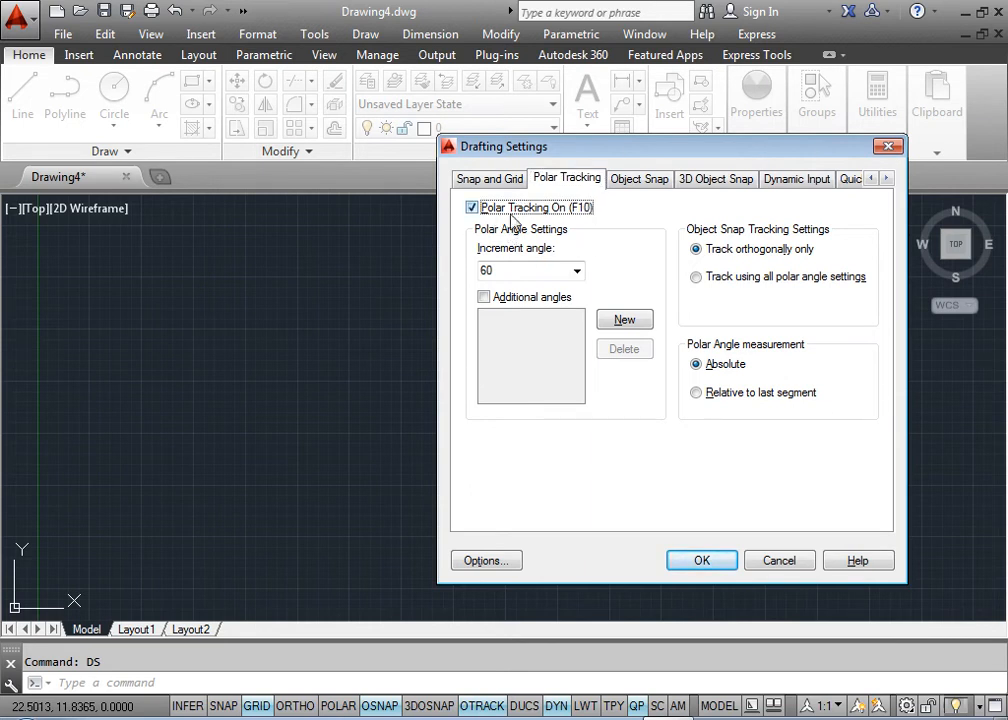
pyautogui.doubleClick(519, 271)
pyautogui.click(519, 271)
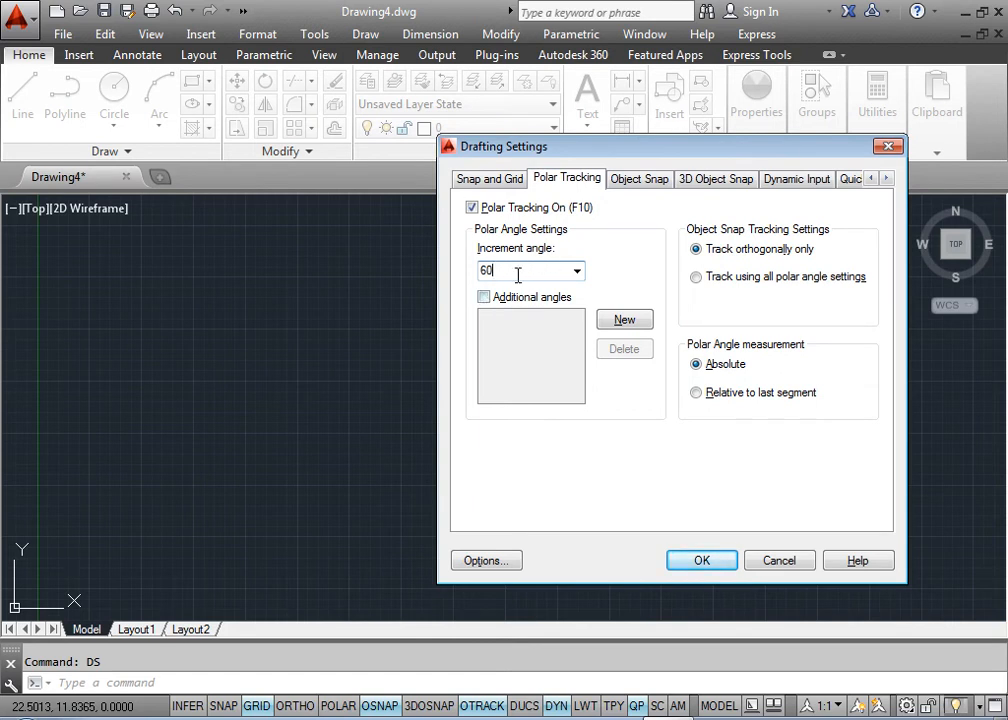
pyautogui.click(718, 558)
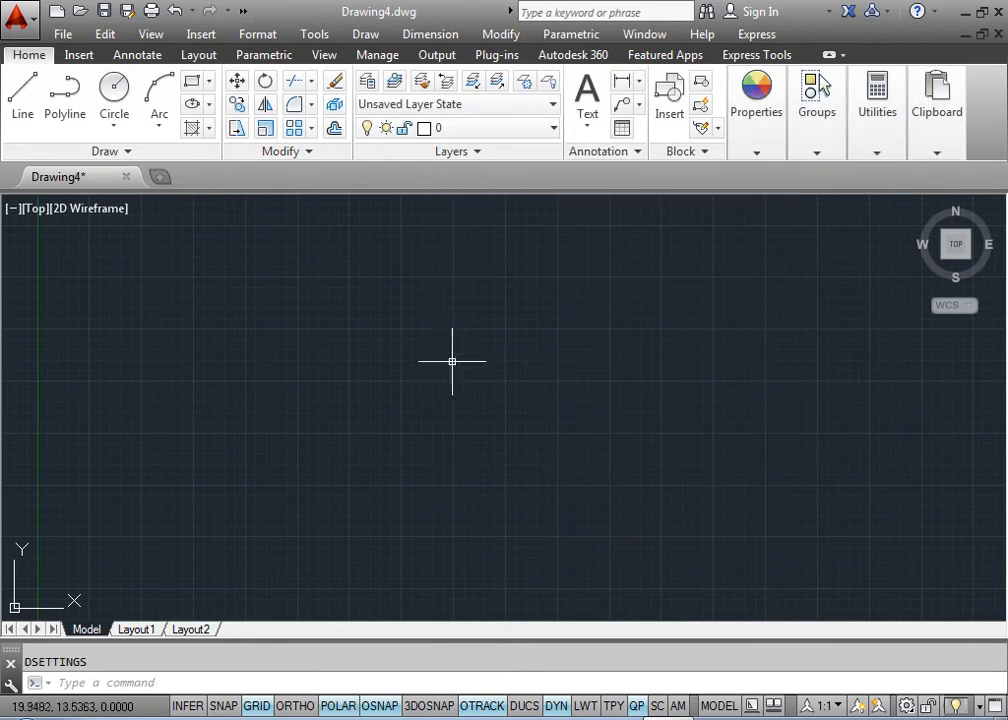
# Step: Draw a horizontal line 30 units long toward 0° using polar tracking
pyautogui.click(775, 486)
pyautogui.click(520, 414)
pyautogui.write('l')
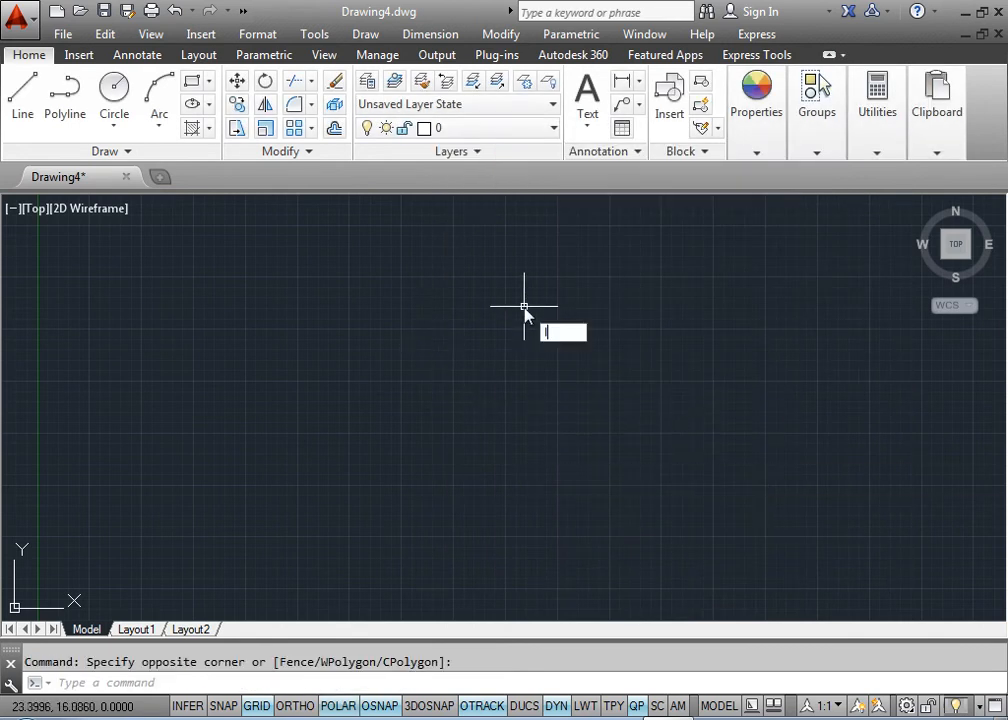
pyautogui.press('Return')
pyautogui.click(266, 372)
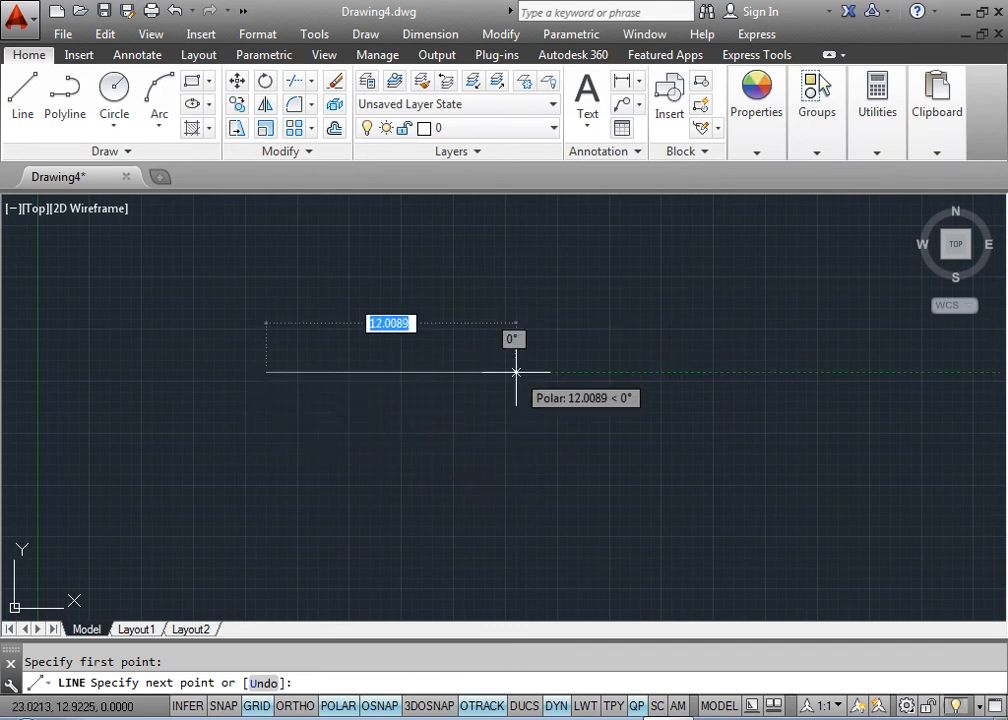
pyautogui.write('0')
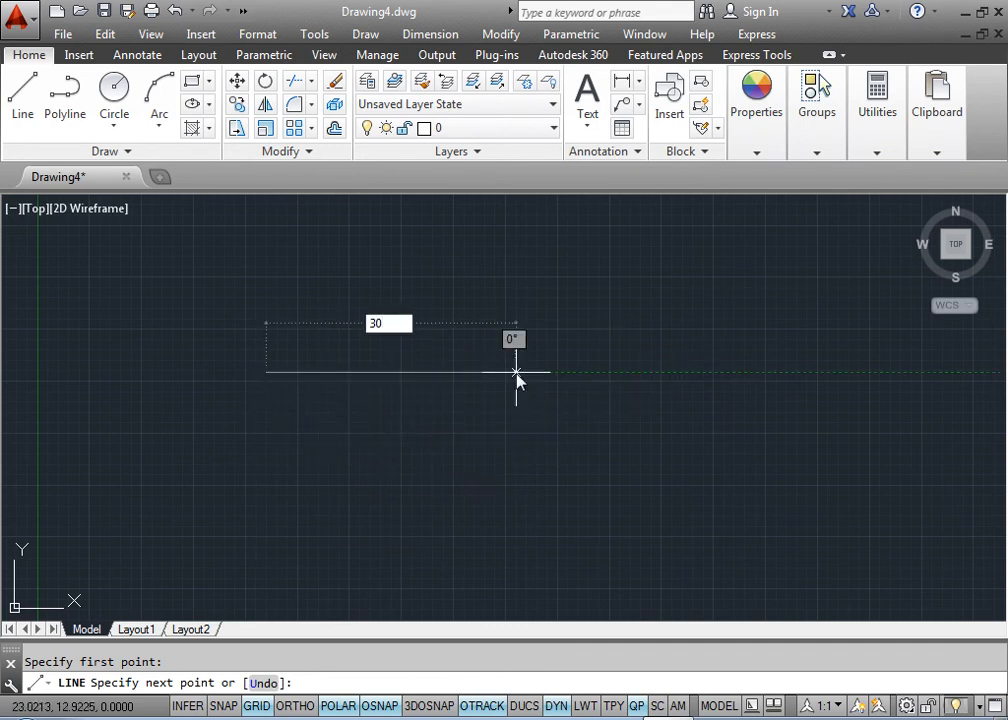
pyautogui.press('Return')
pyautogui.press('Escape')
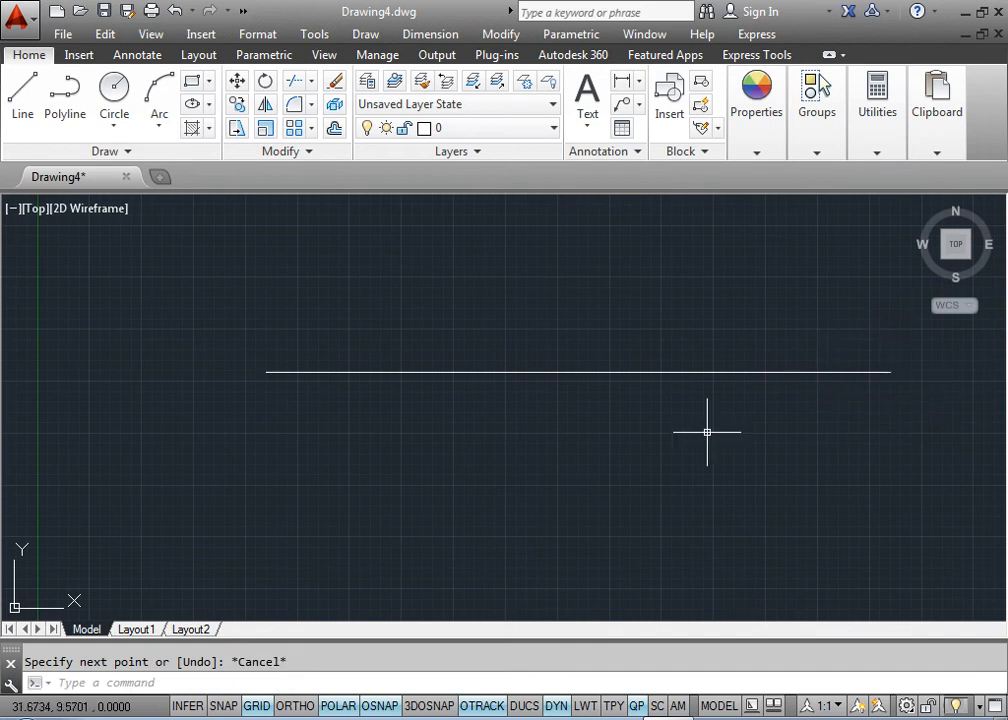
# Step: Regenerate the drawing and zoom out to leave free space beside the horizontal line
pyautogui.write('re')
pyautogui.press('Return')
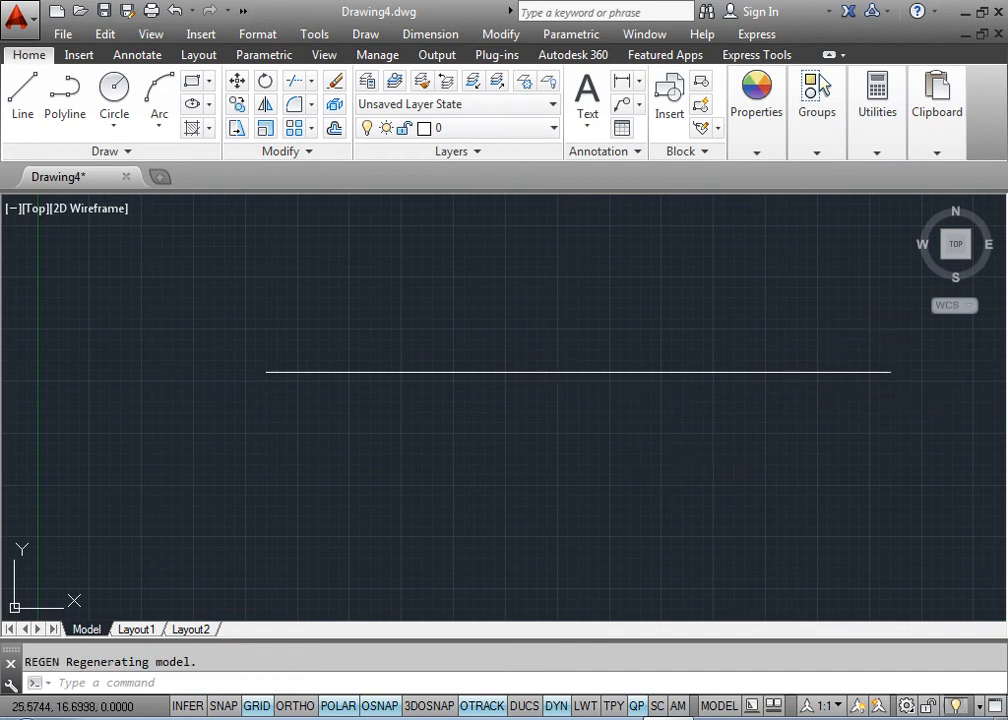
pyautogui.rightClick(569, 293)
pyautogui.click(618, 480)
pyautogui.moveTo(587, 463)
pyautogui.mouseDown()
pyautogui.moveTo(655, 632)
pyautogui.moveTo(637, 484)
pyautogui.moveTo(605, 490)
pyautogui.mouseUp()
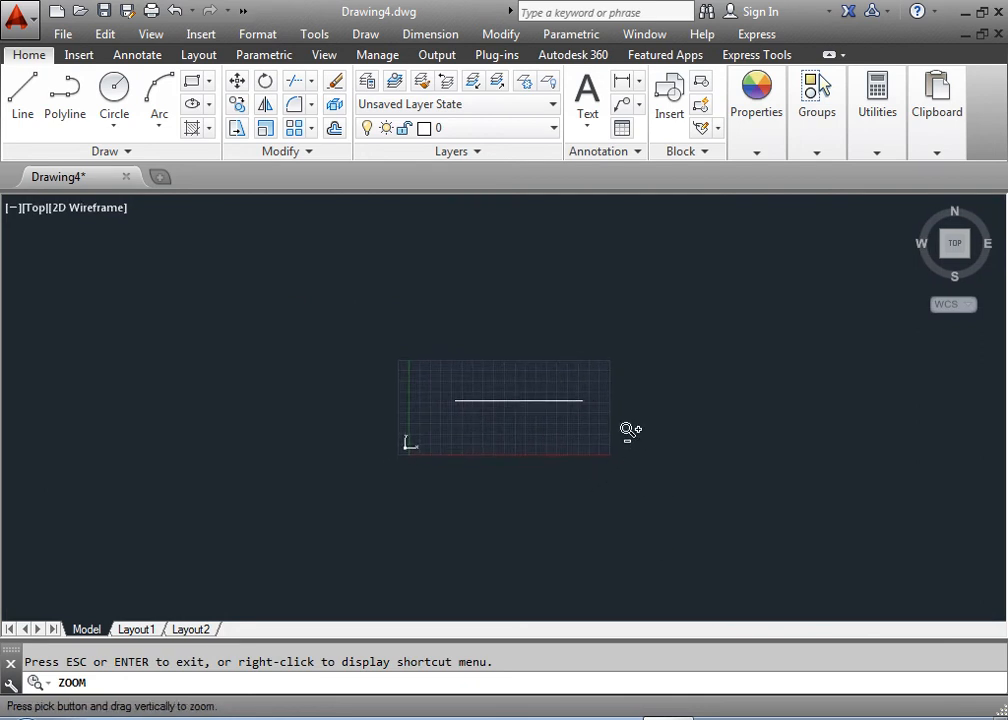
pyautogui.press('Escape')
pyautogui.write('r')
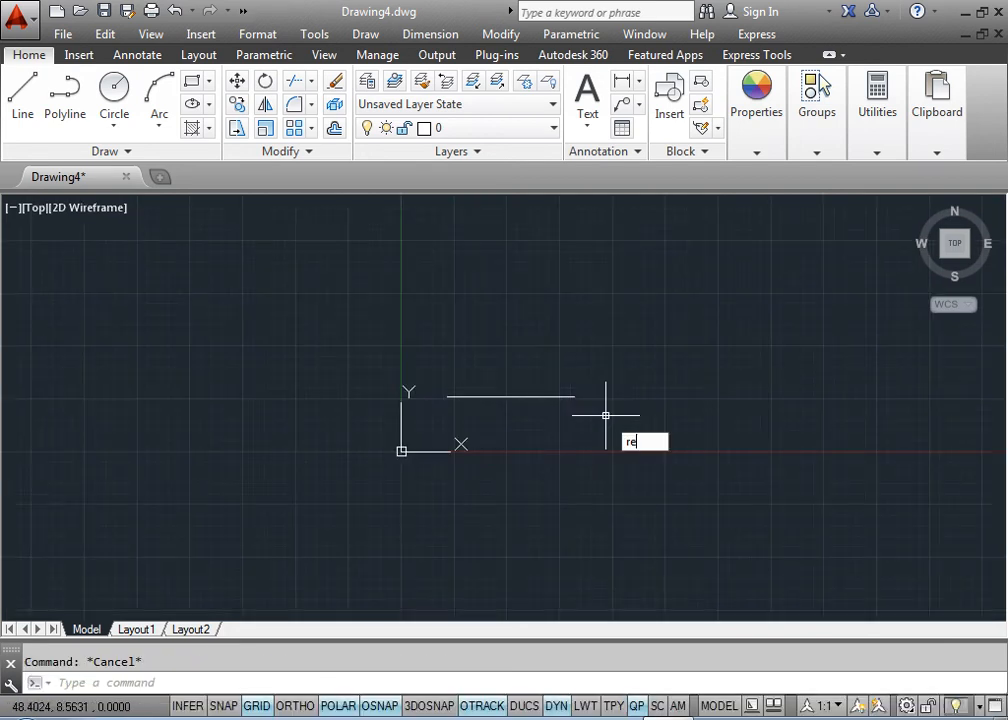
pyautogui.write('e')
pyautogui.press('Return')
pyautogui.moveTo(539, 436); pyautogui.dragTo(304, 412, button='middle')
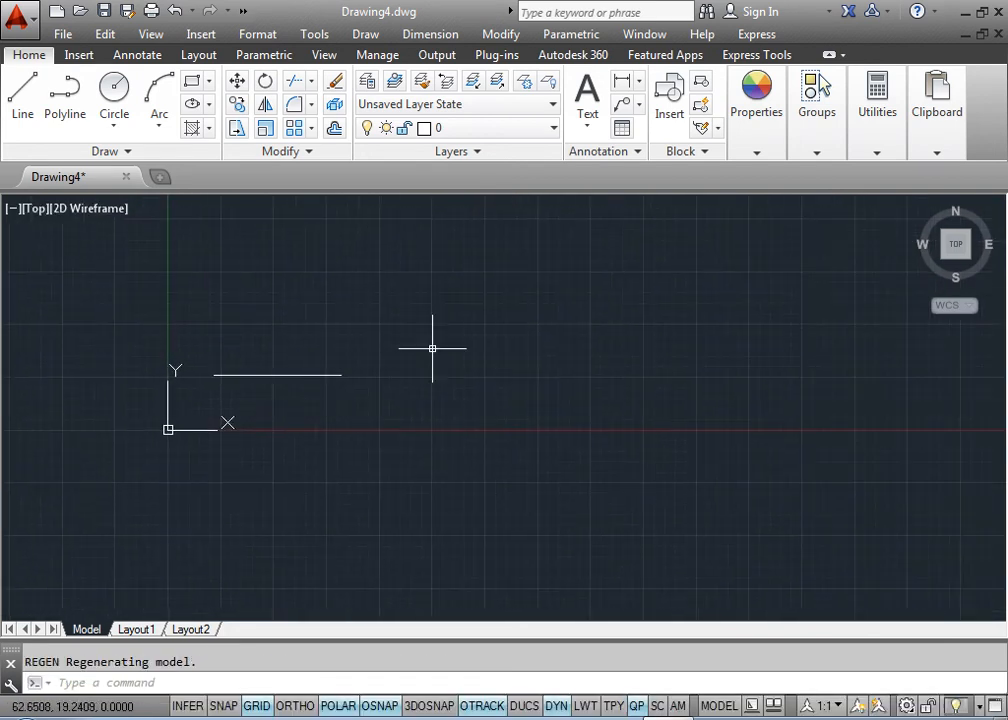
# Step: Draw a peak from the horizontal line's right end with two 30-unit line segments toward 60° and 300° using polar tracking
pyautogui.write('l')
pyautogui.press('Return')
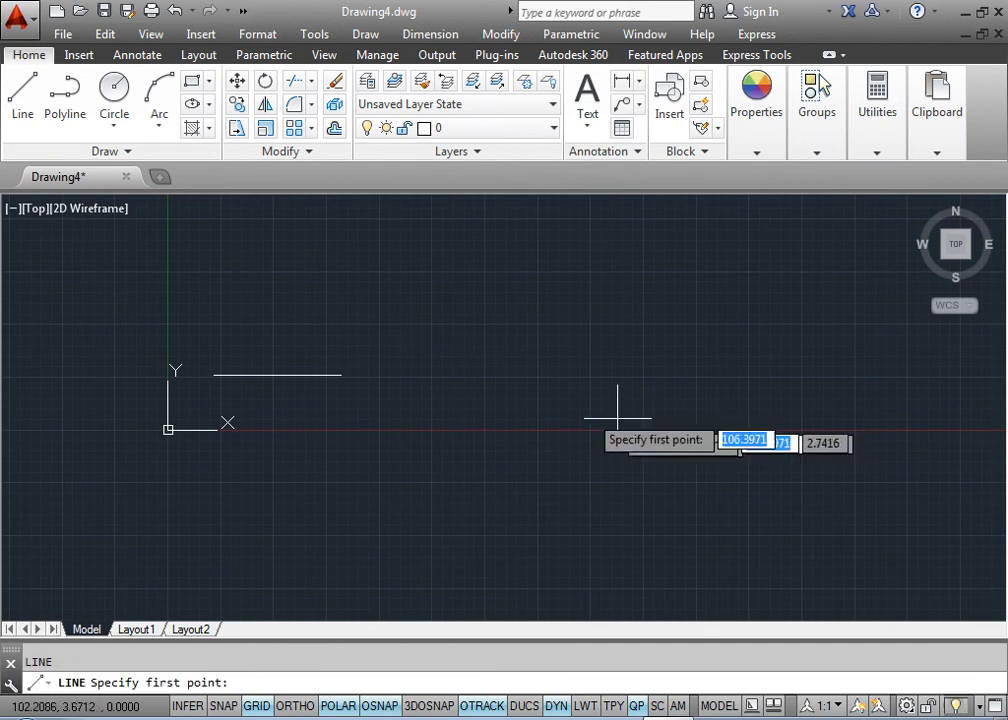
pyautogui.click(329, 376)
pyautogui.write('u')
pyautogui.press('Return')
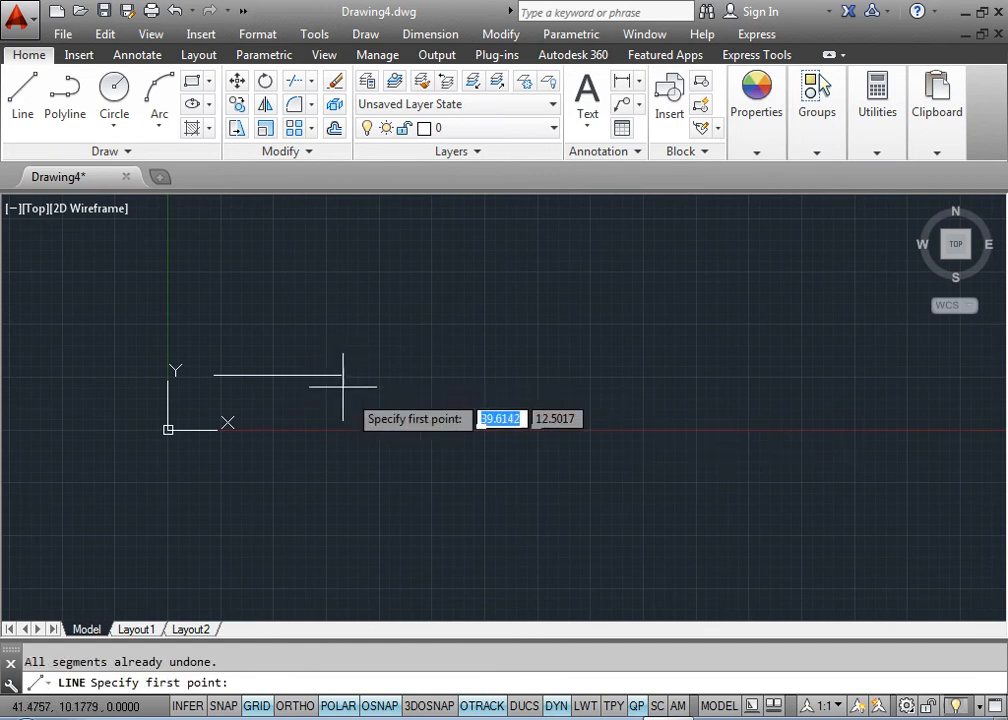
pyautogui.click(418, 375)
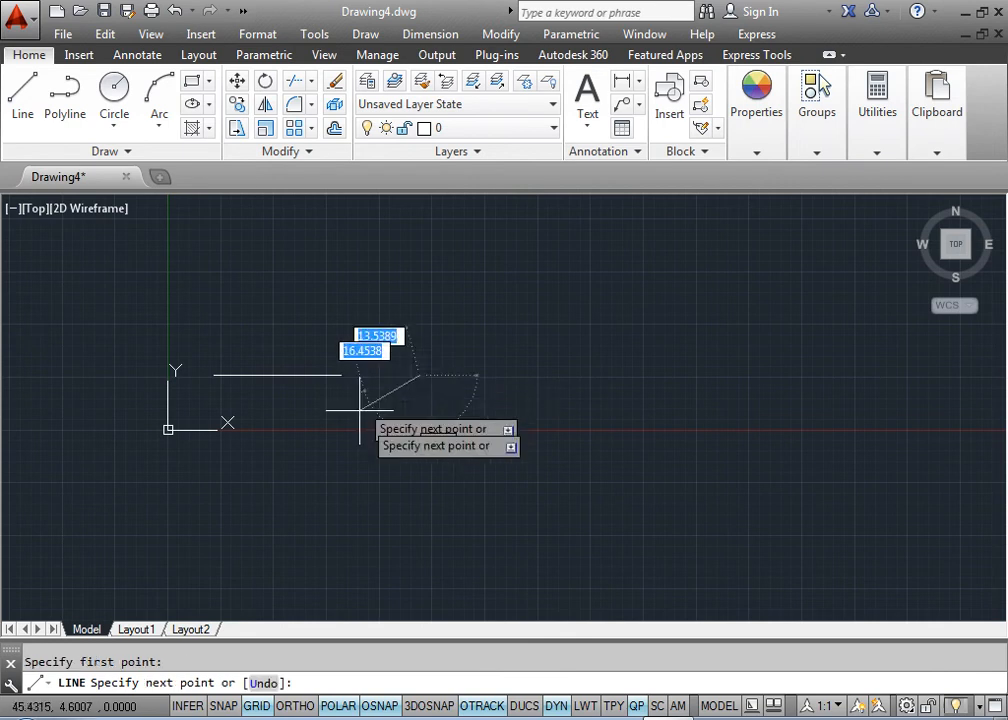
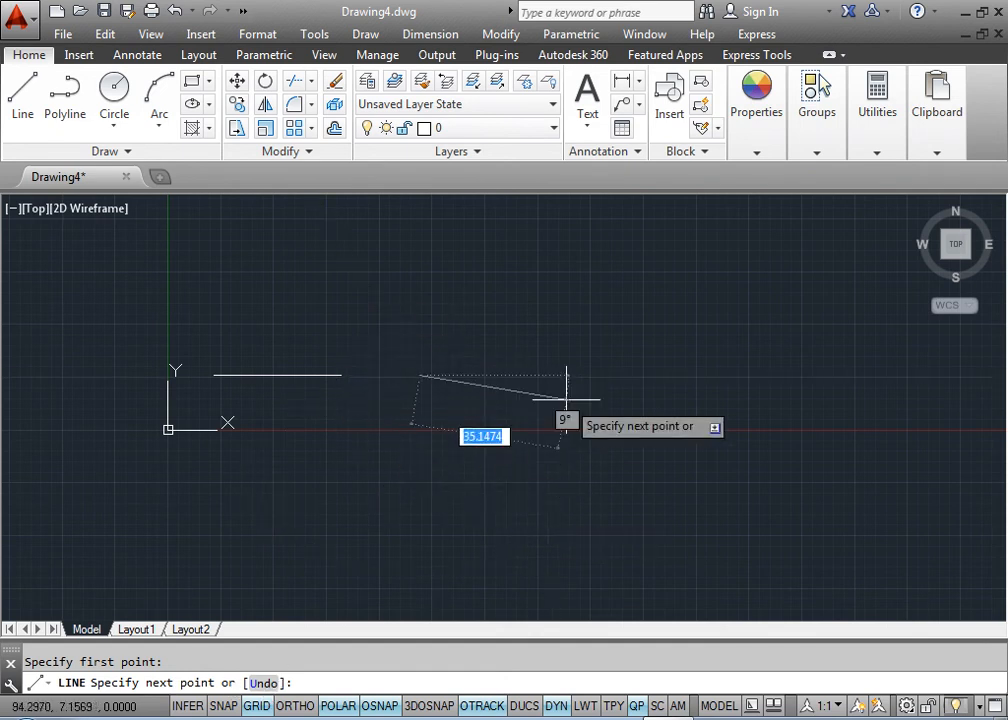
pyautogui.write('u')
pyautogui.press('Return')
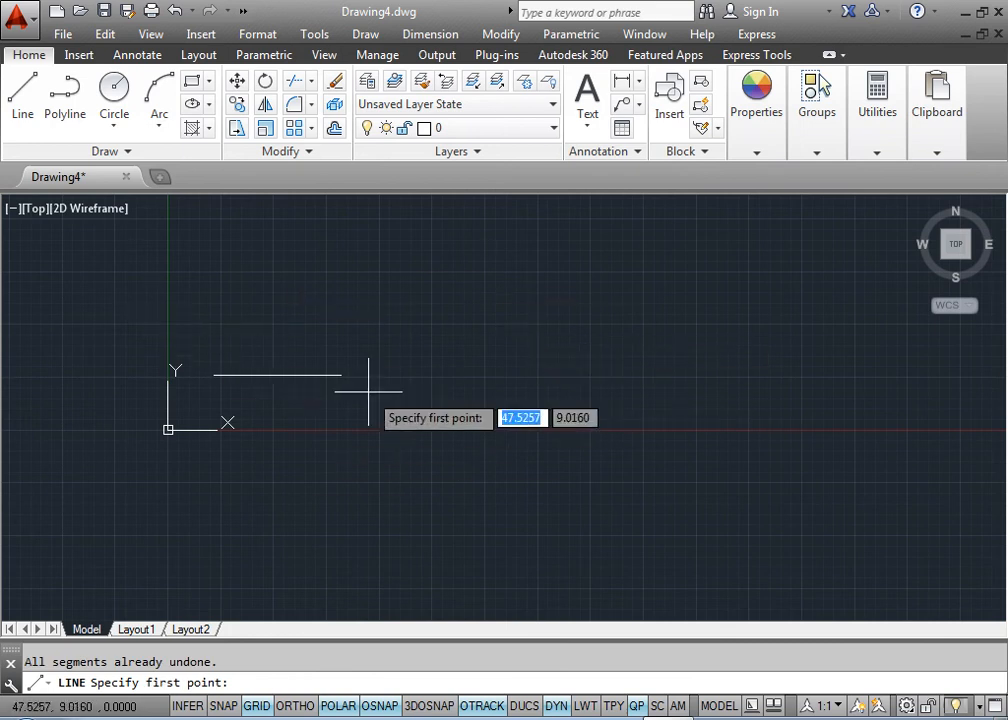
pyautogui.click(341, 375)
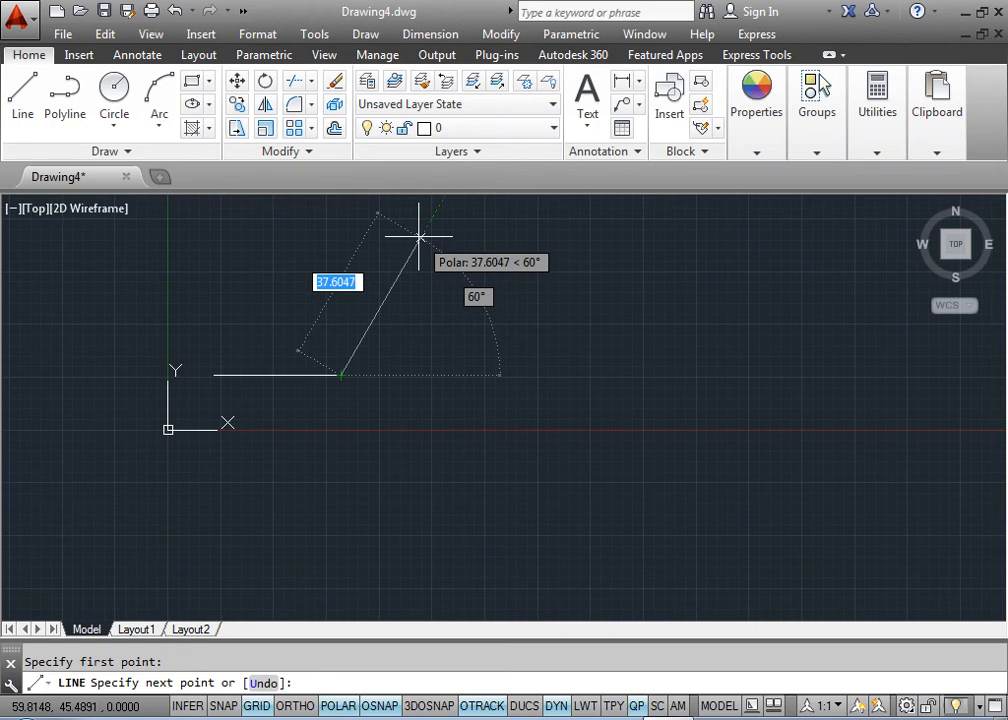
pyautogui.write('30')
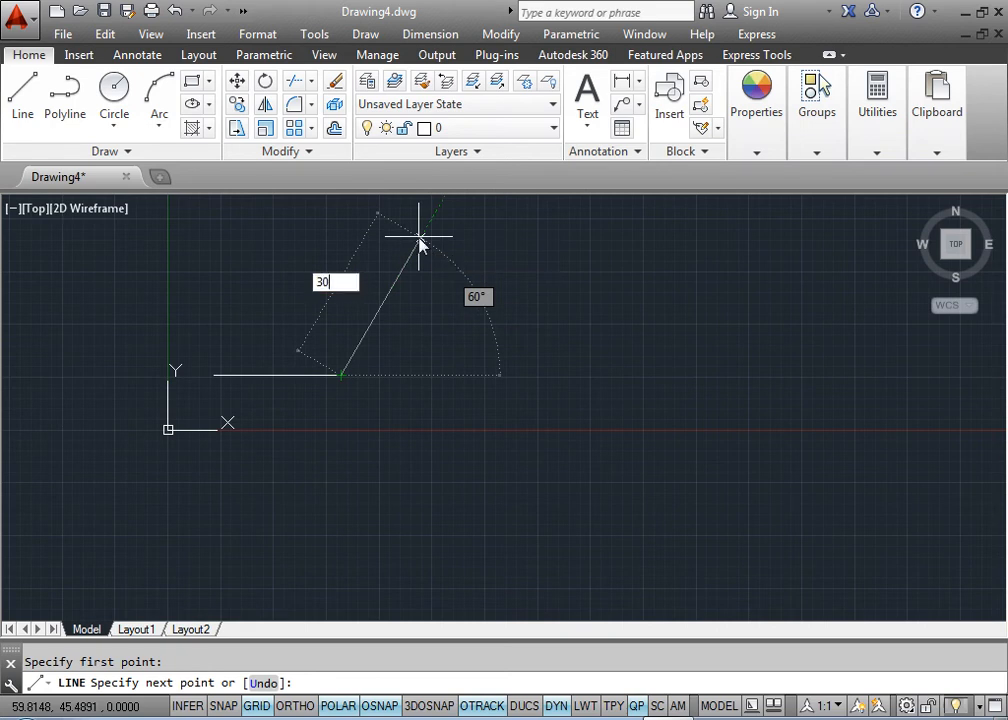
pyautogui.press('Return')
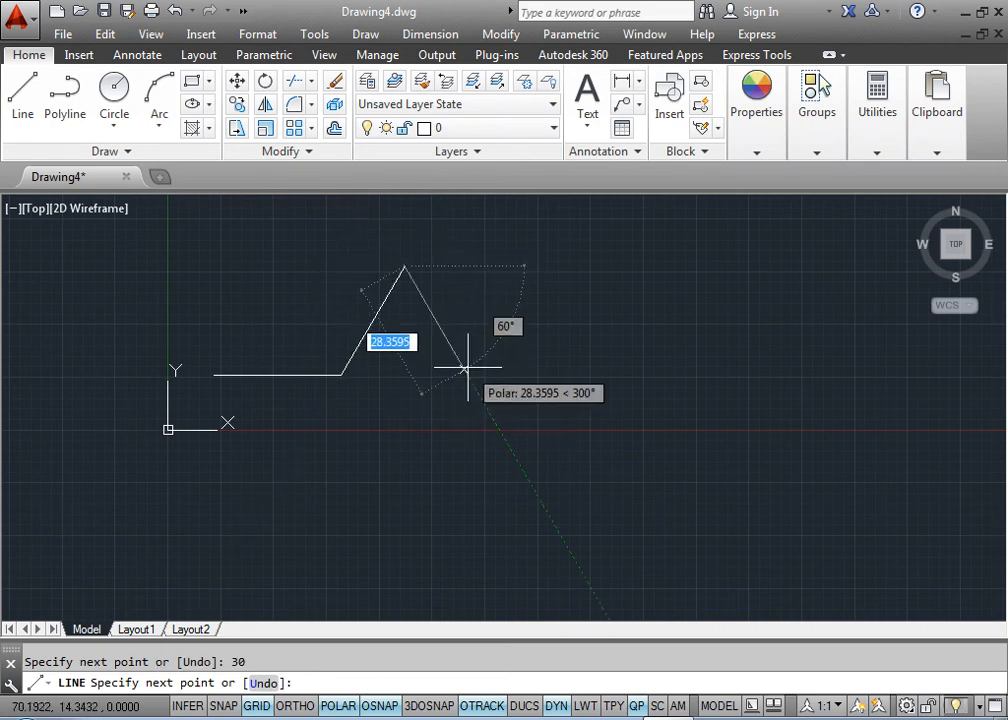
pyautogui.write('30')
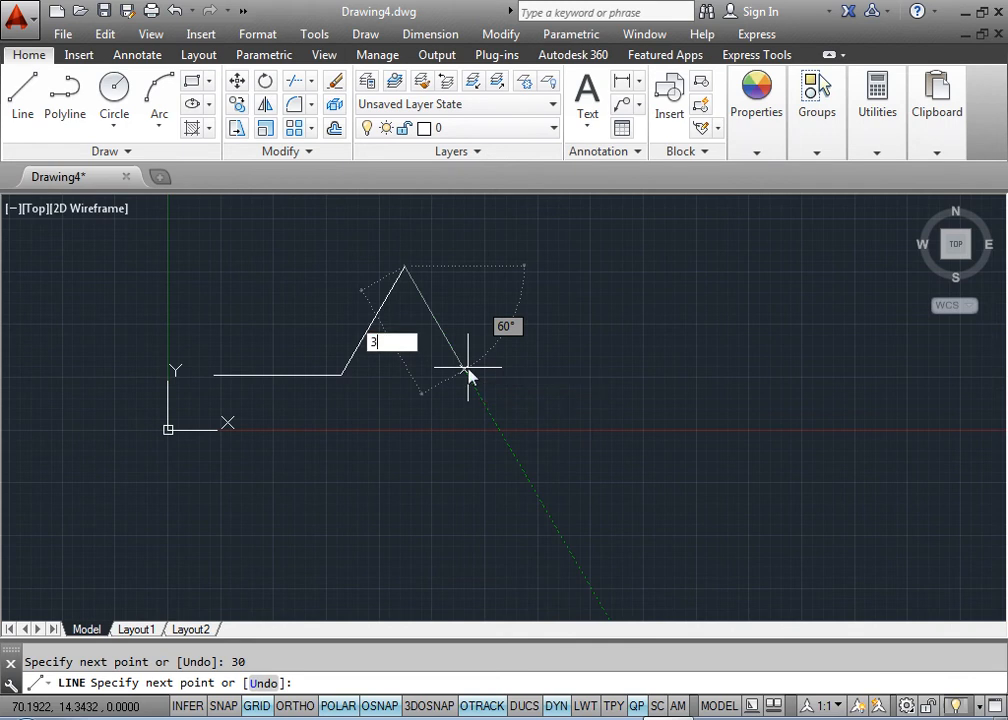
pyautogui.press('Return')
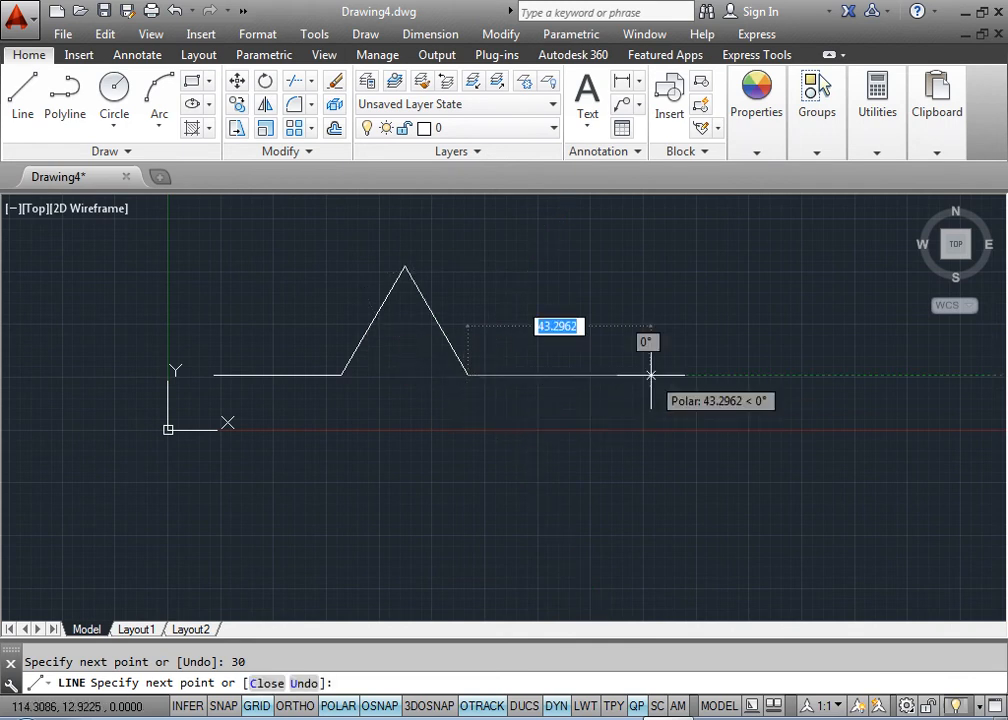
# Step: Continue the star outline with three 30-unit segments toward 0°, 240° and 300°
pyautogui.write('30')
pyautogui.press('Return')
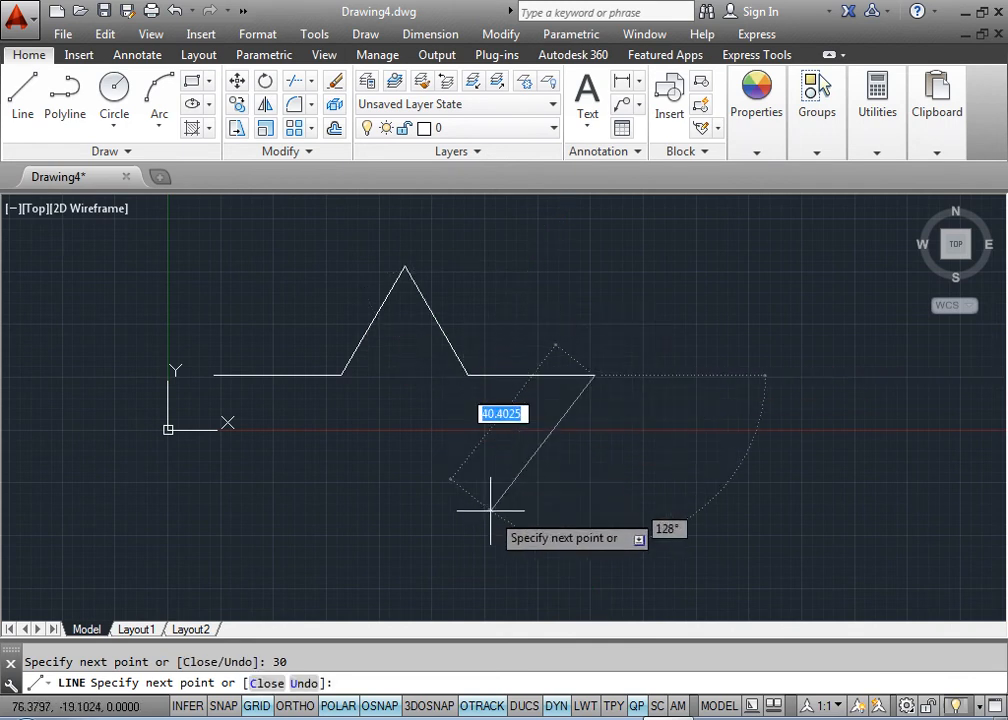
pyautogui.write('2')
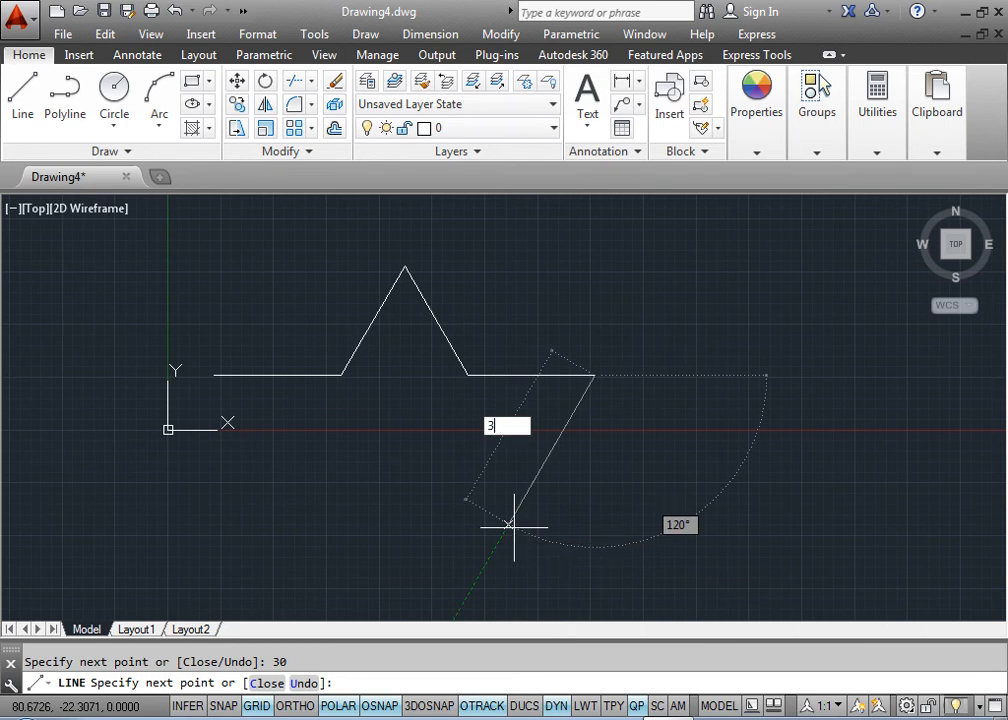
pyautogui.write('0')
pyautogui.press('Return')
pyautogui.moveTo(503, 485); pyautogui.dragTo(484, 349, button='middle')
pyautogui.write('30')
pyautogui.press('Return')
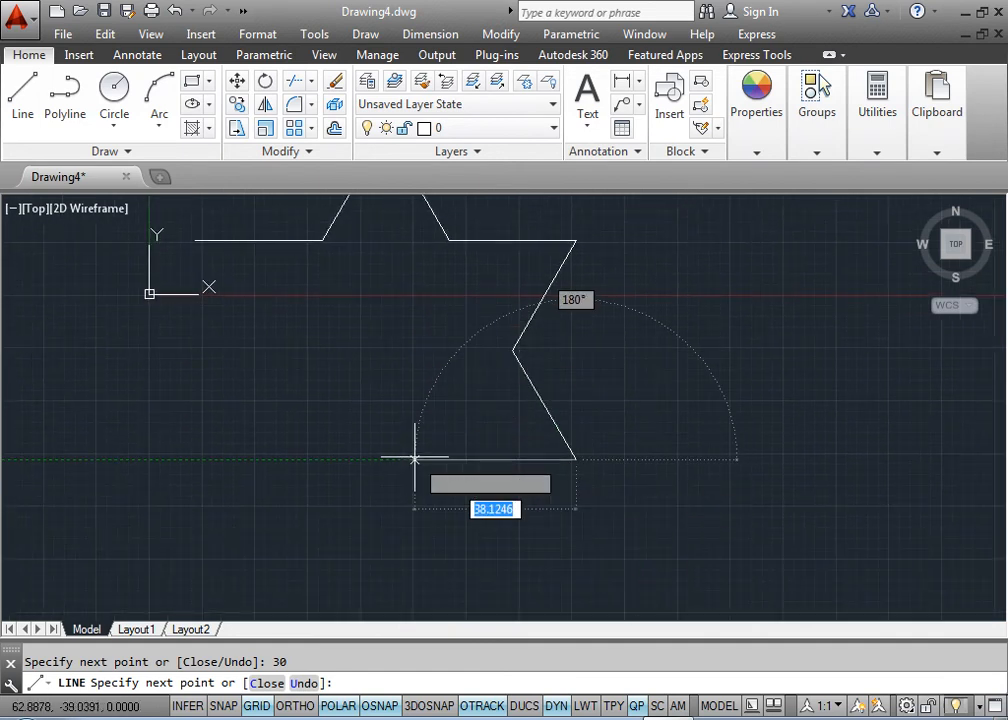
# Step: Extend the star outline with 30-unit segments toward 180°, 240° and 120° to form its lower point
pyautogui.write('30')
pyautogui.press('Return')
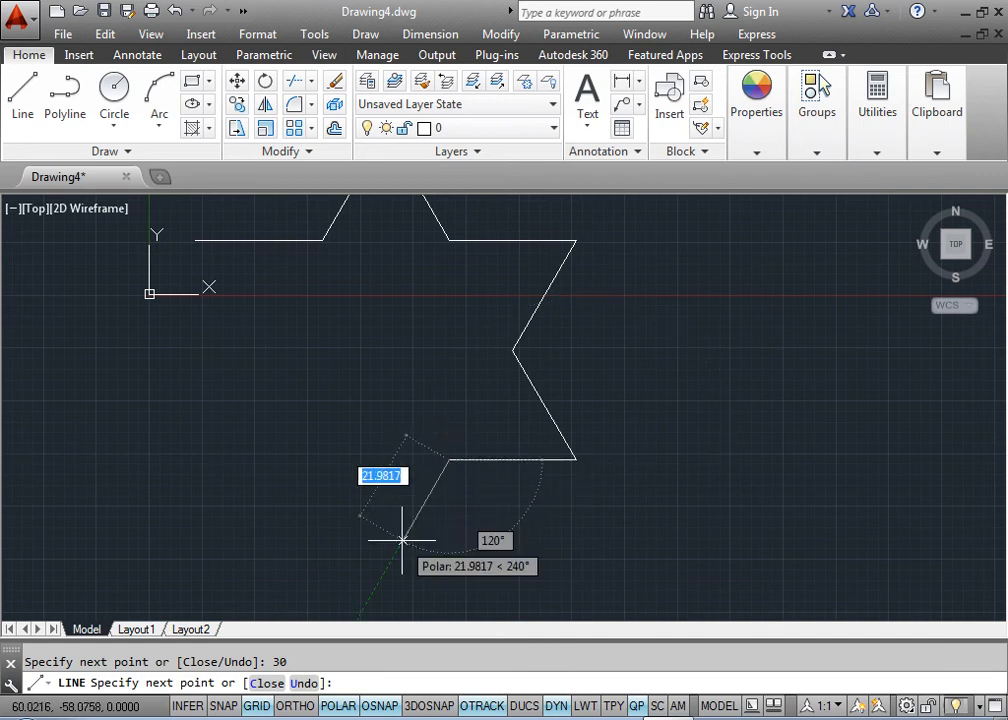
pyautogui.write('30')
pyautogui.press('Return')
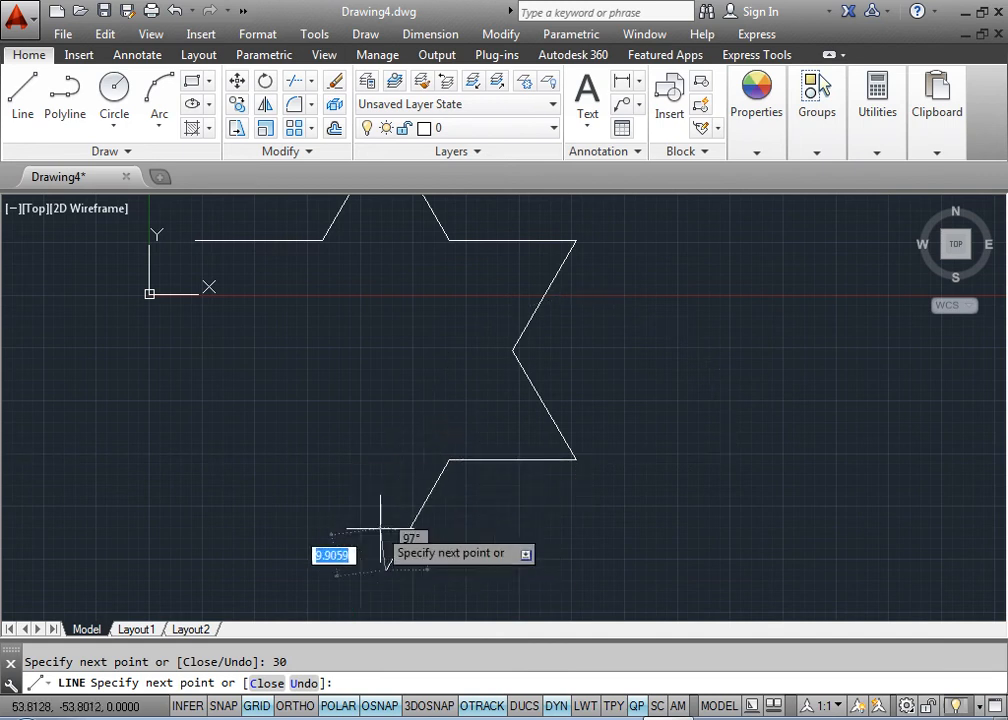
pyautogui.write('3')
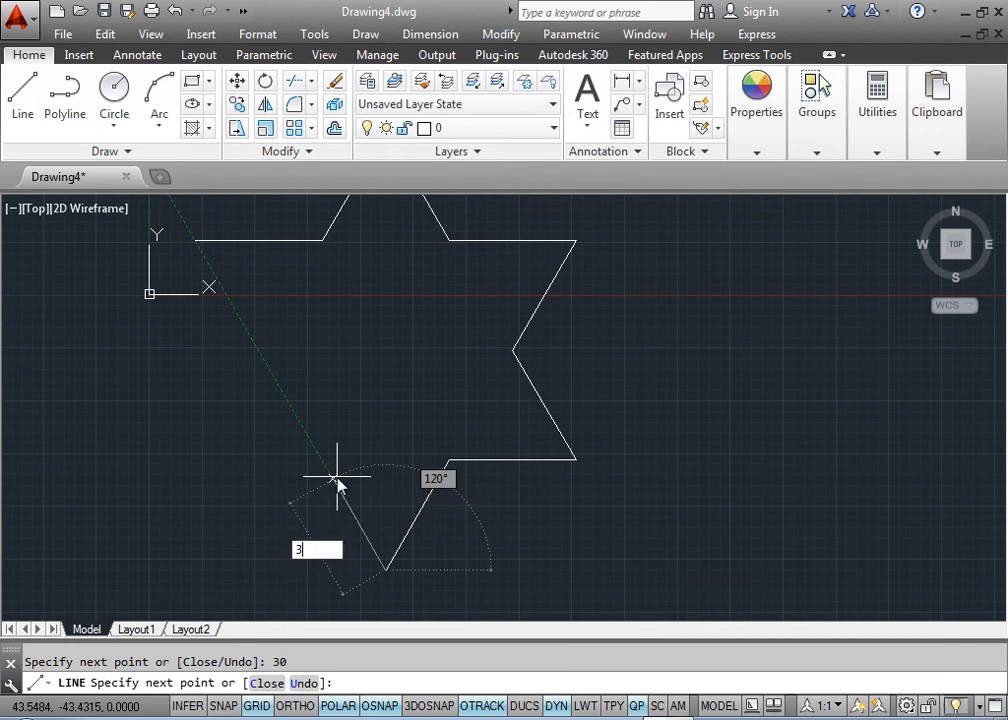
pyautogui.write('0')
pyautogui.press('Return')
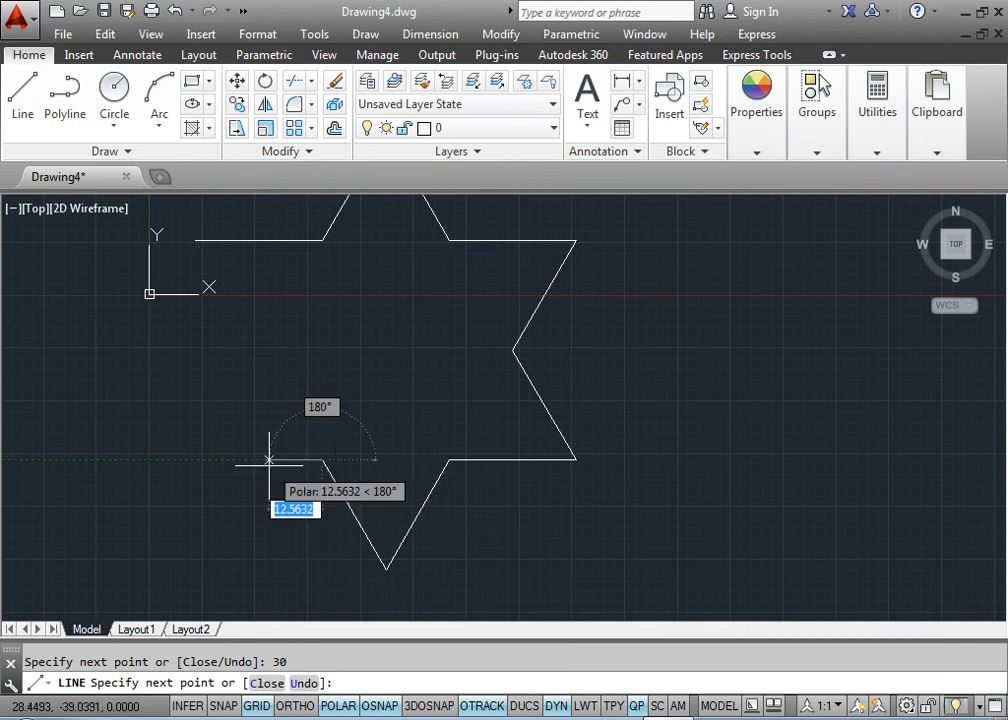
# Step: Finish the star with 30-unit segments toward 180° and 60°, closing it at the first horizontal line's left endpoint
pyautogui.write('30')
pyautogui.press('Return')
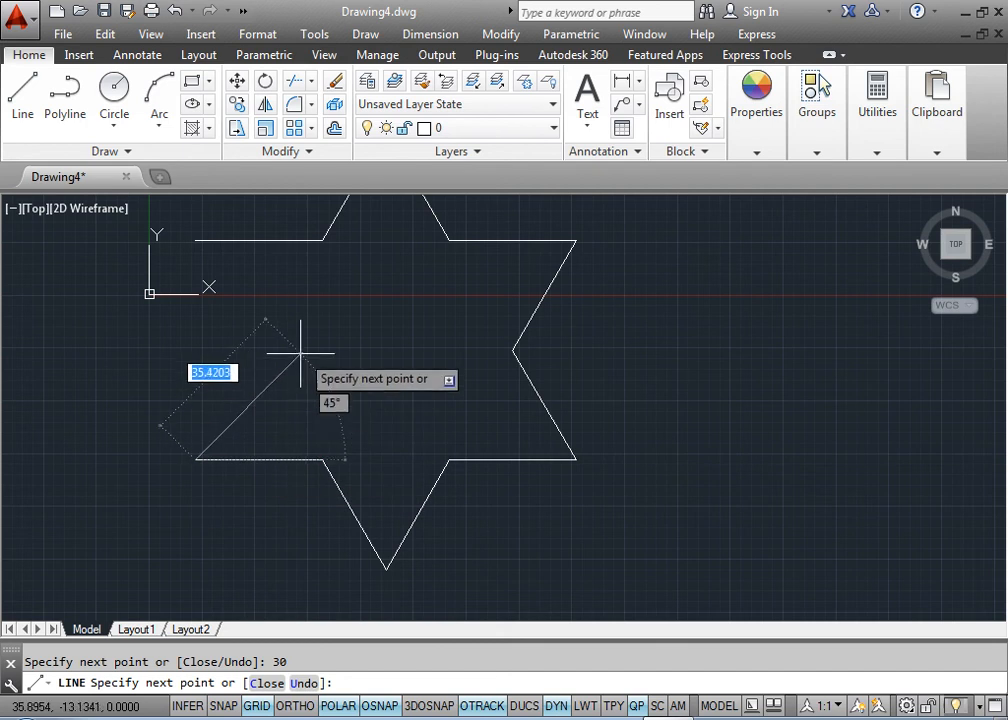
pyautogui.write('30')
pyautogui.press('Return')
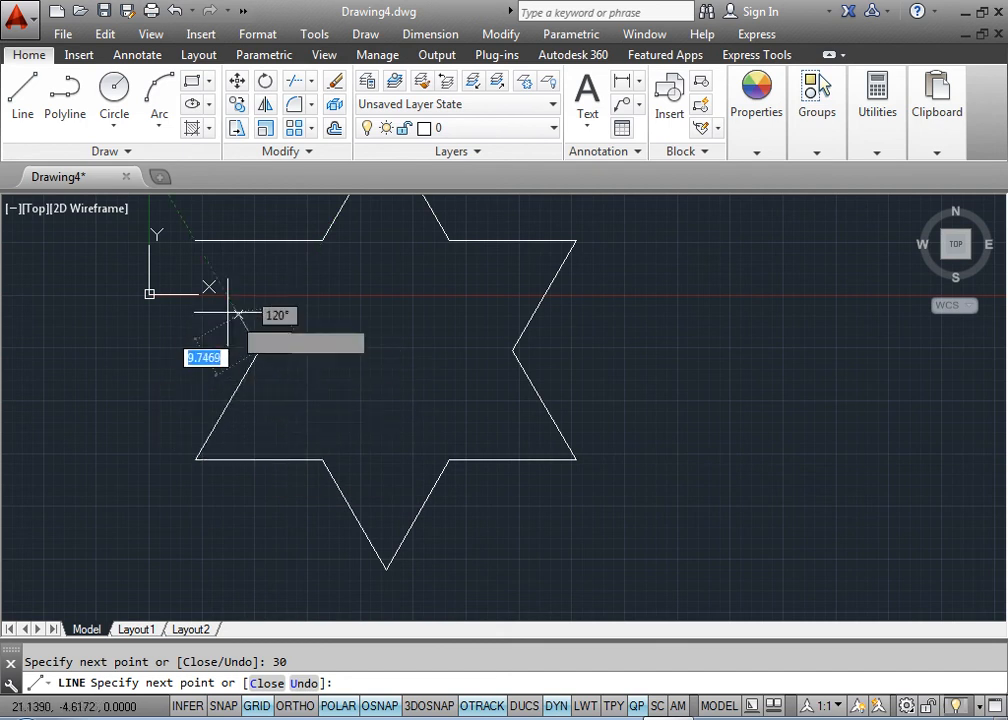
pyautogui.click(195, 240)
pyautogui.press('Escape')
pyautogui.moveTo(403, 338); pyautogui.dragTo(453, 417, button='middle')
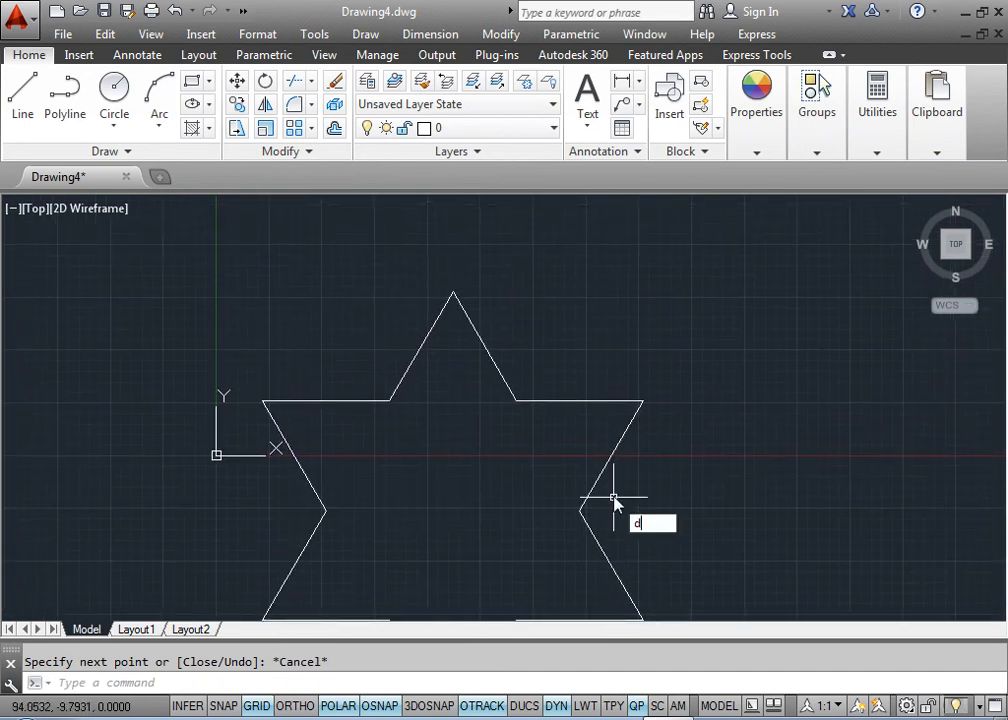
# Step: Add a linear dimension just above the star's upper-left horizontal edge by selecting the edge as the object
pyautogui.write('dli')
pyautogui.press('Return')
pyautogui.press('Return')
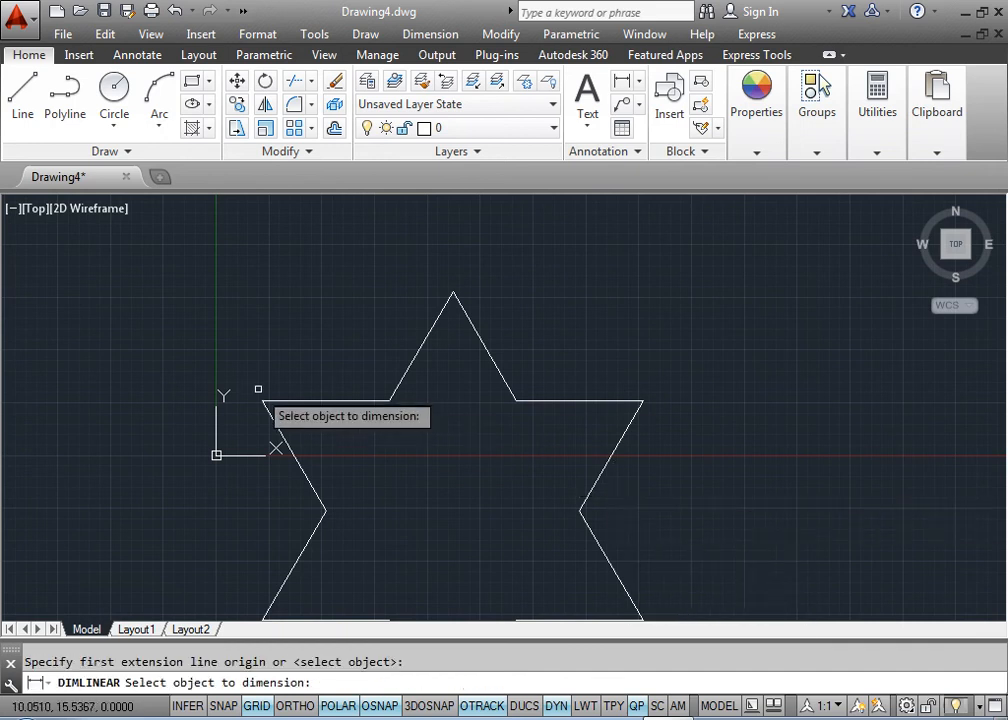
pyautogui.click(272, 401)
pyautogui.click(280, 385)
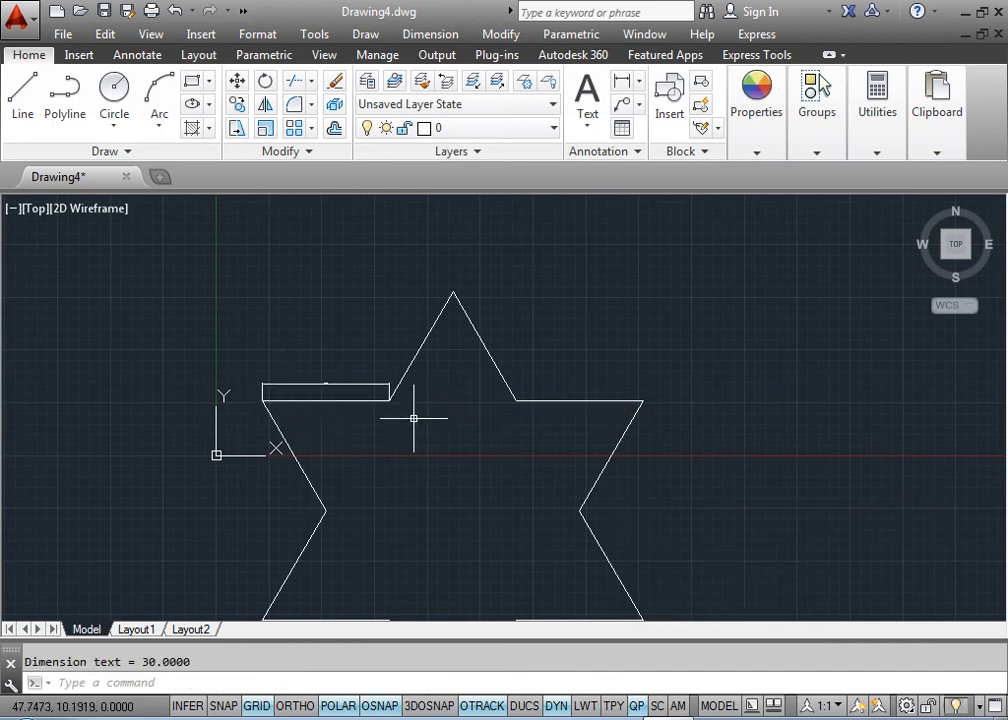
# Step: Add an angular dimension inside the star's top point between its two sloping edges
pyautogui.write('da')
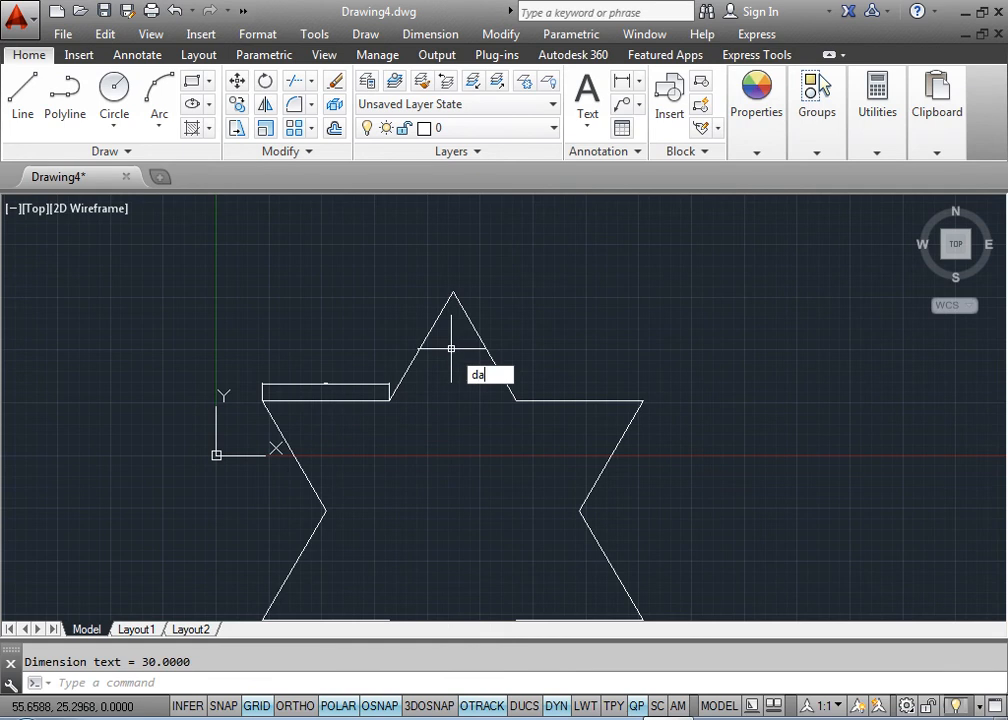
pyautogui.write('n')
pyautogui.press('Return')
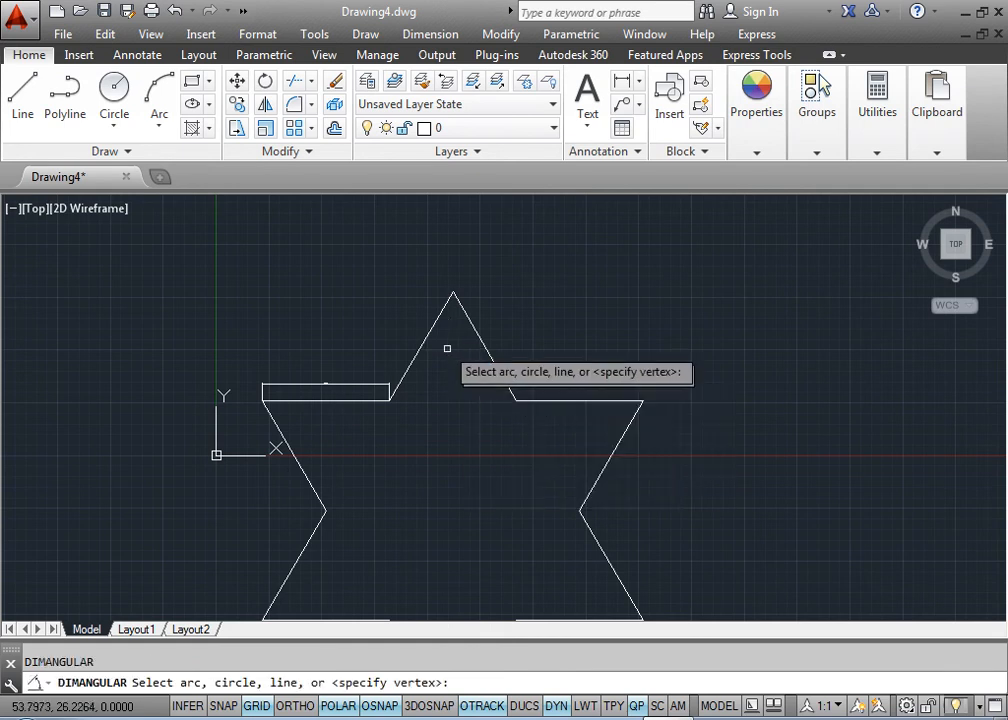
pyautogui.click(448, 300)
pyautogui.click(472, 328)
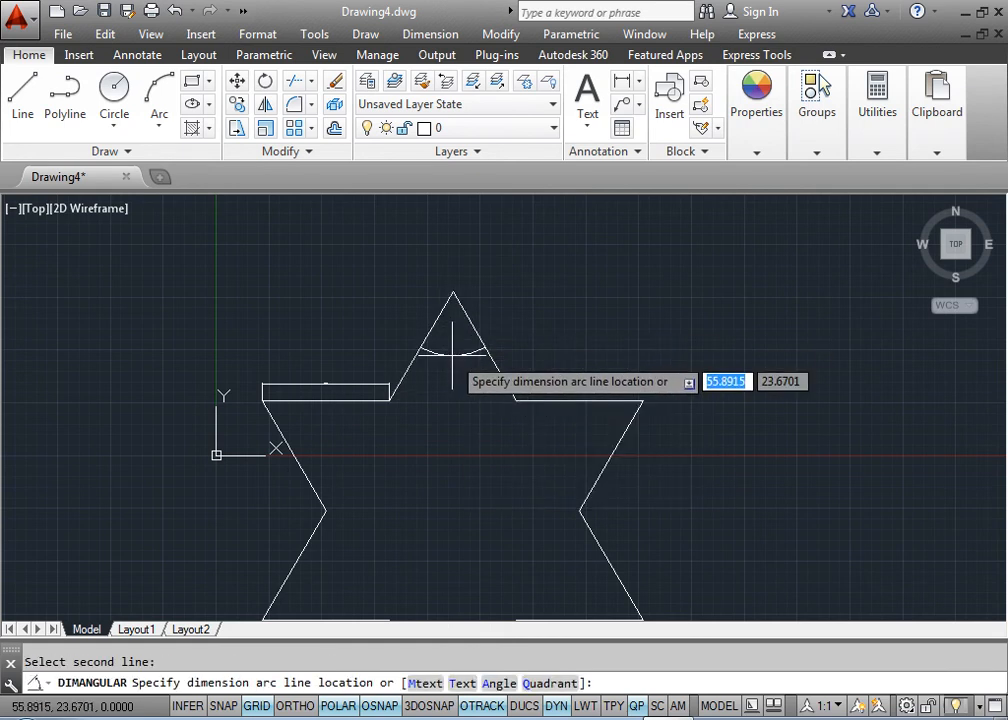
pyautogui.click(457, 338)
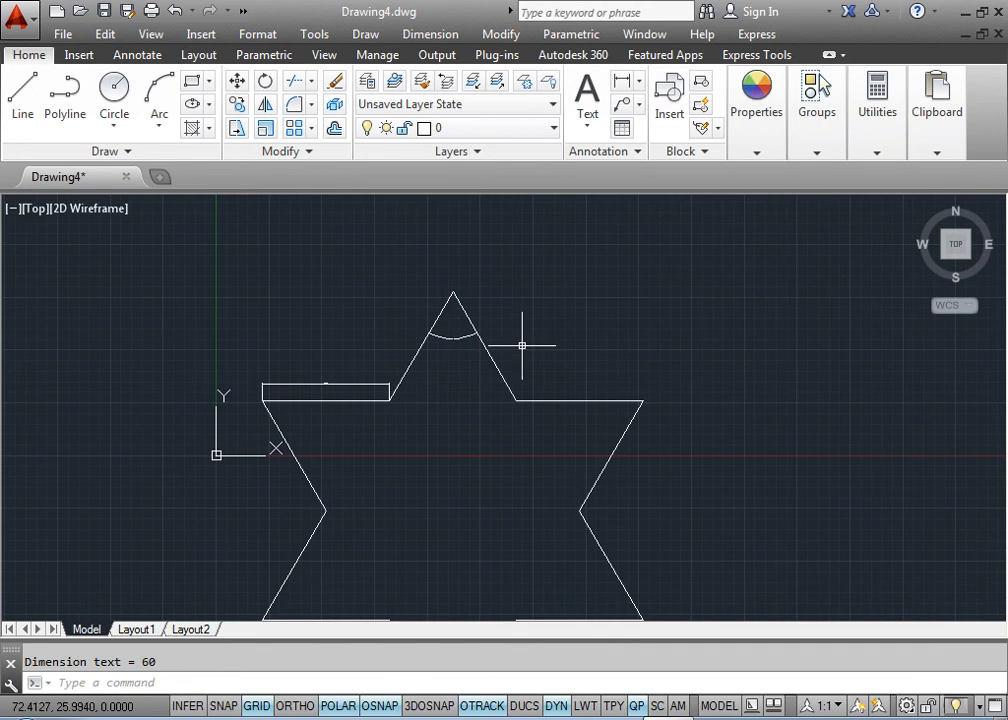
# Step: Set the Standard dimension style's text height to 3 and make the style current
pyautogui.press('Return')
pyautogui.click(717, 326)
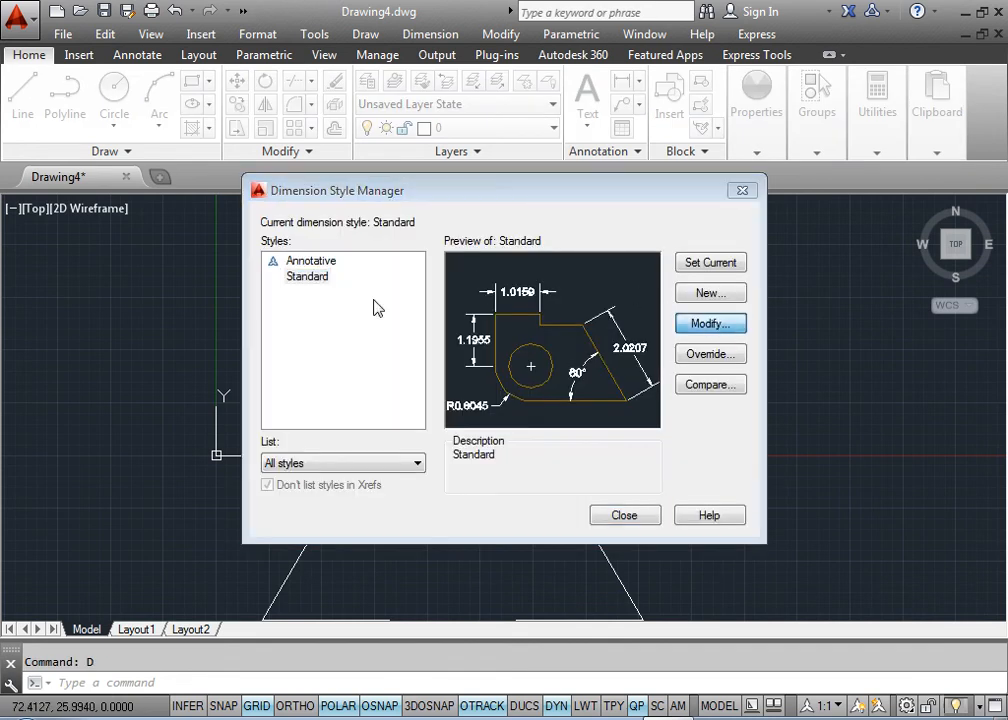
pyautogui.click(394, 149)
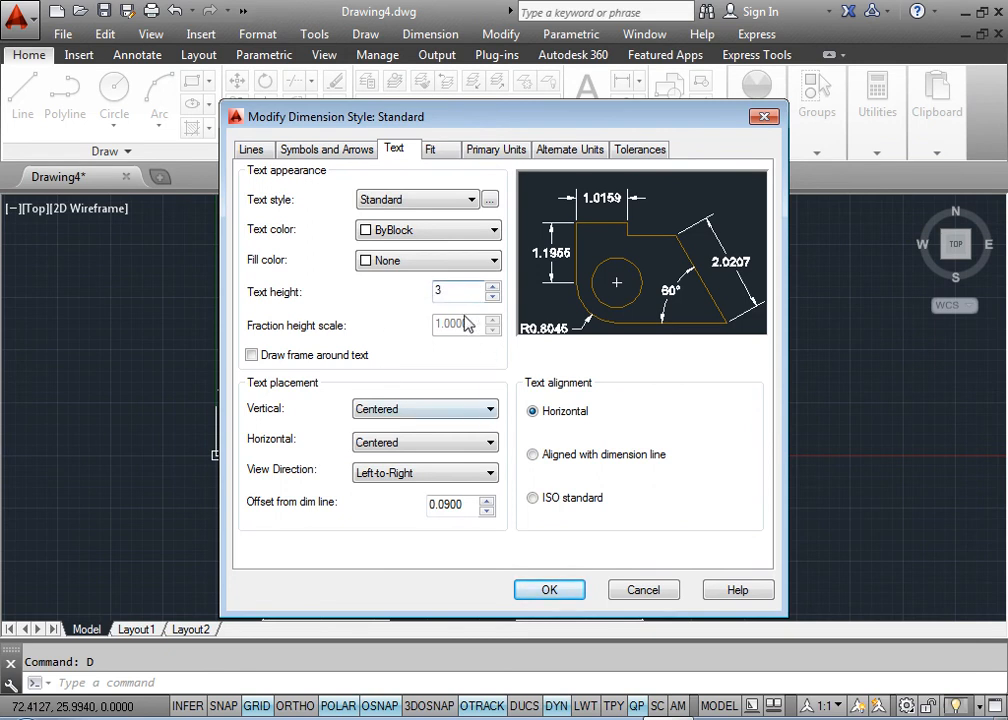
pyautogui.click(553, 590)
pyautogui.click(706, 260)
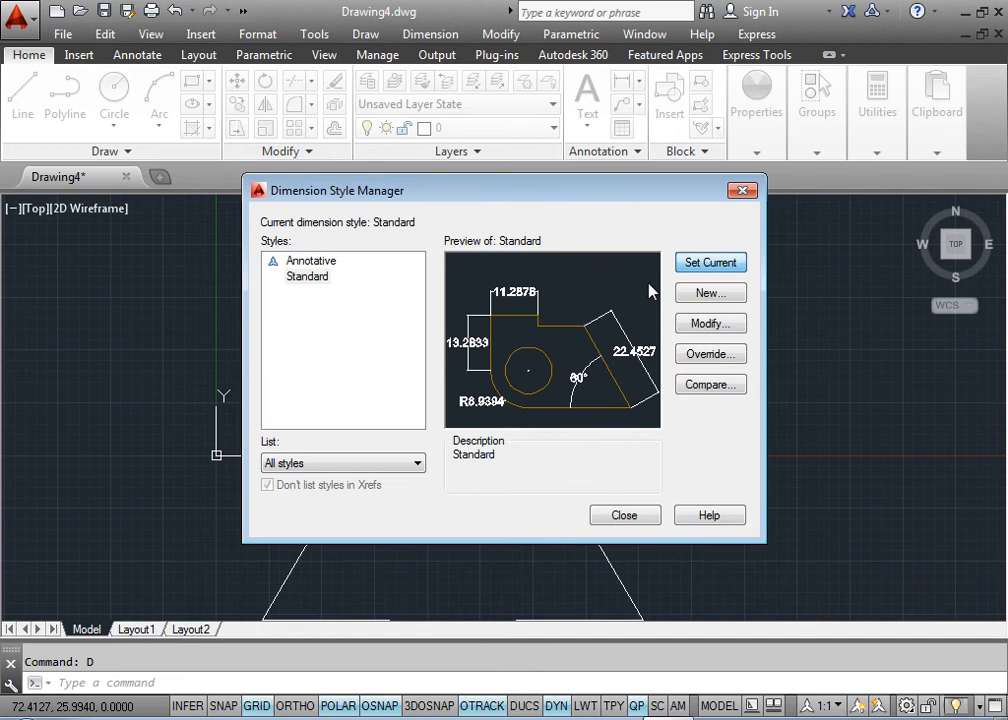
pyautogui.click(622, 514)
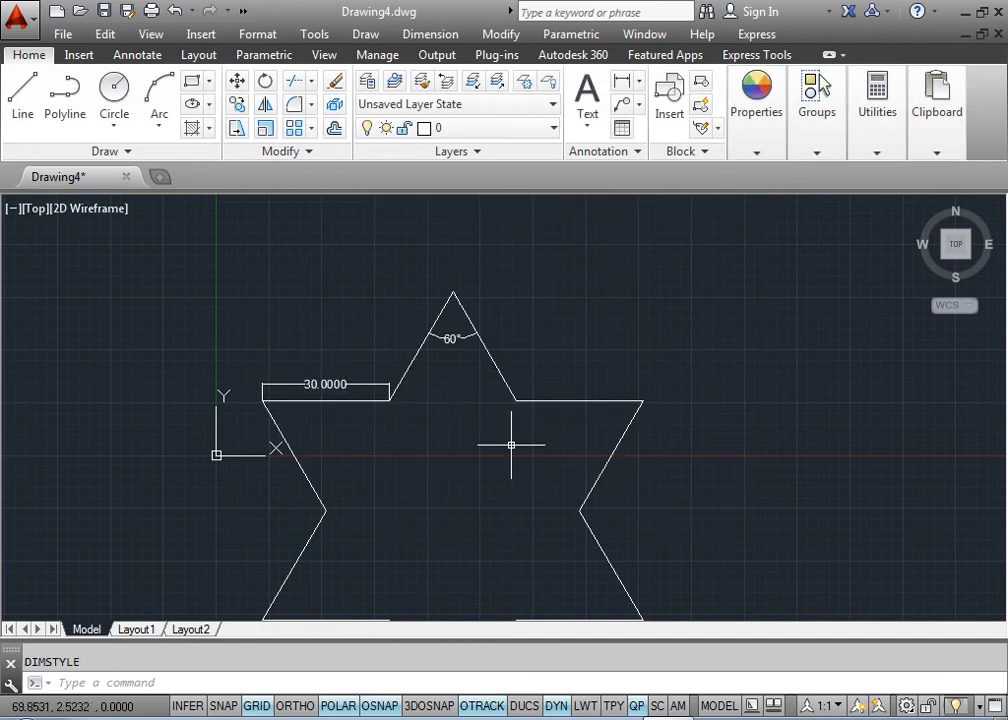
# Step: Add an angular dimension inside the star's upper-right point
pyautogui.moveTo(506, 468); pyautogui.dragTo(530, 403, button='middle')
pyautogui.write('dan')
pyautogui.press('Return')
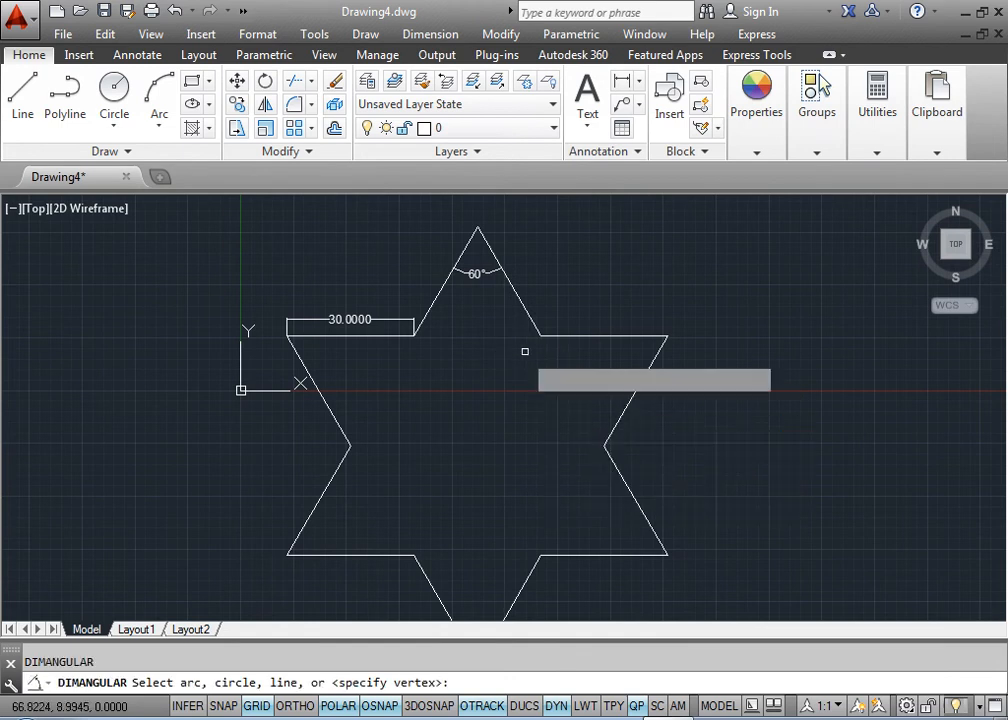
pyautogui.click(621, 336)
pyautogui.click(638, 383)
pyautogui.click(614, 357)
# Step: Add an angular dimension inside the star's lower-right point between the sloping and horizontal edges
pyautogui.press('Return')
pyautogui.press('Return')
pyautogui.press('Escape')
pyautogui.press('Return')
pyautogui.click(638, 506)
pyautogui.click(612, 552)
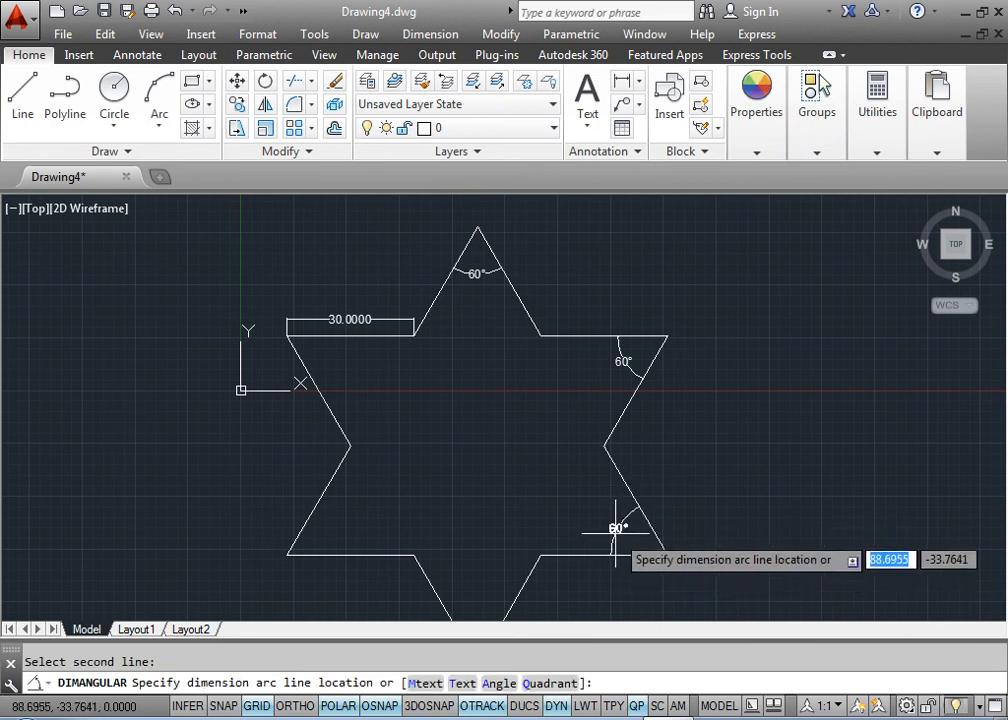
pyautogui.click(612, 531)
pyautogui.moveTo(557, 492); pyautogui.dragTo(567, 434, button='middle')
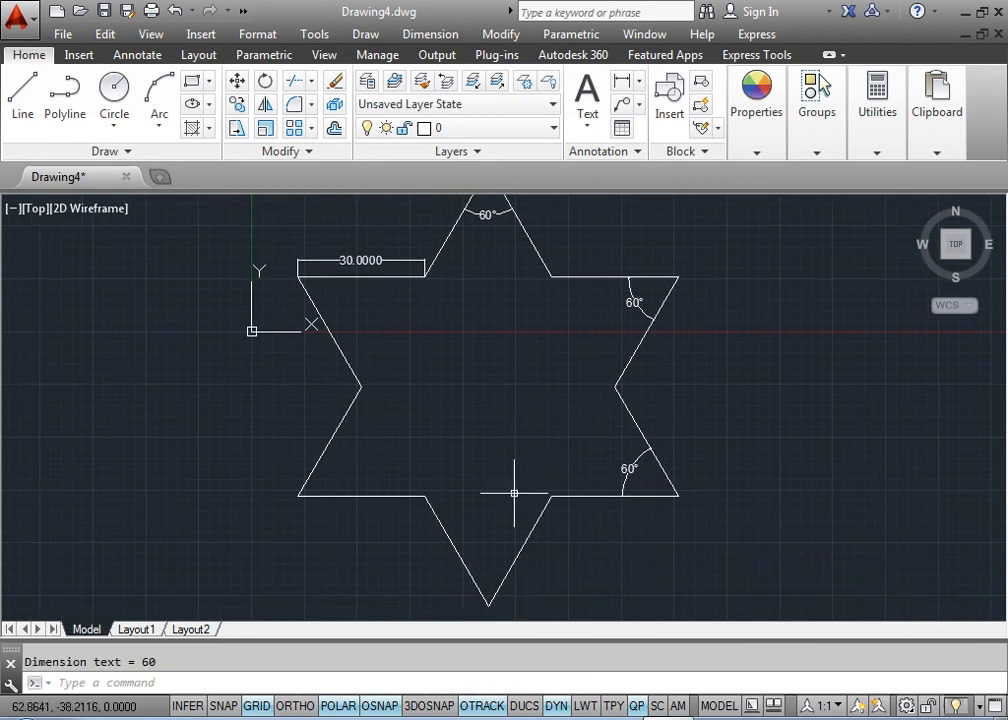
pyautogui.rightClick(510, 391)
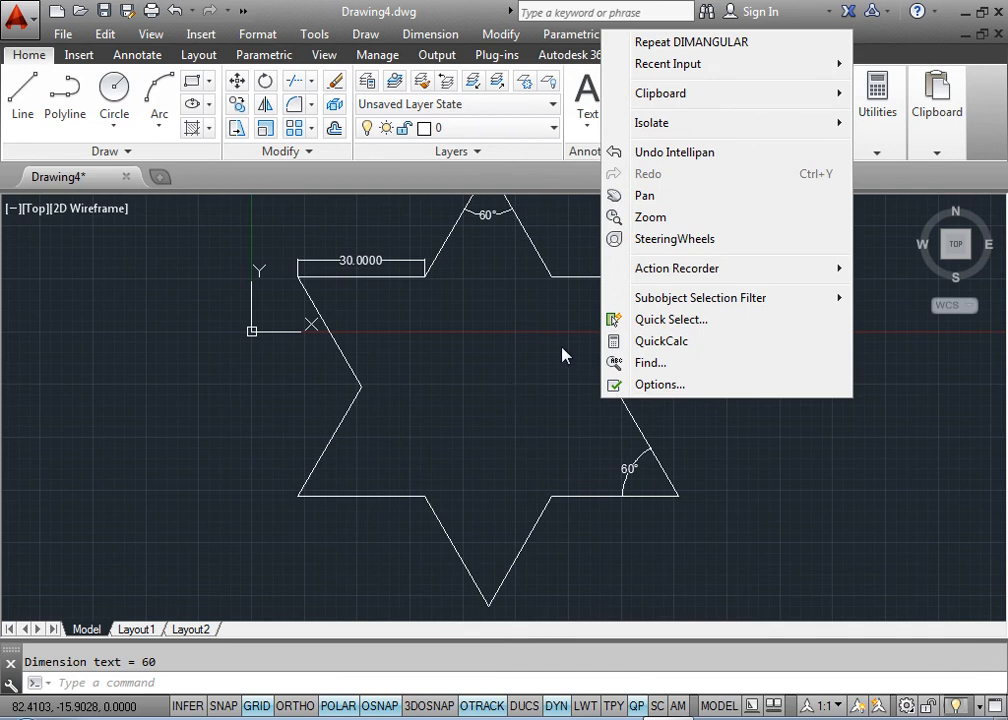
pyautogui.press('Escape')
pyautogui.moveTo(502, 354); pyautogui.dragTo(503, 416, button='middle')
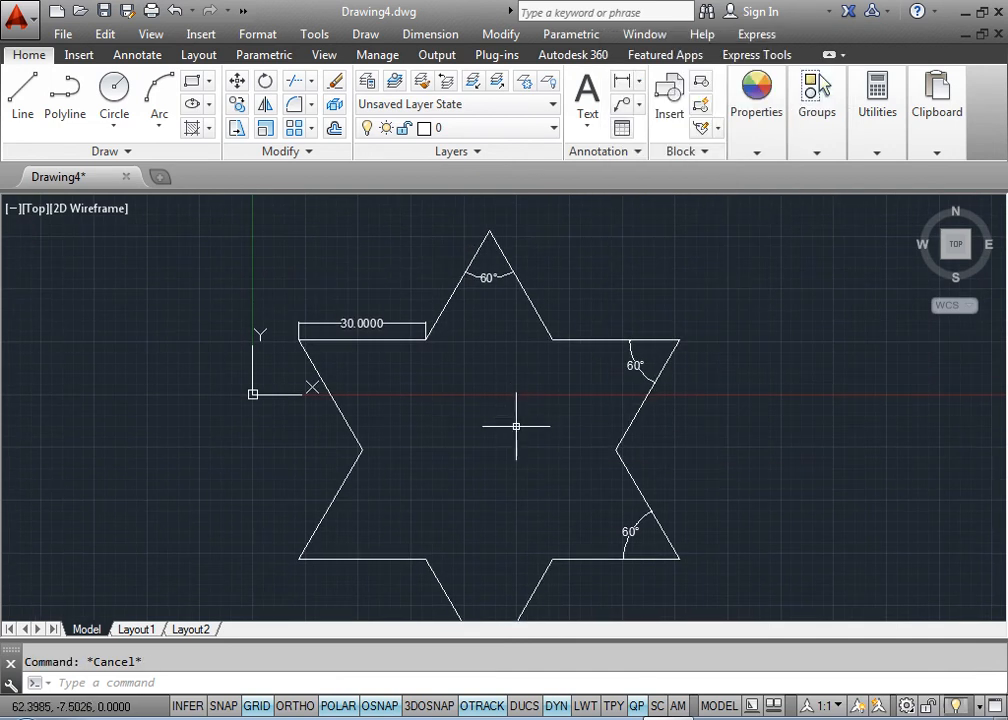
# Step: With Ortho on, start a line in the empty space beyond the star's lower-right point and draw it 120 units horizontally to the right
pyautogui.moveTo(682, 478)
pyautogui.mouseDown(button='middle')
pyautogui.moveTo(571, 387)
pyautogui.moveTo(475, 423)
pyautogui.moveTo(479, 448)
pyautogui.mouseUp(button='middle')
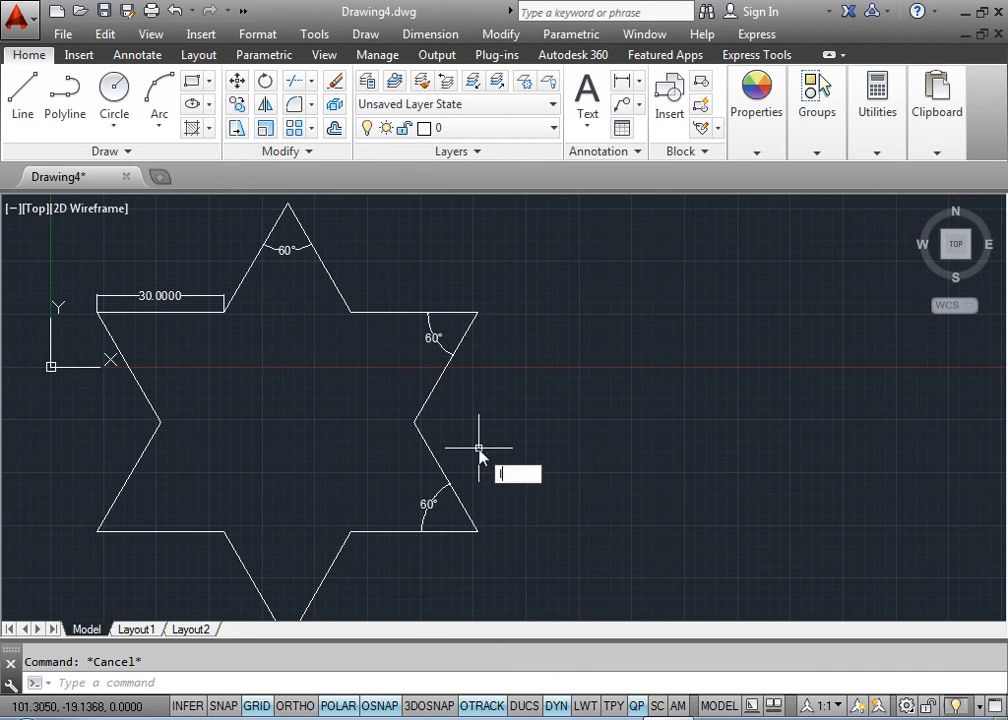
pyautogui.write('l')
pyautogui.press('Return')
pyautogui.moveTo(504, 457); pyautogui.dragTo(317, 418, button='middle')
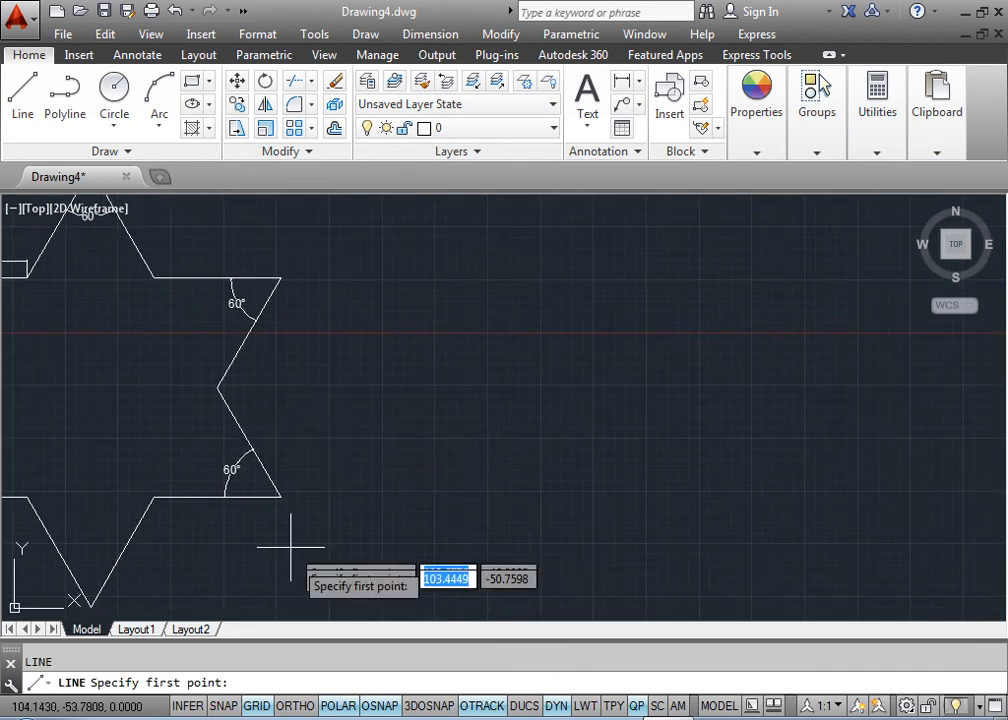
pyautogui.press('F8')
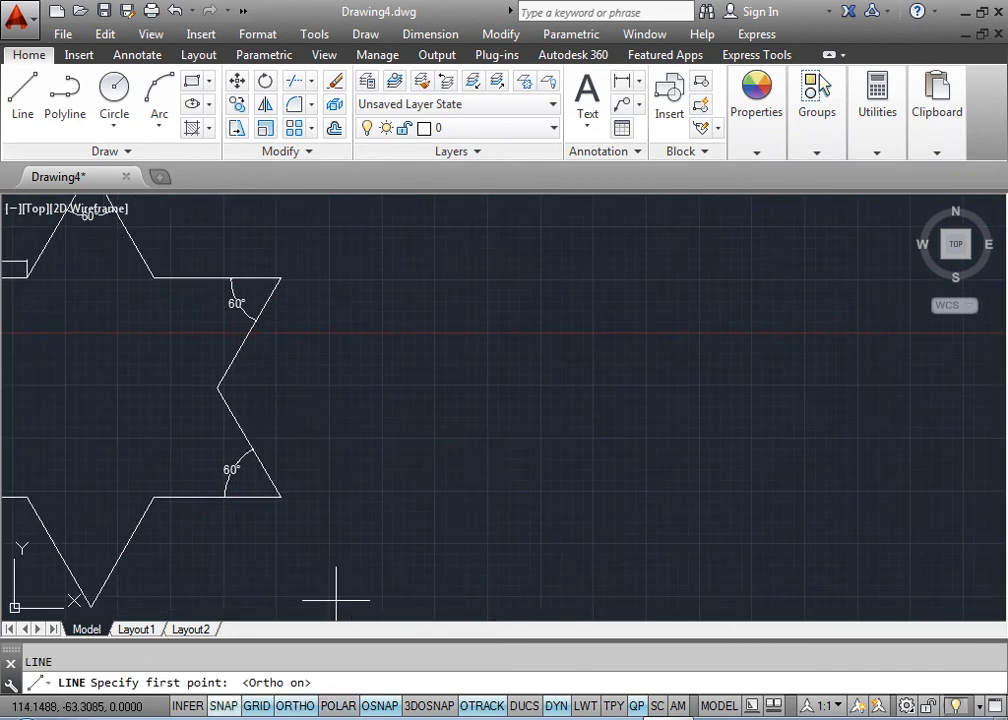
pyautogui.click(410, 520)
pyautogui.moveTo(495, 523); pyautogui.dragTo(231, 482, button='middle')
pyautogui.moveTo(410, 493); pyautogui.dragTo(533, 496, button='middle')
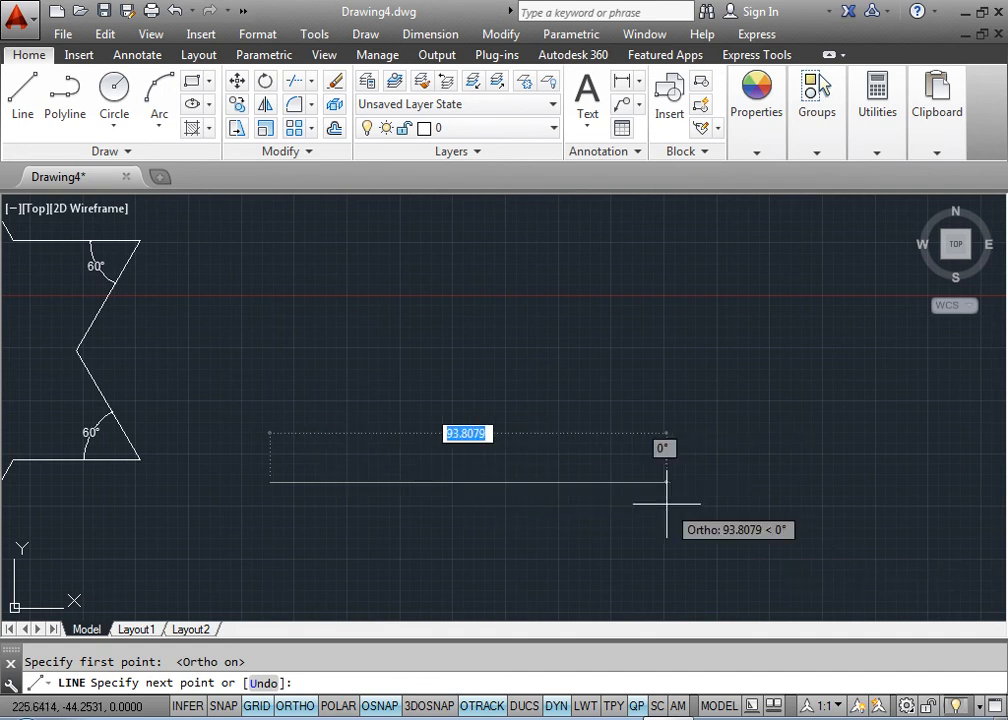
pyautogui.write('120')
pyautogui.press('Return')
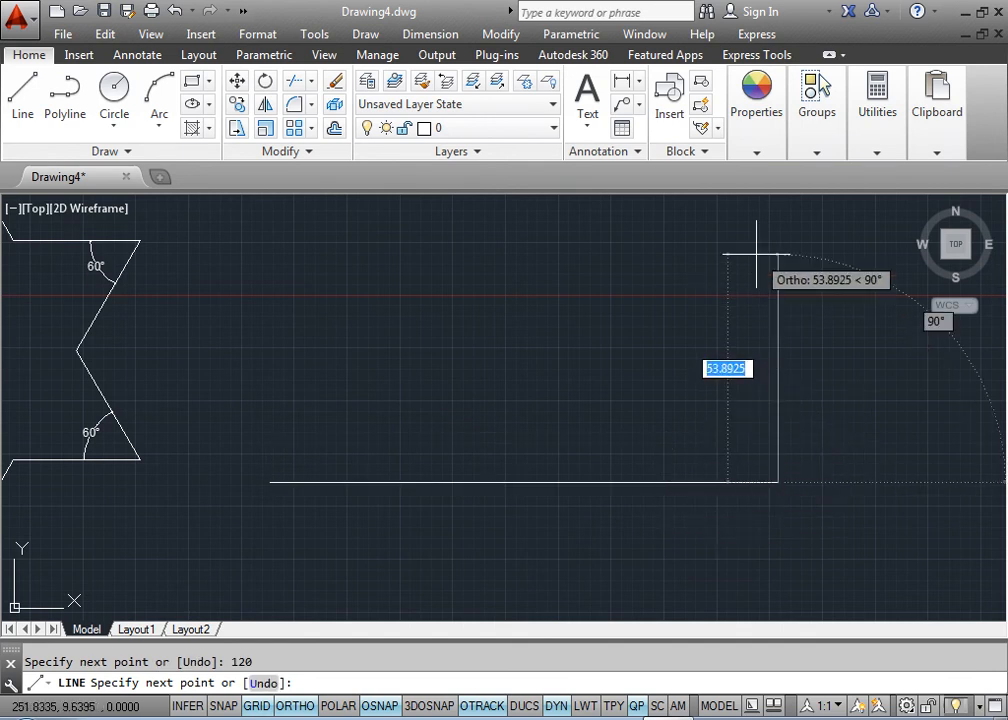
# Step: Continue the line 80 units straight up from the base's right end, and then 20 units to the left
pyautogui.write('80')
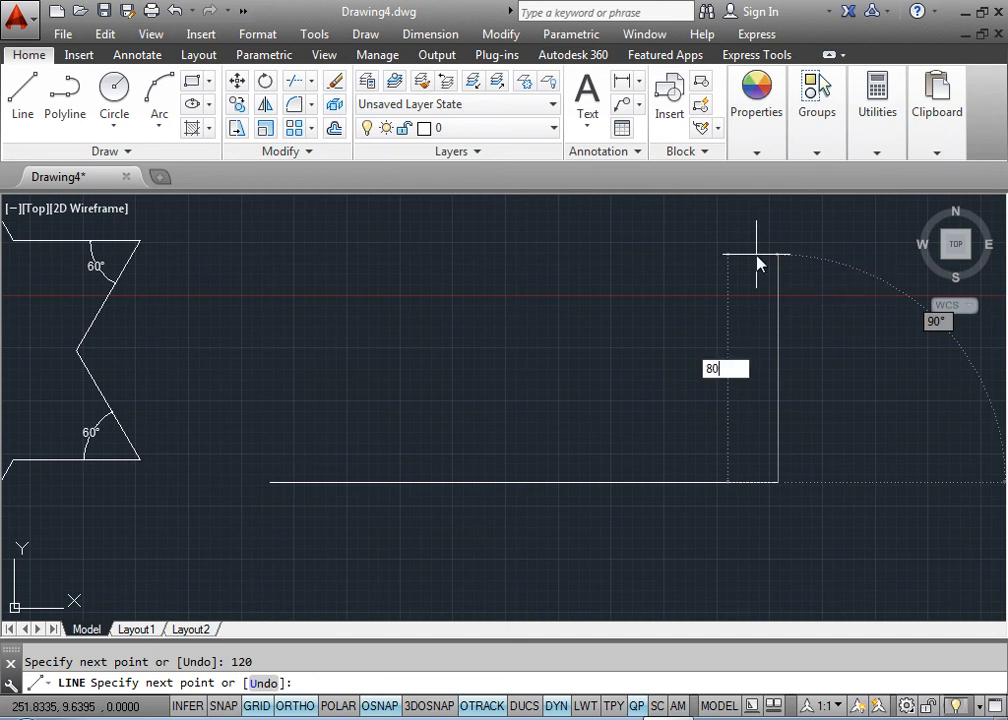
pyautogui.press('Return')
pyautogui.moveTo(810, 285); pyautogui.dragTo(826, 500, button='middle')
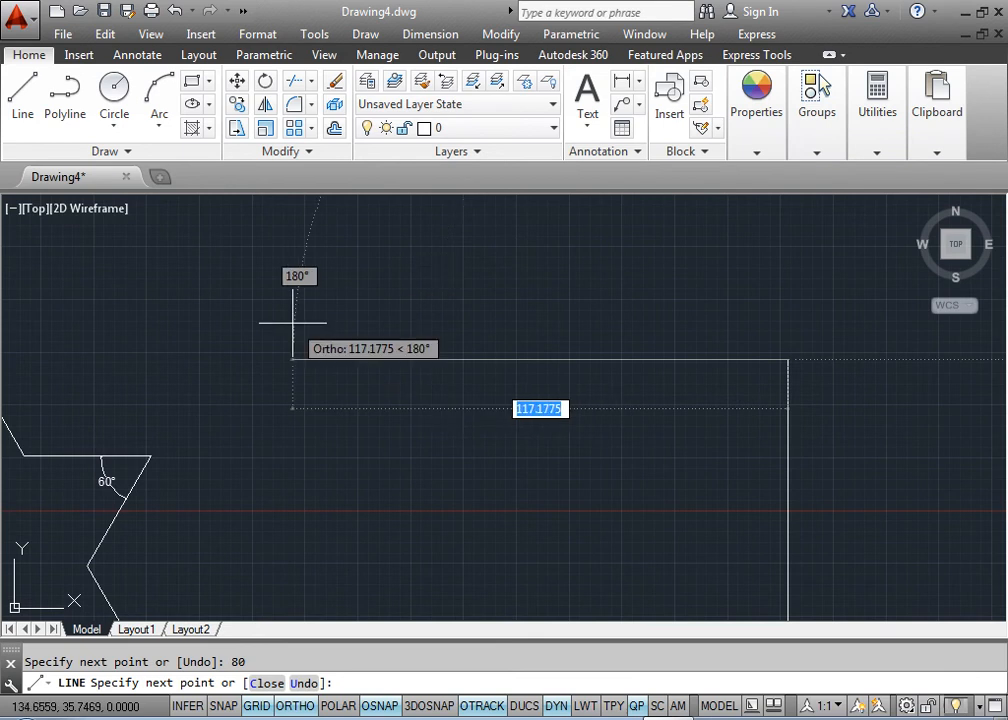
pyautogui.write('20')
pyautogui.press('Return')
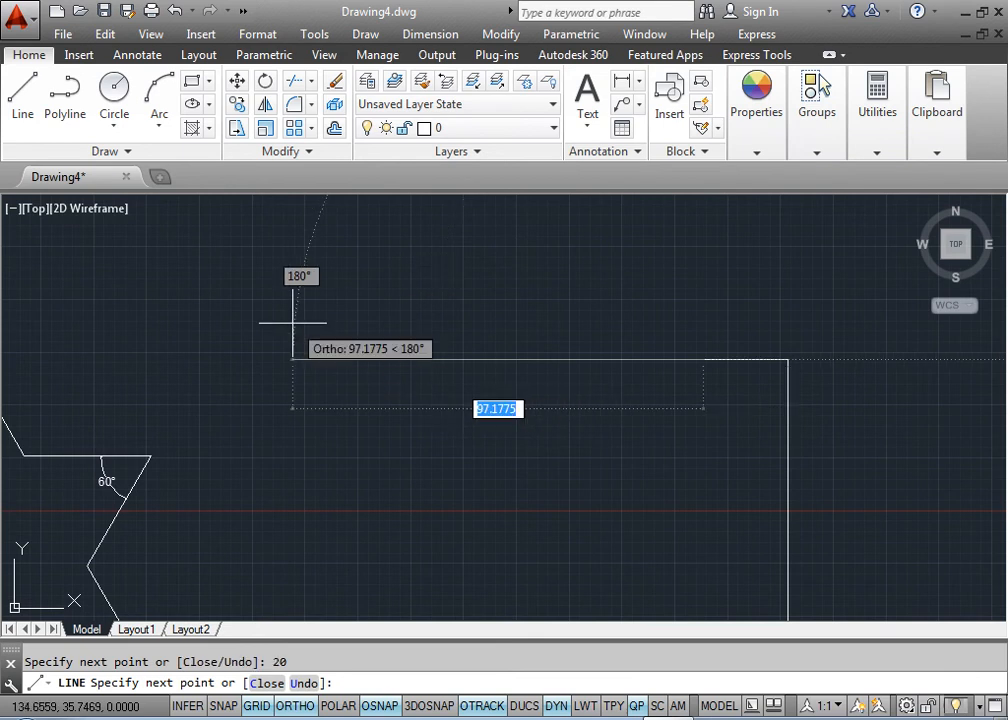
# Step: Continue the outline as descending stair steps: 10 units down, 20 units left, and 10 units down
pyautogui.moveTo(556, 506); pyautogui.dragTo(551, 346, button='middle')
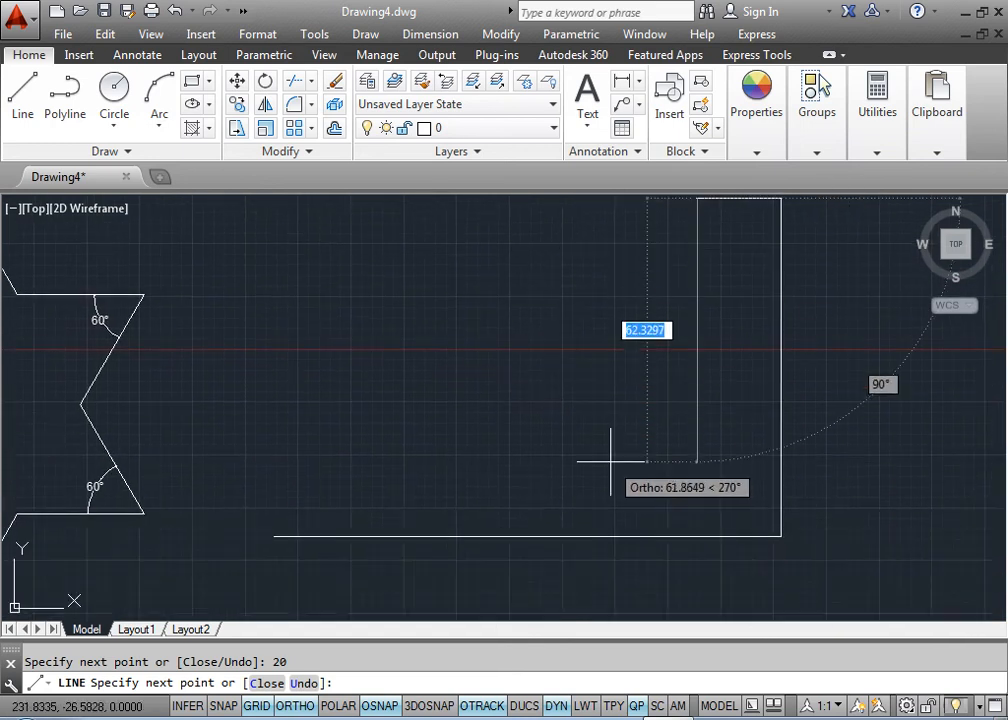
pyautogui.moveTo(610, 455); pyautogui.dragTo(617, 501, button='middle')
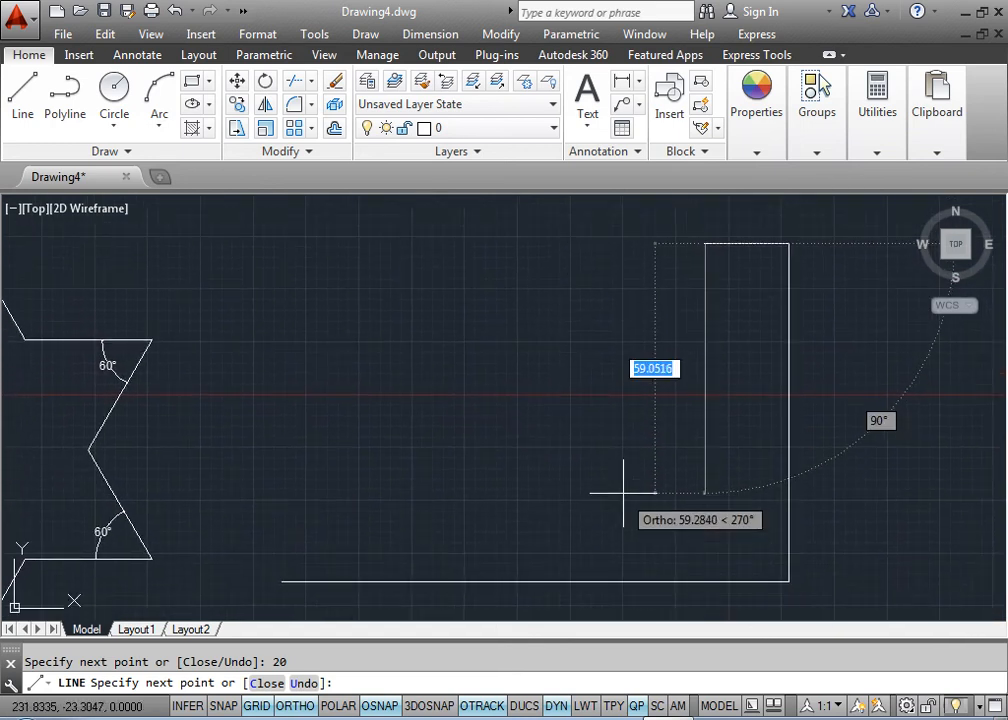
pyautogui.write('10')
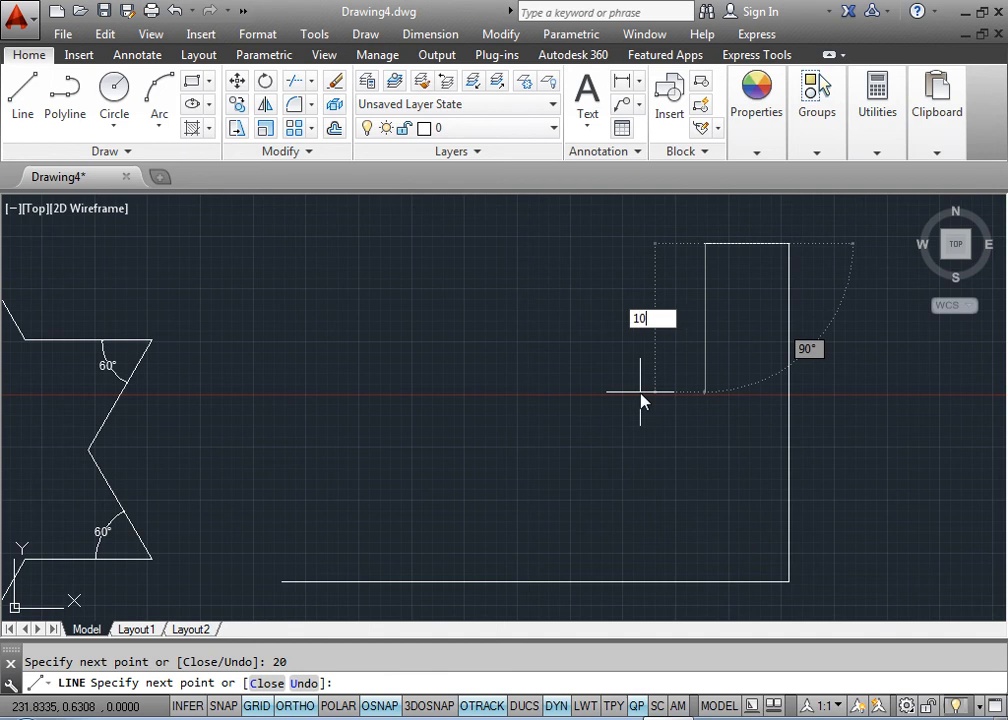
pyautogui.press('Return')
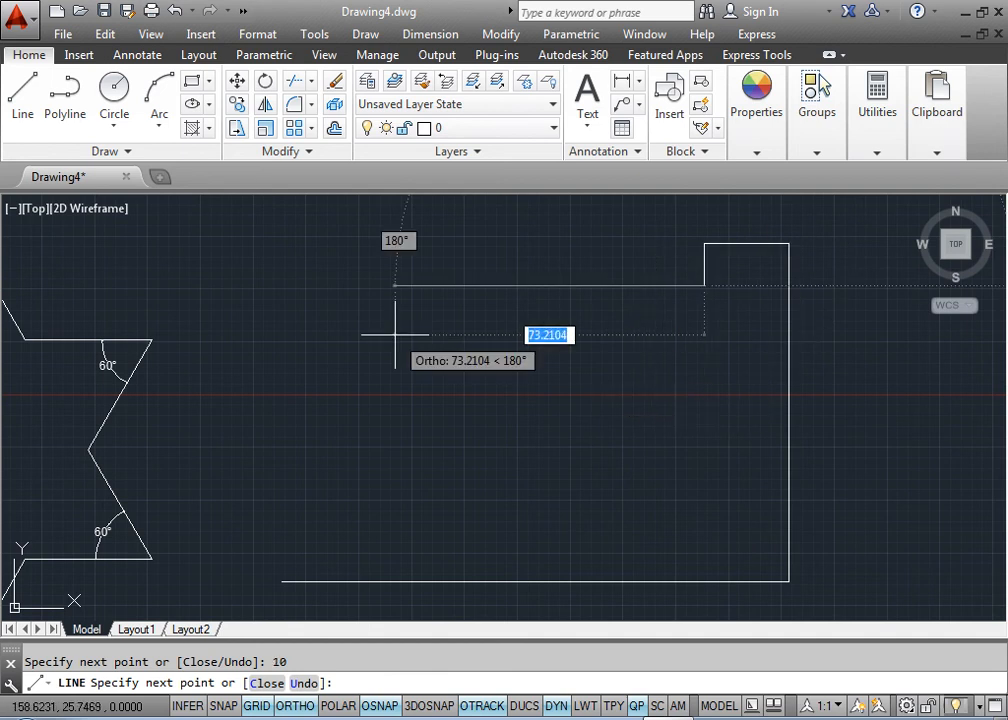
pyautogui.write('20')
pyautogui.press('Return')
pyautogui.write('10')
pyautogui.press('Return')
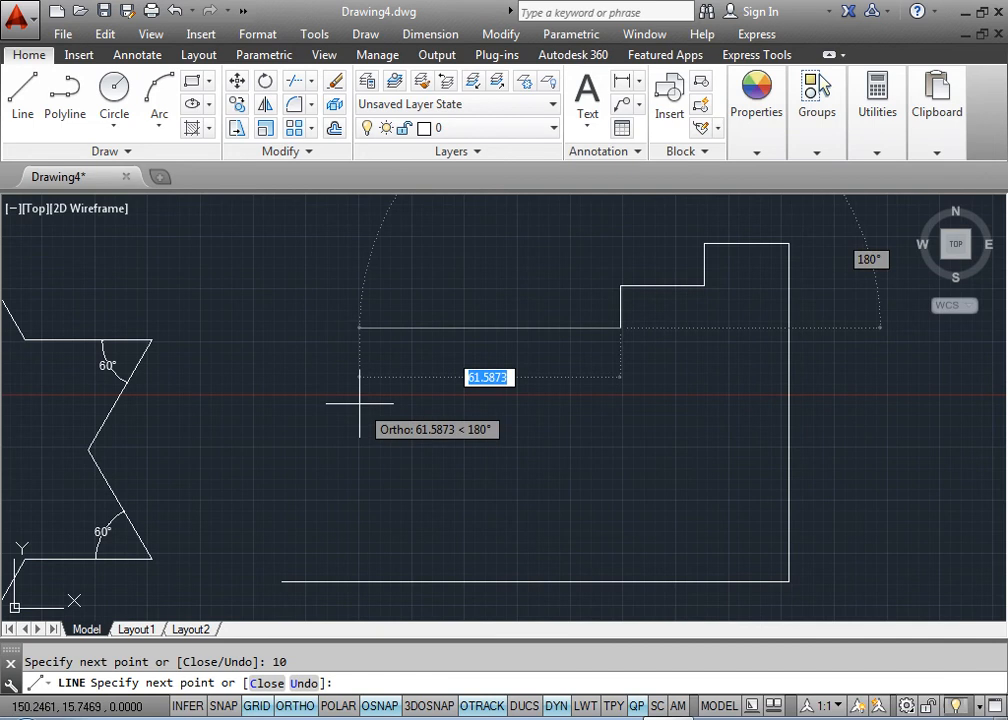
# Step: Extend the staircase by two more steps, each 20 units left and 10 units down
pyautogui.write('20')
pyautogui.press('Return')
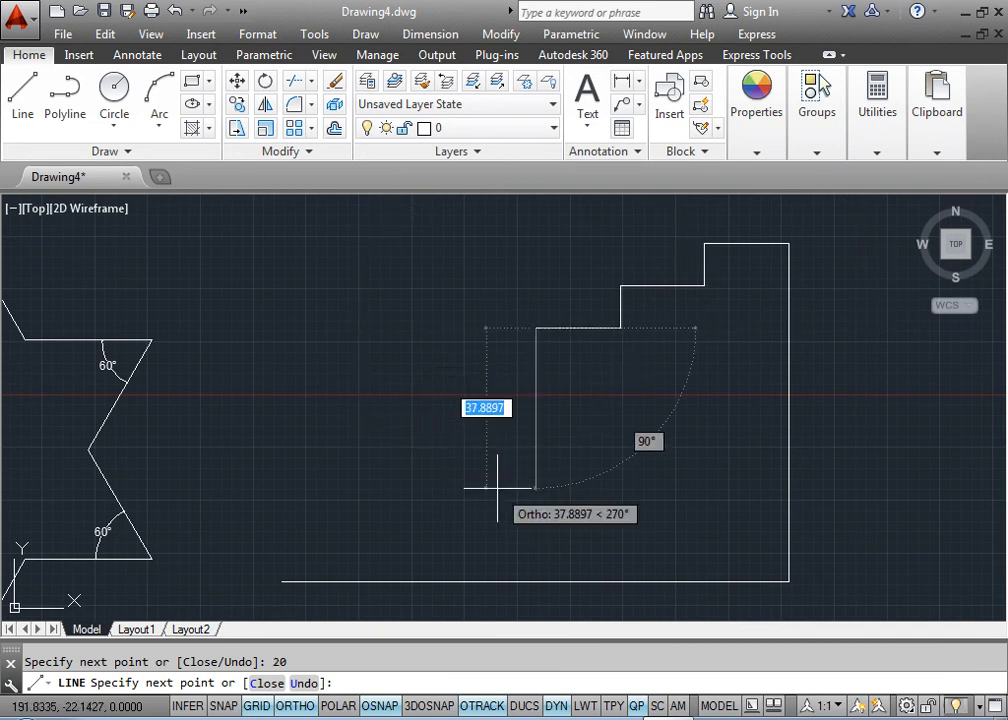
pyautogui.write('10')
pyautogui.press('Return')
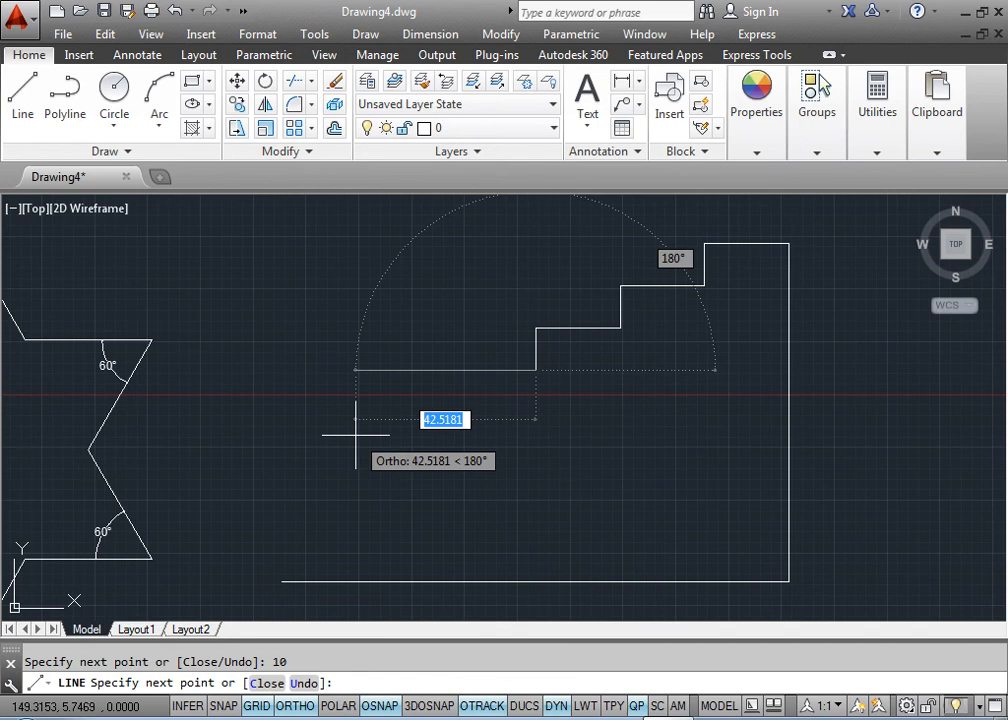
pyautogui.write('0')
pyautogui.press('Return')
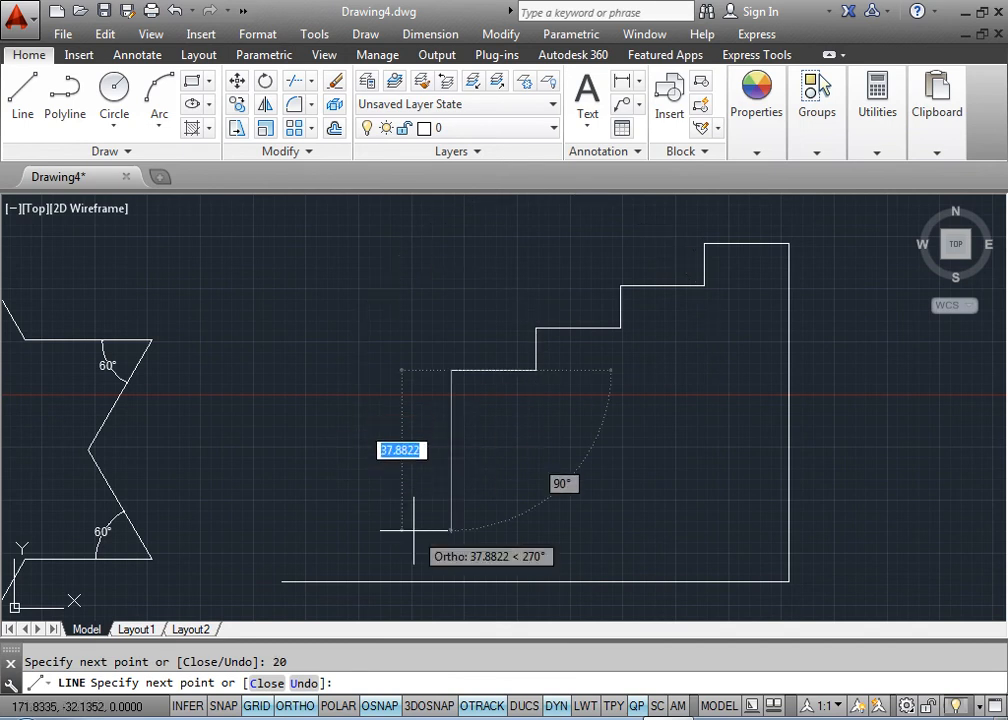
pyautogui.write('10')
pyautogui.press('Return')
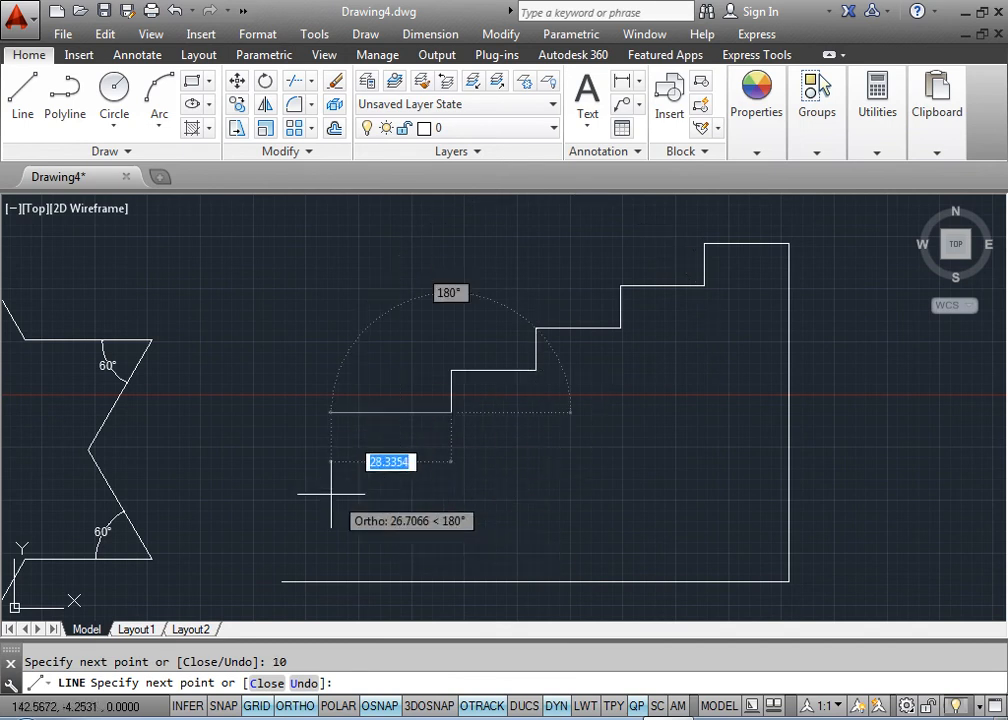
# Step: Finish the staircase with segments 20 left, 10 down and 20 left, and close it down to the base line's start point
pyautogui.write('20')
pyautogui.press('Return')
pyautogui.write('1')
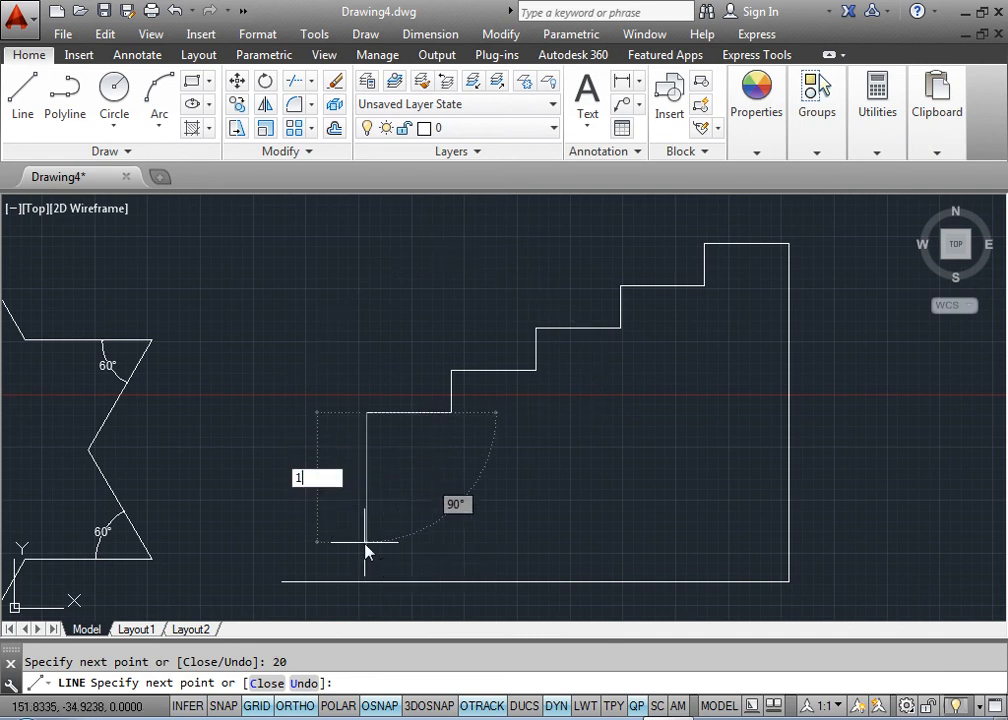
pyautogui.write('0')
pyautogui.press('Return')
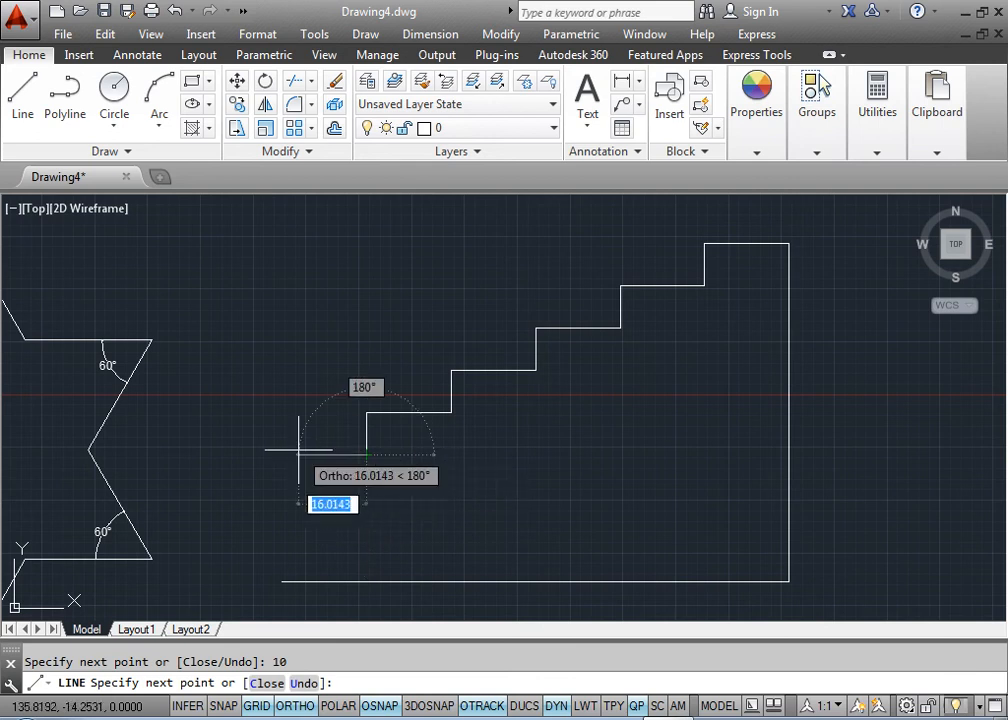
pyautogui.write('20')
pyautogui.press('Return')
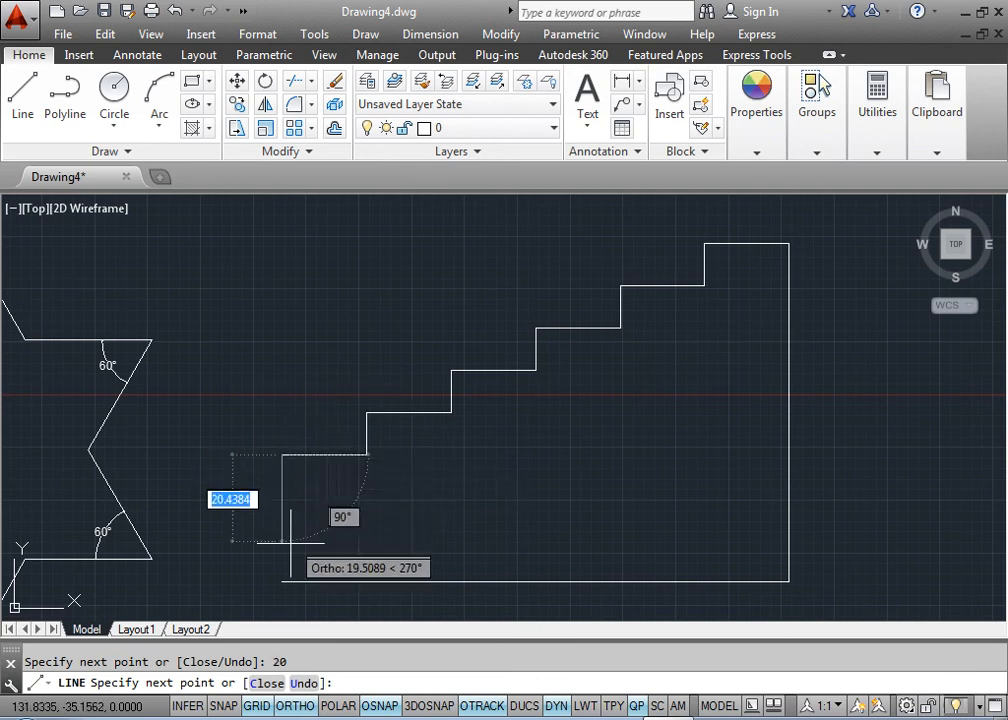
pyautogui.click(282, 581)
pyautogui.press('Return')
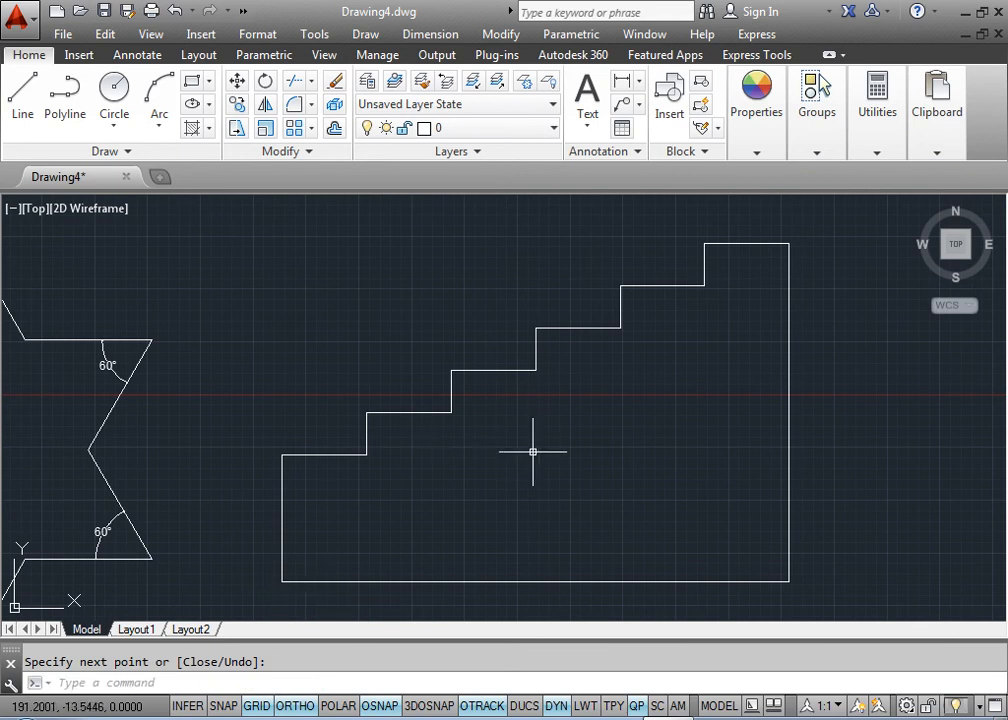
# Step: Turn object snap off for the drawing
pyautogui.moveTo(532, 452); pyautogui.dragTo(522, 484, button='middle')
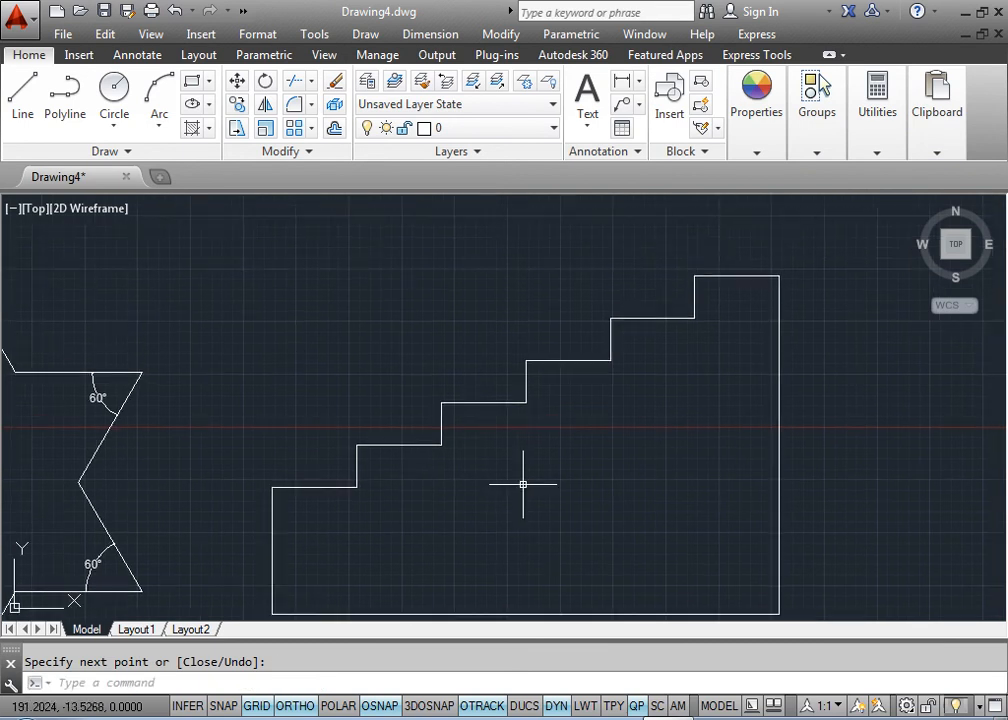
pyautogui.moveTo(612, 477); pyautogui.dragTo(605, 448, button='middle')
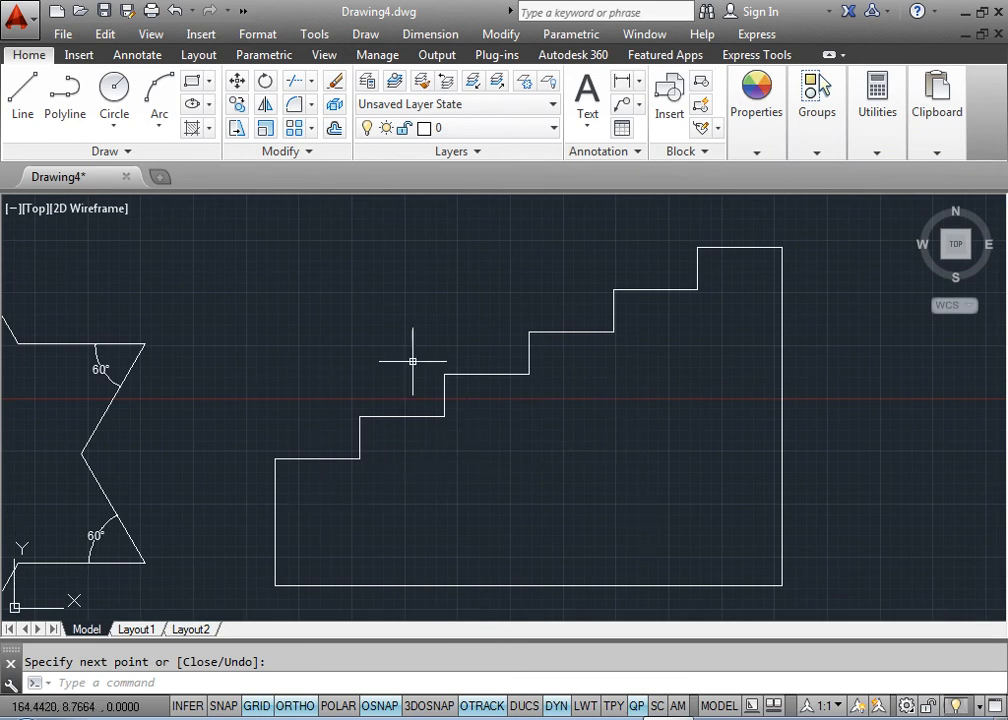
pyautogui.click(293, 706)
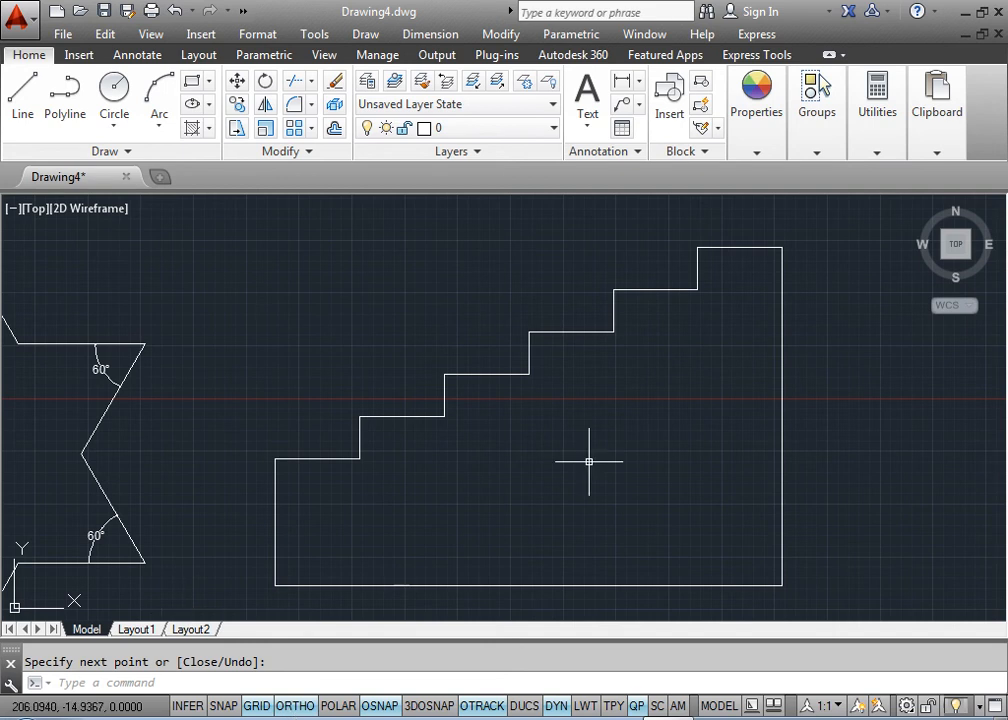
pyautogui.moveTo(552, 520)
pyautogui.mouseDown(button='middle')
pyautogui.moveTo(547, 545)
pyautogui.moveTo(441, 427)
pyautogui.mouseUp(button='middle')
pyautogui.click(379, 706)
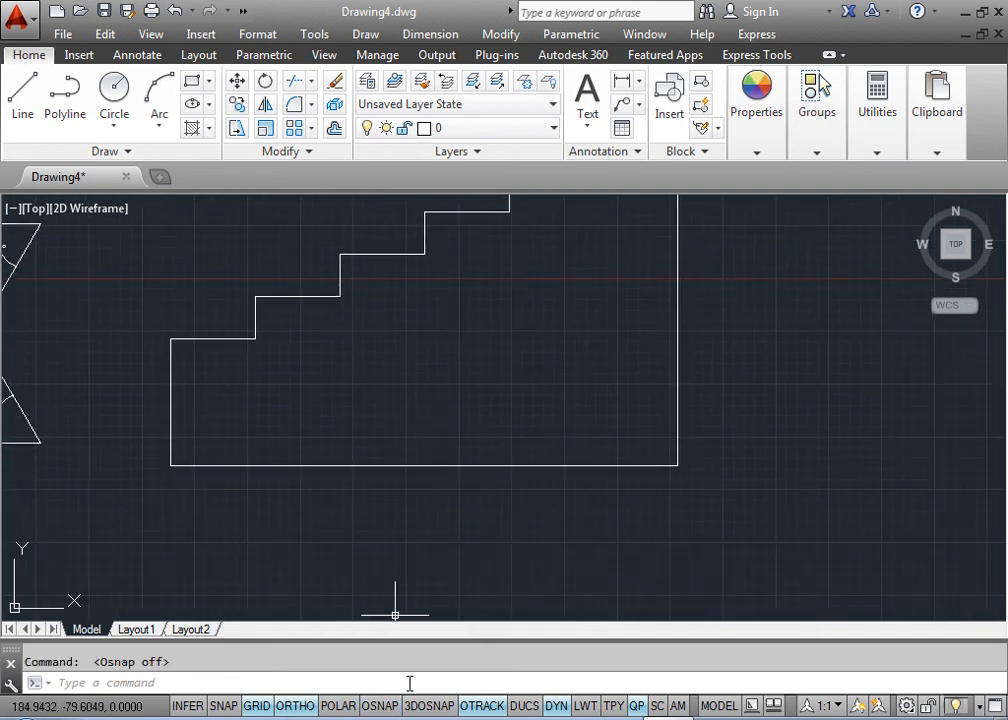
# Step: Review the available object snap modes in the Drafting Settings and close the dialog without changes
pyautogui.write('ds')
pyautogui.press('Return')
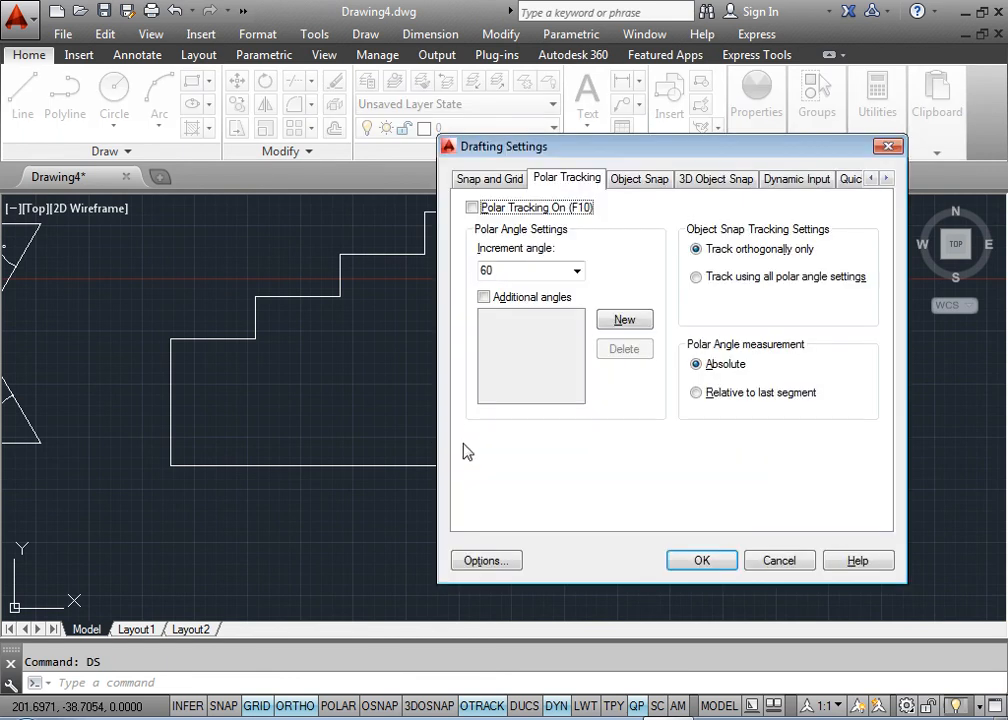
pyautogui.click(618, 182)
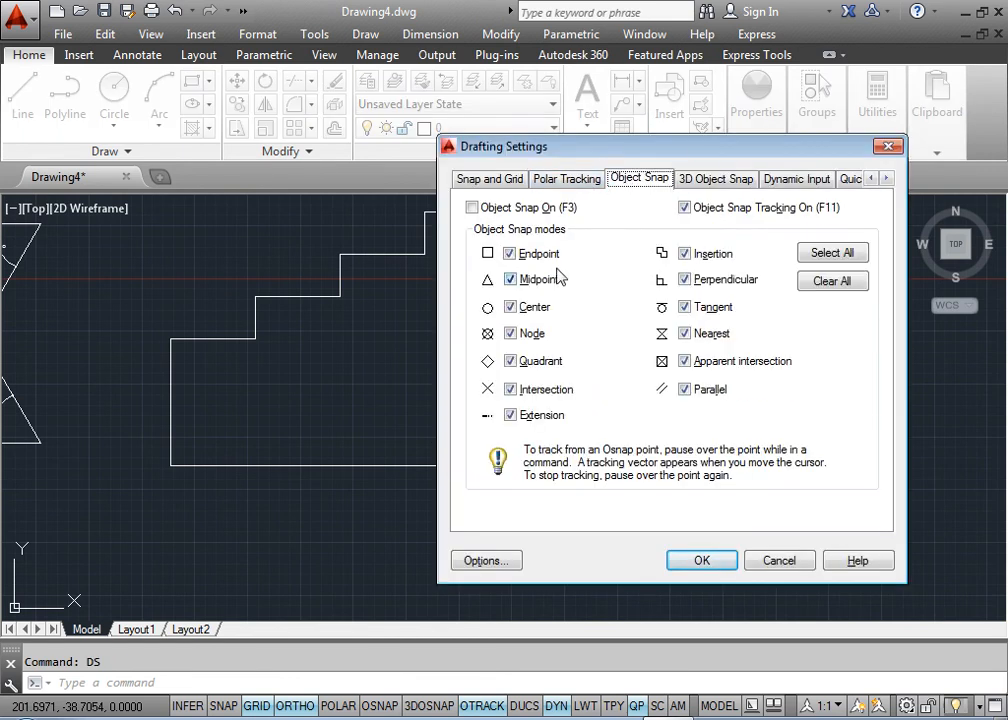
pyautogui.click(888, 146)
# Step: Try the Line command at the staircase's lower-right corner with object snap off, turn object snap back on, and cancel the line
pyautogui.moveTo(556, 383); pyautogui.dragTo(459, 421, button='middle')
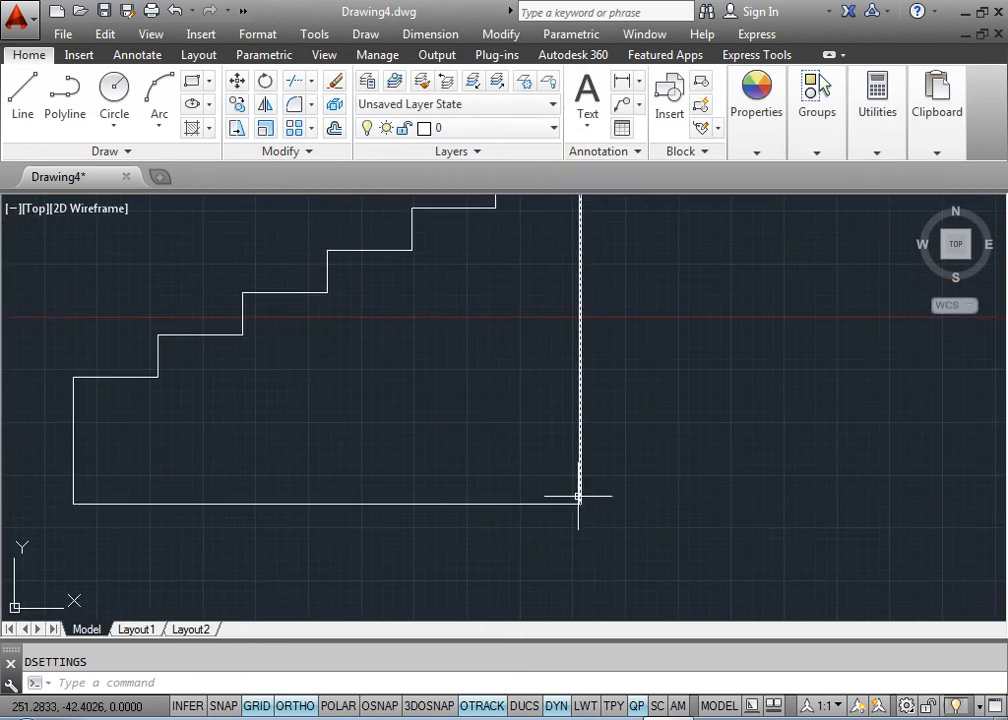
pyautogui.moveTo(603, 508); pyautogui.dragTo(515, 510, button='middle')
pyautogui.press('l')
pyautogui.press('Return')
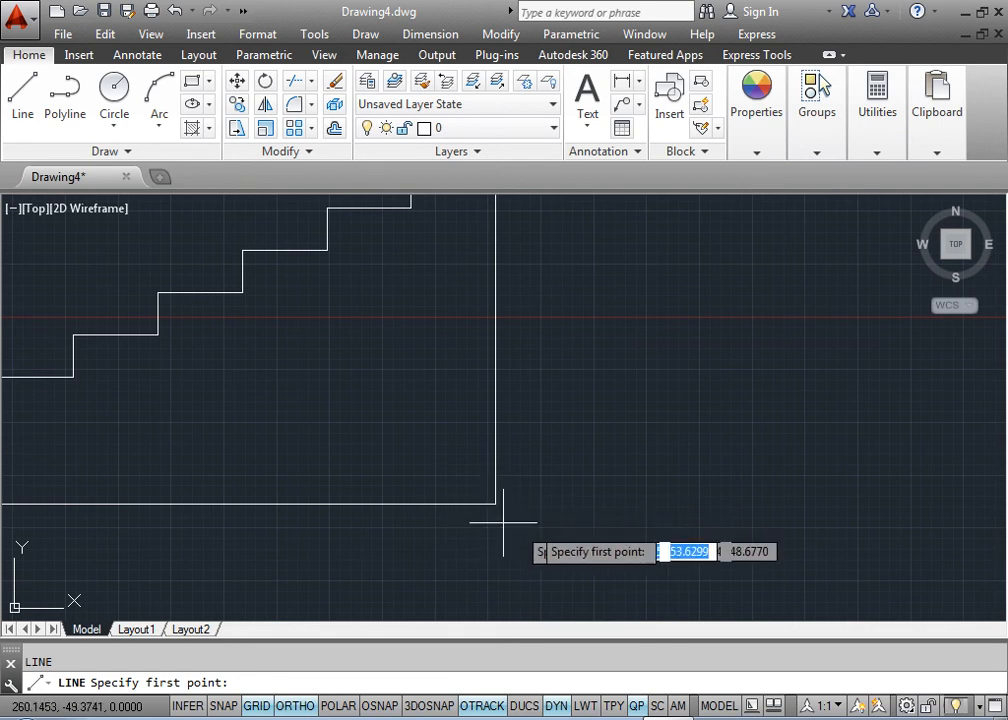
pyautogui.moveTo(467, 407); pyautogui.dragTo(497, 454, button='middle')
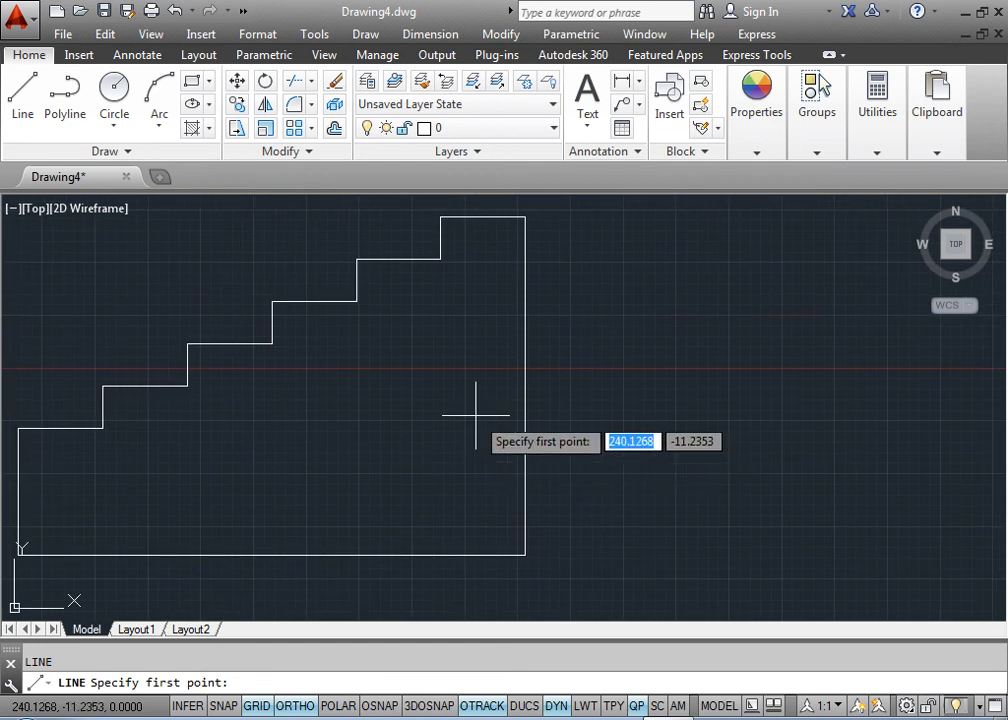
pyautogui.click(390, 706)
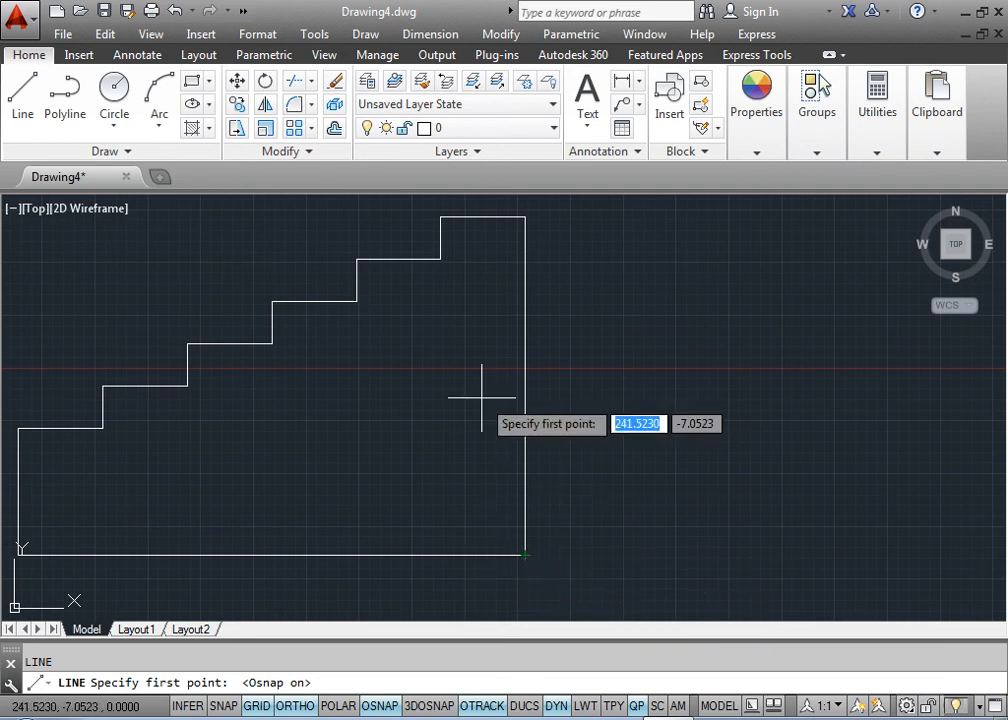
pyautogui.press('Escape')
# Step: Disable the Endpoint object snap mode in the Drafting Settings and apply the change
pyautogui.write('ds')
pyautogui.press('Return')
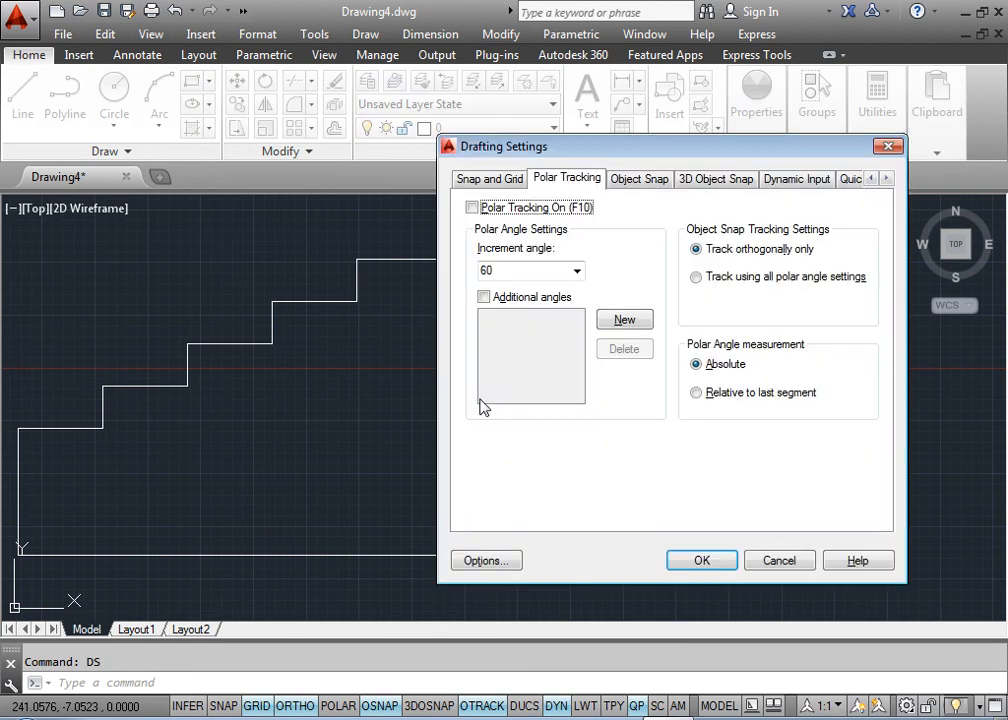
pyautogui.click(639, 178)
pyautogui.click(521, 254)
pyautogui.click(701, 558)
# Step: With the Line command active, check which snaps appear at the staircase's corner and the star's upper-right tip, without drawing anything
pyautogui.moveTo(720, 452); pyautogui.dragTo(538, 495, button='middle')
pyautogui.write('l')
pyautogui.press('Return')
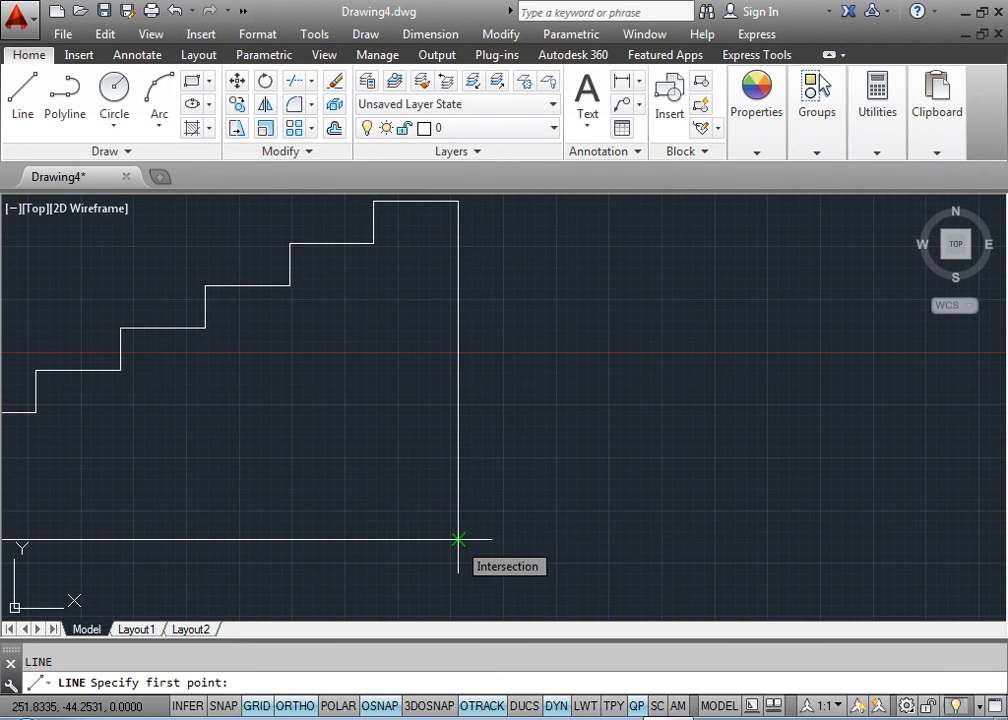
pyautogui.moveTo(457, 299); pyautogui.dragTo(770, 381, button='middle')
pyautogui.moveTo(418, 452); pyautogui.dragTo(758, 425, button='middle')
pyautogui.moveTo(533, 425); pyautogui.dragTo(580, 404, button='middle')
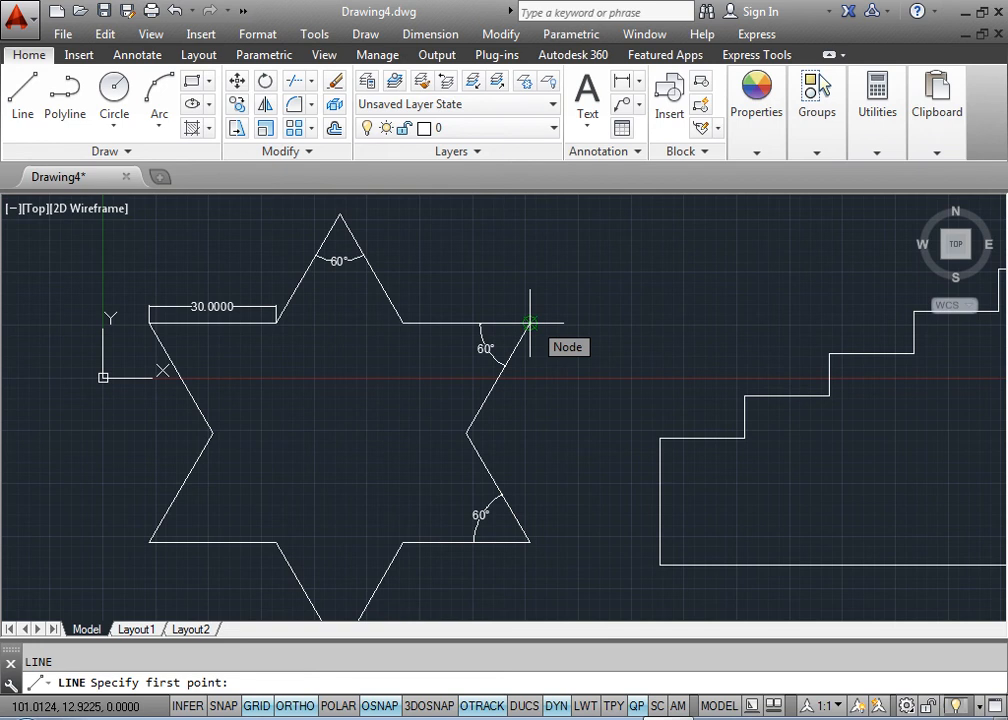
pyautogui.press('Escape')
# Step: Re-enable the Endpoint object snap mode in the Drafting Settings and apply the change
pyautogui.write('ds')
pyautogui.press('Return')
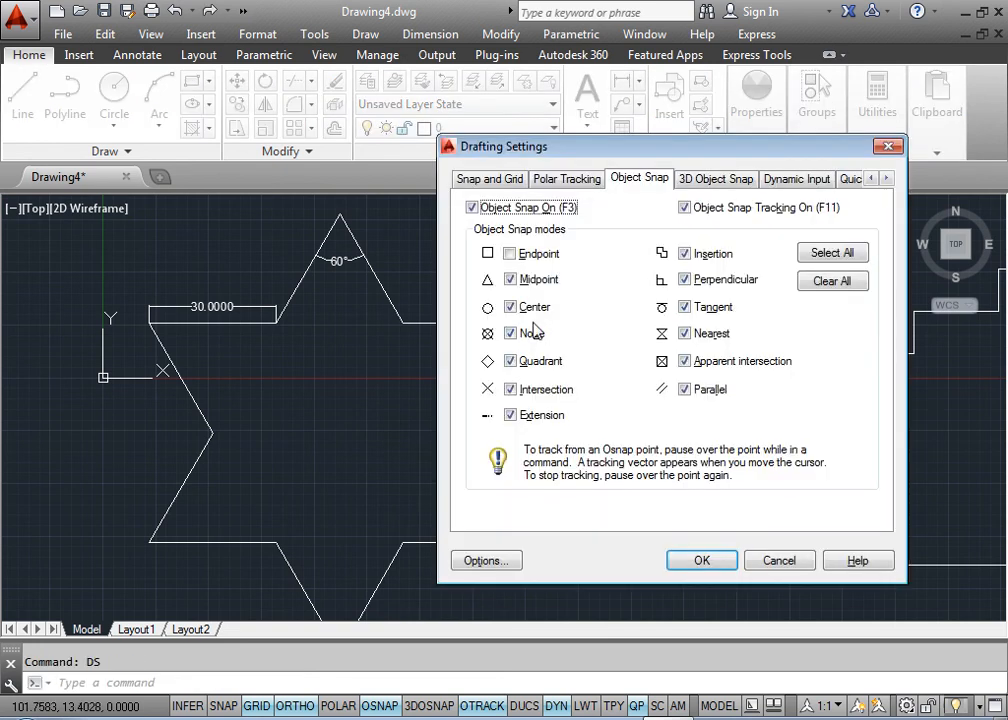
pyautogui.click(510, 254)
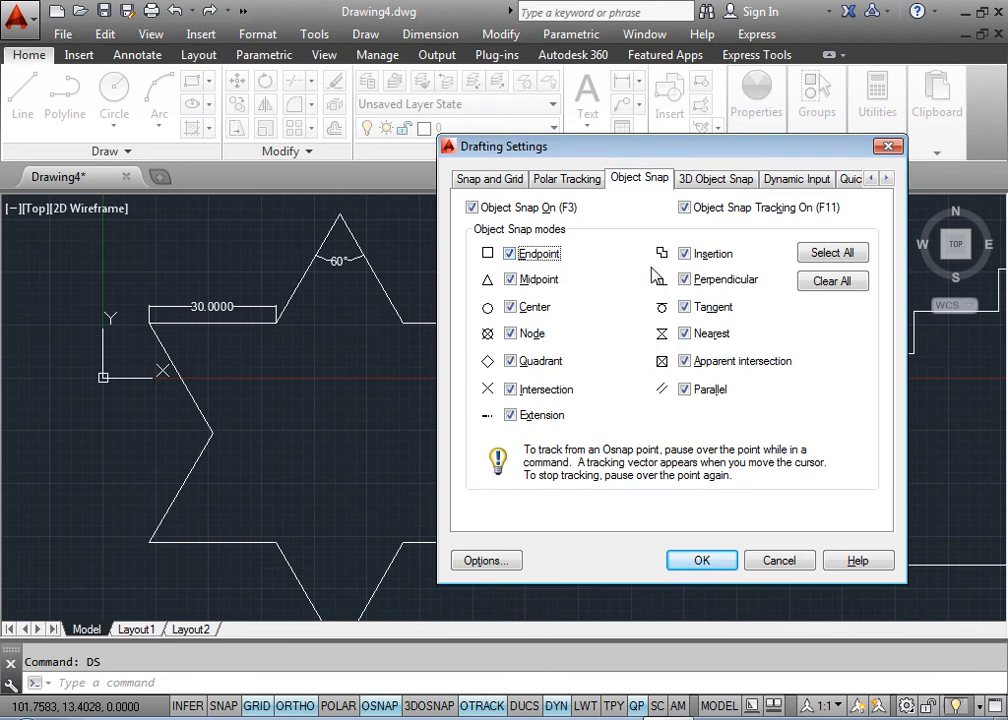
pyautogui.click(717, 557)
# Step: Check object snap tracking from the staircase's lower-right corner with the Line command active, and cancel without drawing
pyautogui.moveTo(772, 400); pyautogui.dragTo(405, 416, button='middle')
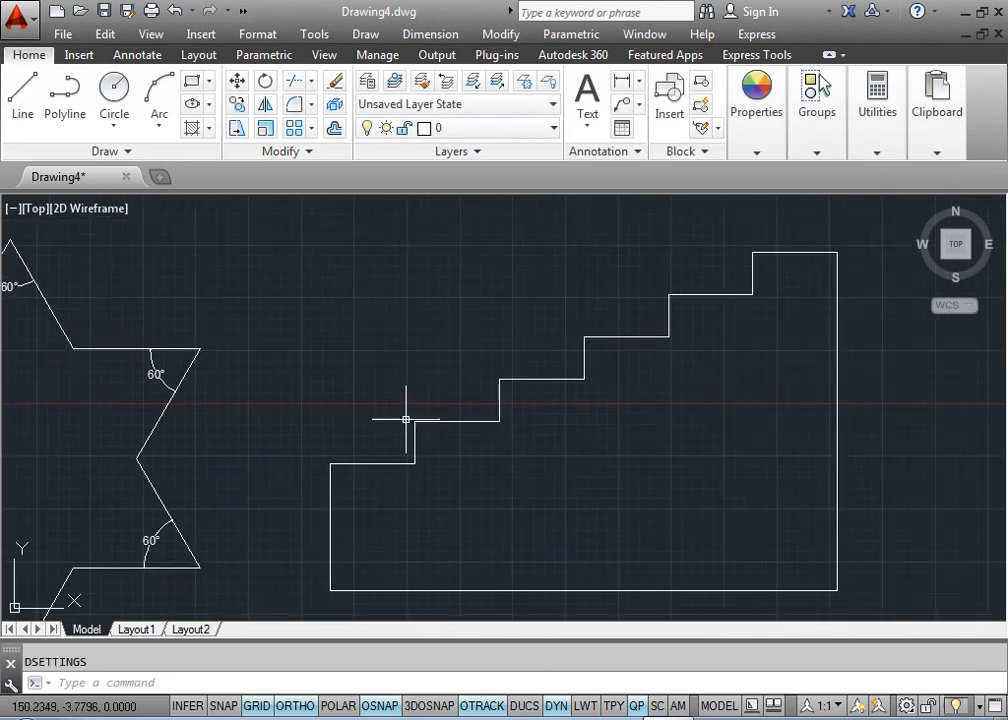
pyautogui.write('l')
pyautogui.press('Return')
pyautogui.moveTo(684, 470); pyautogui.dragTo(457, 443, button='middle')
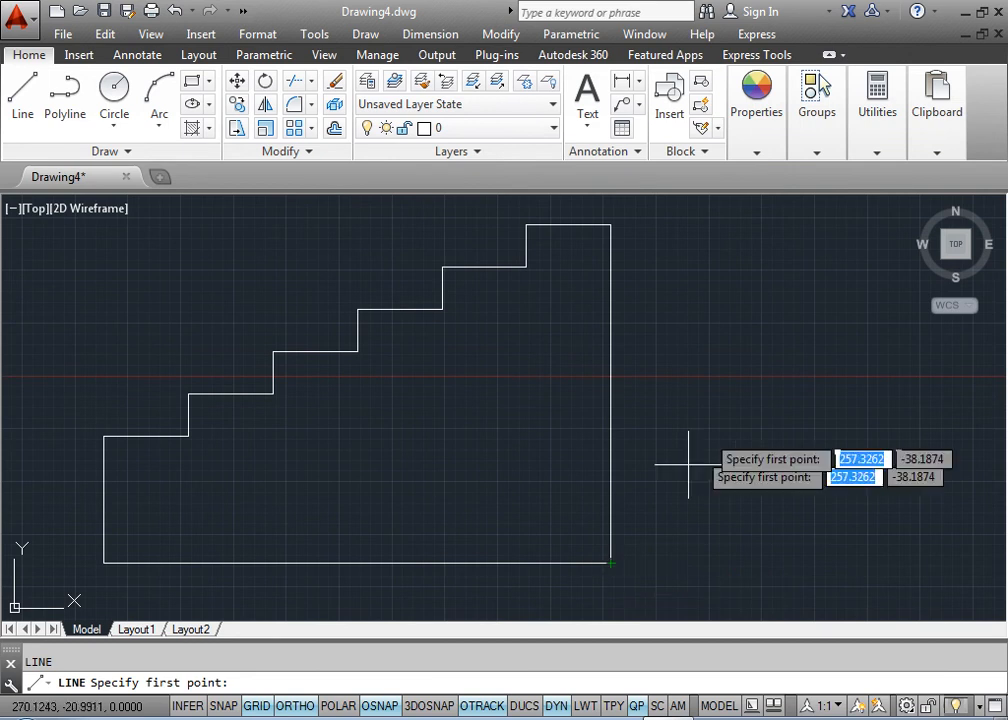
pyautogui.press('Escape')
pyautogui.moveTo(685, 404); pyautogui.dragTo(592, 423, button='middle')
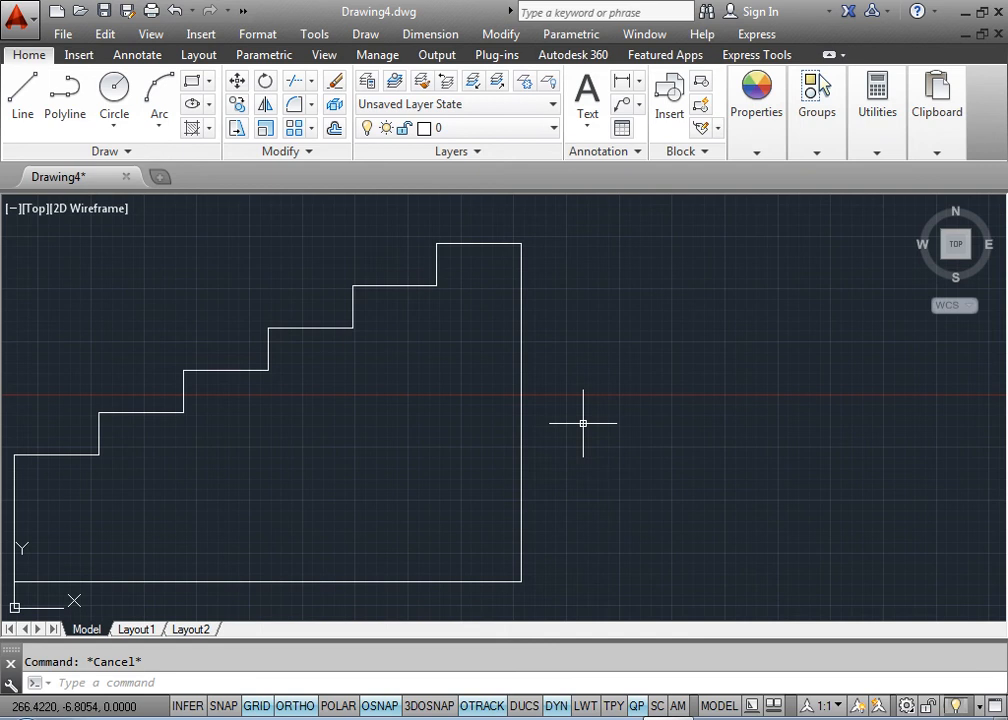
pyautogui.moveTo(637, 432); pyautogui.dragTo(682, 407, button='middle')
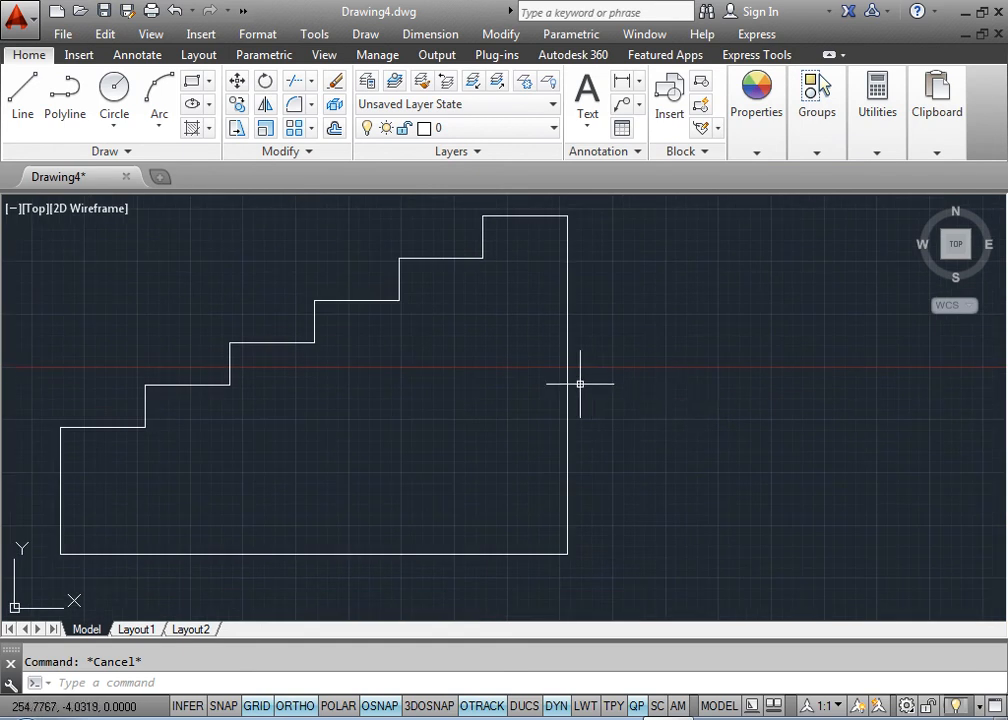
pyautogui.moveTo(480, 414); pyautogui.dragTo(450, 414, button='middle')
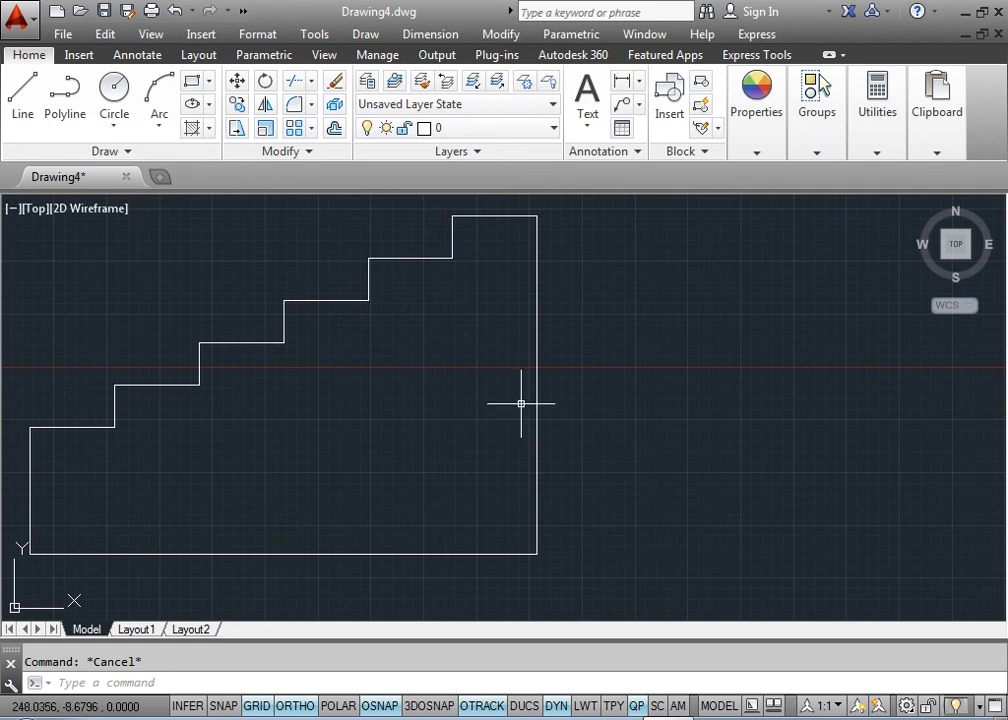
# Step: Review the Polar Tracking options in the Drafting Settings, comparing Relative to last segment with Absolute angle measurement, and cancel the dialog
pyautogui.write('ds')
pyautogui.press('Return')
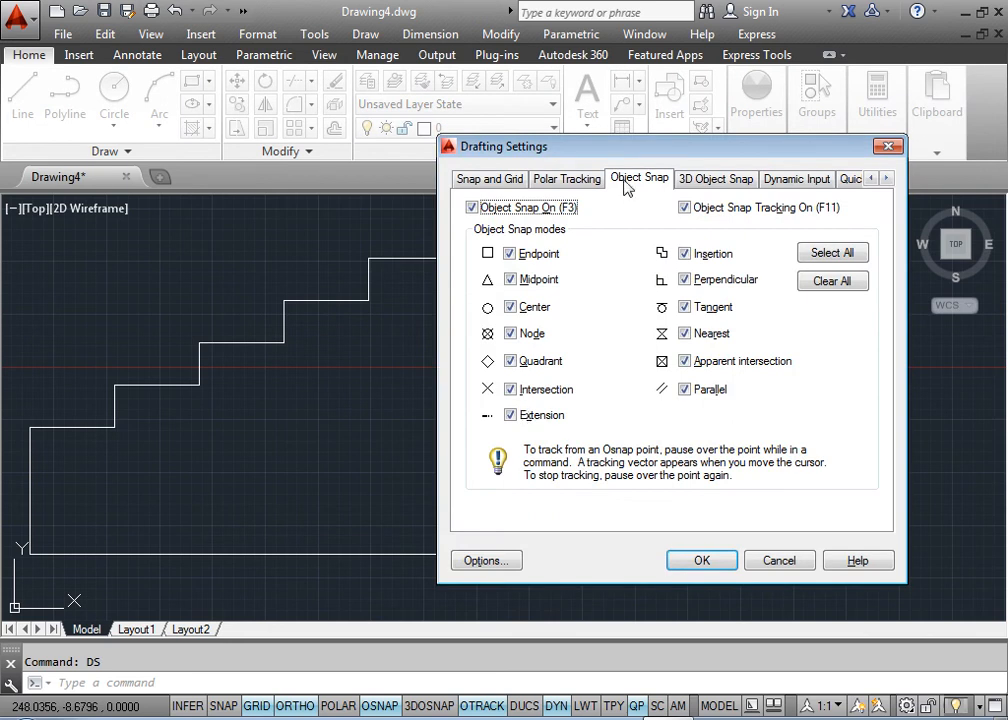
pyautogui.click(584, 183)
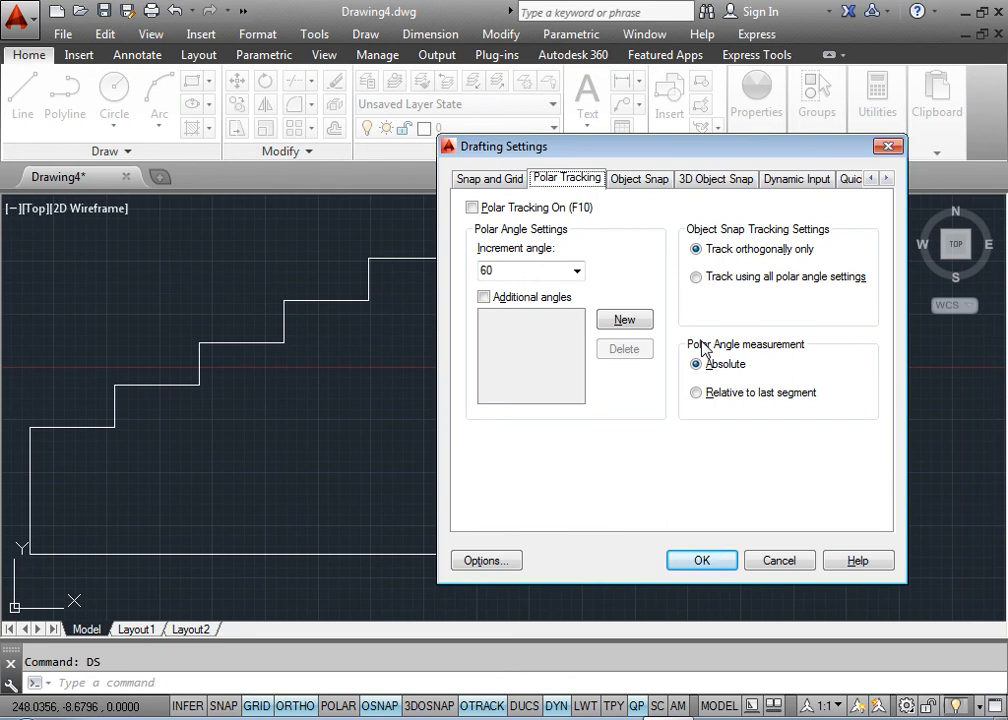
pyautogui.click(725, 394)
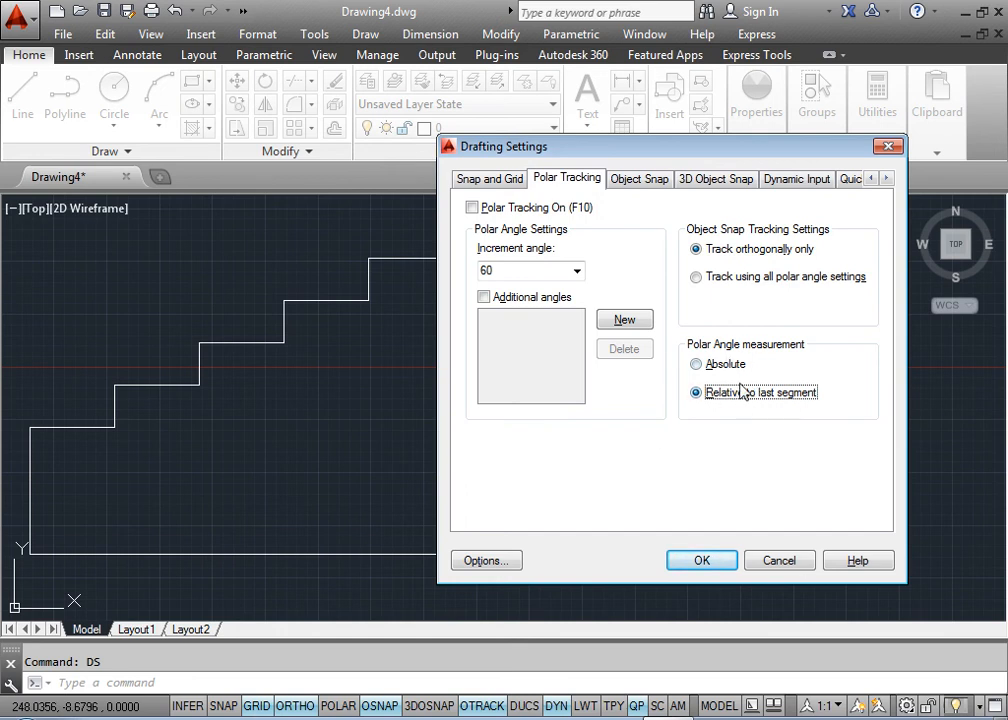
pyautogui.click(722, 366)
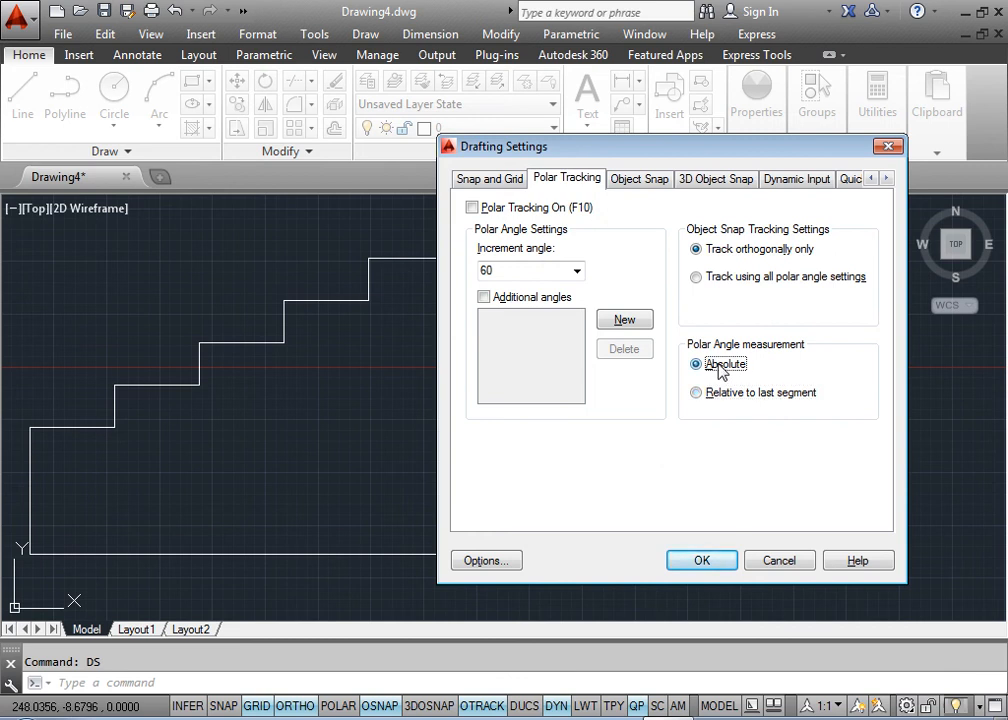
pyautogui.click(758, 566)
# Step: Turn on polar tracking while drawing a 30-unit line at 60° in the empty area beyond the staircase
pyautogui.moveTo(781, 477); pyautogui.dragTo(173, 466, button='middle')
pyautogui.write('l')
pyautogui.press('Return')
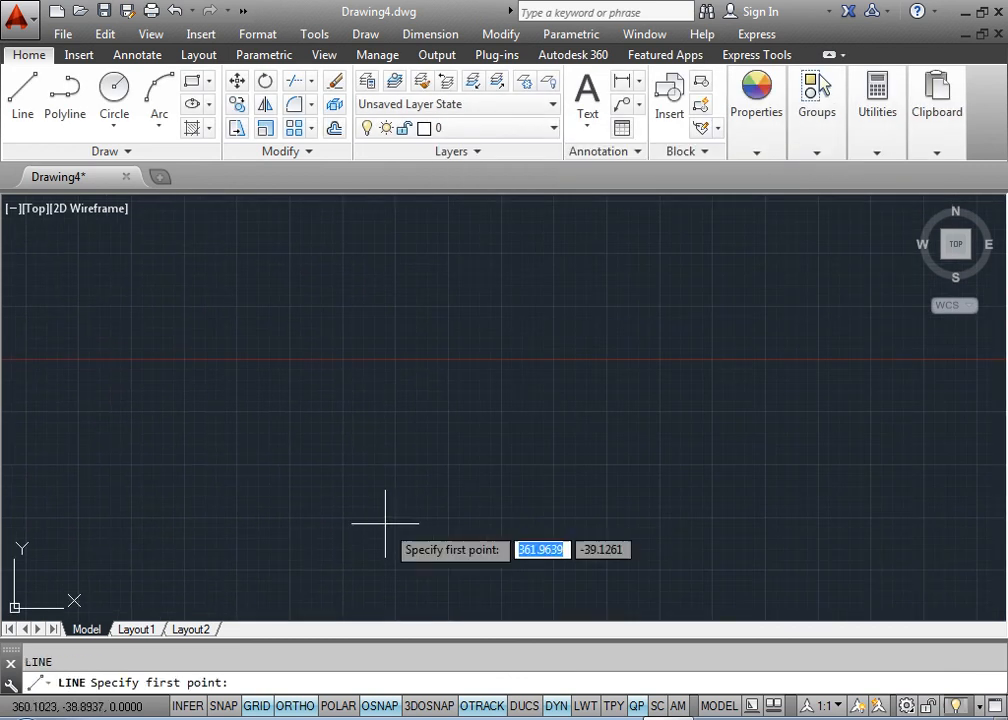
pyautogui.click(309, 428)
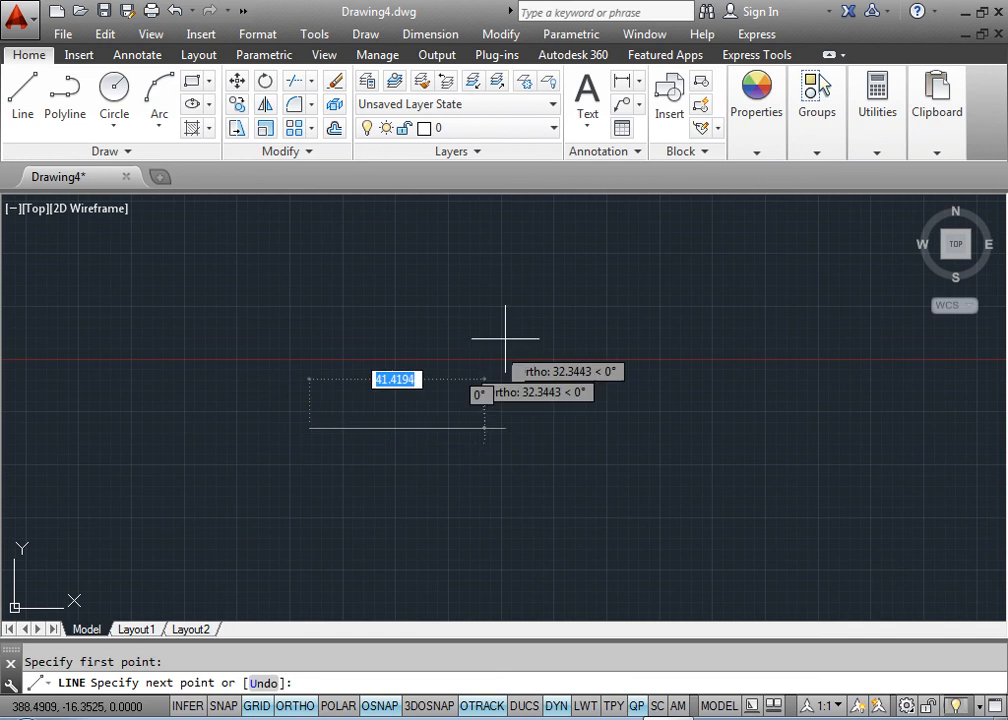
pyautogui.click(338, 706)
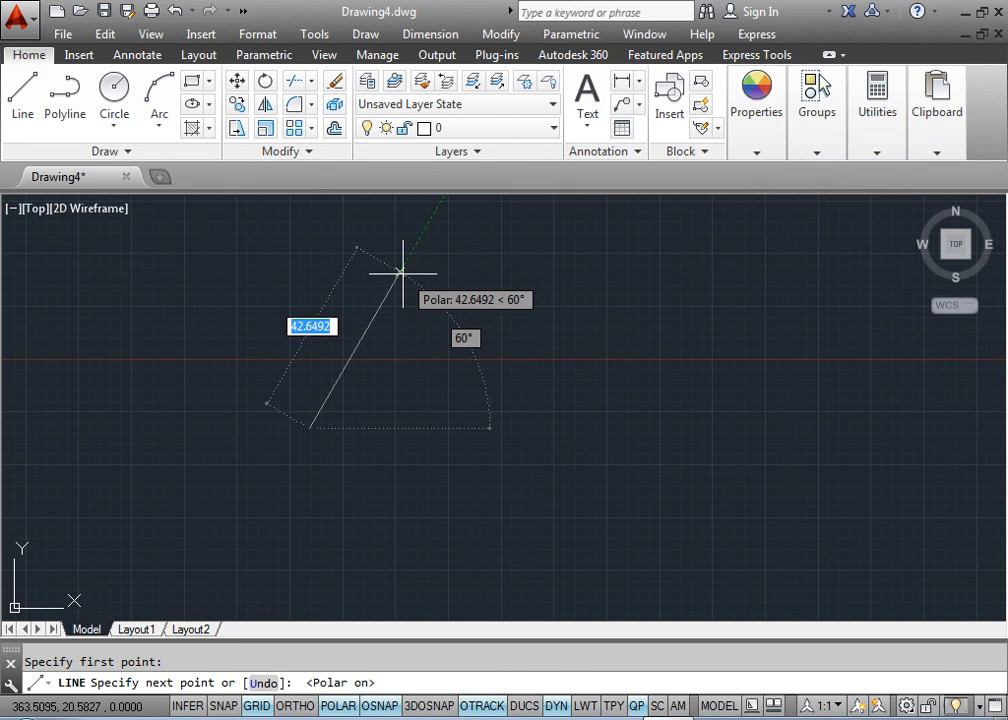
pyautogui.write('6')
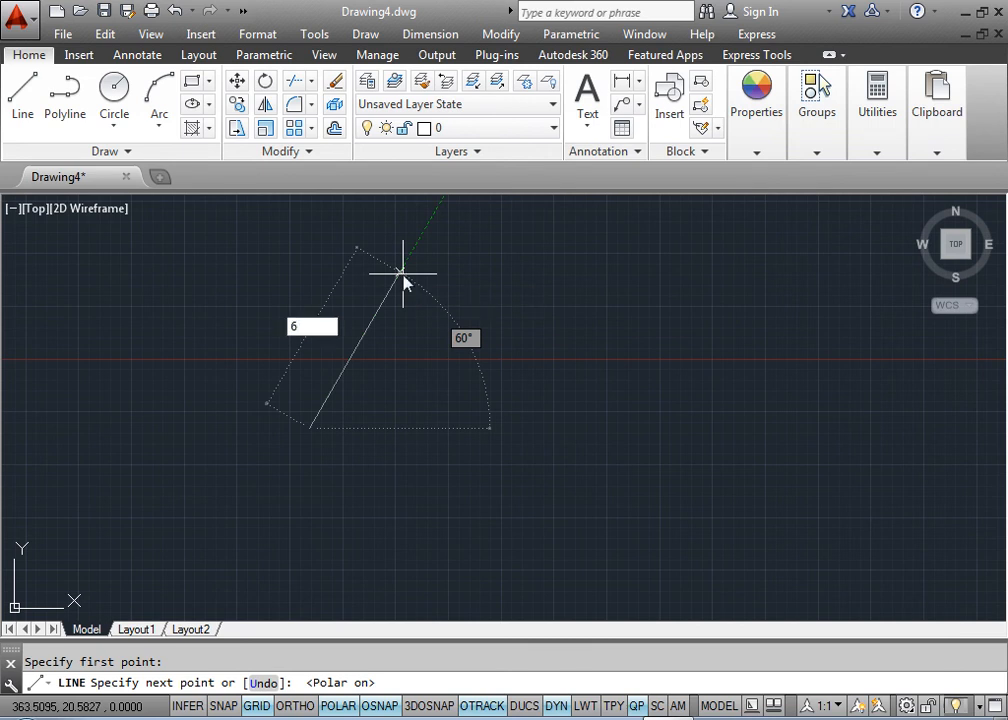
pyautogui.write('30')
pyautogui.press('Return')
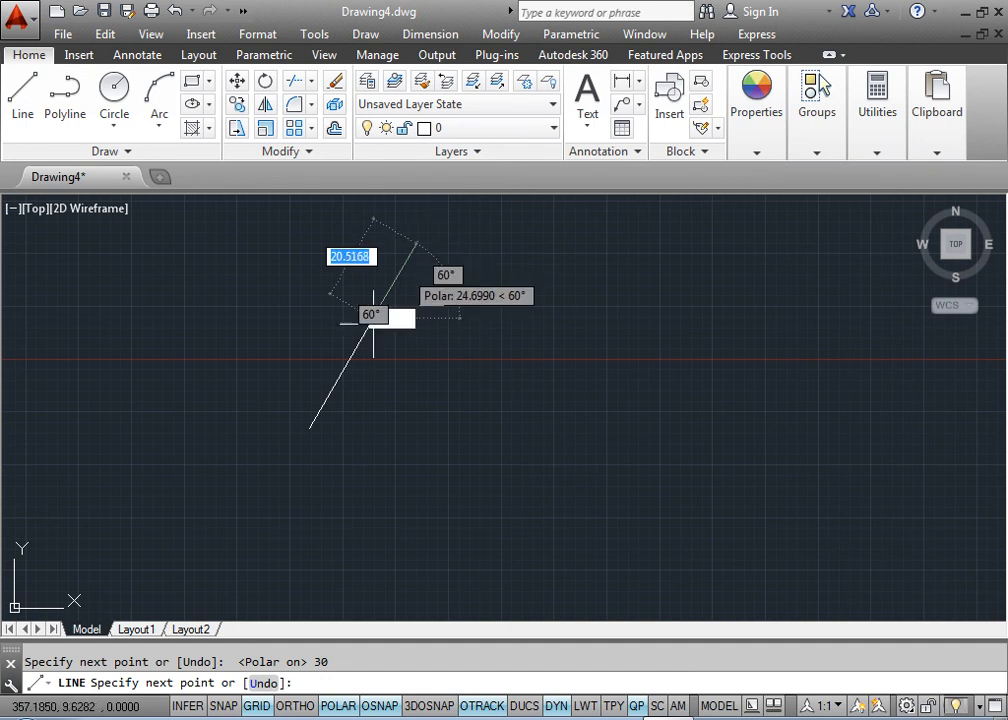
# Step: Set the polar angle measurement to Relative to last segment without leaving the Line command
pyautogui.rightClick(338, 706)
pyautogui.moveTo(400, 695)
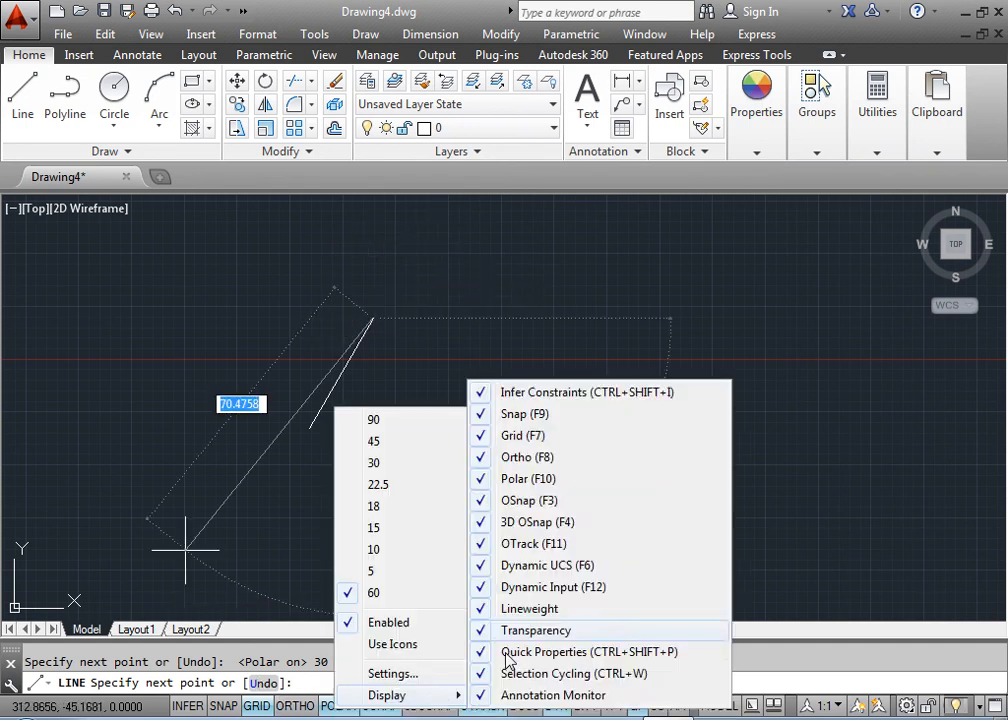
pyautogui.click(412, 674)
pyautogui.click(726, 393)
pyautogui.click(720, 566)
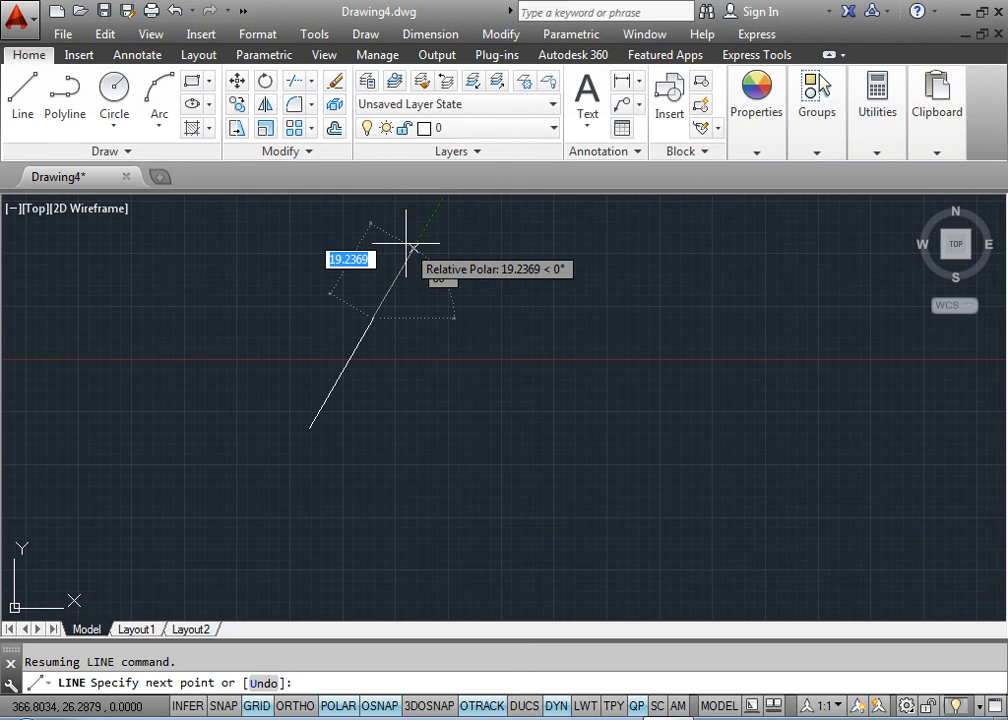
# Step: End the Line command without another segment and delete the 30-unit line
pyautogui.click(374, 318)
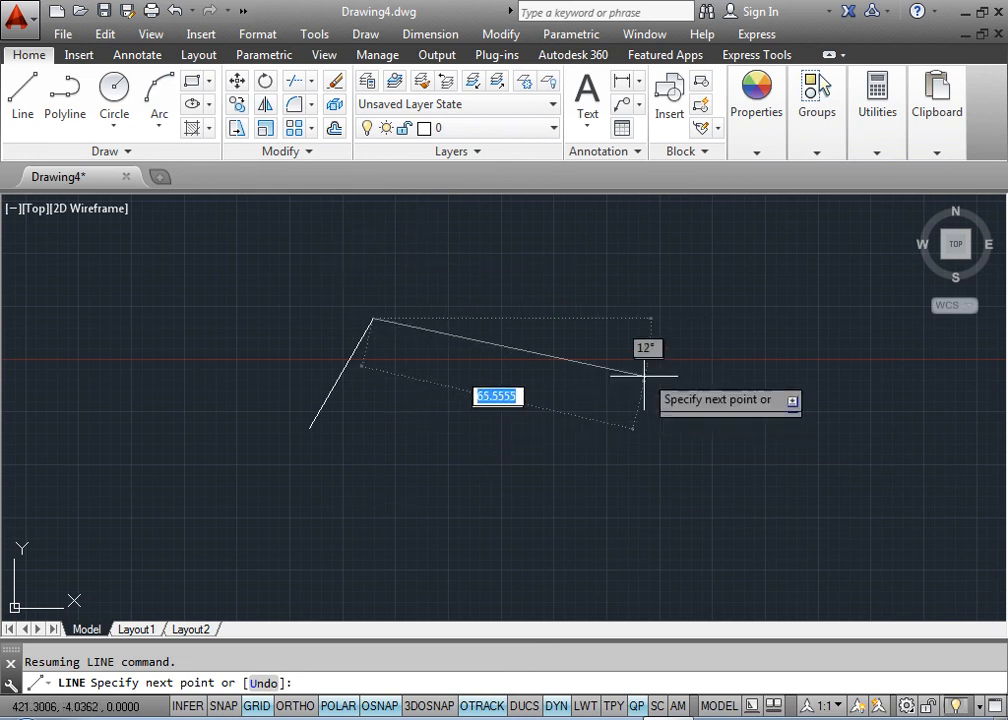
pyautogui.press('Escape')
pyautogui.moveTo(494, 437)
pyautogui.mouseDown(button='middle')
pyautogui.moveTo(506, 481)
pyautogui.moveTo(577, 462)
pyautogui.mouseUp(button='middle')
pyautogui.click(661, 439)
pyautogui.press('Delete')
# Step: Review the object snap tracking options in the Drafting Settings and close the dialog without changes
pyautogui.moveTo(270, 440)
pyautogui.mouseDown(button='middle')
pyautogui.moveTo(443, 439)
pyautogui.moveTo(711, 405)
pyautogui.moveTo(711, 421)
pyautogui.mouseUp(button='middle')
pyautogui.write('DS')
pyautogui.press('Return')
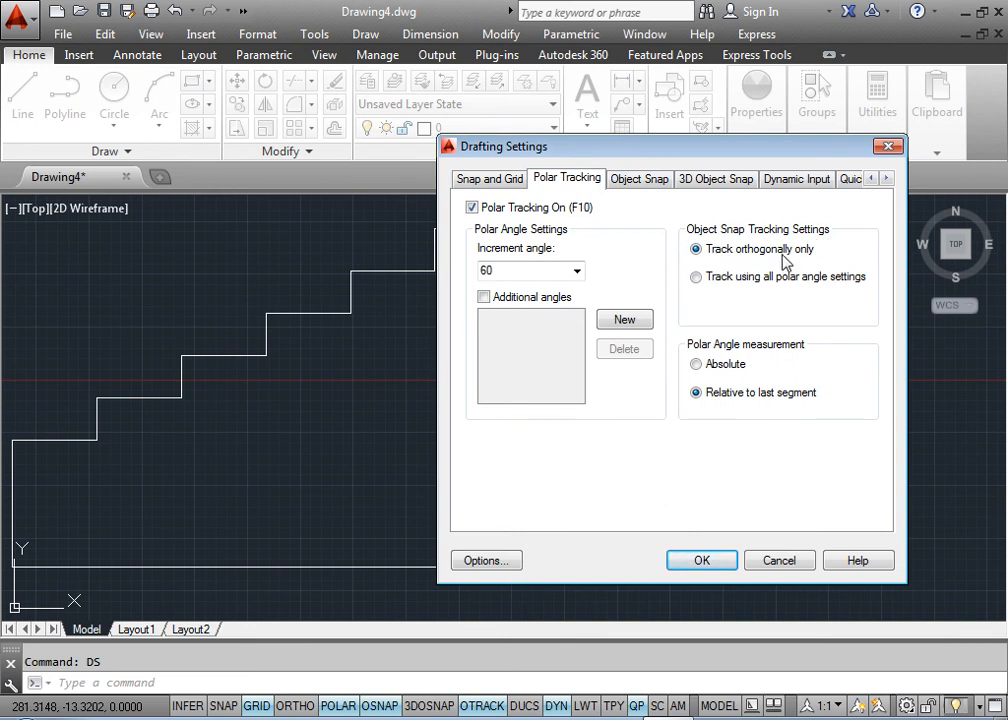
pyautogui.click(888, 147)
# Step: Examine orthogonal tracking from the corners and midpoint of the staircase's tall vertical edge with the Line command, without drawing
pyautogui.moveTo(760, 396); pyautogui.dragTo(713, 392, button='middle')
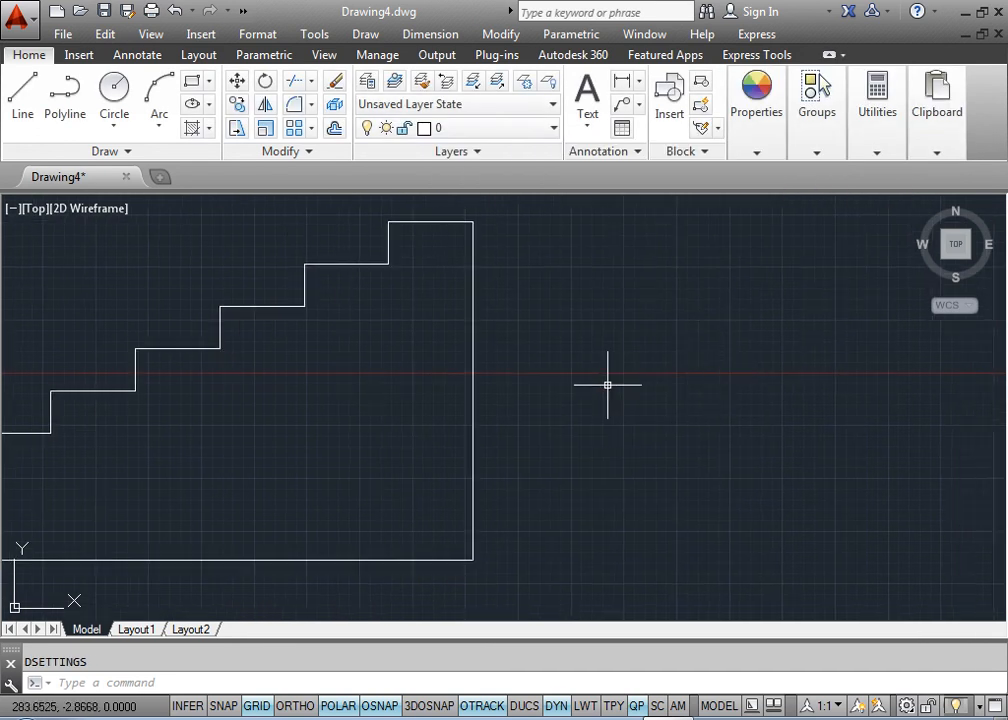
pyautogui.write('l')
pyautogui.press('Return')
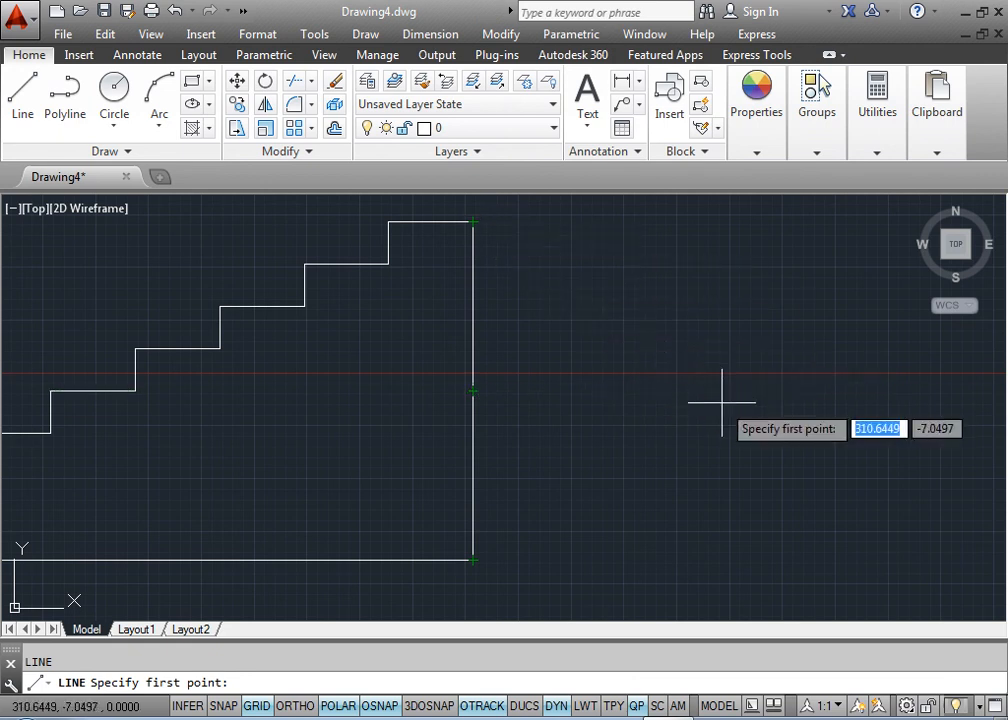
pyautogui.press('Escape')
# Step: Set object snap tracking to Track using all polar angle settings in the Drafting Settings
pyautogui.write('ds')
pyautogui.press('Return')
pyautogui.click(726, 277)
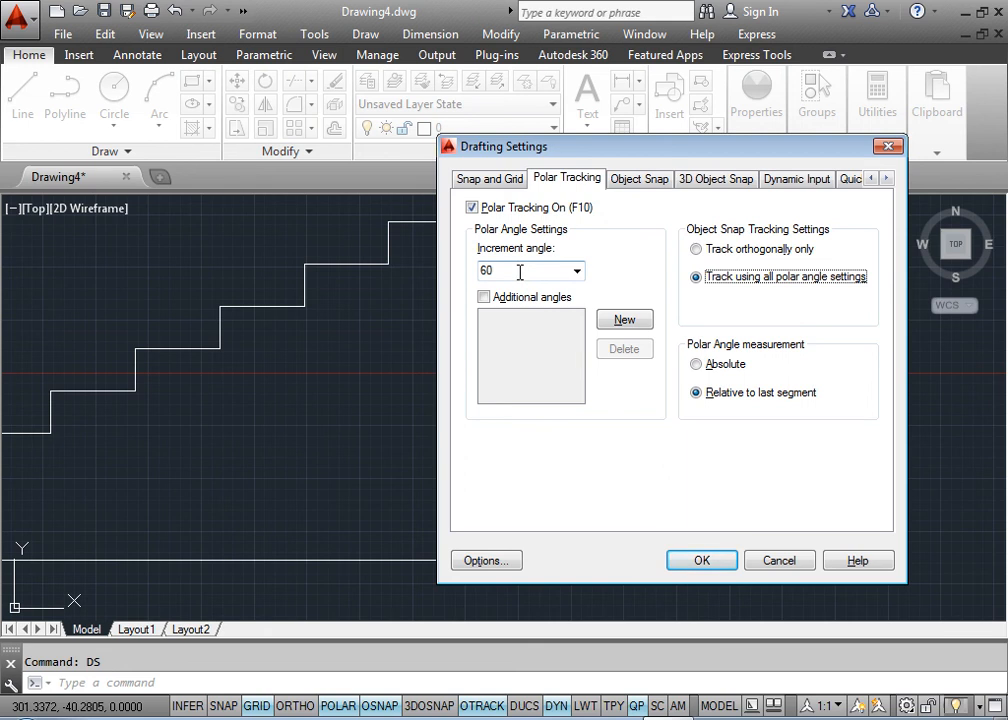
pyautogui.click(716, 562)
# Step: Examine angled tracking from the staircase's upper-right and lower-right corners with the Line command, and cancel without drawing
pyautogui.write('l')
pyautogui.press('Return')
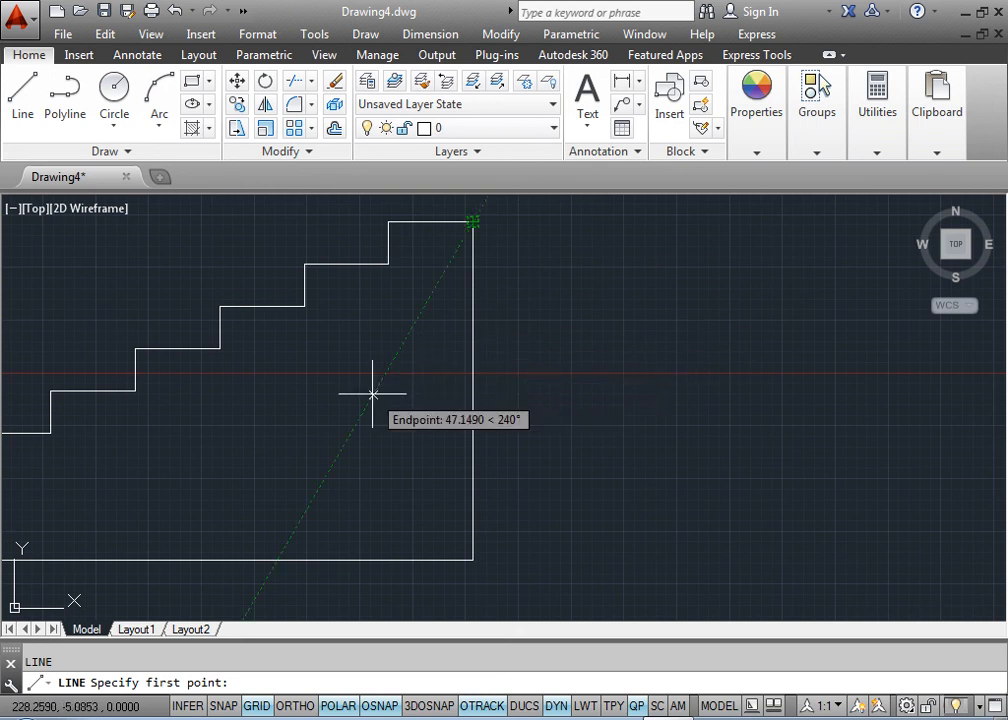
pyautogui.moveTo(507, 557)
pyautogui.mouseDown(button='middle')
pyautogui.moveTo(500, 476)
pyautogui.moveTo(519, 376)
pyautogui.mouseUp(button='middle')
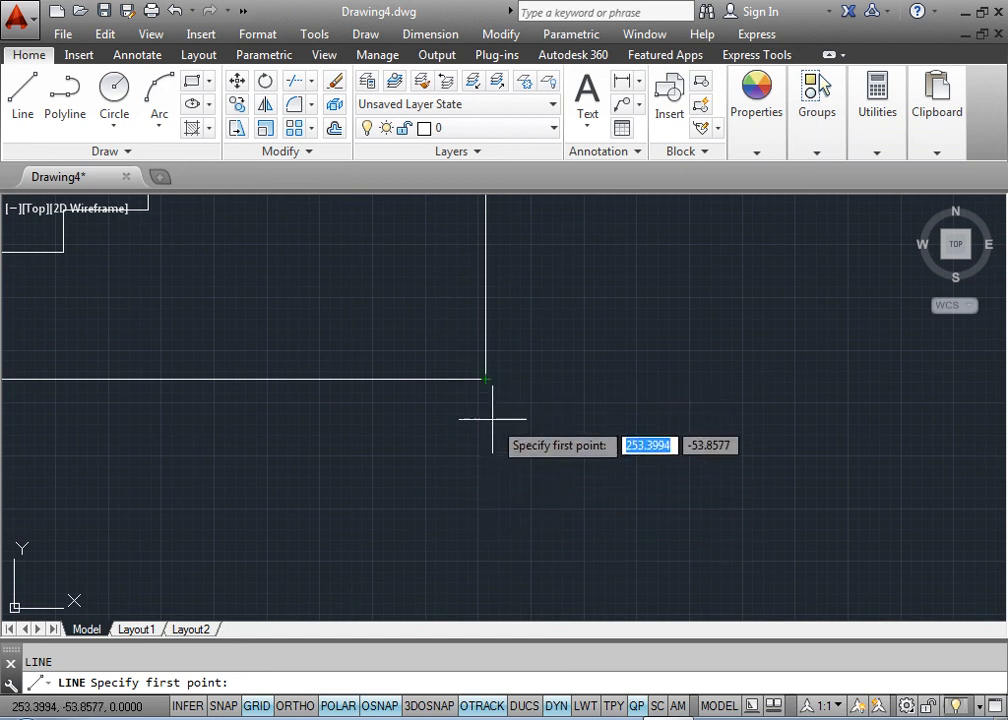
pyautogui.moveTo(479, 513); pyautogui.dragTo(478, 488, button='middle')
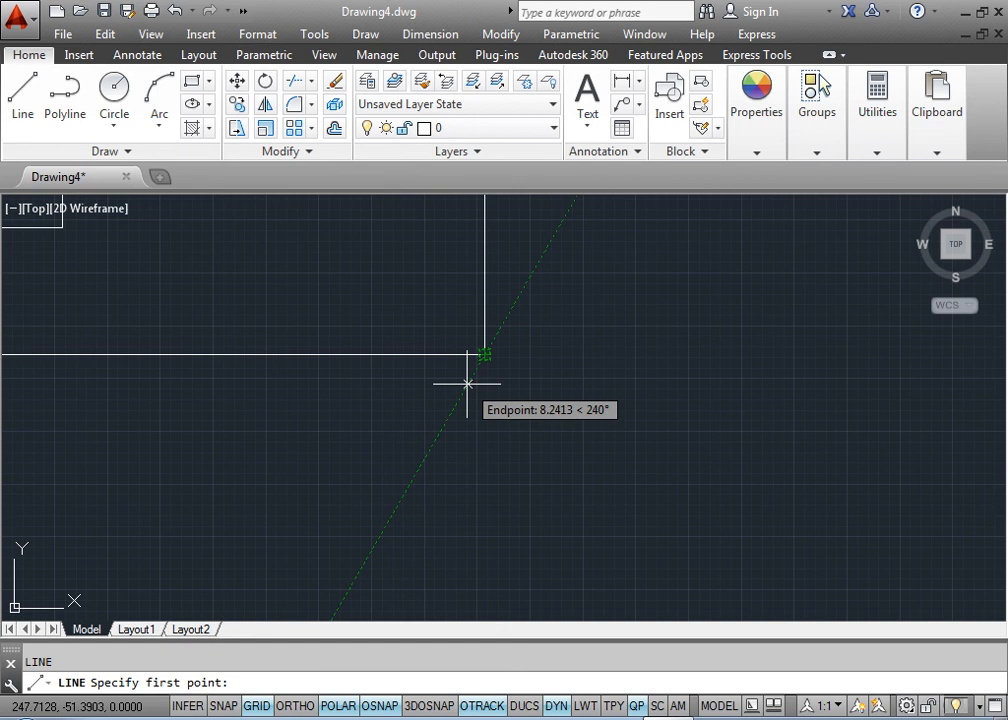
pyautogui.press('Escape')
# Step: Set object snap tracking back to Track orthogonally only in the Drafting Settings
pyautogui.moveTo(466, 383); pyautogui.dragTo(520, 434, button='middle')
pyautogui.write('DS')
pyautogui.press('Return')
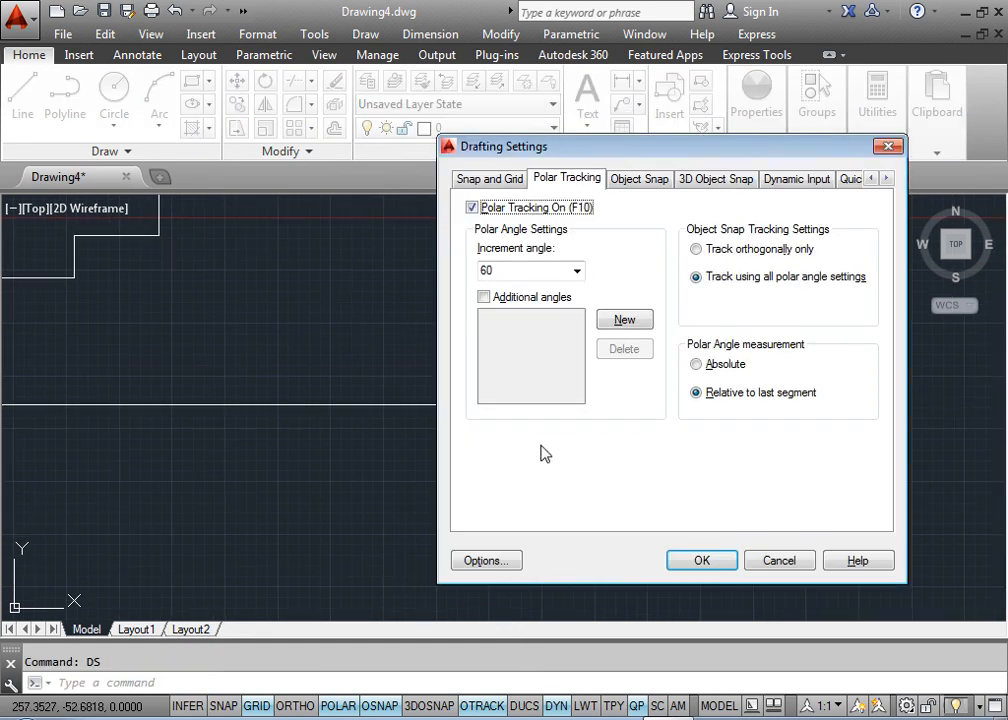
pyautogui.click(740, 253)
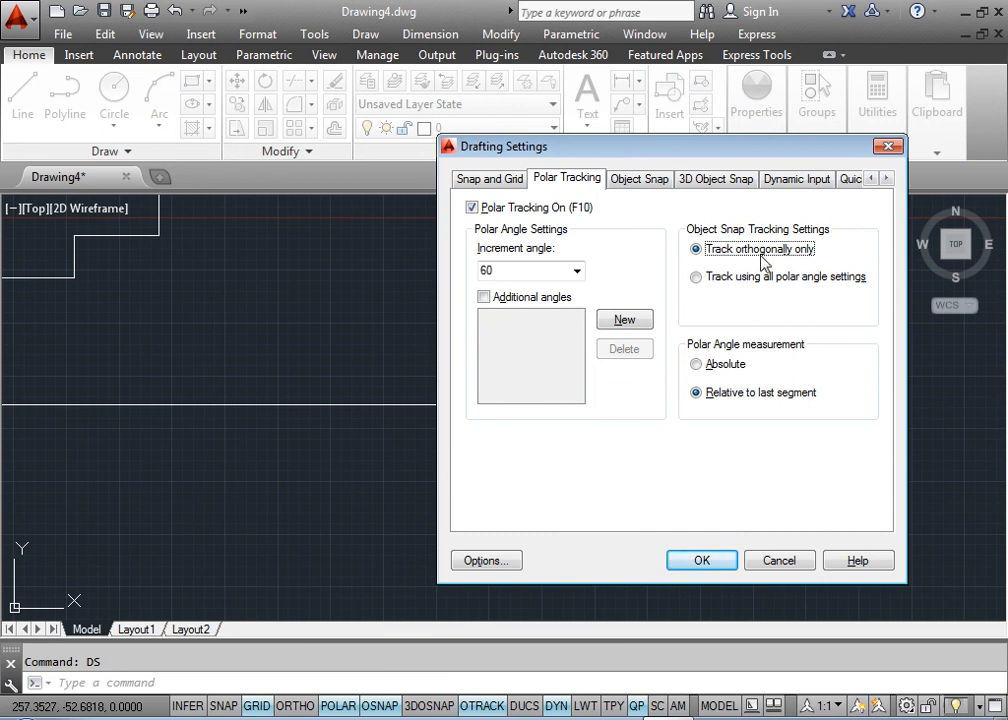
pyautogui.click(706, 562)
# Step: Start a line 20 units to the right of the staircase's upper-right corner, using tracking from that corner
pyautogui.moveTo(643, 400)
pyautogui.mouseDown(button='middle')
pyautogui.moveTo(675, 556)
pyautogui.moveTo(666, 562)
pyautogui.mouseUp(button='middle')
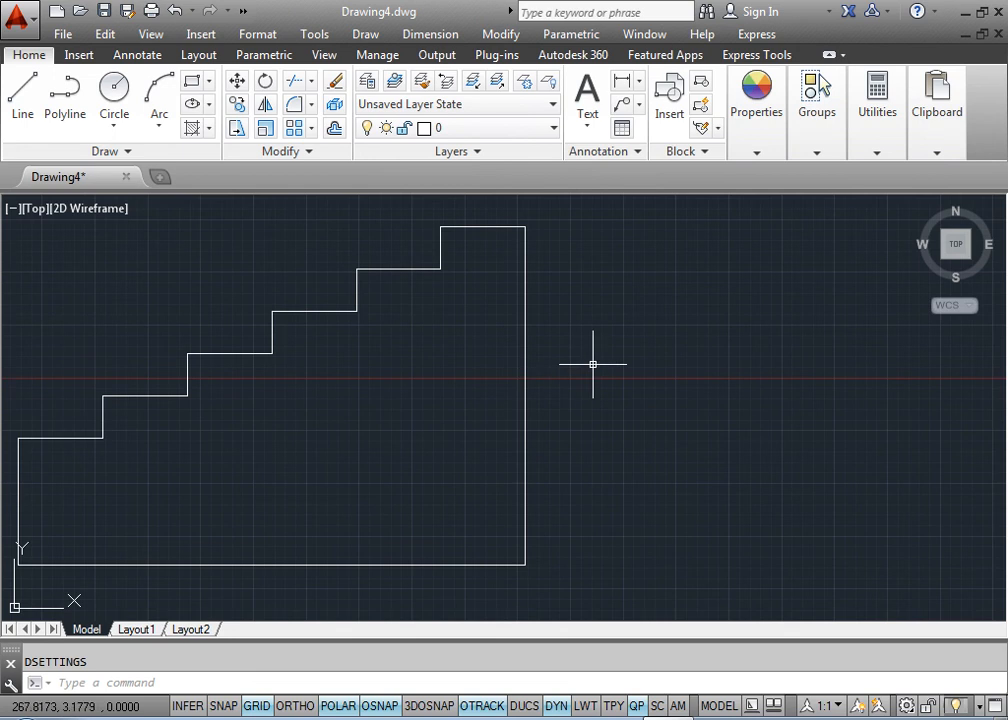
pyautogui.write('l')
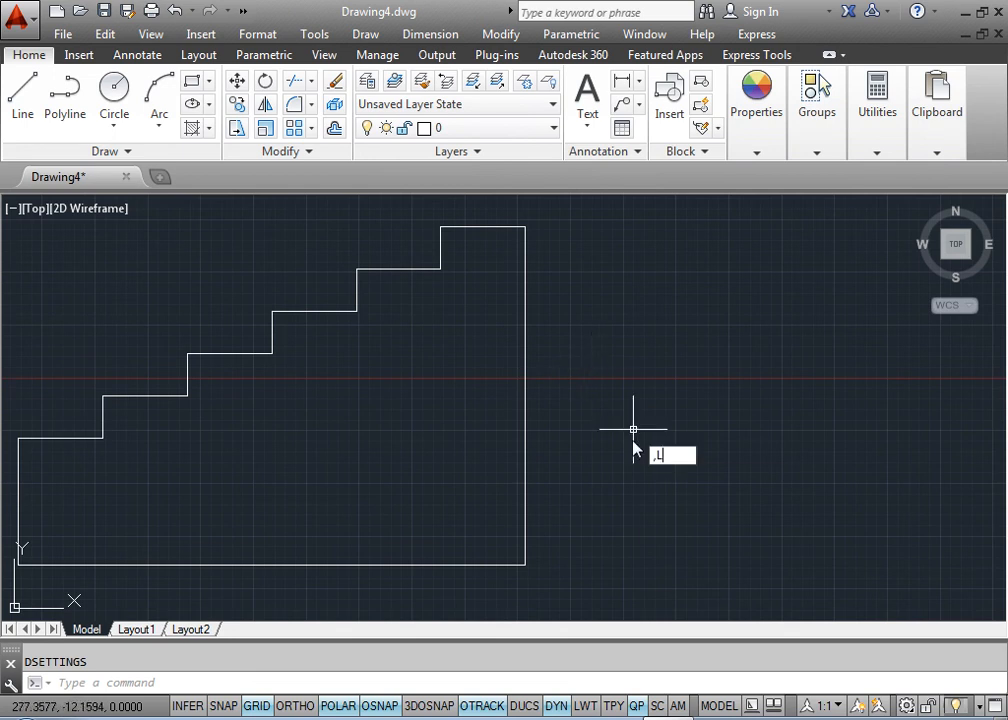
pyautogui.press('Escape')
pyautogui.write('l')
pyautogui.press('Return')
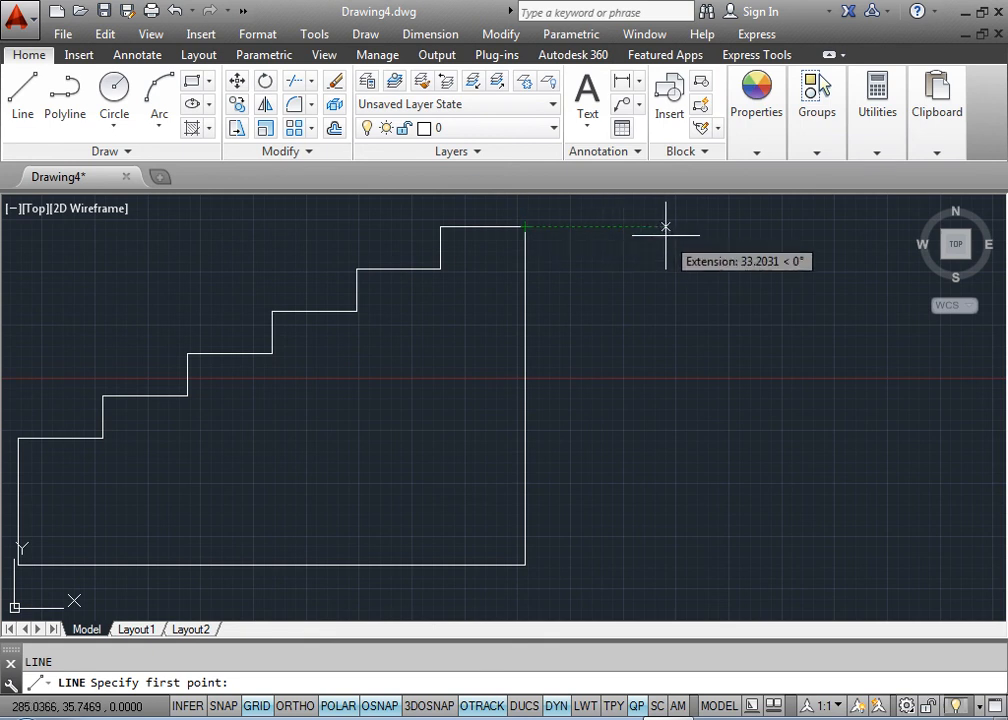
pyautogui.write('2')
pyautogui.press('Return')
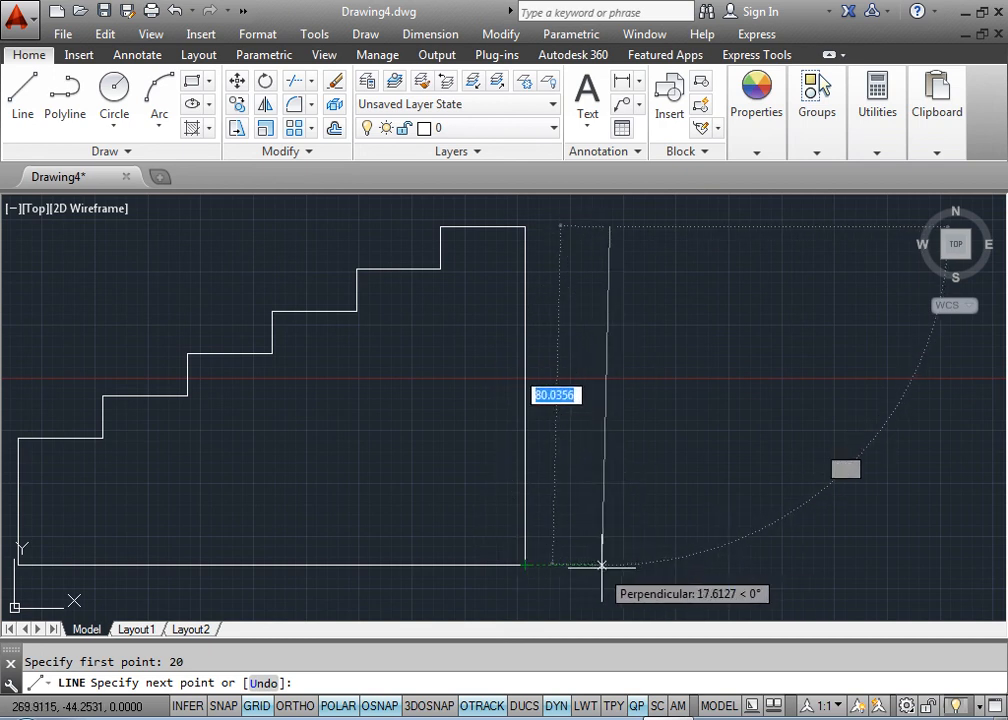
# Step: Change the polar tracking increment angle, and end the vertical line level with the staircase's lower-right corner using tracking
pyautogui.moveTo(605, 566); pyautogui.dragTo(547, 466, button='middle')
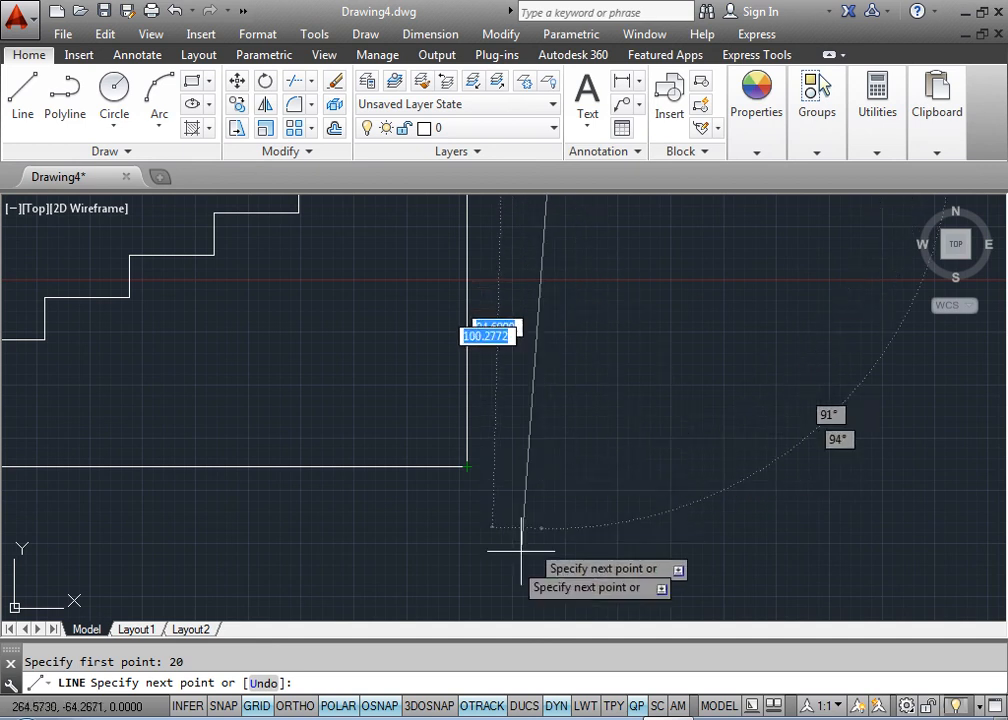
pyautogui.rightClick(347, 710)
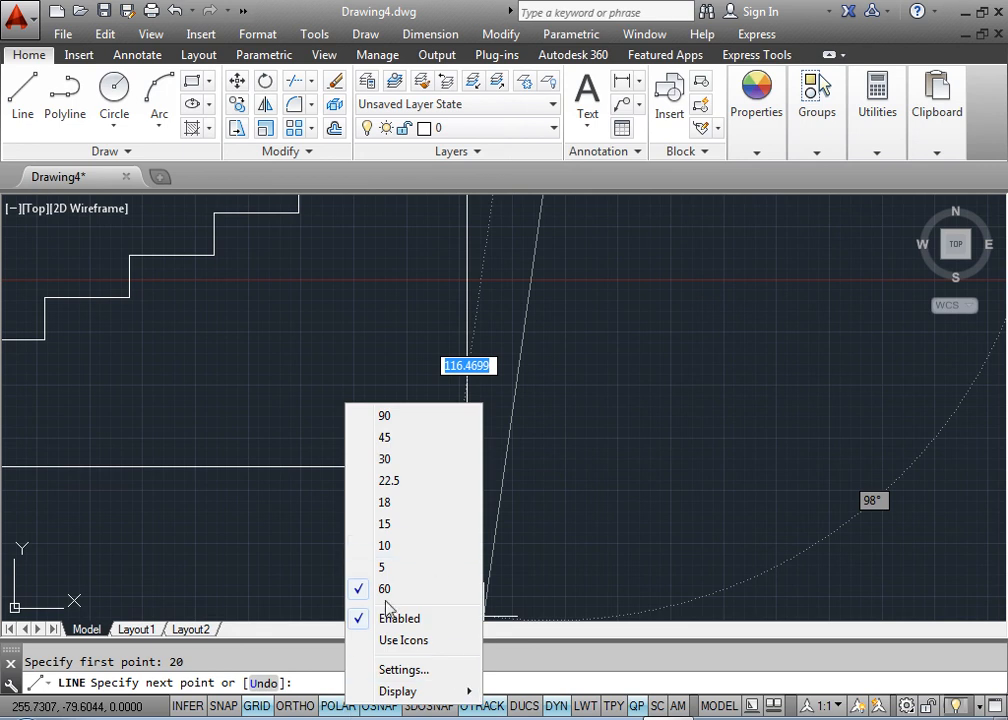
pyautogui.click(400, 668)
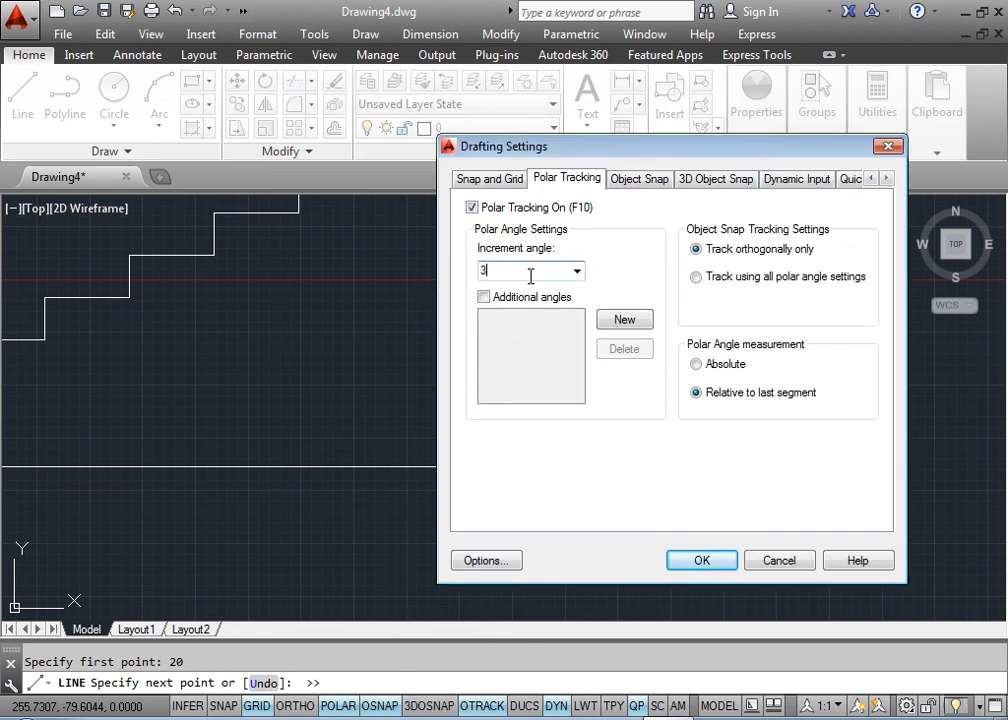
pyautogui.click(701, 562)
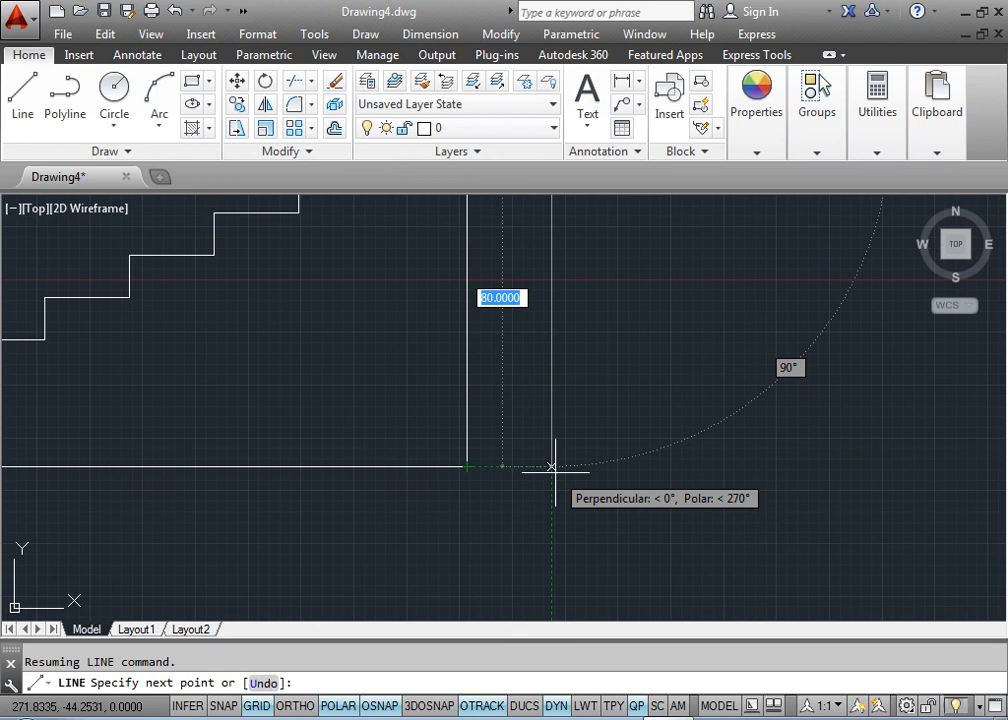
pyautogui.click(551, 466)
pyautogui.press('Escape')
# Step: Select the new vertical line and the staircase's right side together to compare their lengths
pyautogui.click(583, 378)
pyautogui.click(500, 352)
pyautogui.click(400, 342)
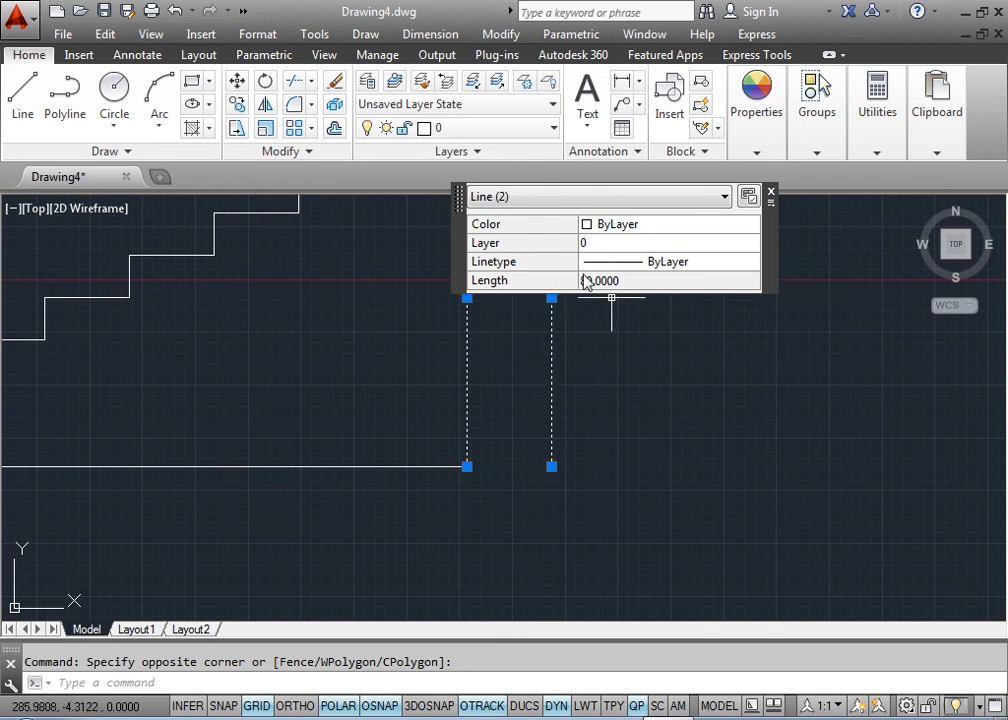
# Step: Stretch the new vertical line's lower endpoint downward, and undo the stretch
pyautogui.click(551, 466)
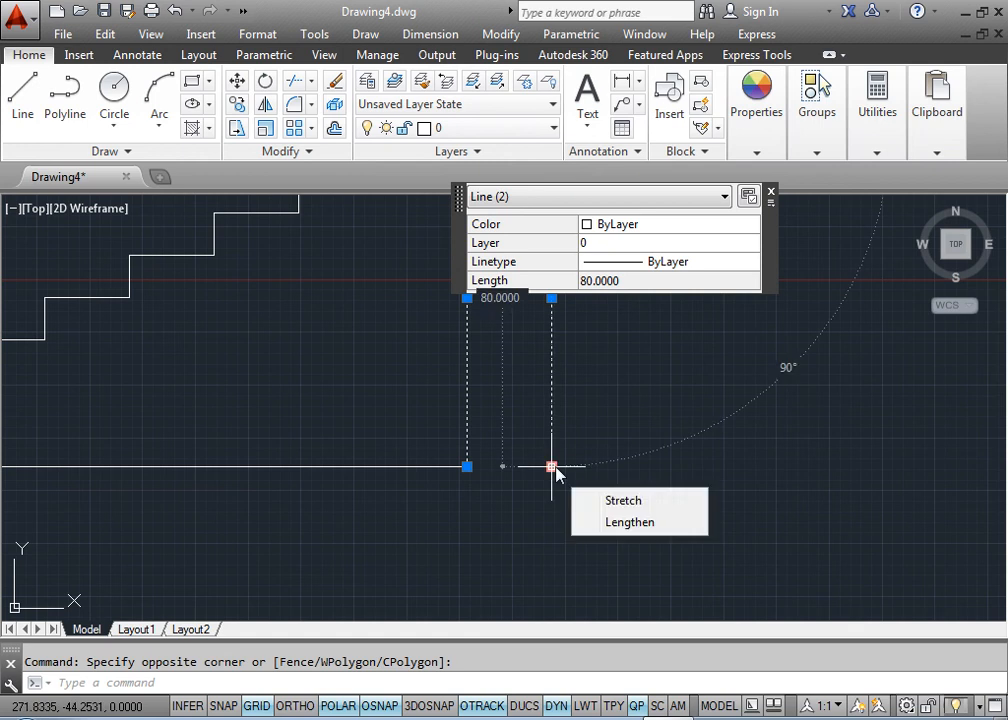
pyautogui.click(551, 507)
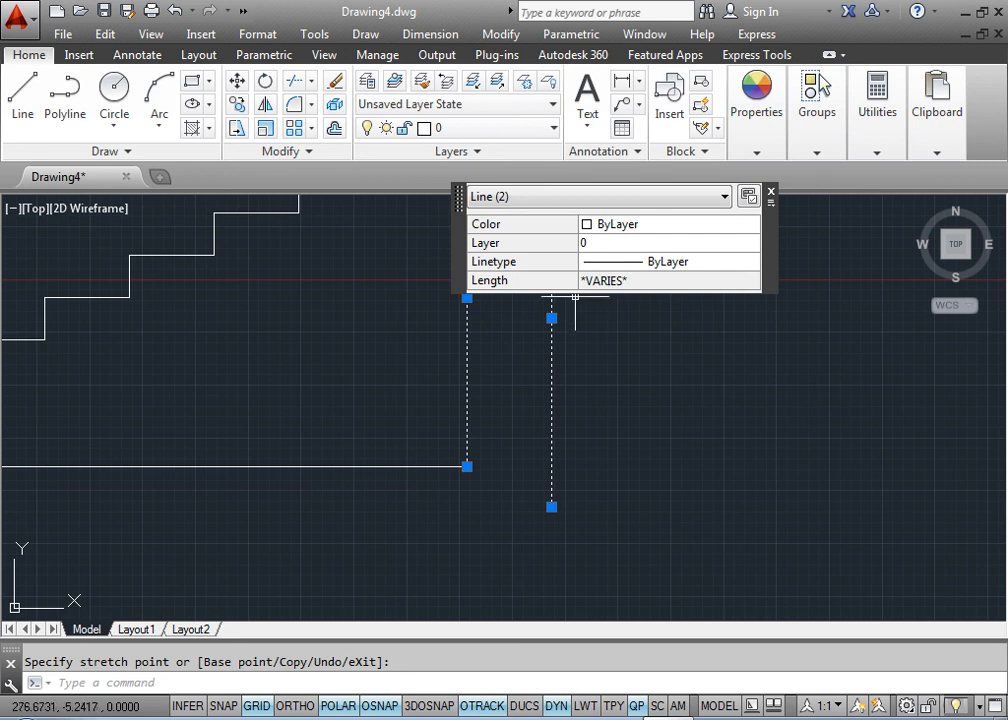
pyautogui.press('Escape')
pyautogui.press('Escape')
pyautogui.hotkey('ctrl', 'z')
# Step: Draw a 40 by 40 rectangle to the right of the vertical line, using a relative opposite corner
pyautogui.moveTo(548, 330)
pyautogui.mouseDown(button='middle')
pyautogui.moveTo(461, 504)
pyautogui.moveTo(367, 495)
pyautogui.mouseUp(button='middle')
pyautogui.write('RE')
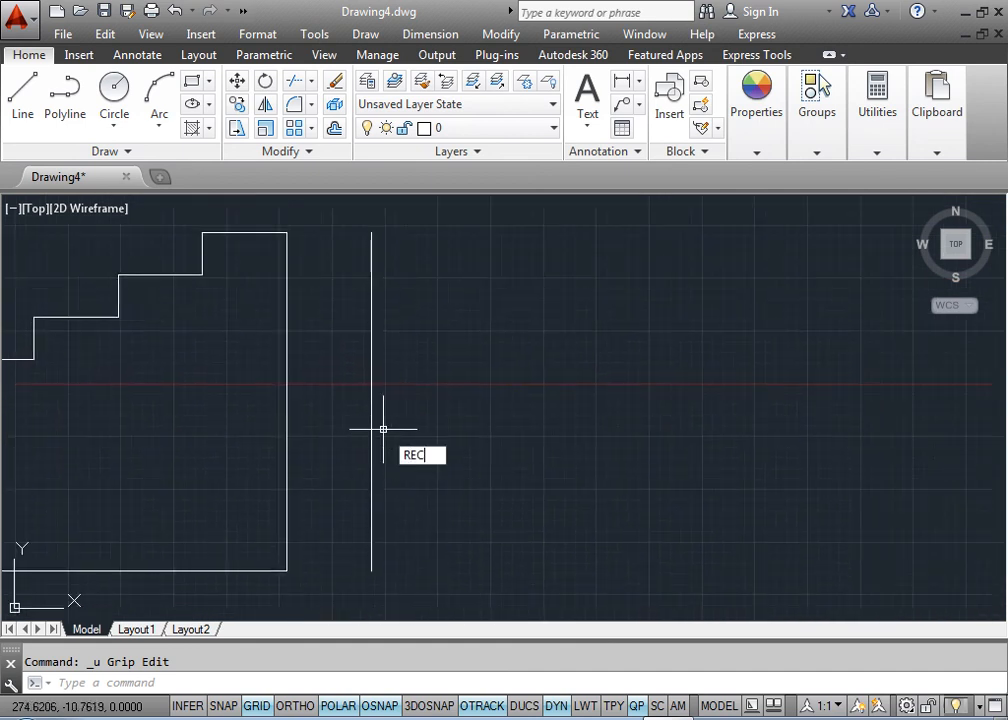
pyautogui.write('C')
pyautogui.press('Return')
pyautogui.click(488, 261)
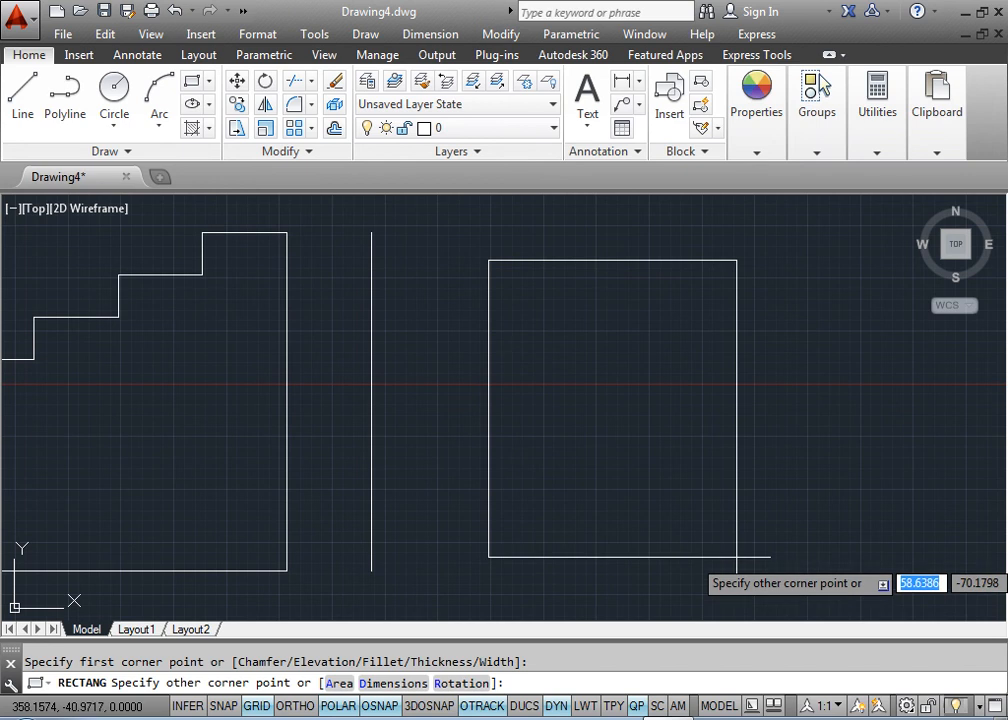
pyautogui.write('@40')
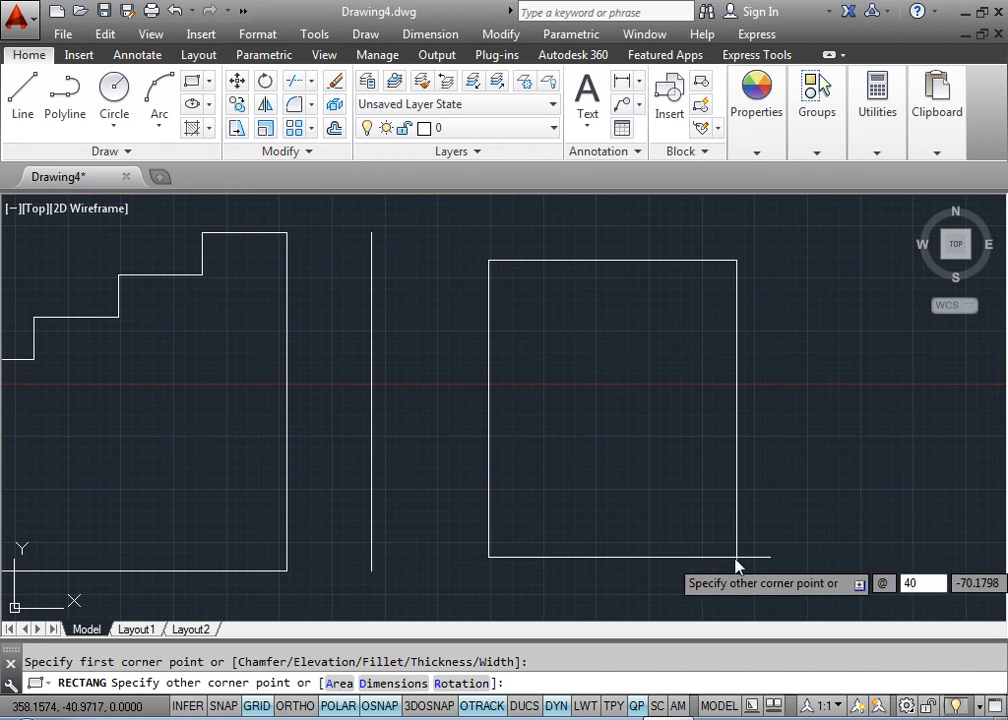
pyautogui.press('Tab')
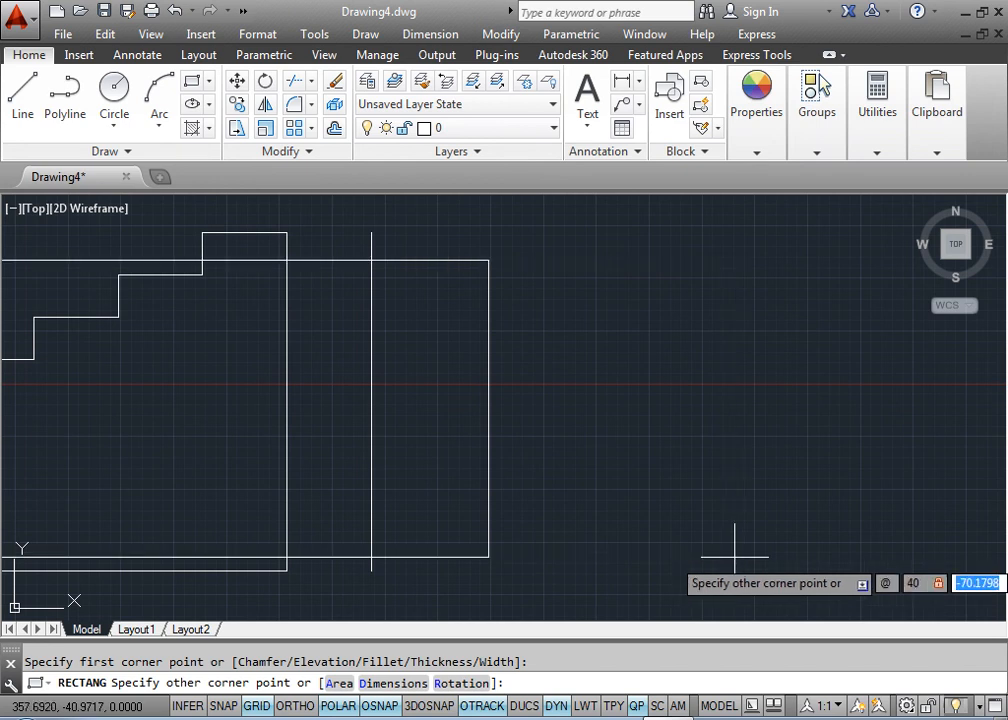
pyautogui.write('40')
pyautogui.press('Return')
# Step: Draw a circle from the square's center, found by tracking, with its radius reaching the midpoint of the square's top side
pyautogui.moveTo(666, 441); pyautogui.dragTo(632, 578, button='middle')
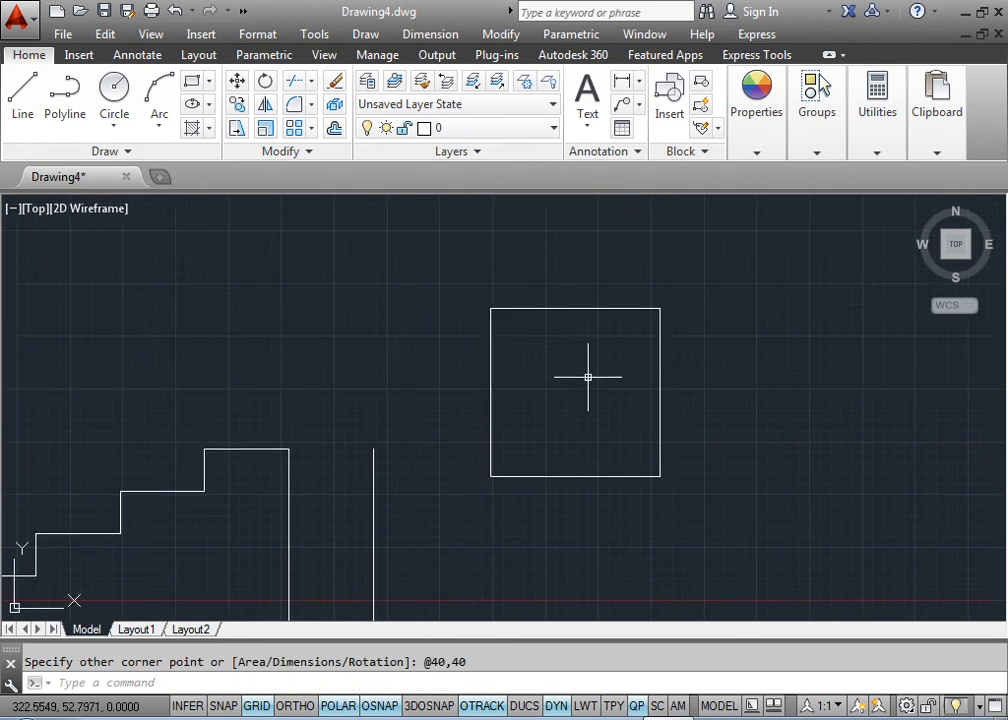
pyautogui.write('c')
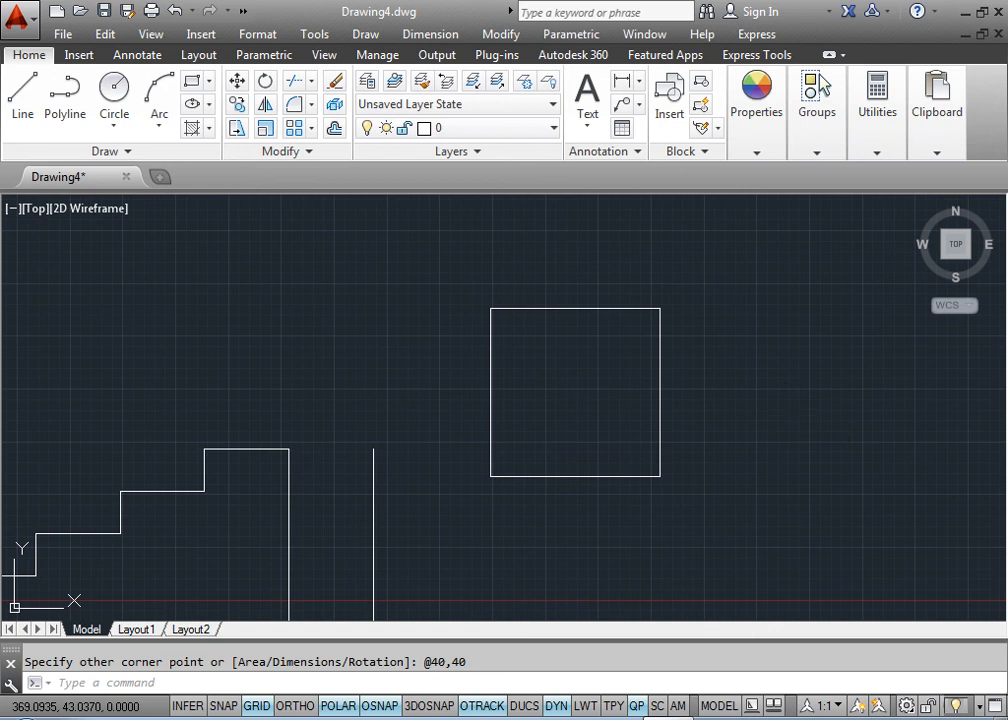
pyautogui.press('Return')
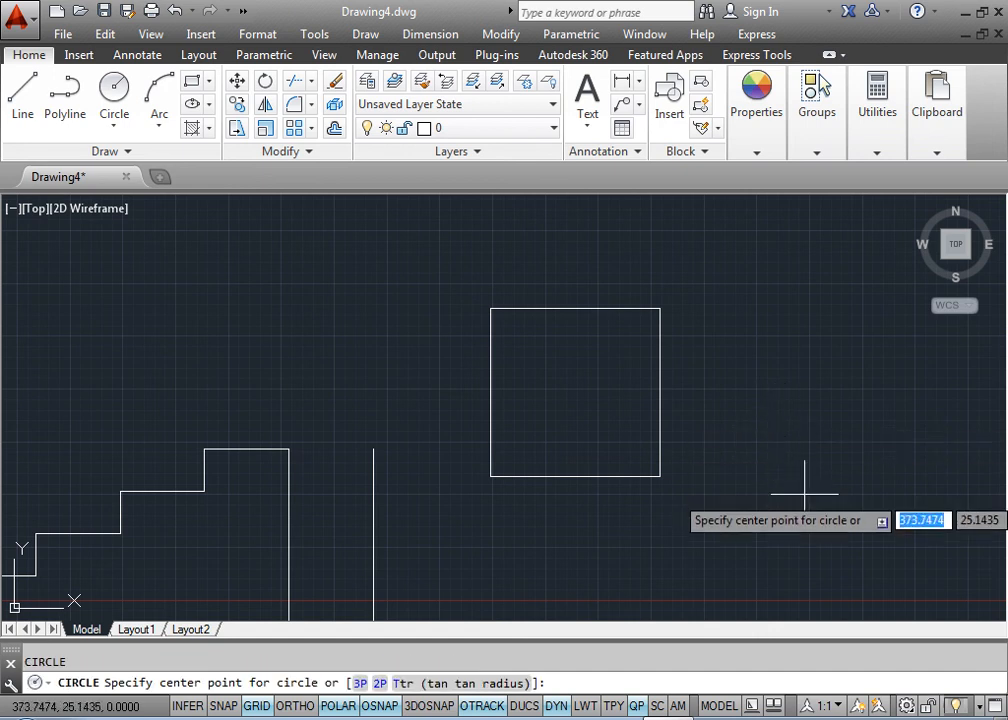
pyautogui.click(575, 392)
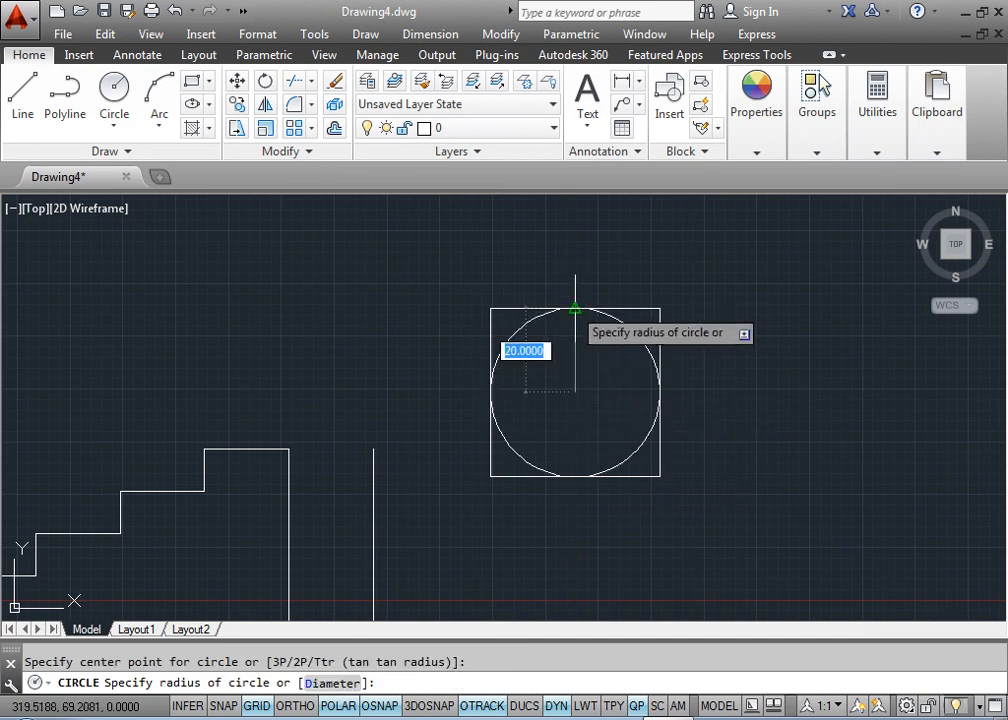
pyautogui.click(575, 308)
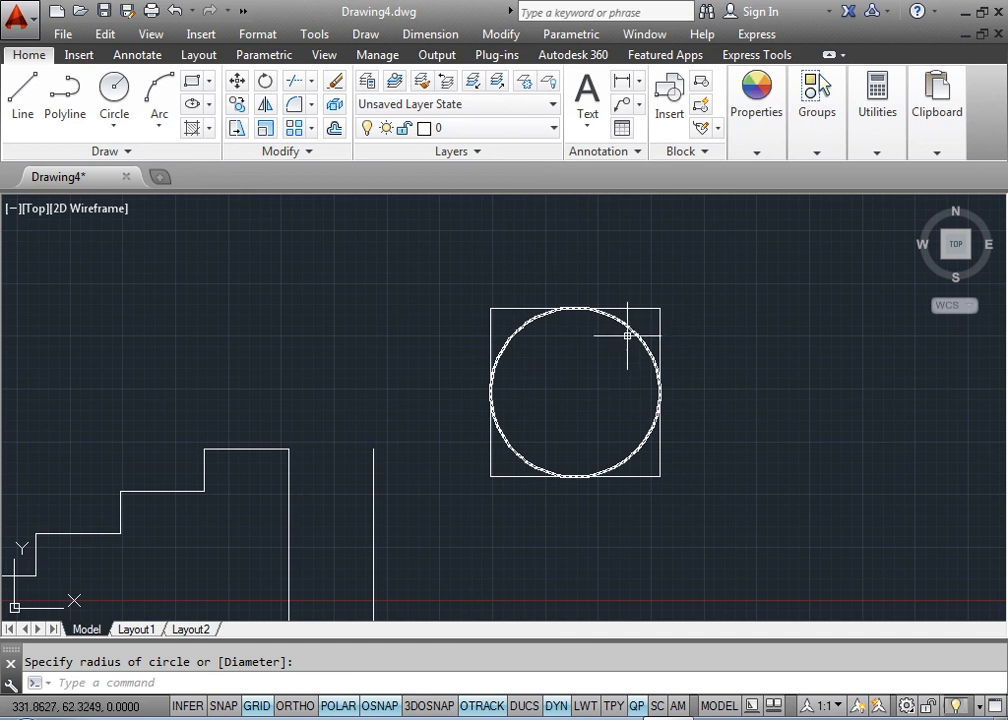
# Step: Zoom to all objects to view the star, the staircase, the vertical line and the square with its circle
pyautogui.moveTo(450, 439)
pyautogui.mouseDown(button='middle')
pyautogui.moveTo(594, 416)
pyautogui.moveTo(516, 318)
pyautogui.moveTo(446, 443)
pyautogui.mouseUp(button='middle')
pyautogui.write('X')
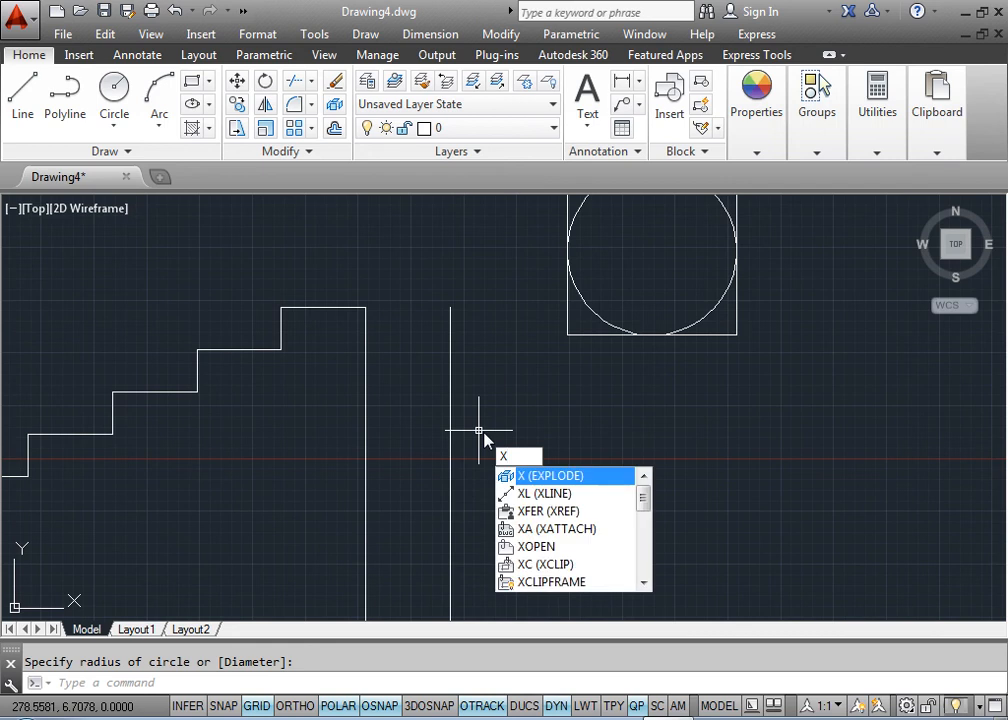
pyautogui.press('Escape')
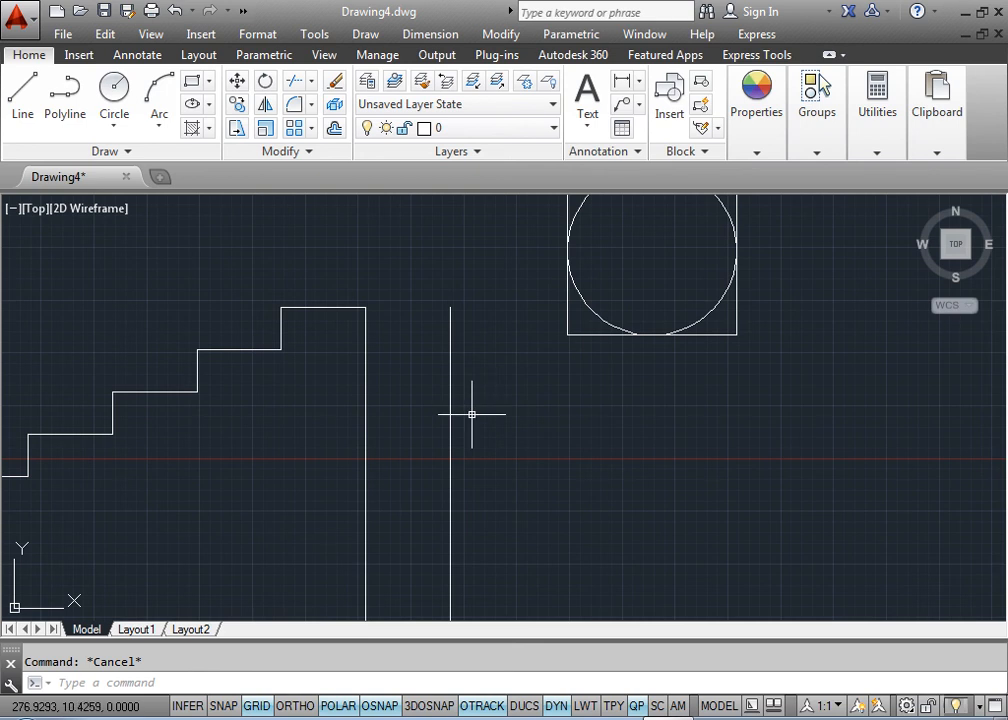
pyautogui.write('z')
pyautogui.press('Return')
pyautogui.write('A')
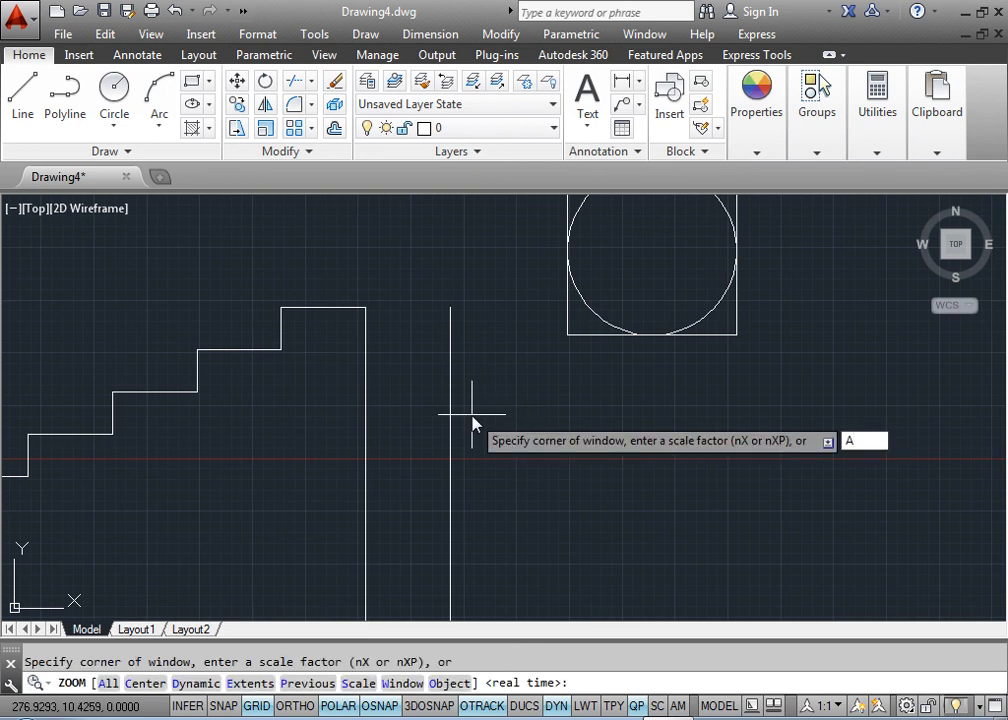
pyautogui.press('Return')
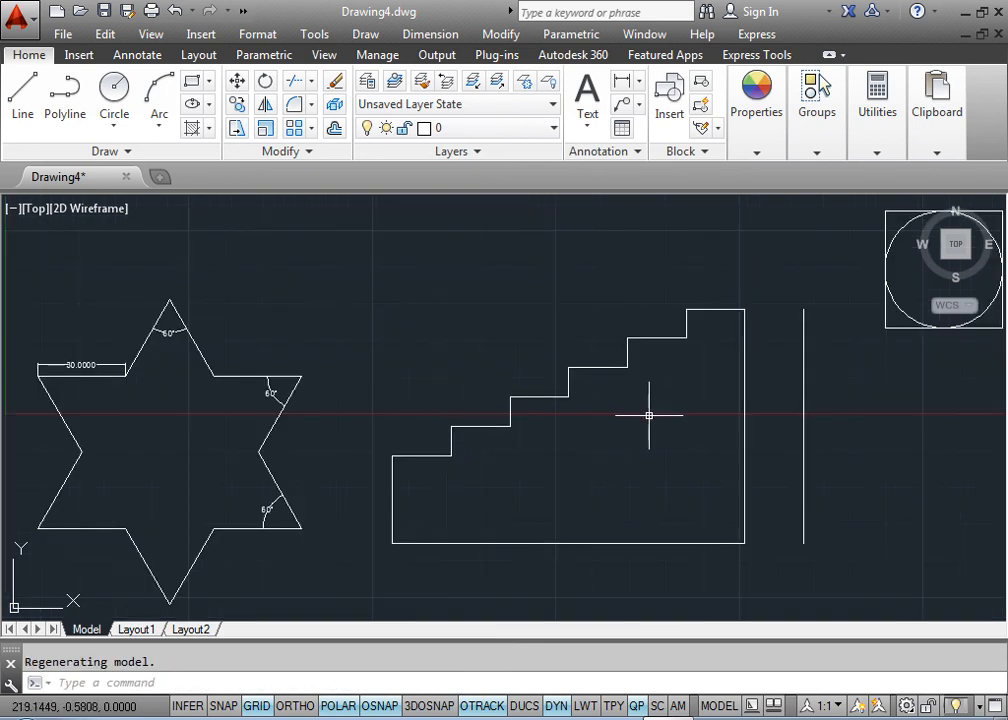
pyautogui.moveTo(728, 406)
pyautogui.mouseDown(button='middle')
pyautogui.moveTo(522, 416)
pyautogui.moveTo(724, 420)
pyautogui.moveTo(551, 398)
pyautogui.moveTo(634, 404)
pyautogui.mouseUp(button='middle')
# Step: Review the Object Snap, 3D Object Snap and Dynamic Input options in the Drafting Settings, and close without changes
pyautogui.write('ds')
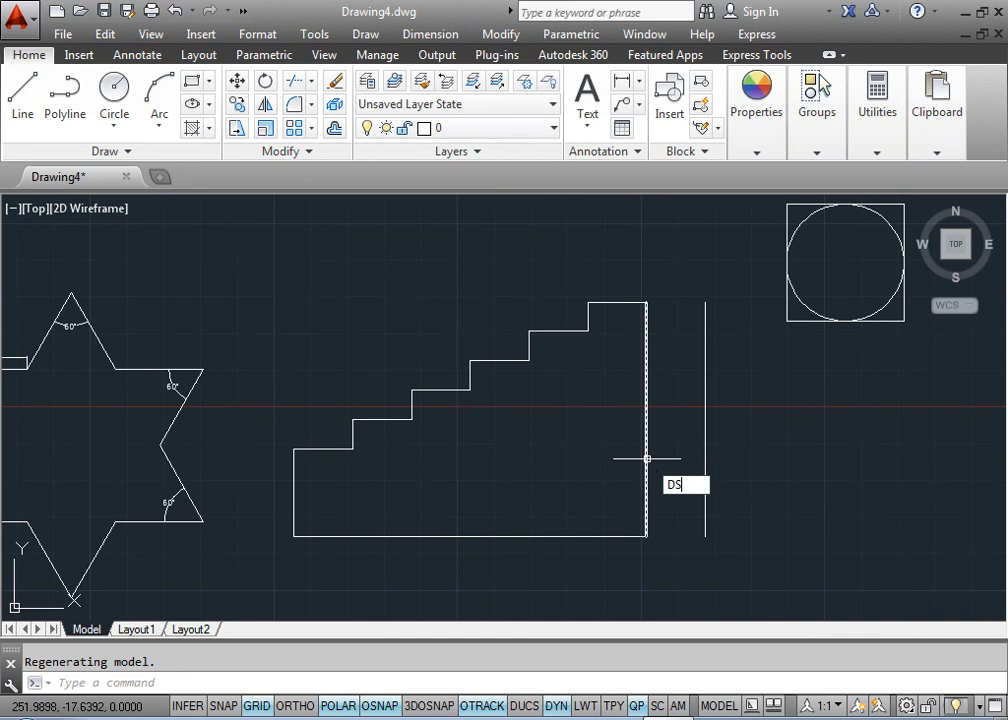
pyautogui.press('Return')
pyautogui.click(645, 178)
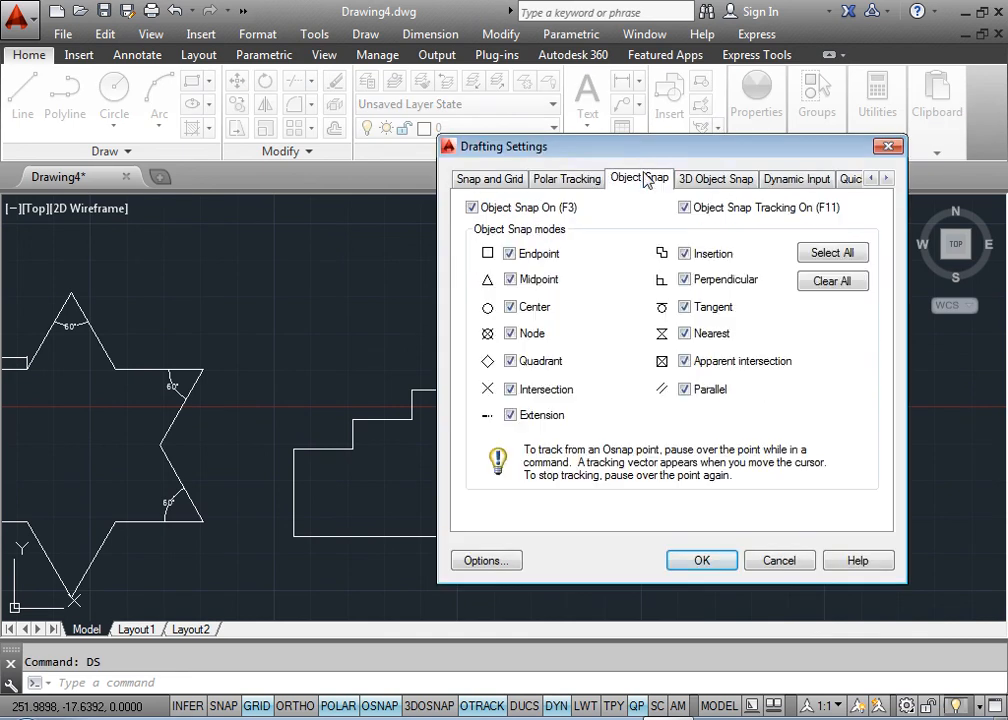
pyautogui.click(716, 179)
pyautogui.click(797, 178)
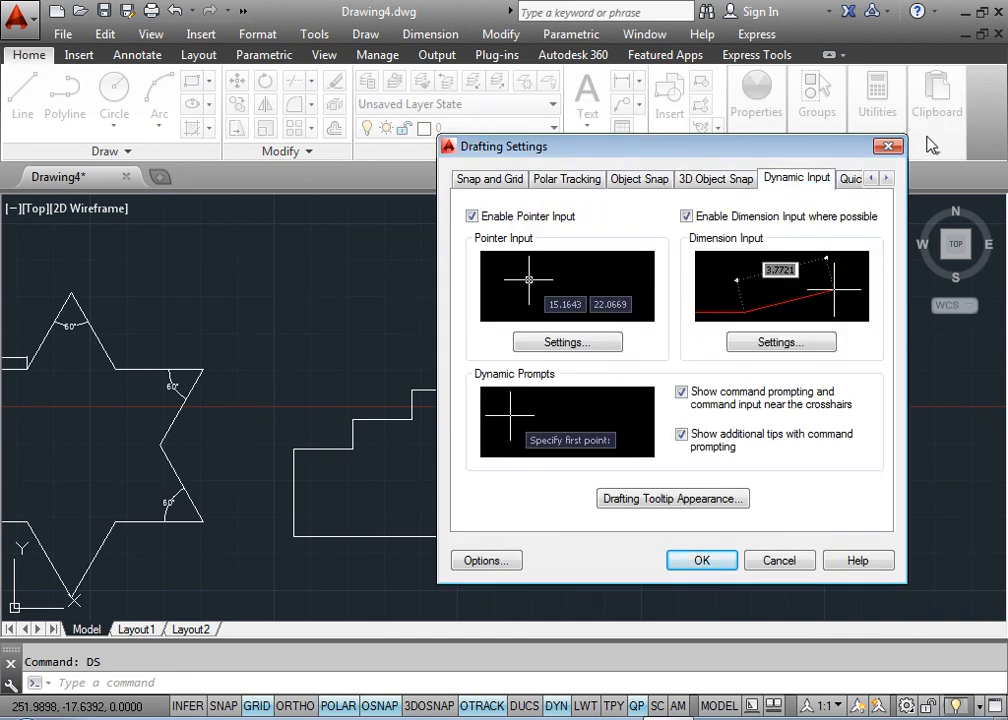
pyautogui.click(888, 146)
# Step: Turn off dynamic input and start a line in the empty area below the staircase
pyautogui.moveTo(573, 438)
pyautogui.mouseDown(button='middle')
pyautogui.moveTo(475, 405)
pyautogui.moveTo(394, 313)
pyautogui.moveTo(408, 252)
pyautogui.mouseUp(button='middle')
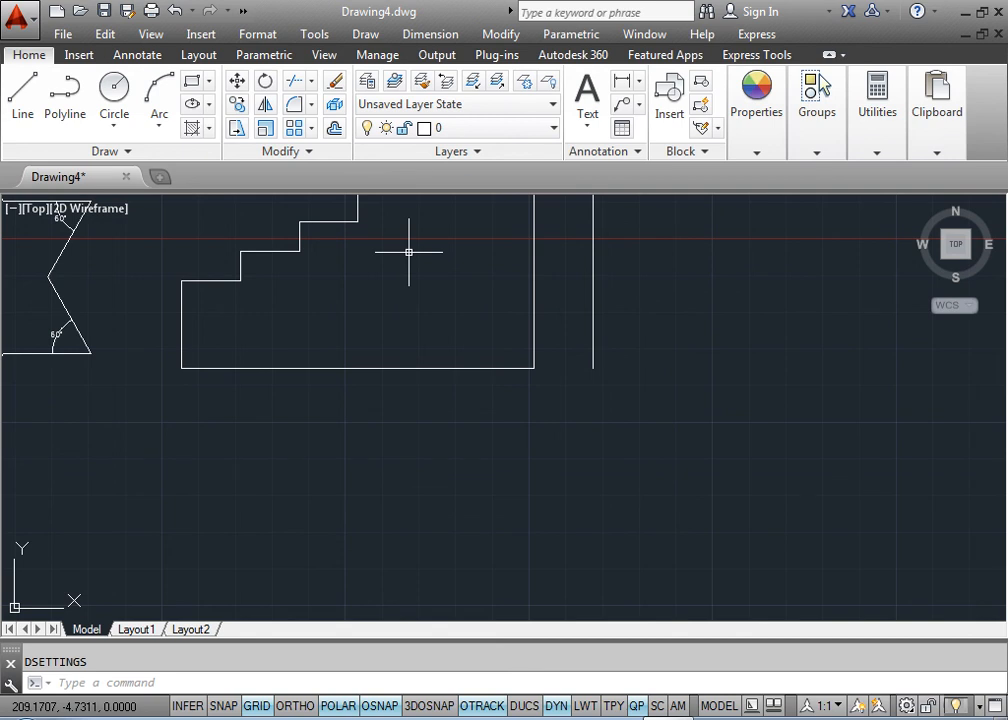
pyautogui.moveTo(216, 423); pyautogui.dragTo(322, 328, button='middle')
pyautogui.click(556, 706)
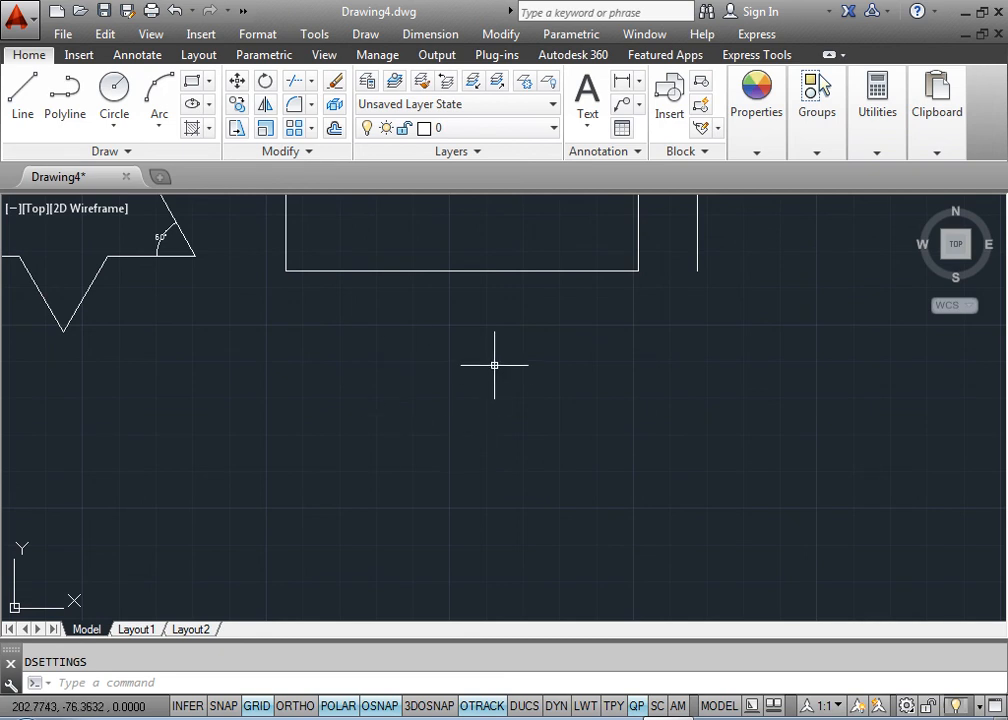
pyautogui.write('L')
pyautogui.press('Return')
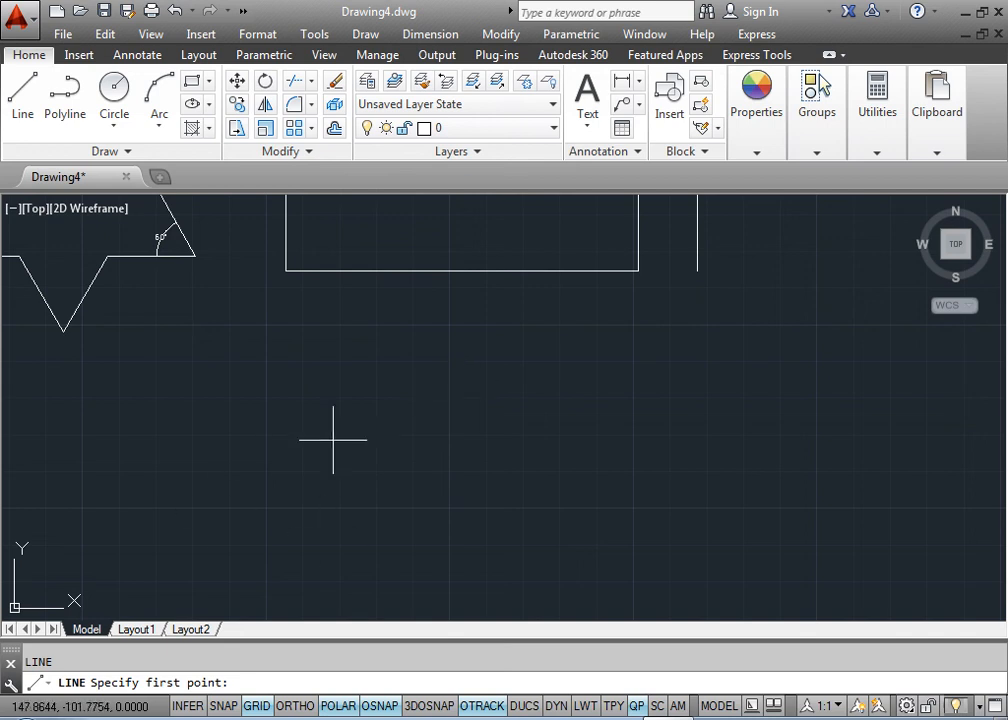
pyautogui.click(502, 462)
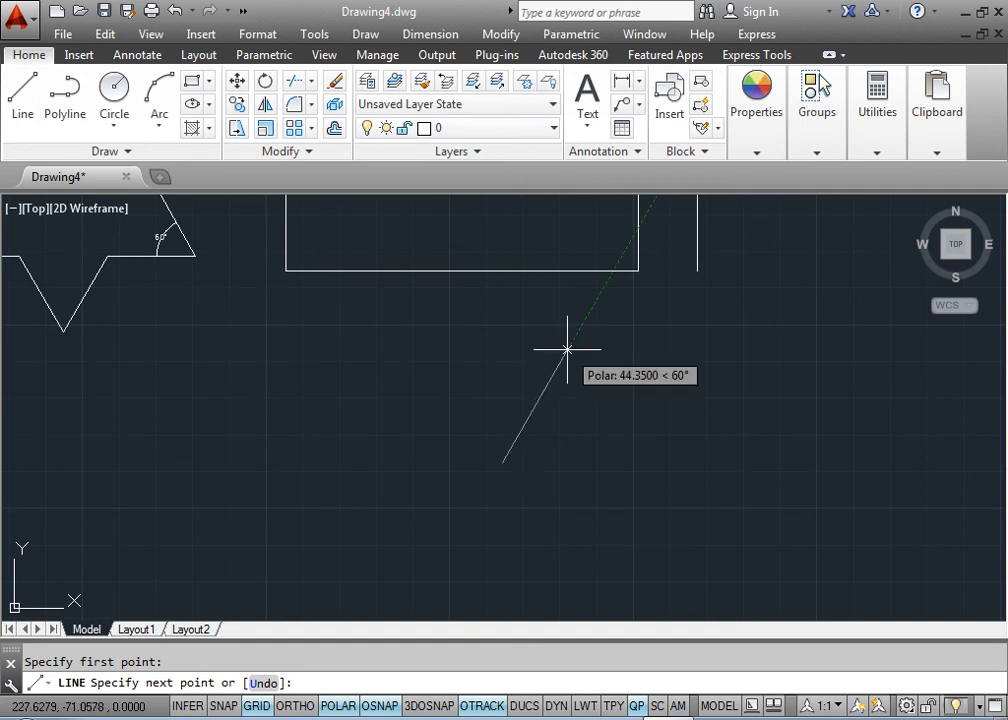
# Step: Specify the line's next point as absolute coordinates 10,20 and turn dynamic input back on
pyautogui.write('10,20')
pyautogui.press('F12')
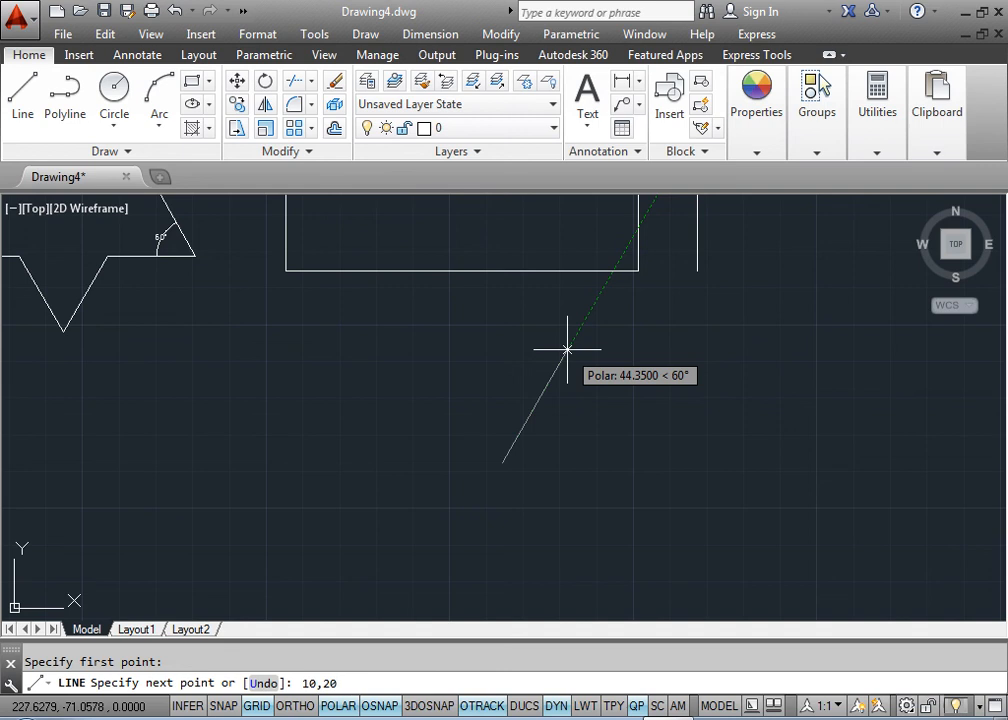
pyautogui.press('Return')
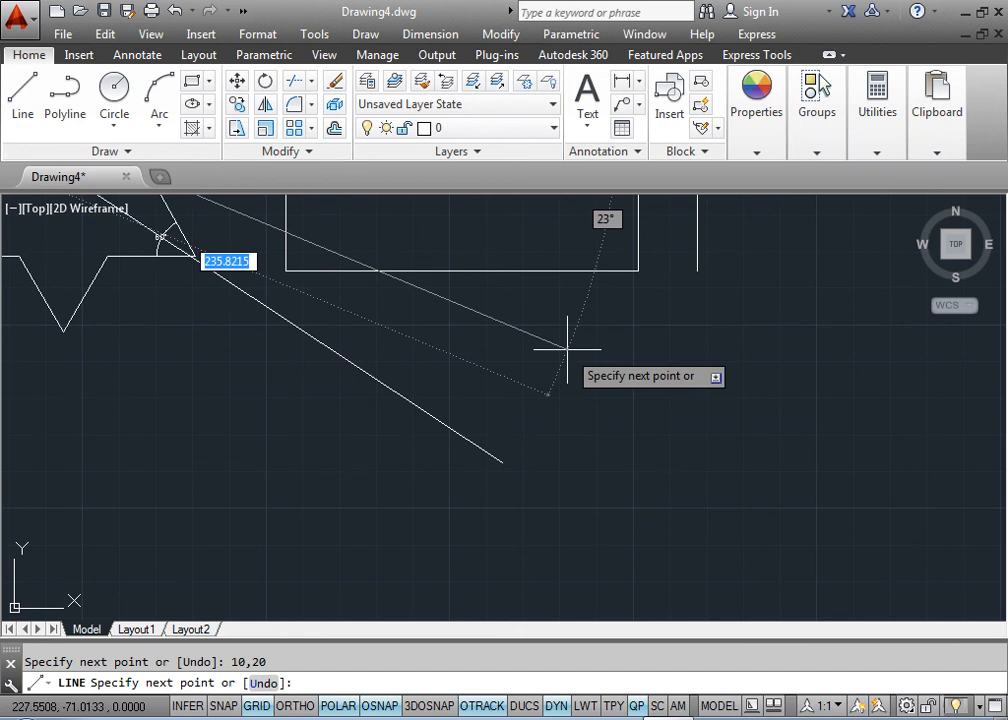
# Step: Undo the last segment and redraw it from the same start point to the relative coordinates 10,20
pyautogui.hotkey('ctrl', 'z')
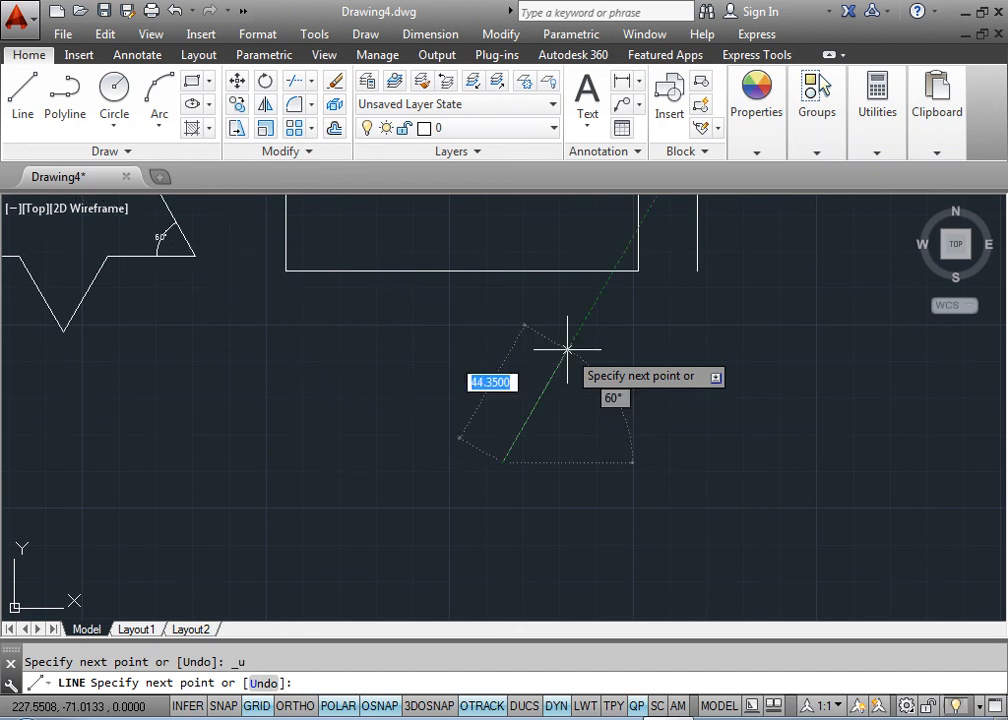
pyautogui.write('10')
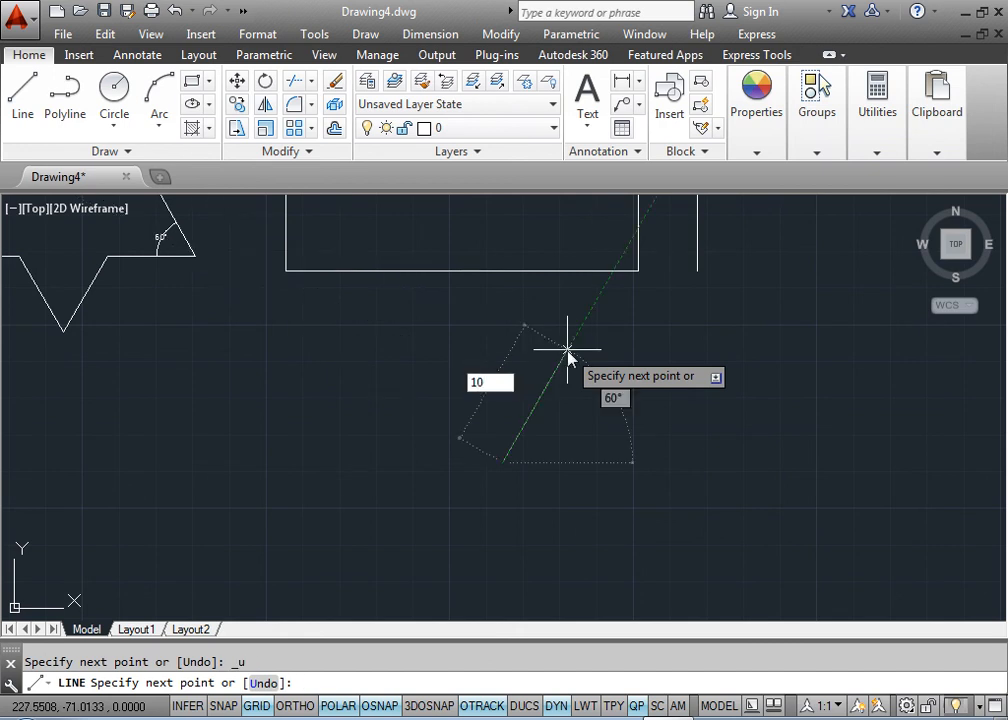
pyautogui.press('Tab')
pyautogui.write('2')
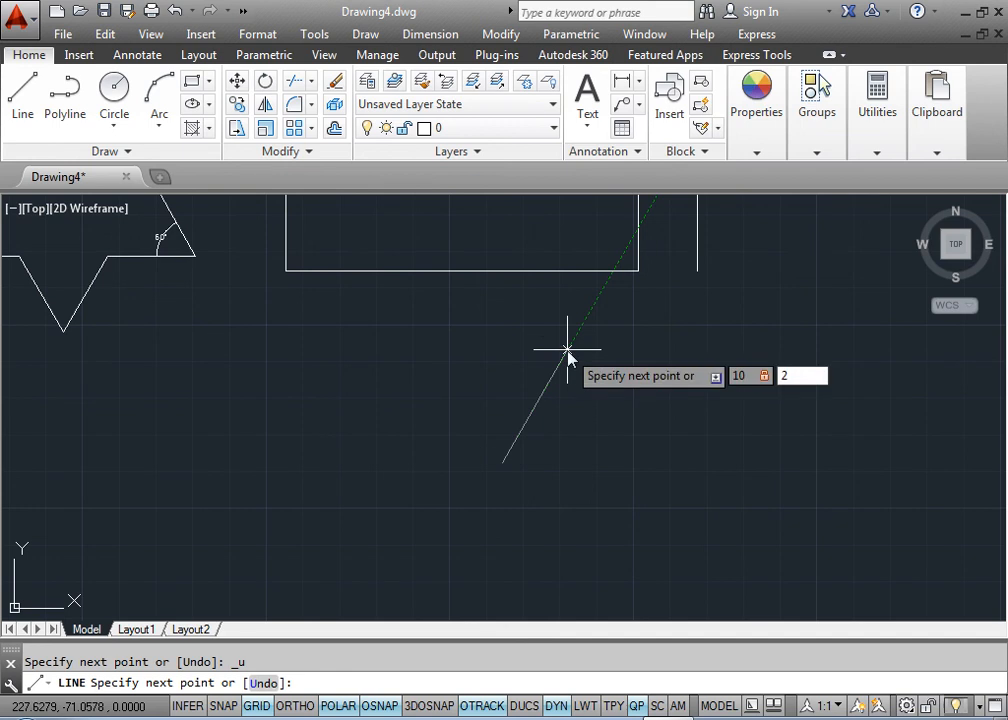
pyautogui.write('0')
pyautogui.press('Return')
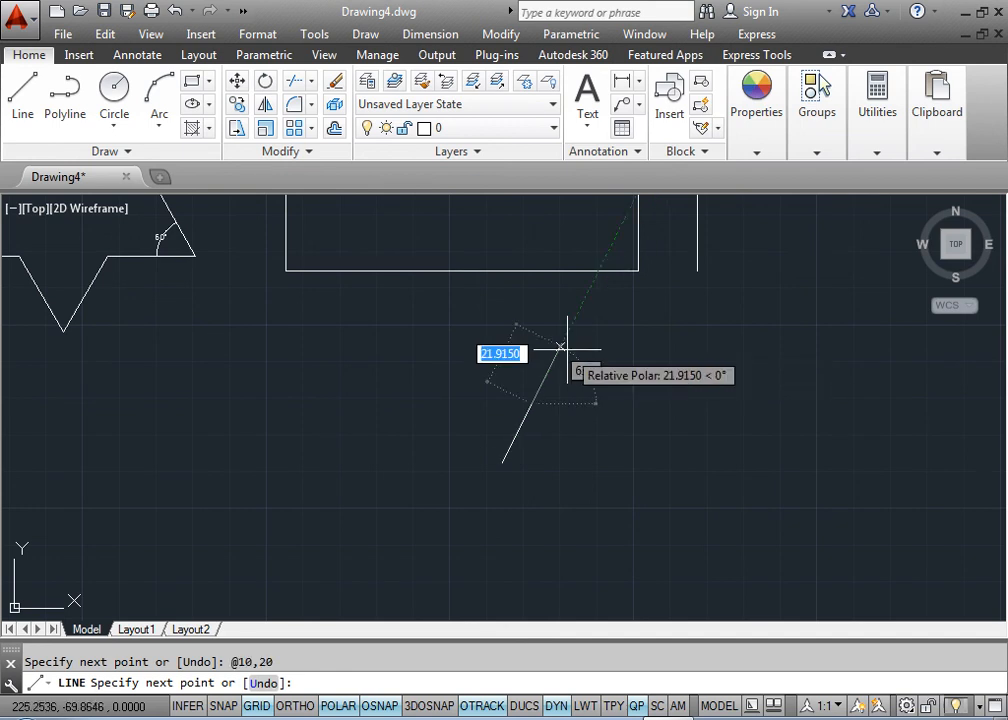
pyautogui.press('Escape')
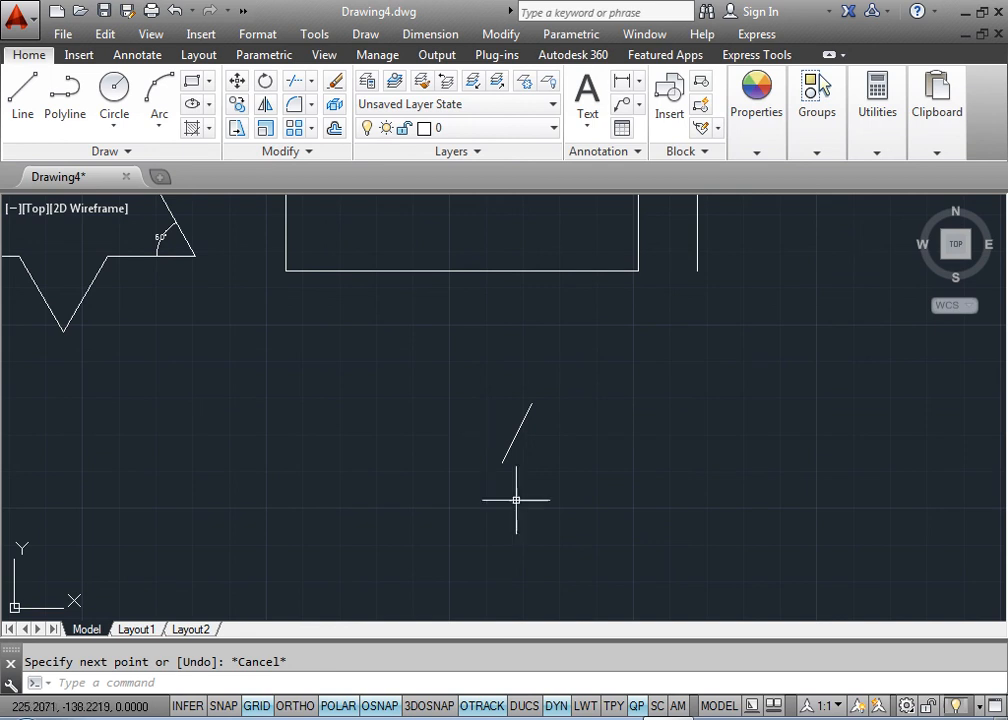
# Step: Add a linear dimension for the slanted line's horizontal extent, placed below the line
pyautogui.write('DLI')
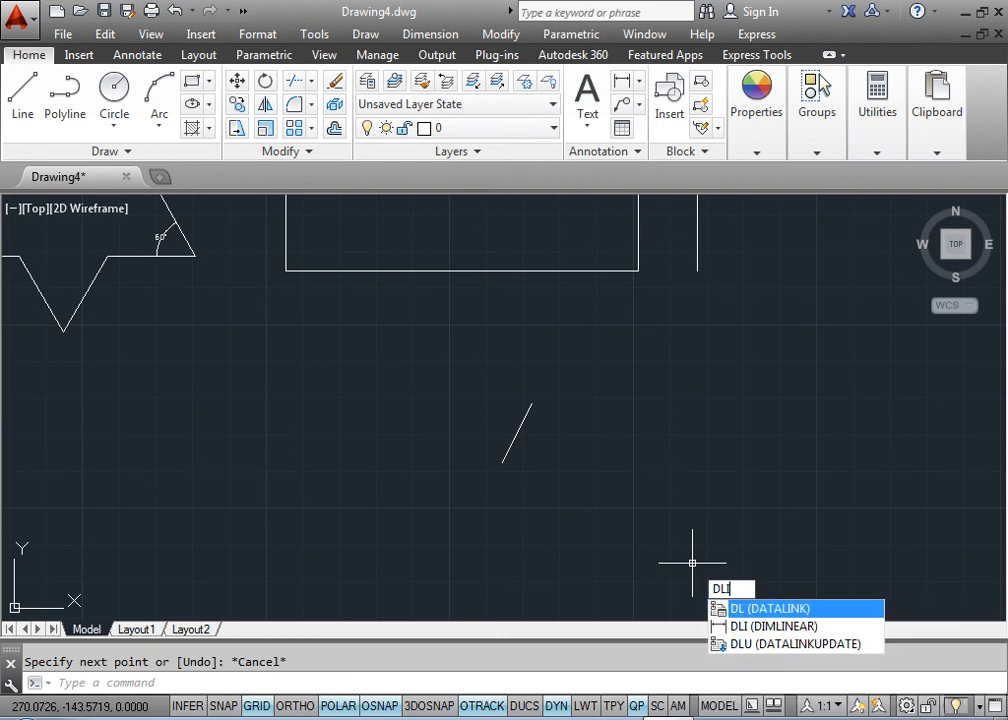
pyautogui.press('Return')
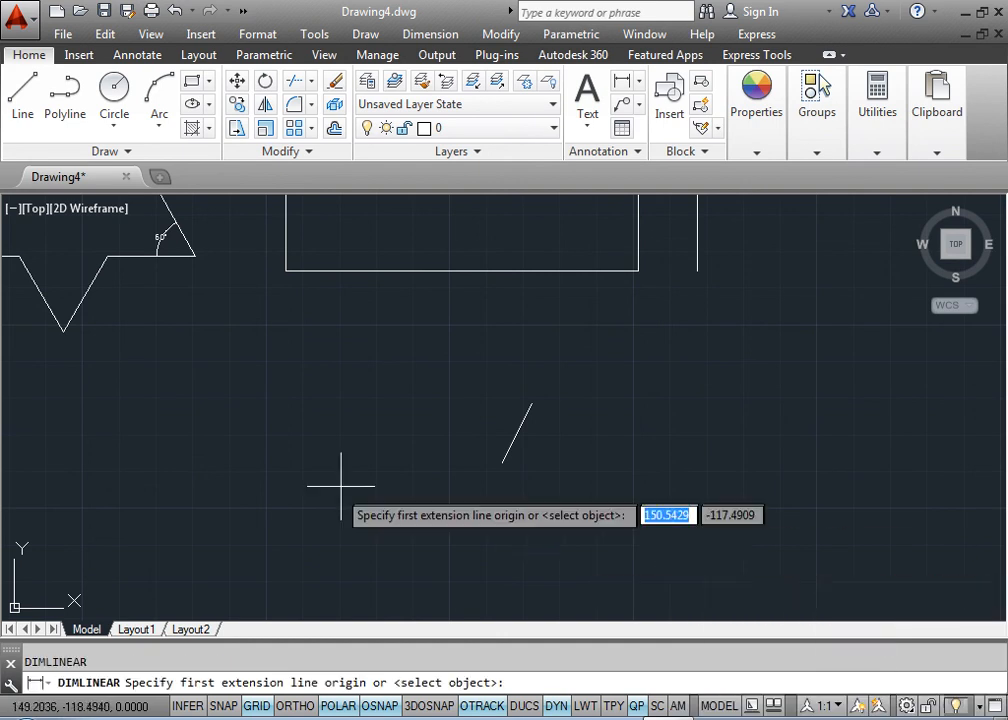
pyautogui.click(502, 462)
pyautogui.click(532, 404)
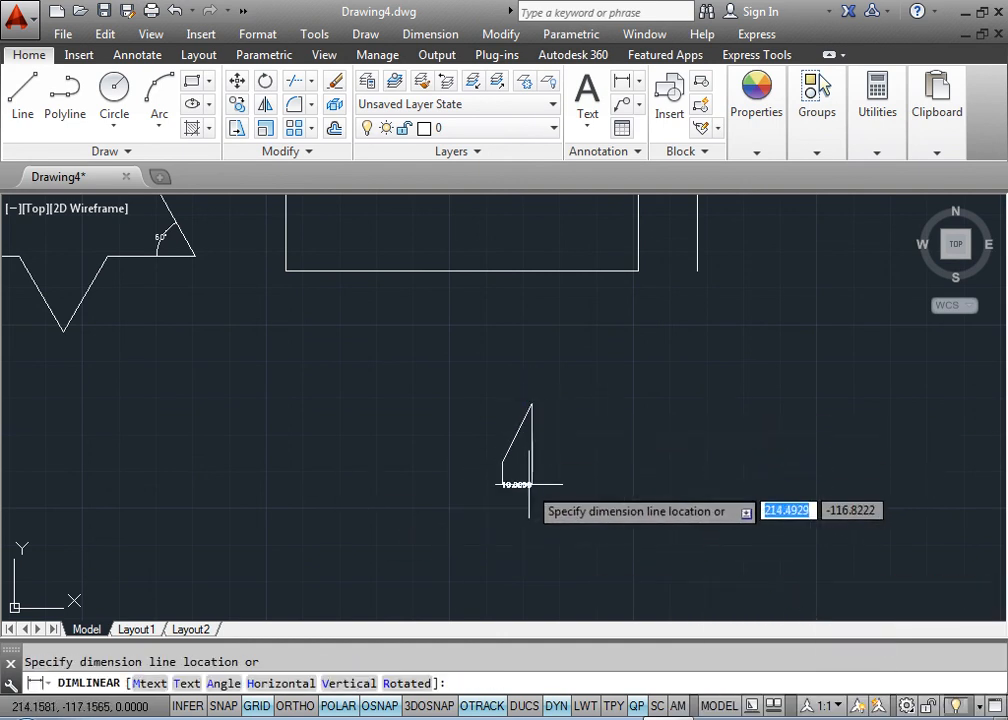
pyautogui.click(504, 490)
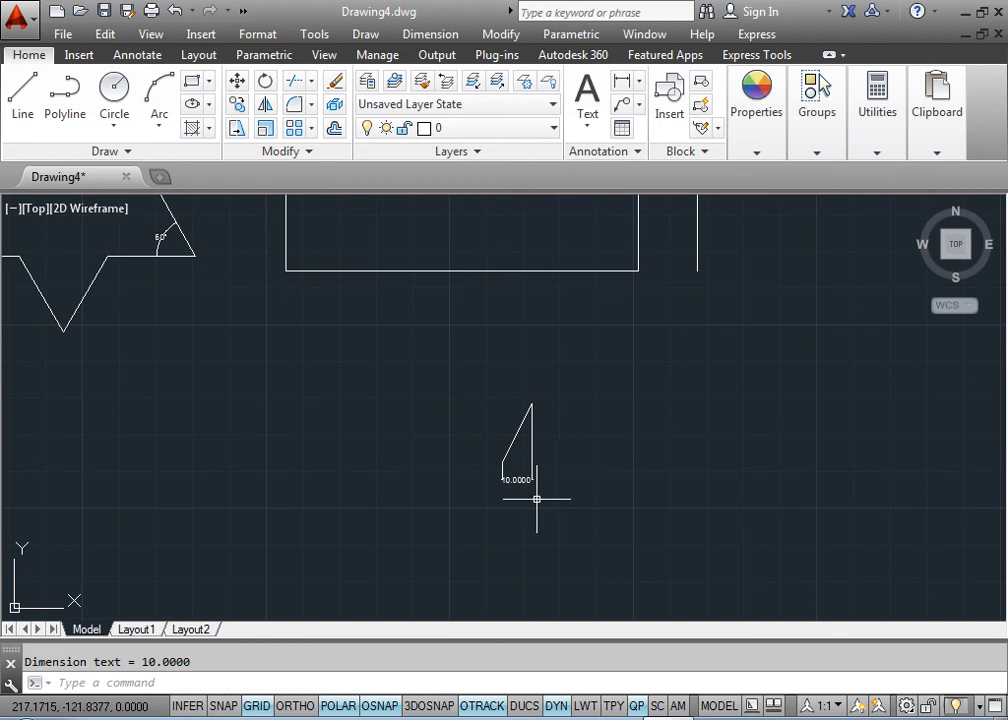
# Step: Add a linear dimension for the slanted line's vertical extent, placed to the right of the line
pyautogui.press('Return')
pyautogui.click(532, 404)
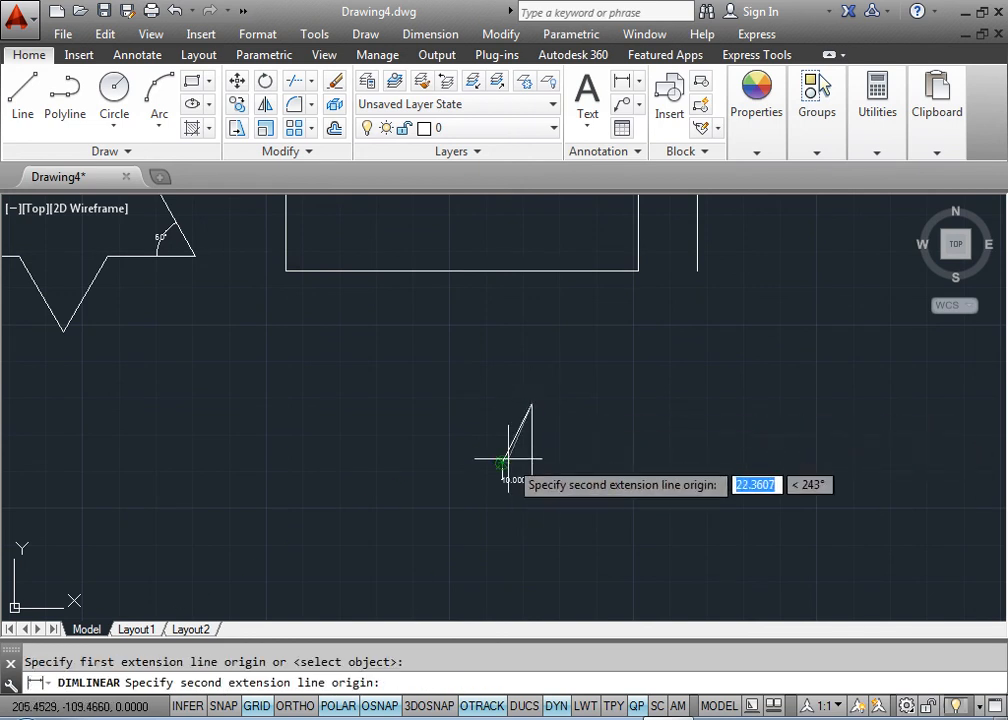
pyautogui.click(502, 462)
pyautogui.click(557, 440)
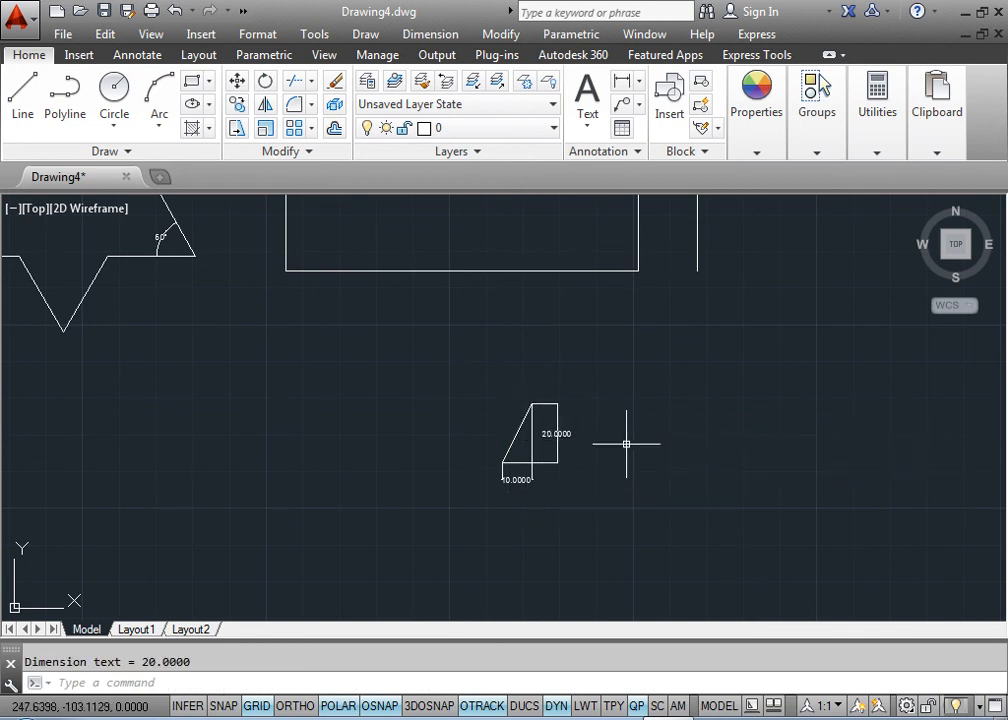
# Step: Erase the horizontal and vertical dimensions from the slanted line
pyautogui.write('z')
pyautogui.press('Return')
pyautogui.write('w')
pyautogui.press('Return')
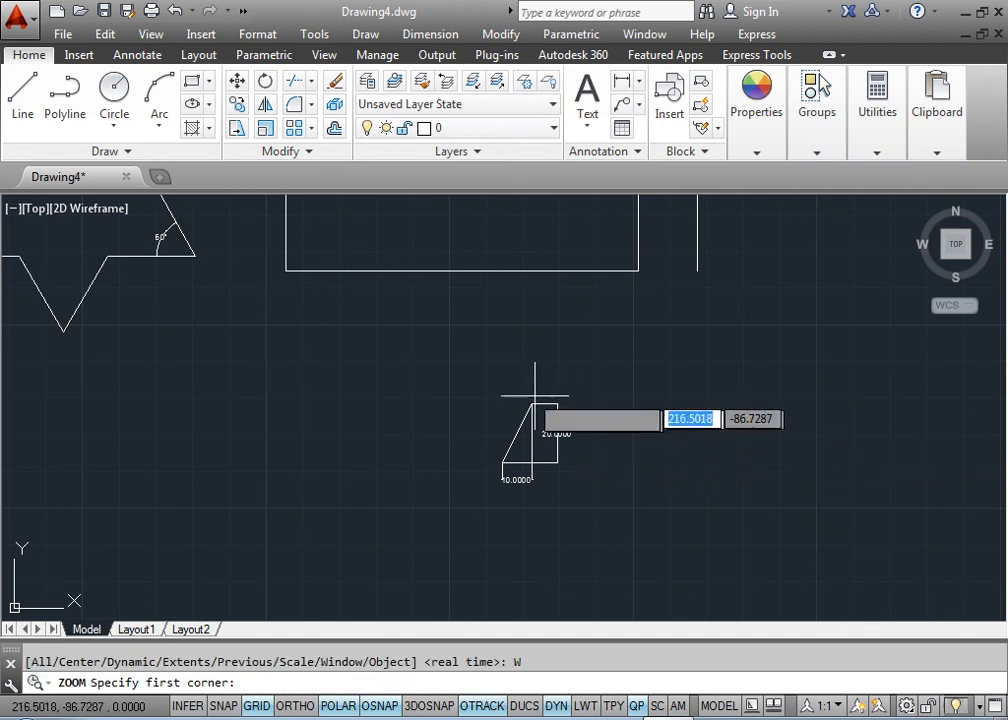
pyautogui.click(479, 391)
pyautogui.click(583, 481)
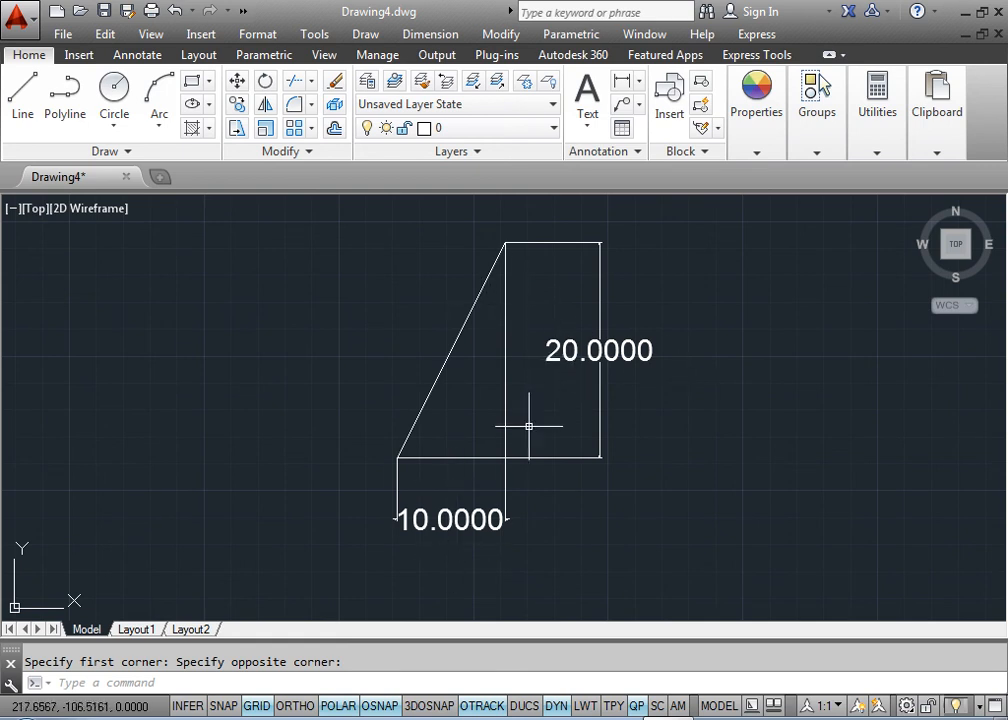
pyautogui.click(680, 508)
pyautogui.click(468, 407)
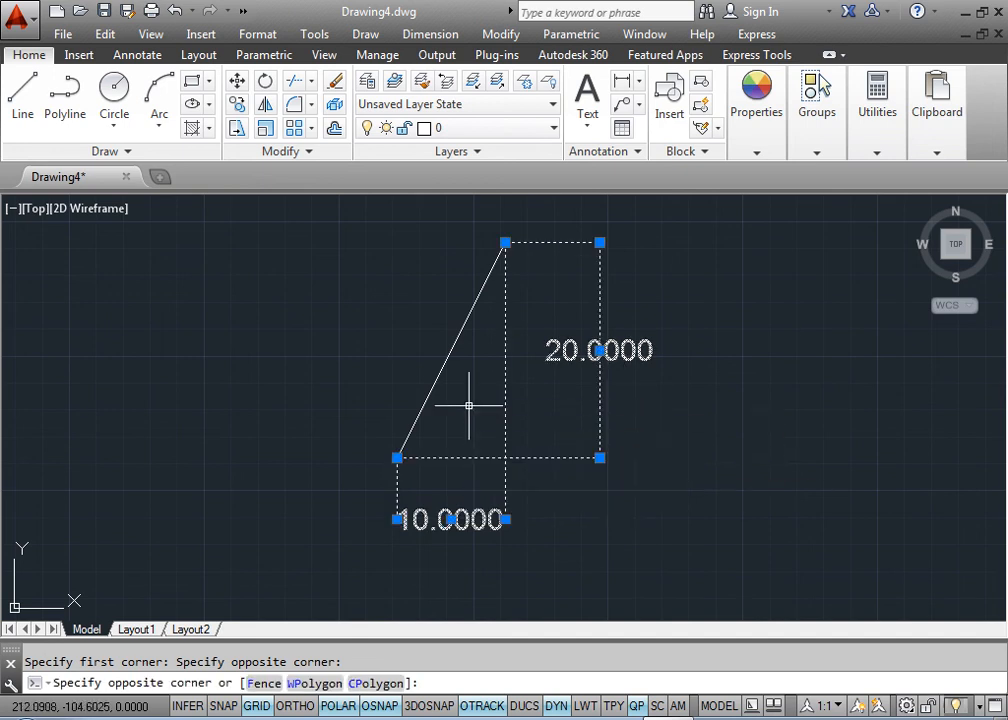
pyautogui.press('Delete')
pyautogui.moveTo(513, 414); pyautogui.dragTo(718, 499, button='middle')
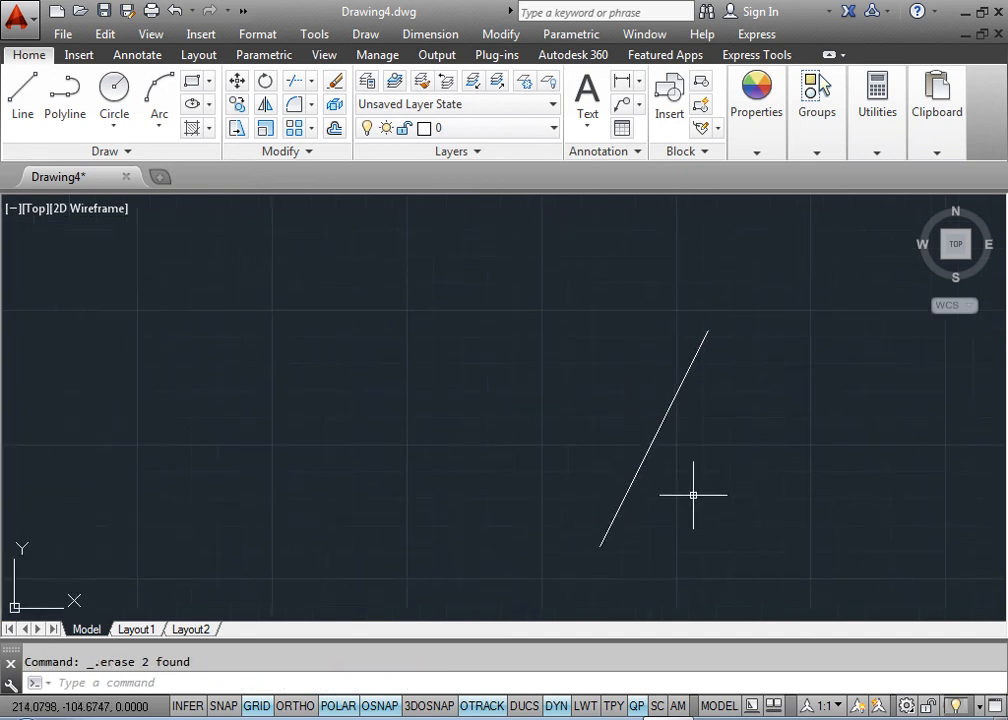
pyautogui.click(686, 497)
pyautogui.click(735, 515)
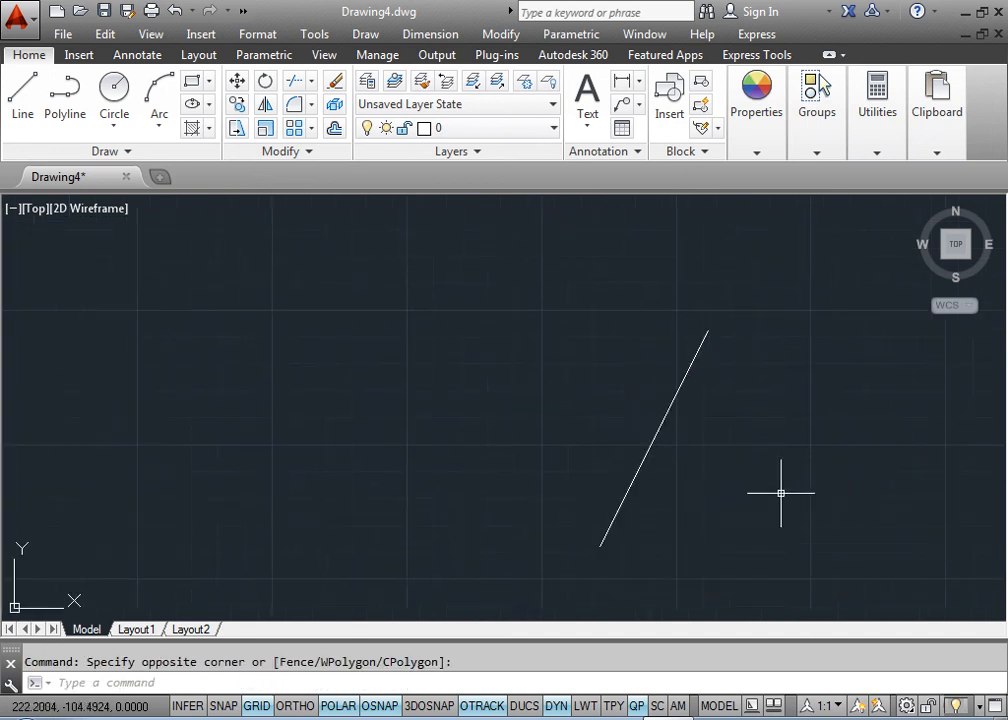
pyautogui.press('Escape')
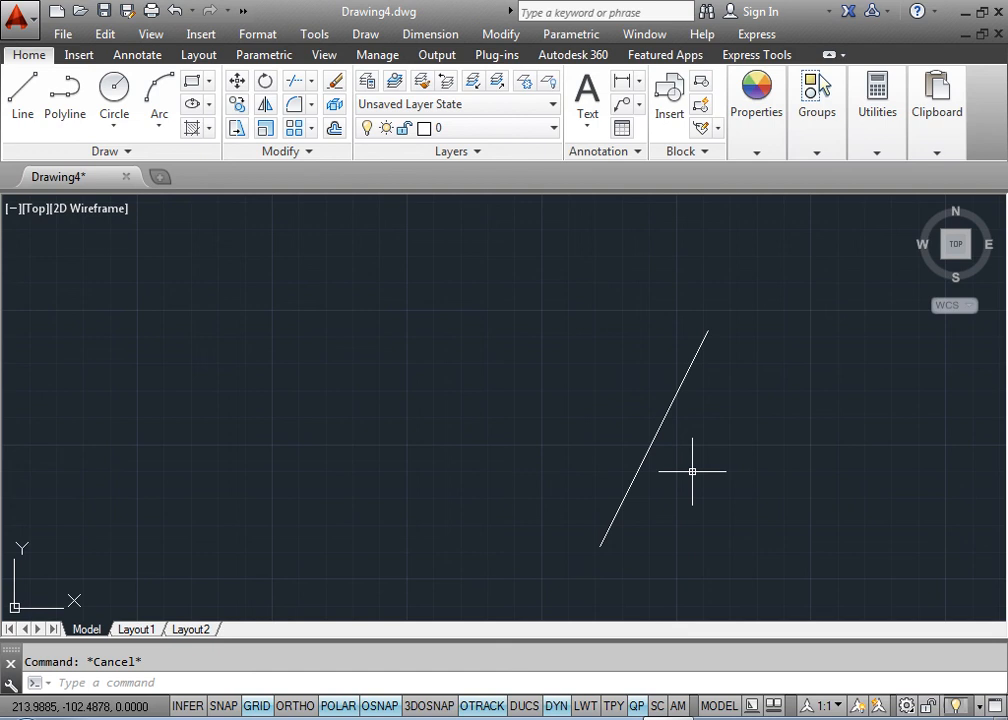
# Step: With dynamic input turned off, draw a line from the slanted line's lower endpoint to the absolute coordinates 10,20
pyautogui.write('l')
pyautogui.press('Return')
pyautogui.click(600, 546)
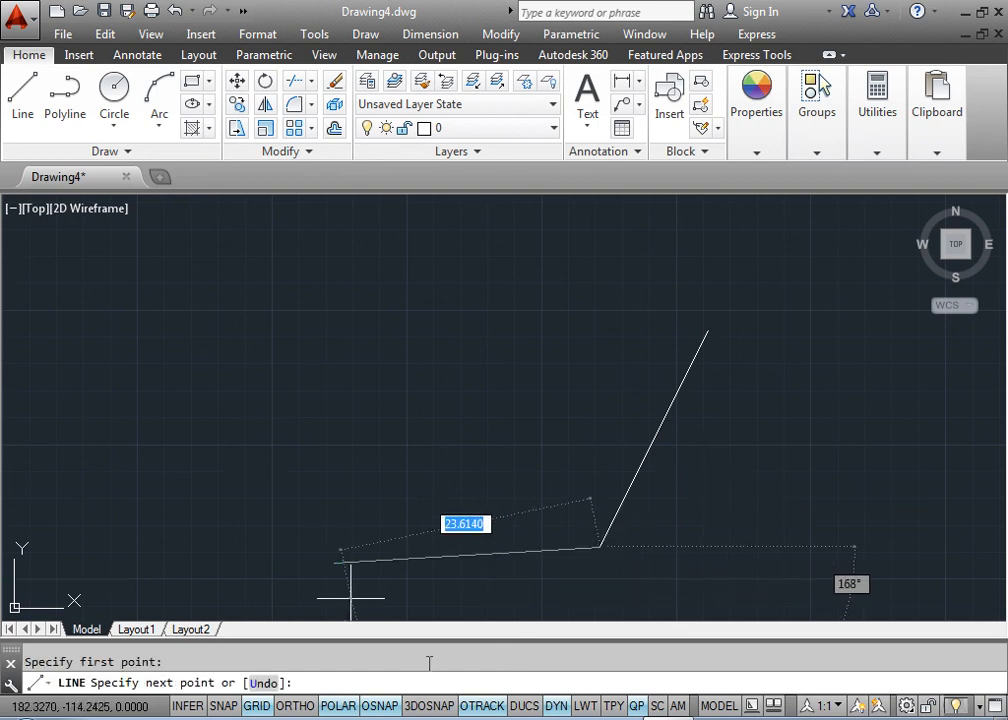
pyautogui.click(557, 706)
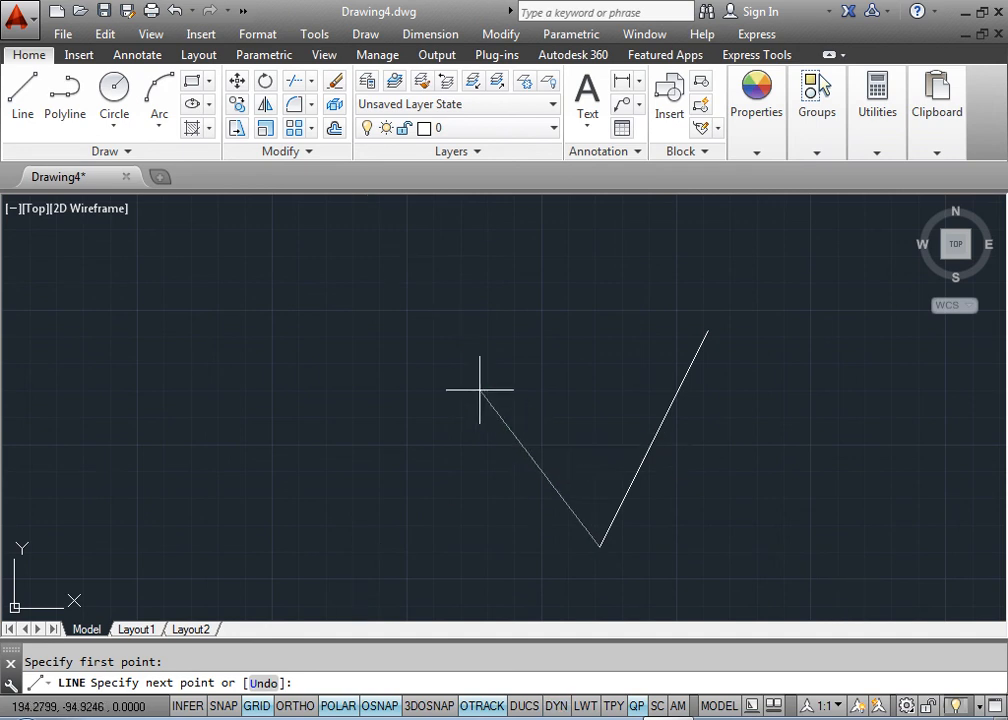
pyautogui.write('10,20')
pyautogui.press('Return')
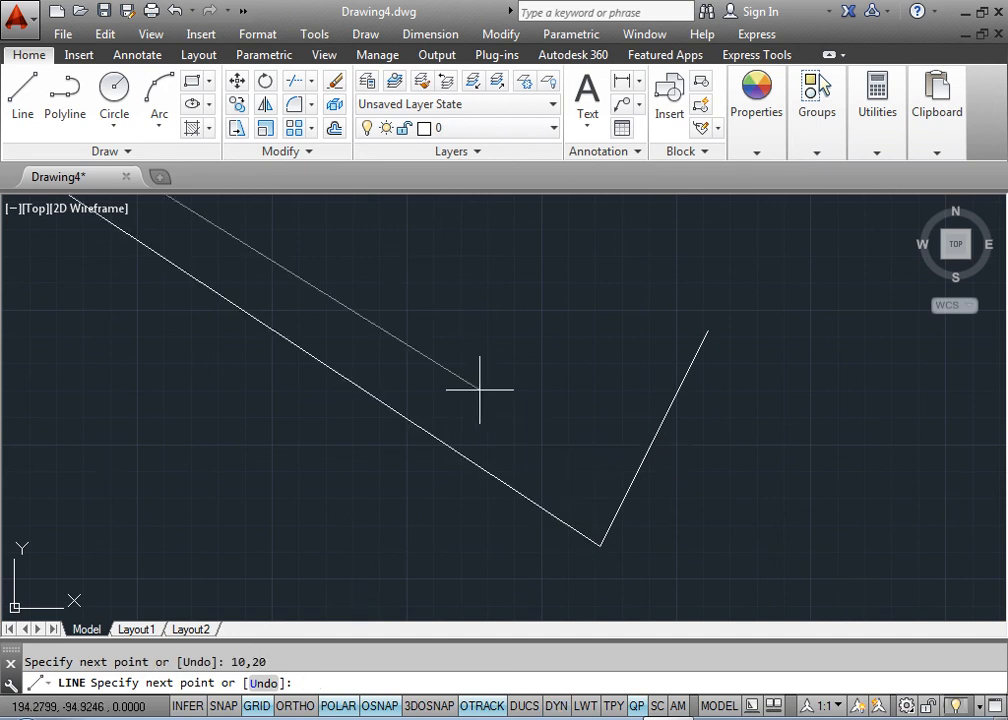
pyautogui.press('Escape')
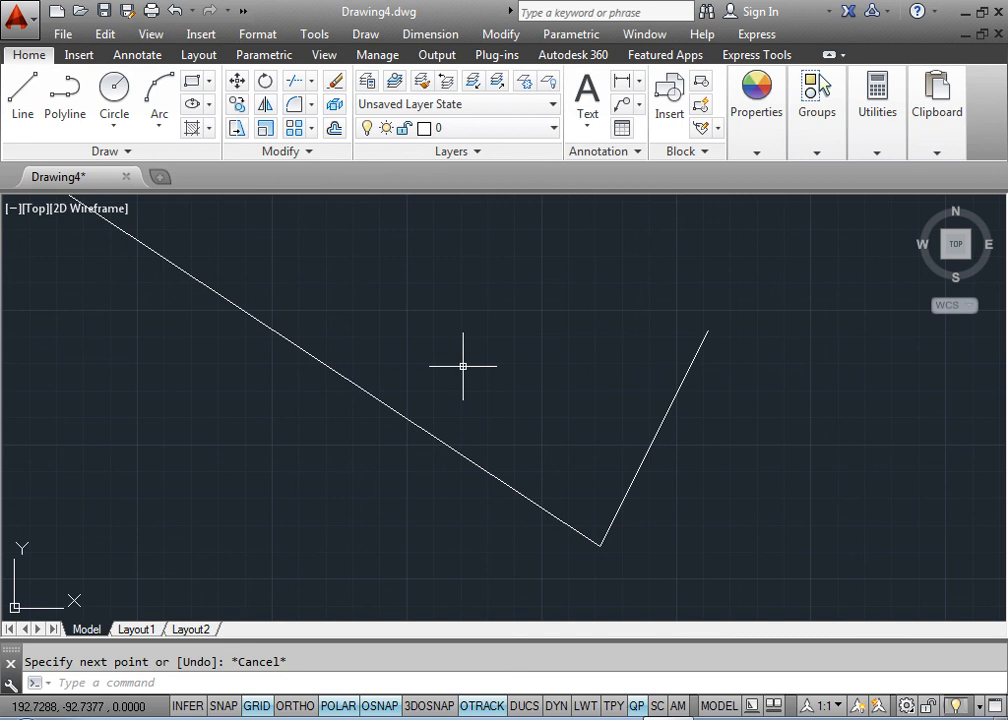
# Step: Query the coordinates of the long line's far endpoint near the star with the ID command
pyautogui.write('z')
pyautogui.press('Return')
pyautogui.write('a')
pyautogui.press('Return')
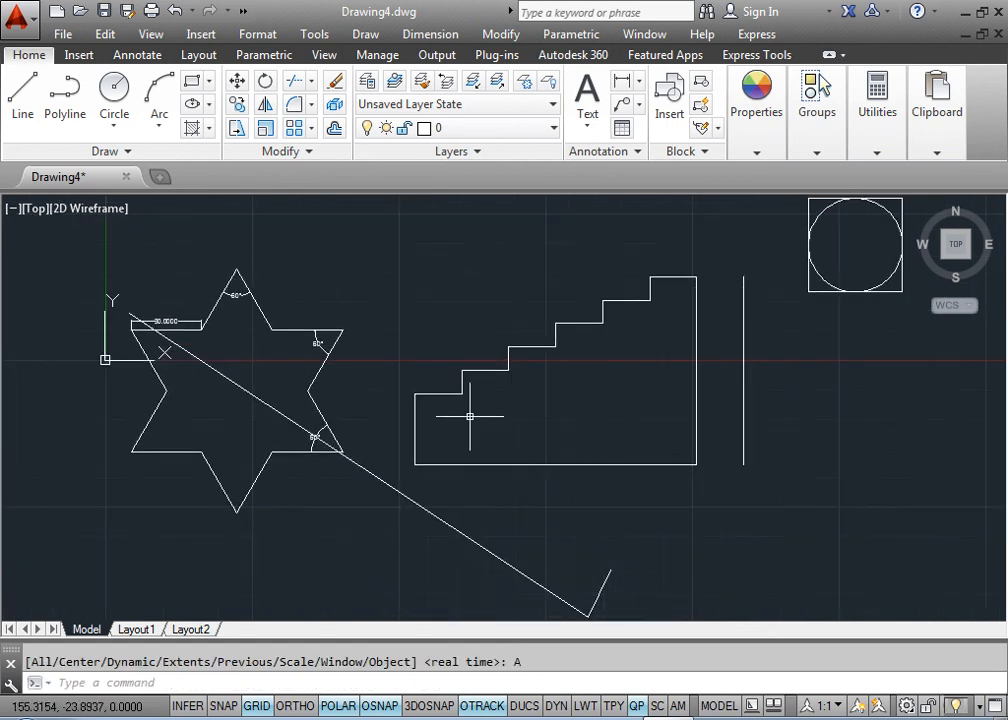
pyautogui.moveTo(105, 291); pyautogui.dragTo(333, 366, button='middle')
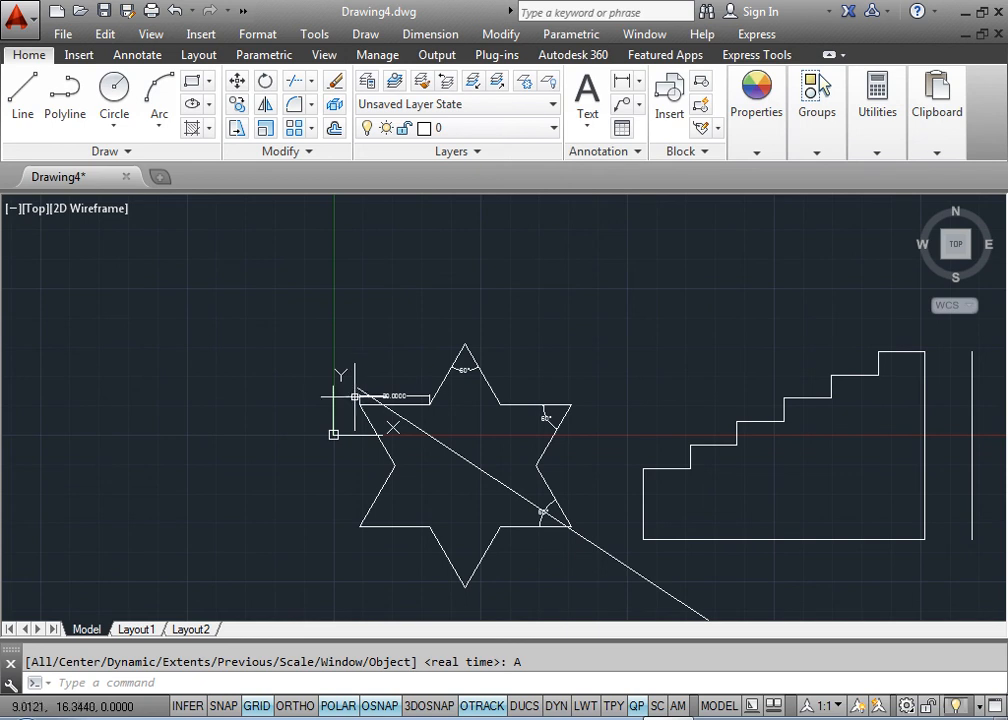
pyautogui.write('id')
pyautogui.press('Return')
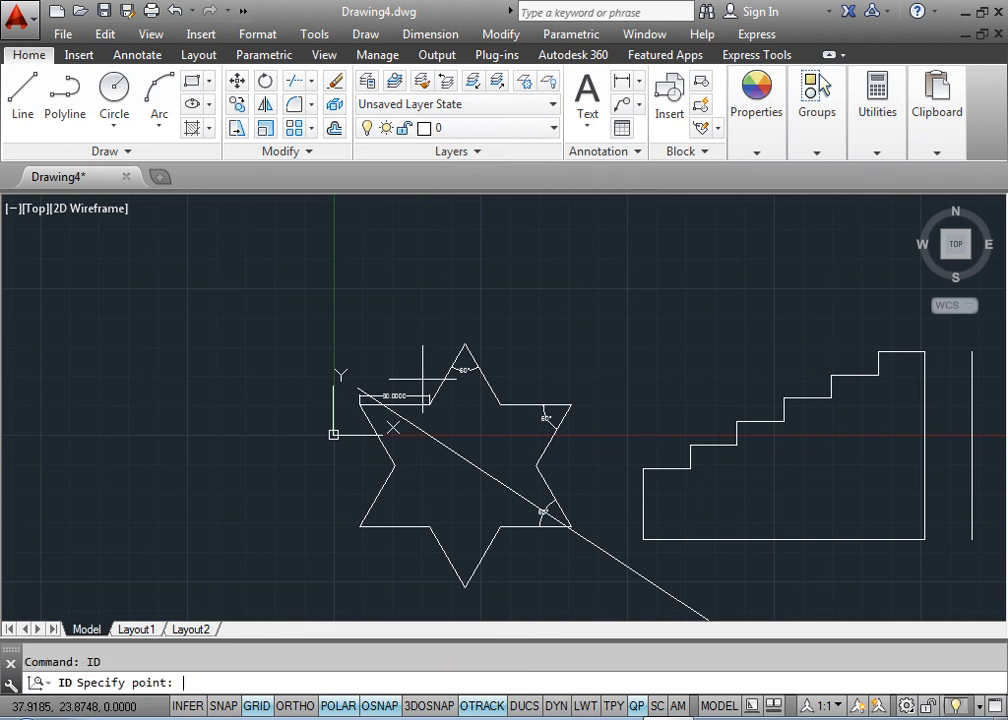
pyautogui.click(358, 389)
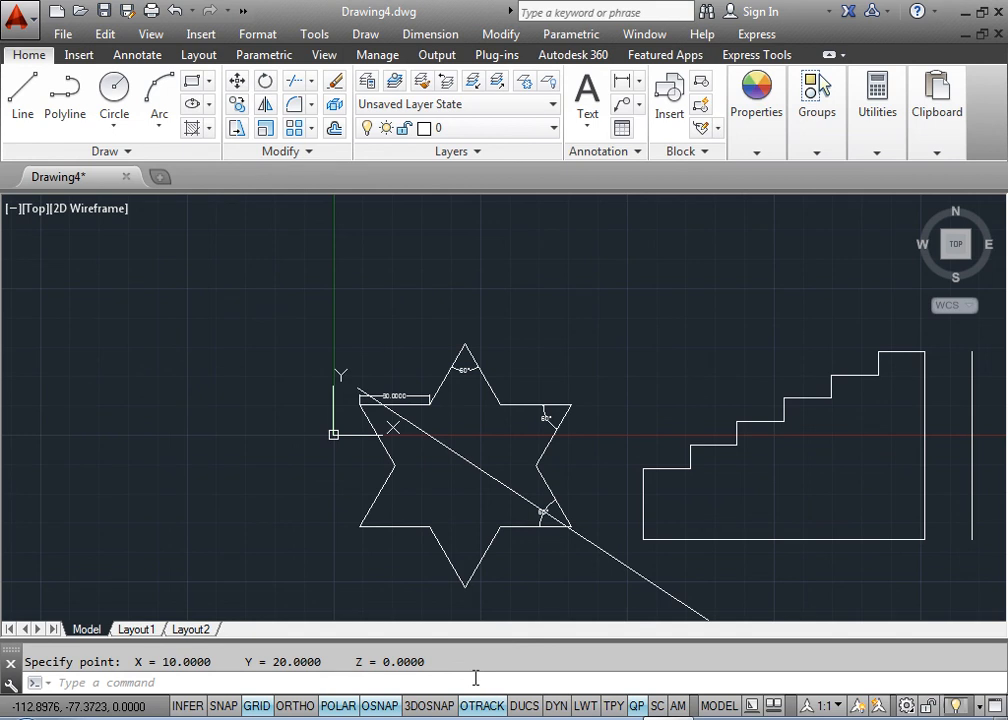
pyautogui.moveTo(735, 494); pyautogui.dragTo(532, 353, button='middle')
pyautogui.moveTo(662, 453); pyautogui.dragTo(567, 331, button='middle')
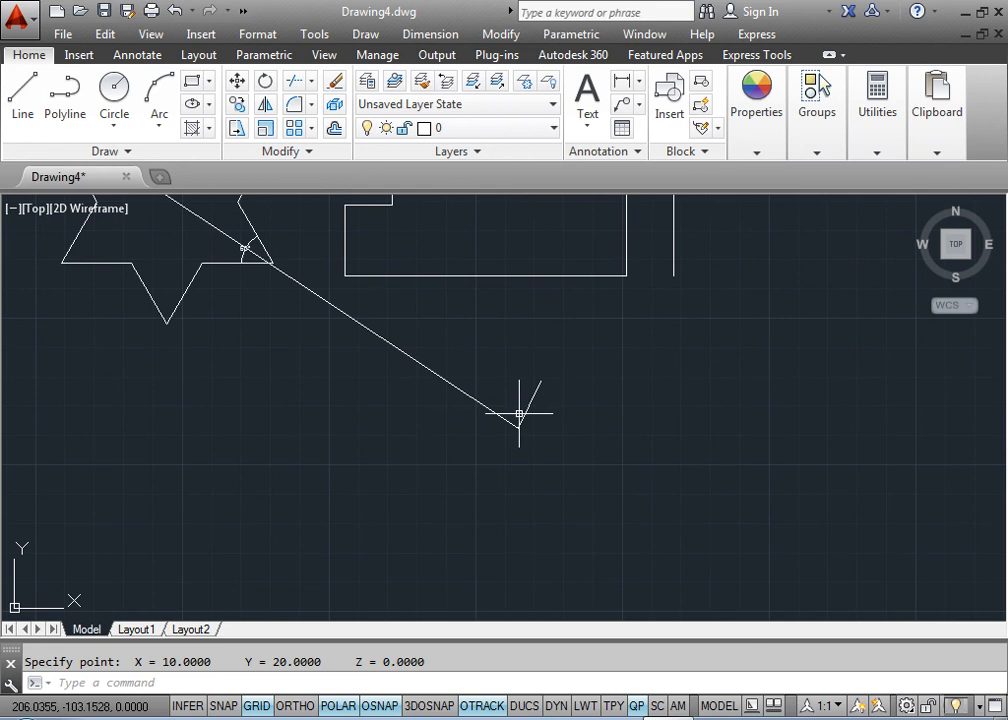
pyautogui.moveTo(176, 298); pyautogui.dragTo(666, 476, button='middle')
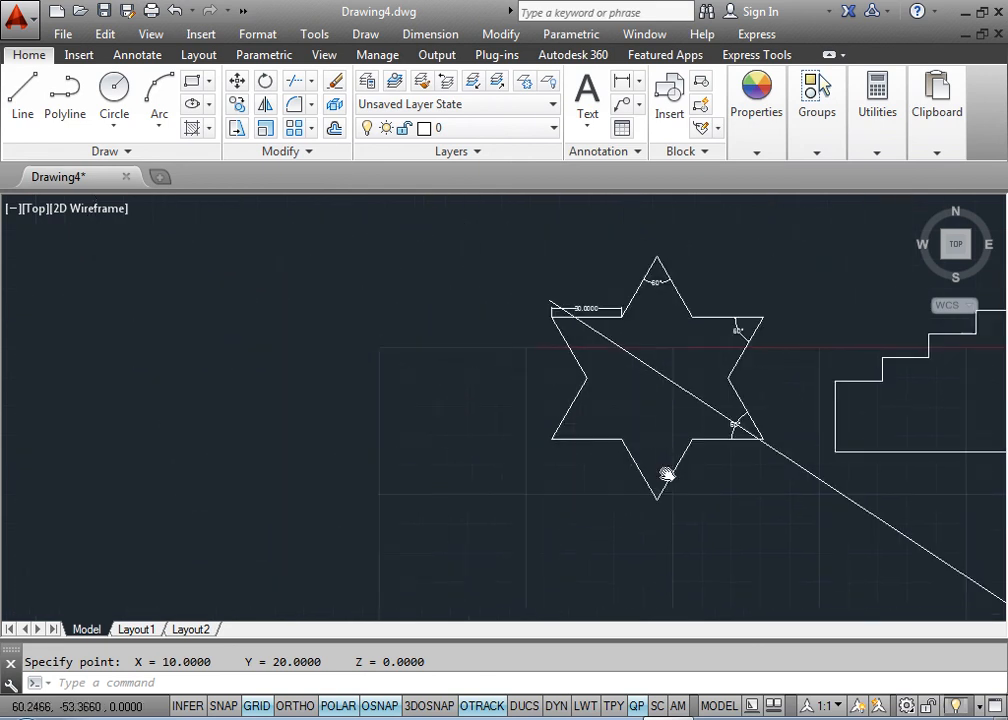
pyautogui.moveTo(776, 445); pyautogui.dragTo(441, 373, button='middle')
pyautogui.moveTo(654, 454); pyautogui.dragTo(545, 419, button='middle')
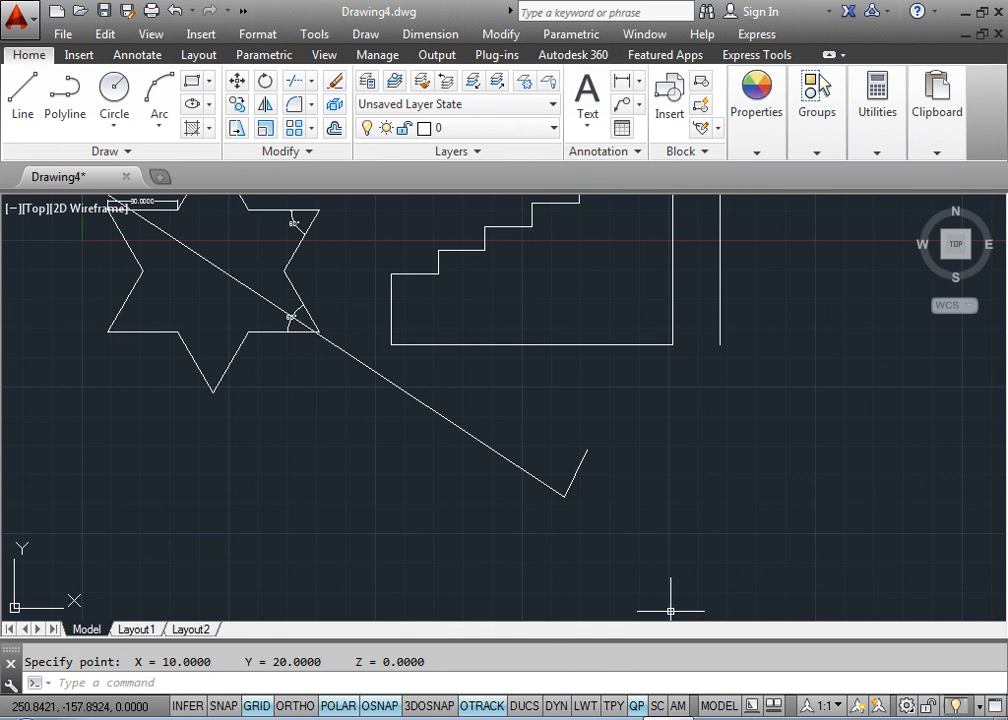
pyautogui.rightClick(750, 718)
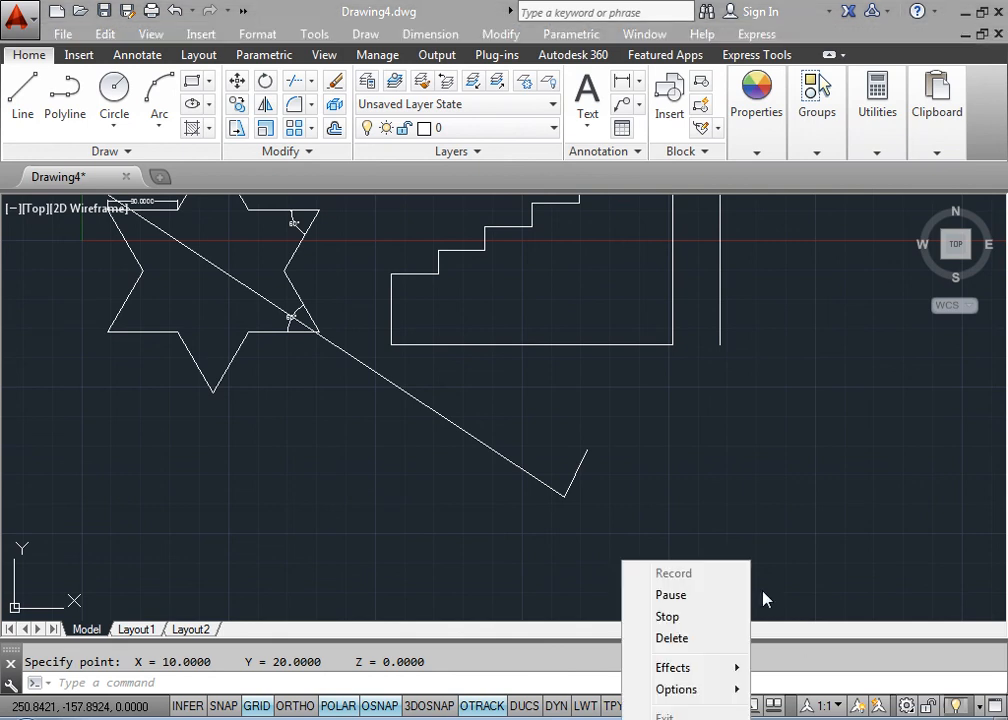